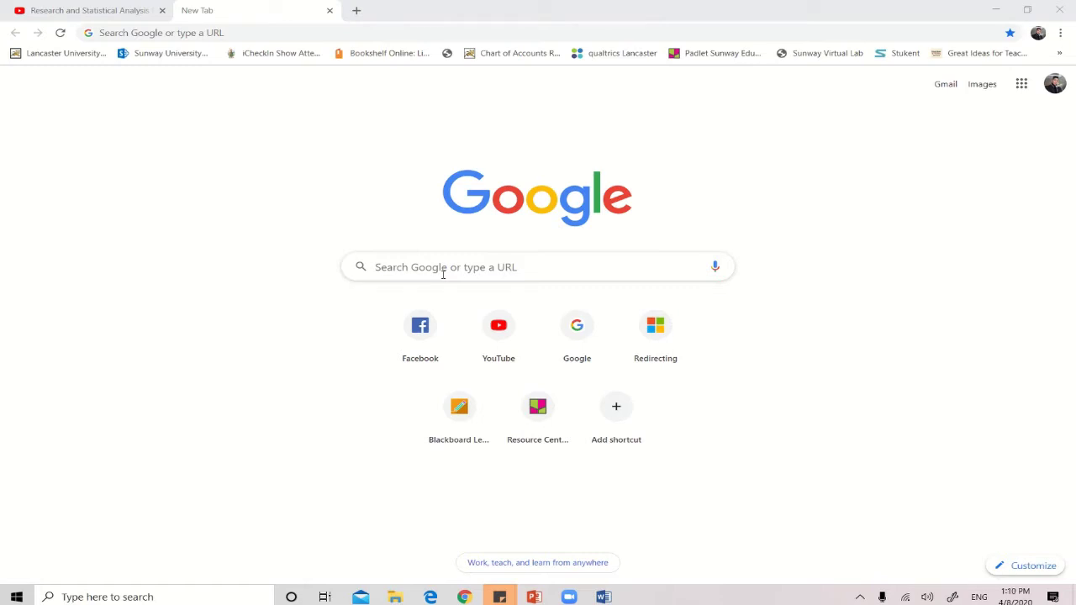
- Search Google for "lancaster qualtrics" and open the lancasteruni.eu.qualtrics.com result
click(443, 274)
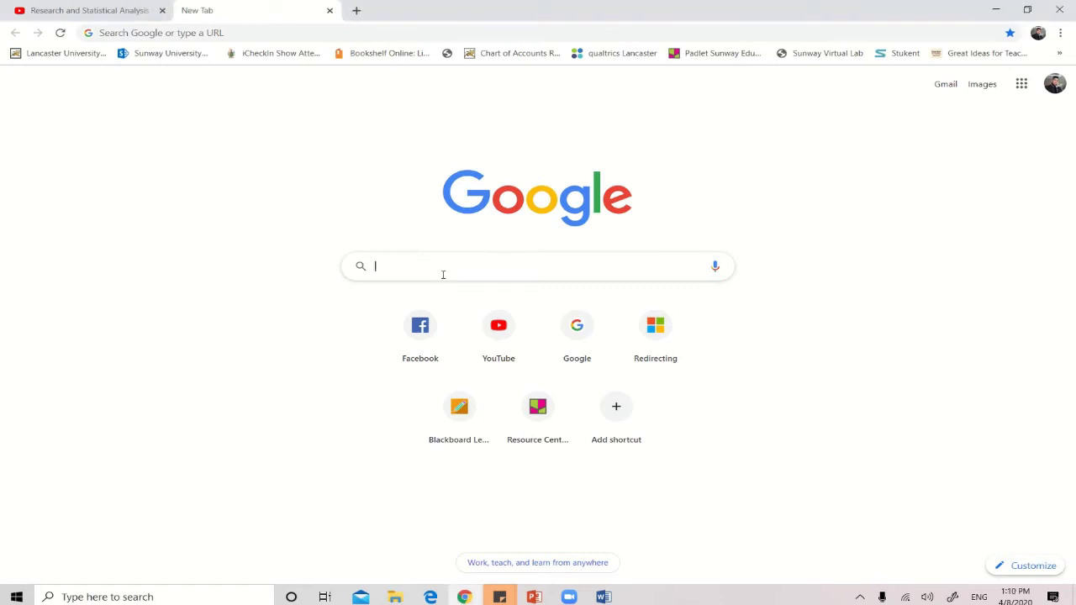
text(Lancaster)
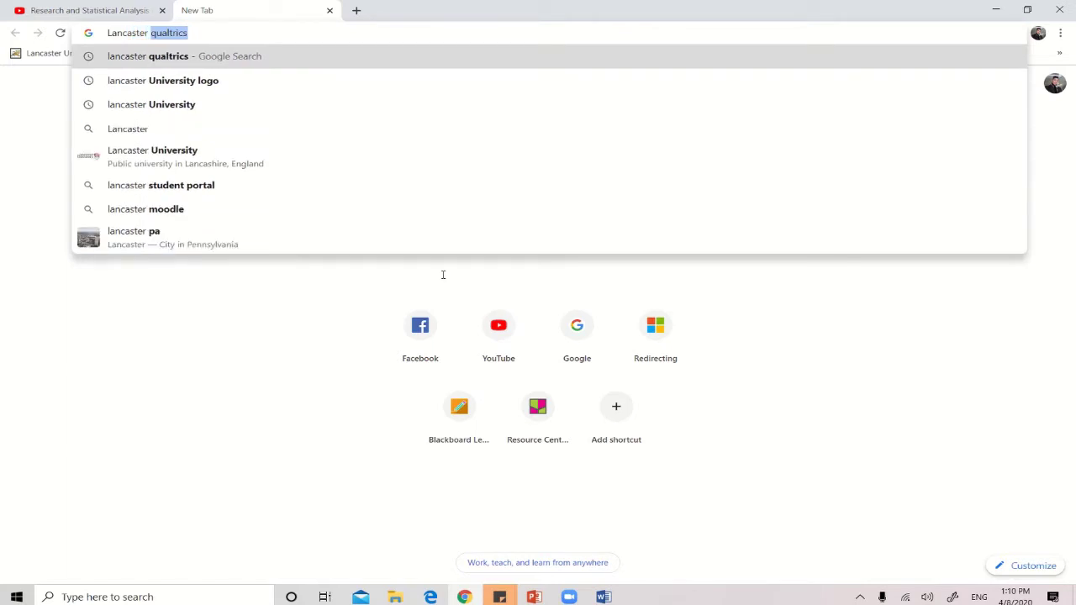
key(Return)
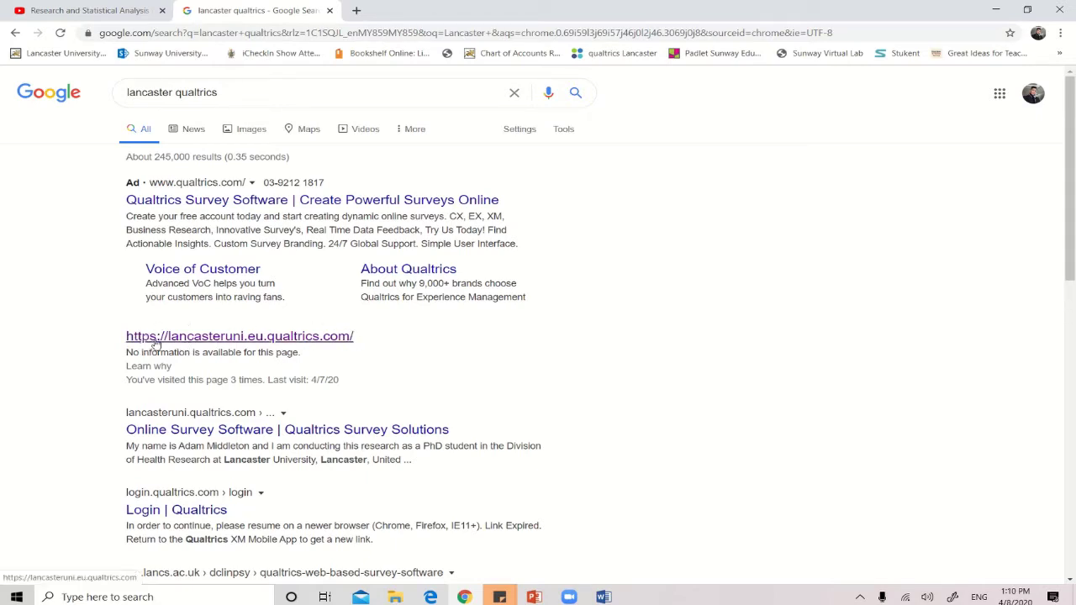
click(282, 344)
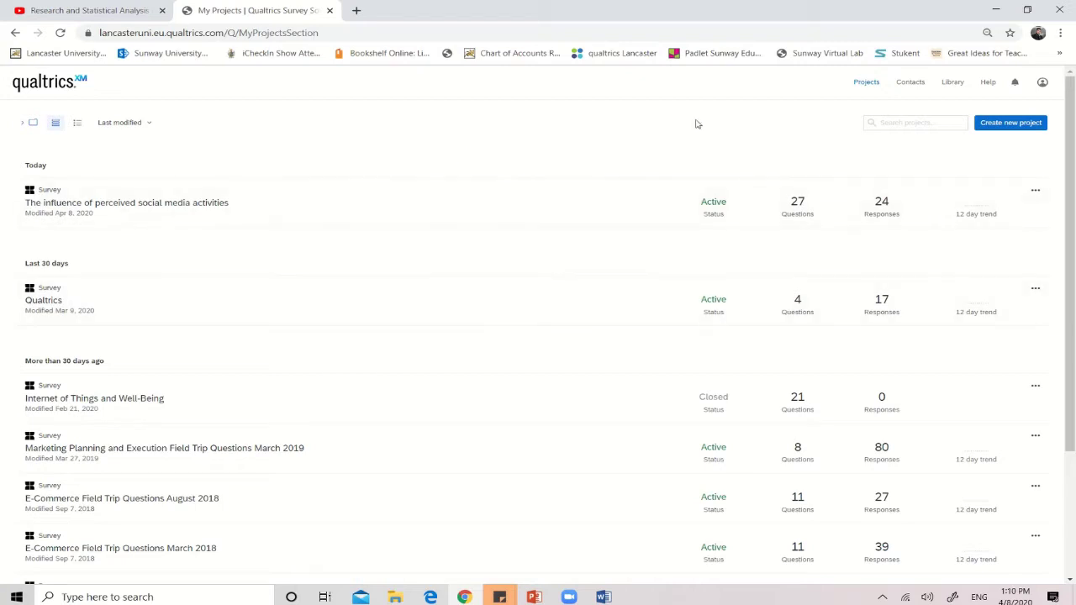
- Create a new blank survey project from scratch, keeping the default project name
click(1006, 126)
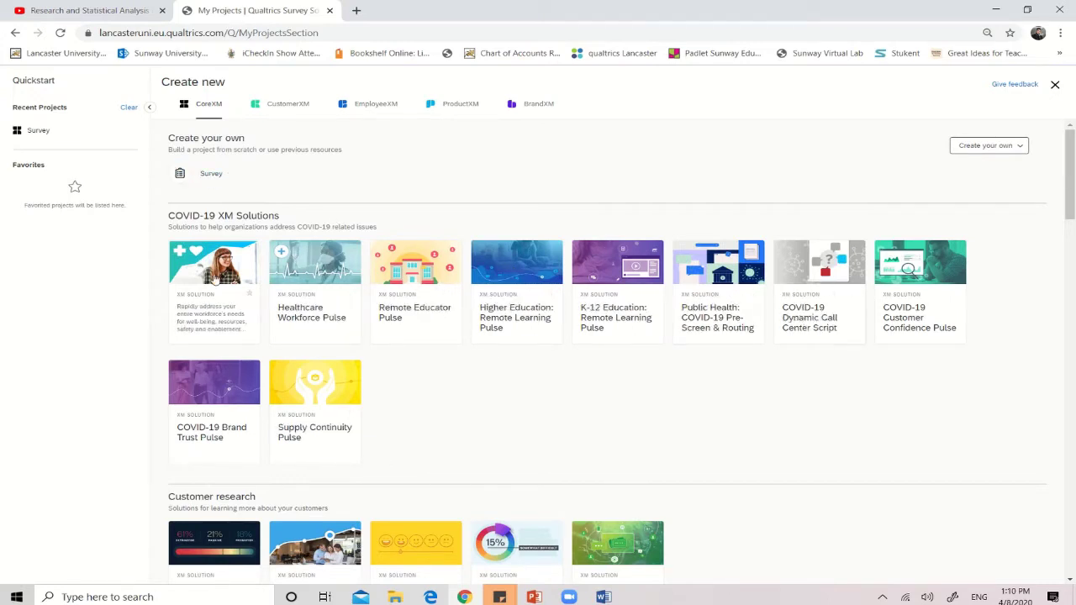
click(202, 177)
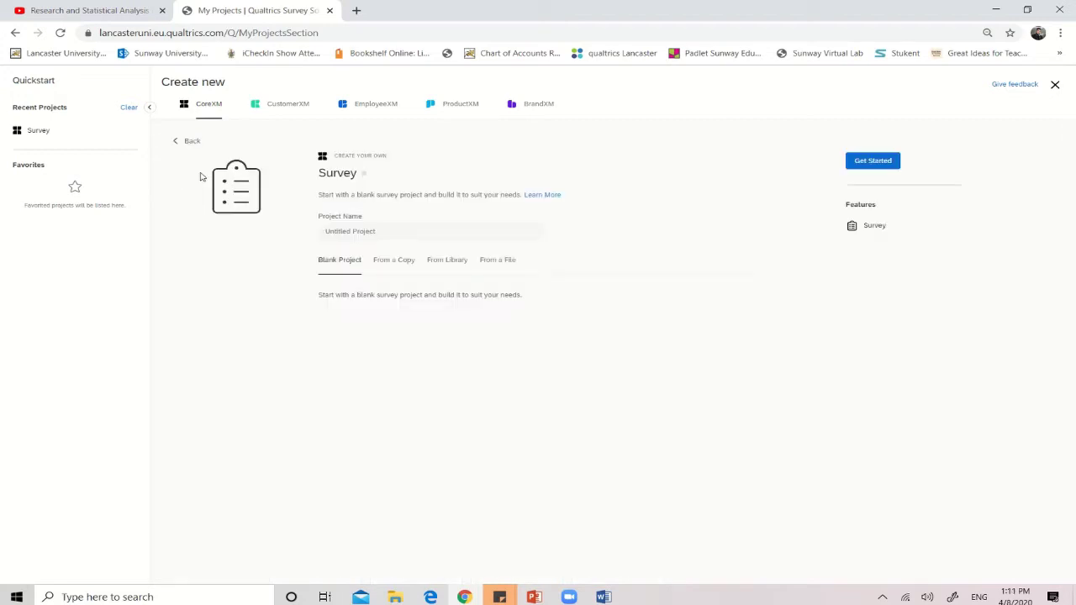
click(872, 164)
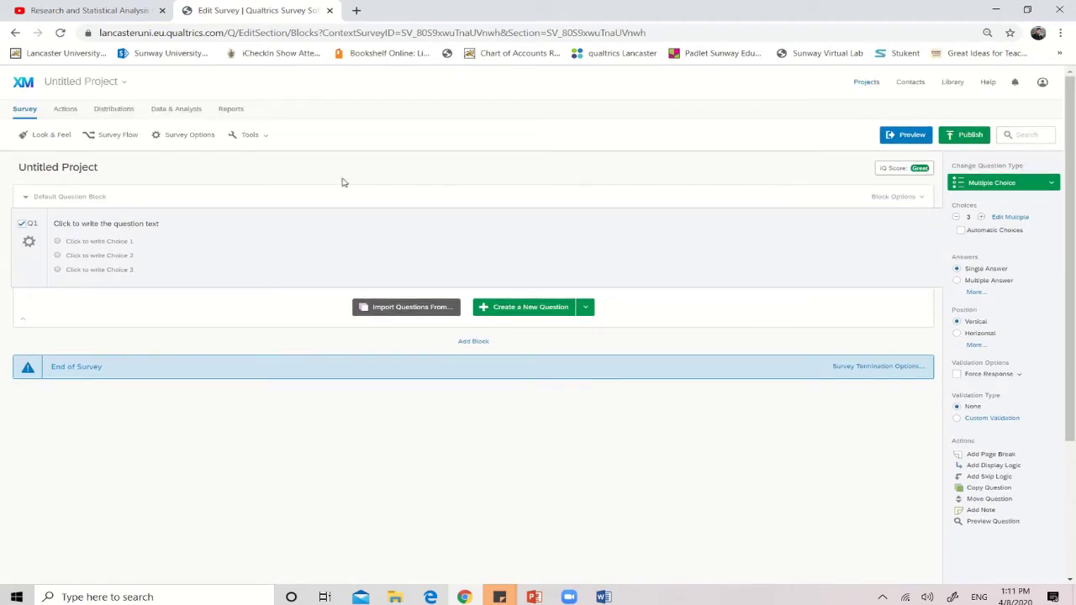
- Change the survey title above the default question block to "My First Qualtrics"
click(77, 168)
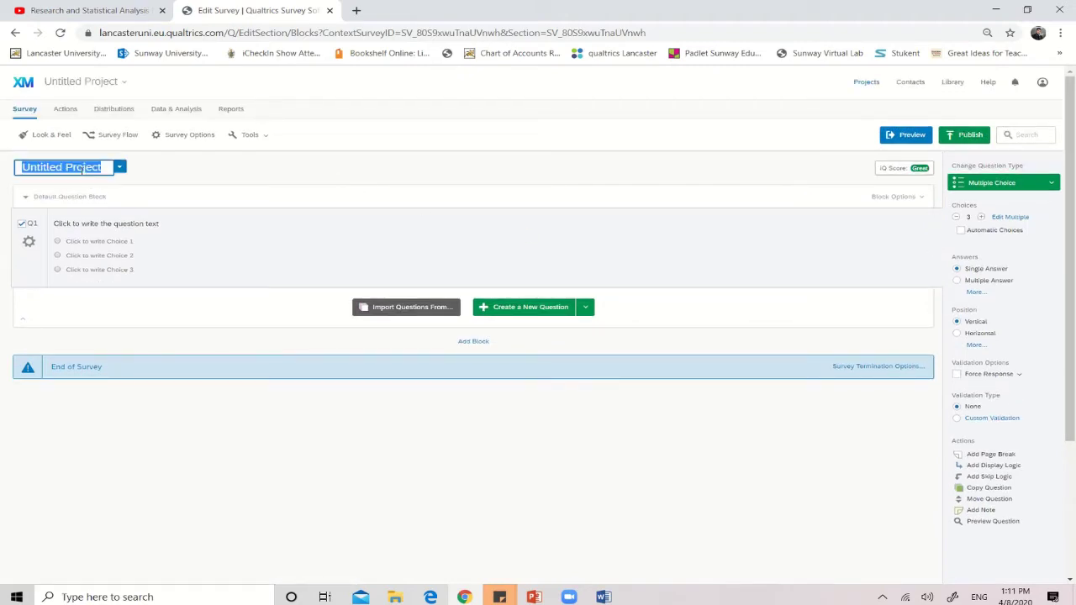
text(My)
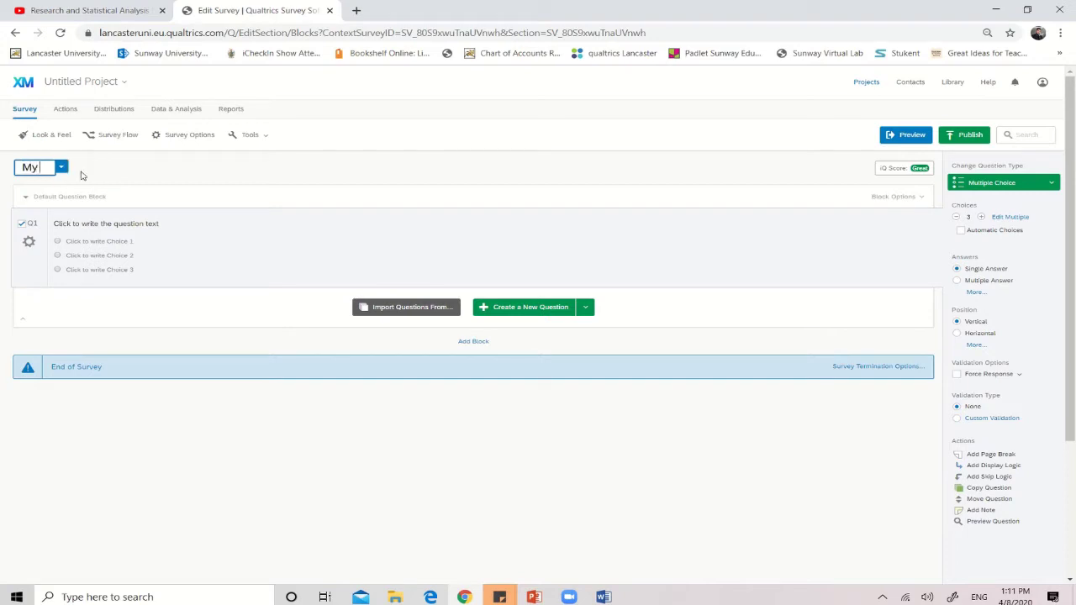
text( First)
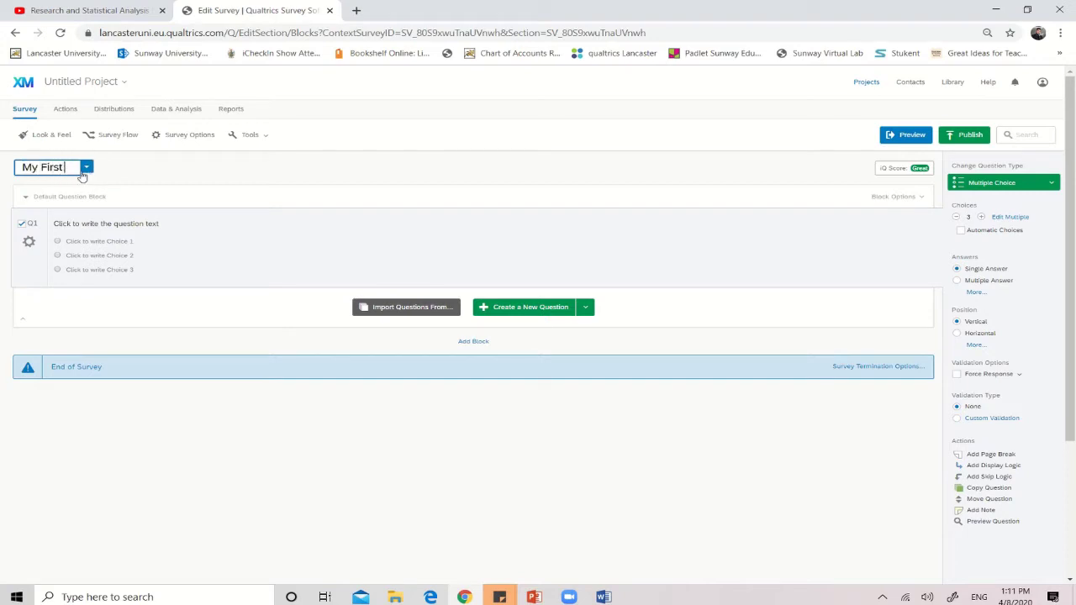
text( Qualtrics)
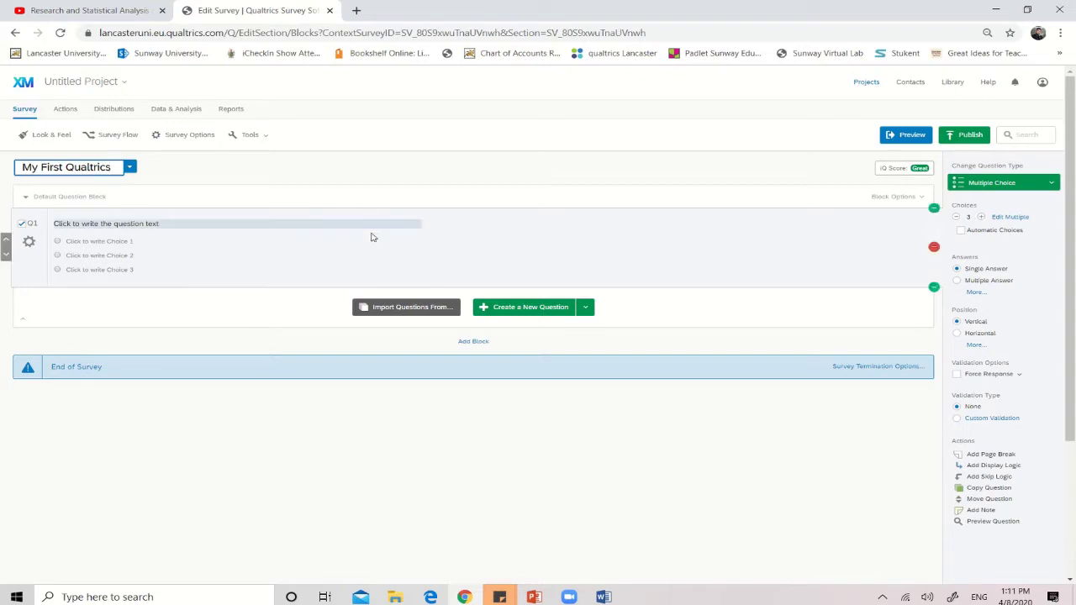
click(294, 321)
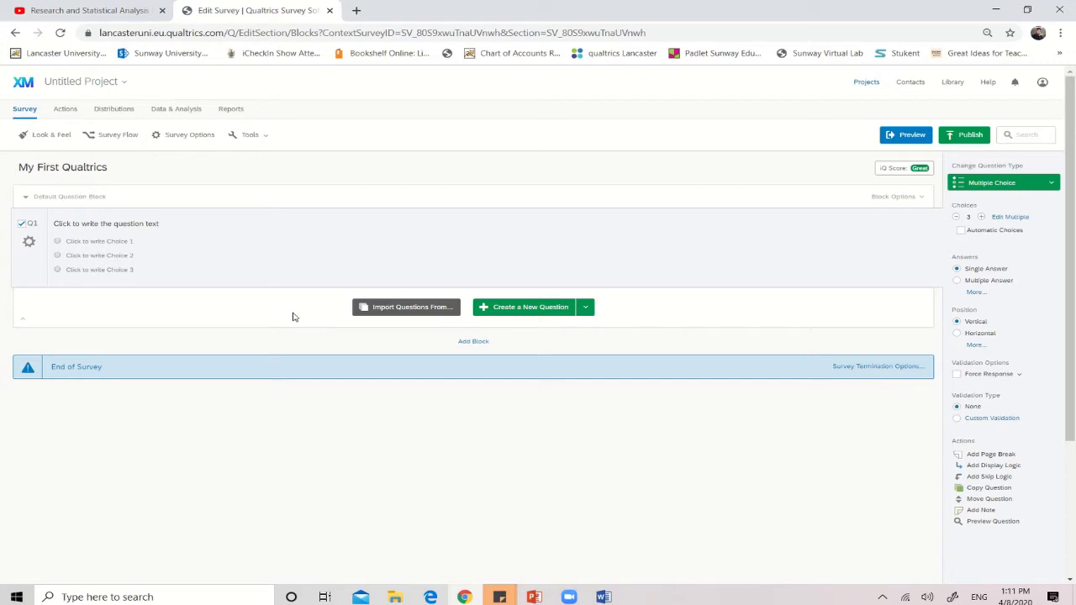
- Clear the Q1 number label of the first question
click(34, 223)
key(BackSpace)
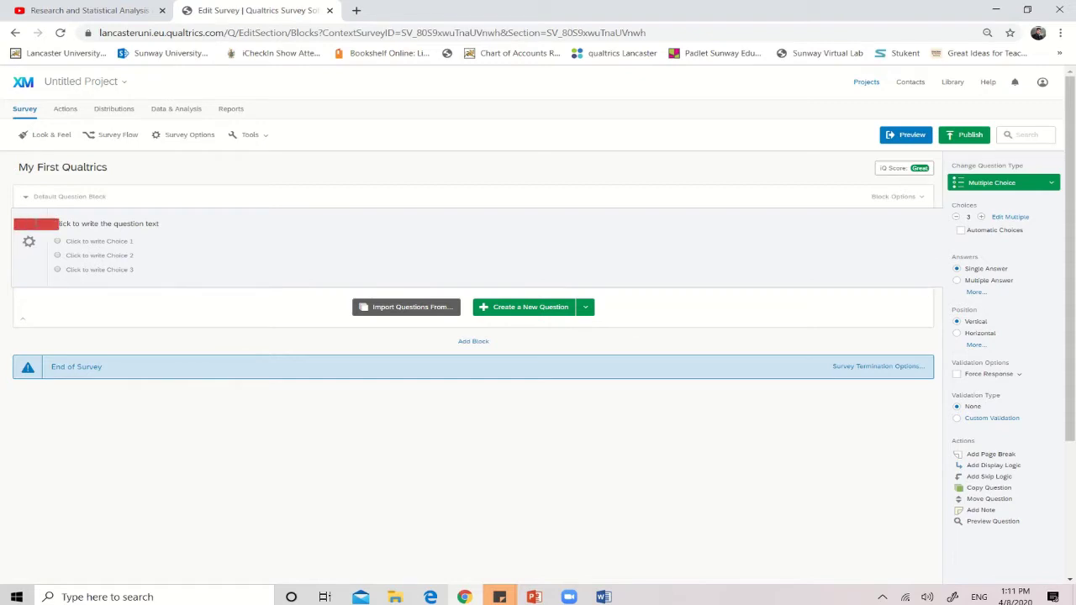
click(48, 297)
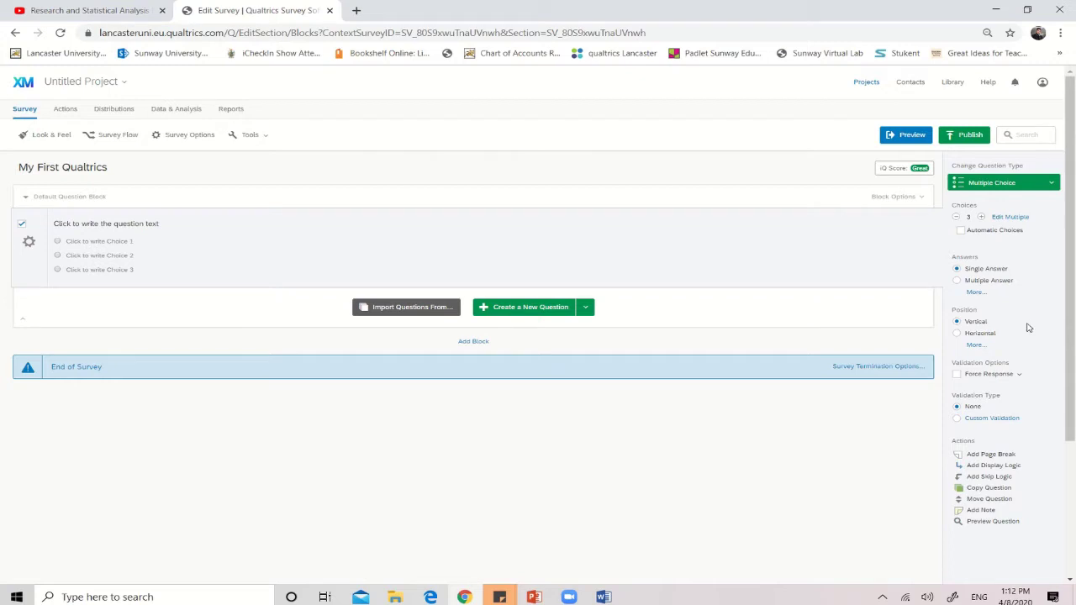
- Enlarge the page display and change the first question's type to Descriptive Text
key(ctrl+plus)
key(ctrl+plus)
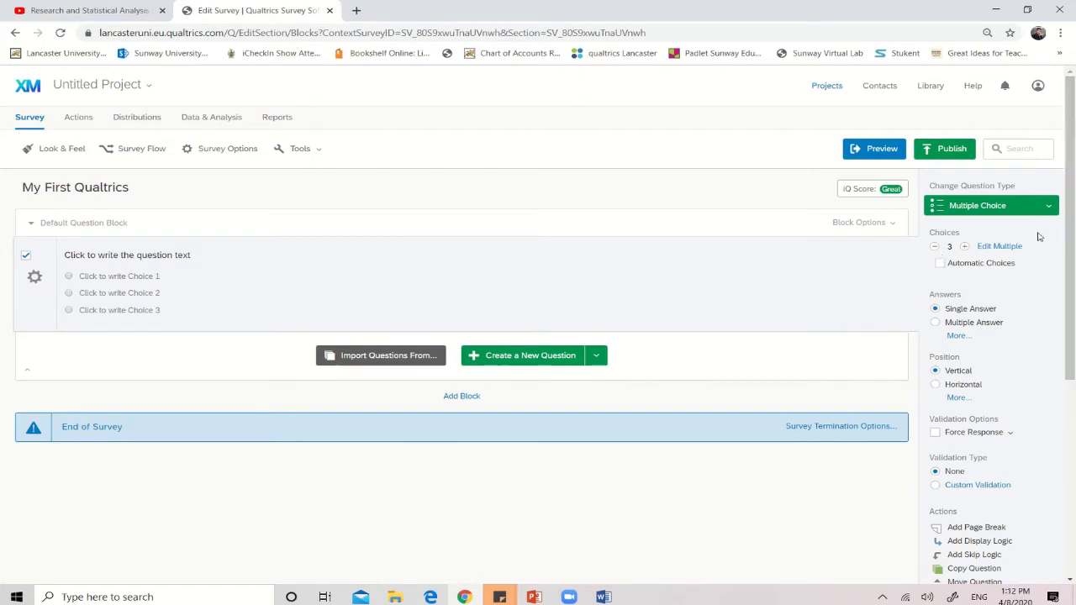
click(1048, 211)
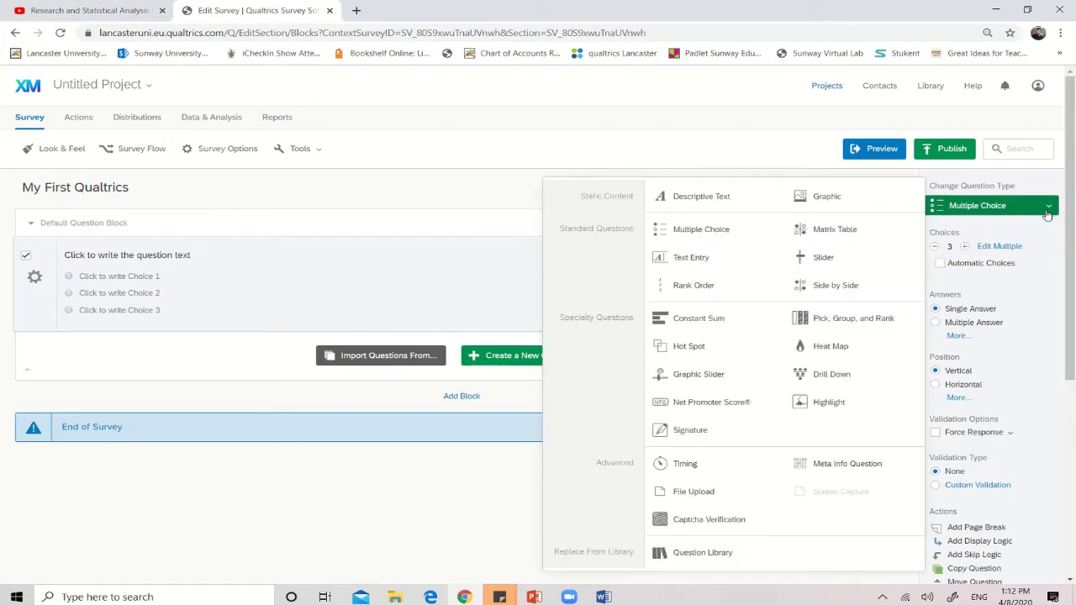
click(699, 196)
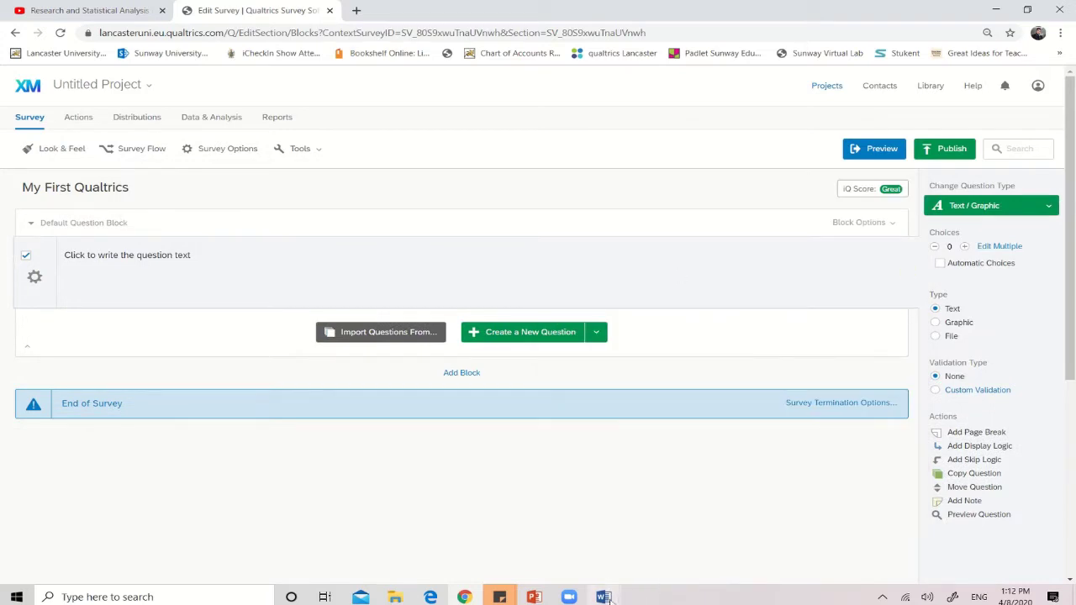
- Switch to Document2 in Word and copy the entire participant information sheet, from the title to the team contacts
mouse_move(605, 596)
click(656, 569)
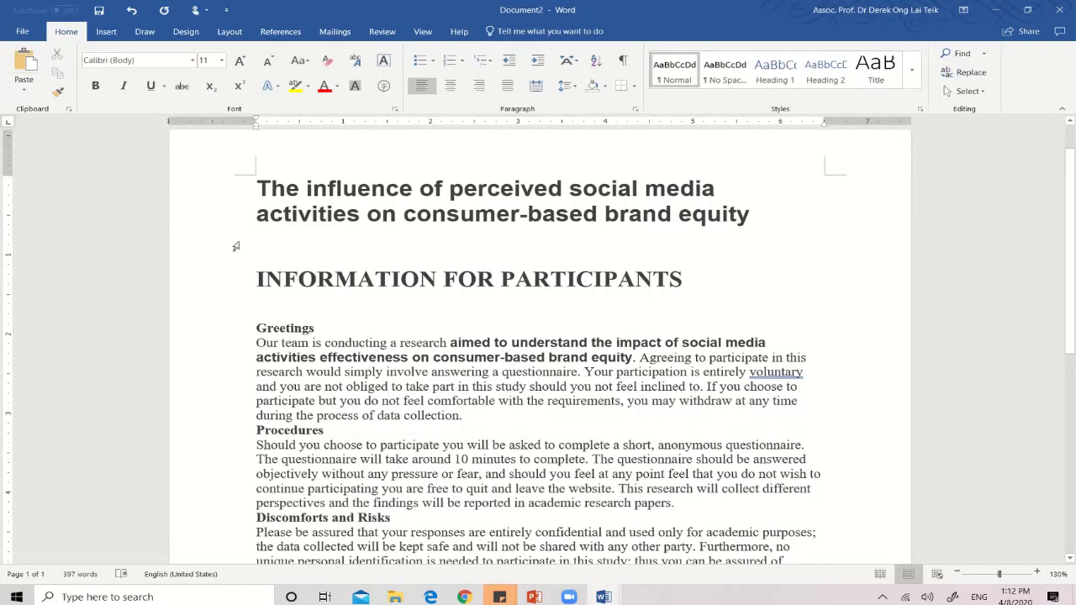
drag(254, 190, 523, 562)
key(ctrl+c)
- Return to the survey in Chrome and replace the first question's placeholder text with the copied participant information sheet
mouse_move(534, 597)
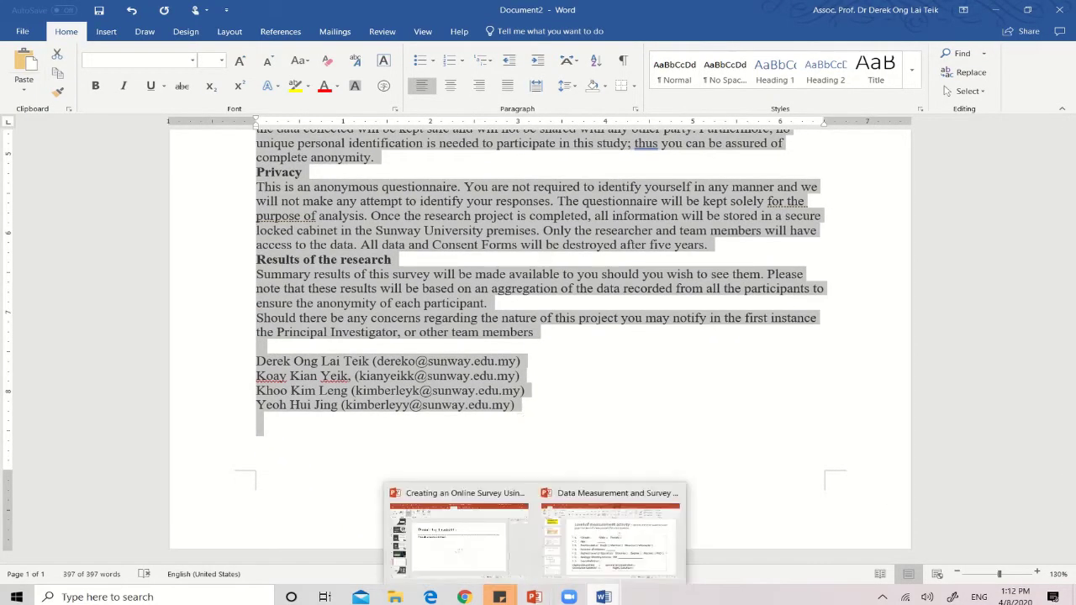
click(467, 597)
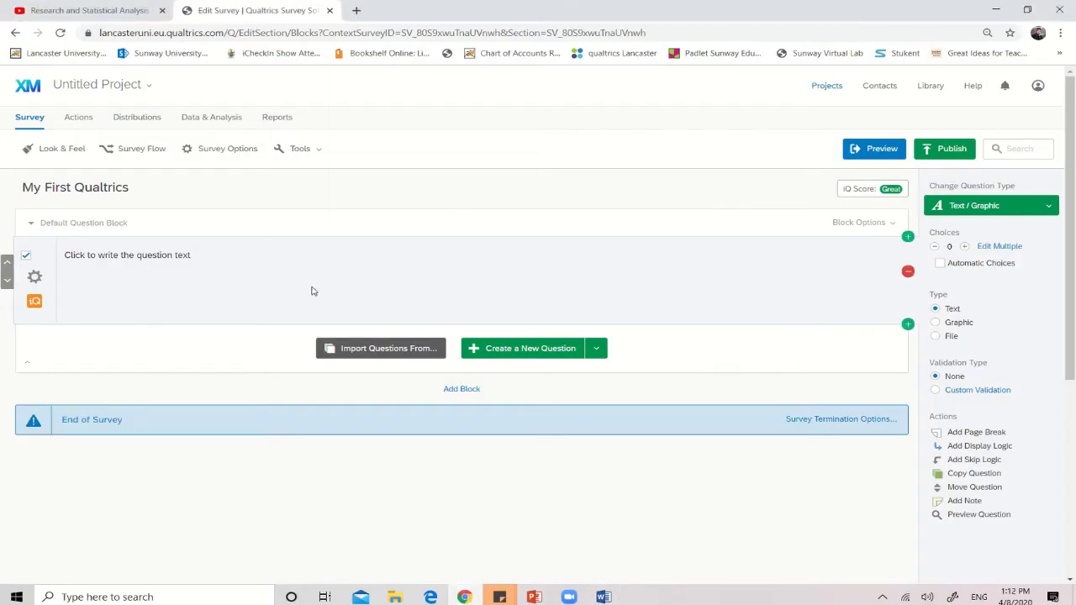
click(171, 257)
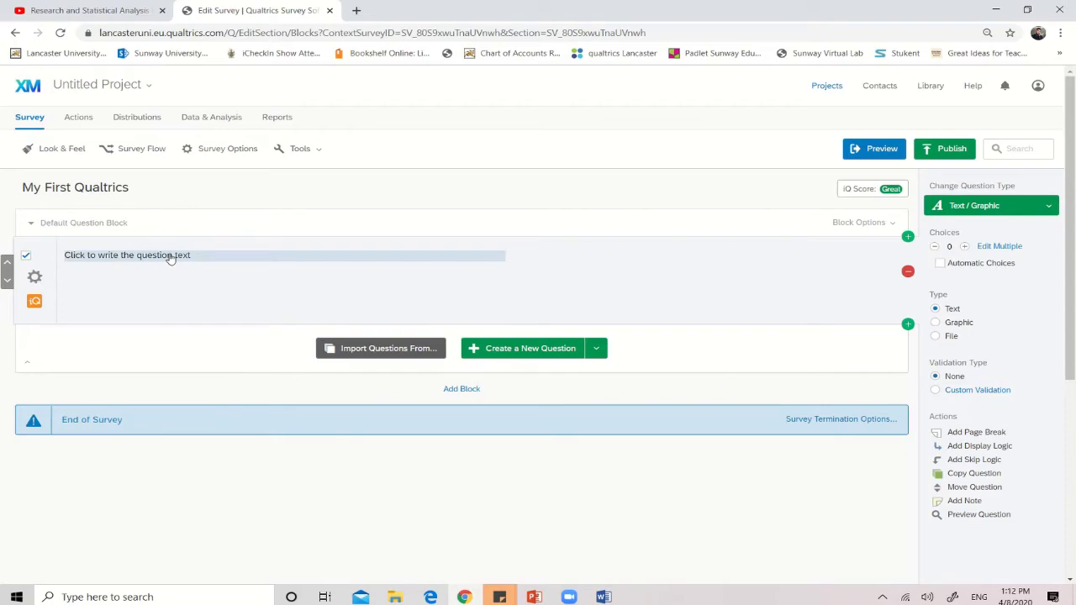
click(171, 256)
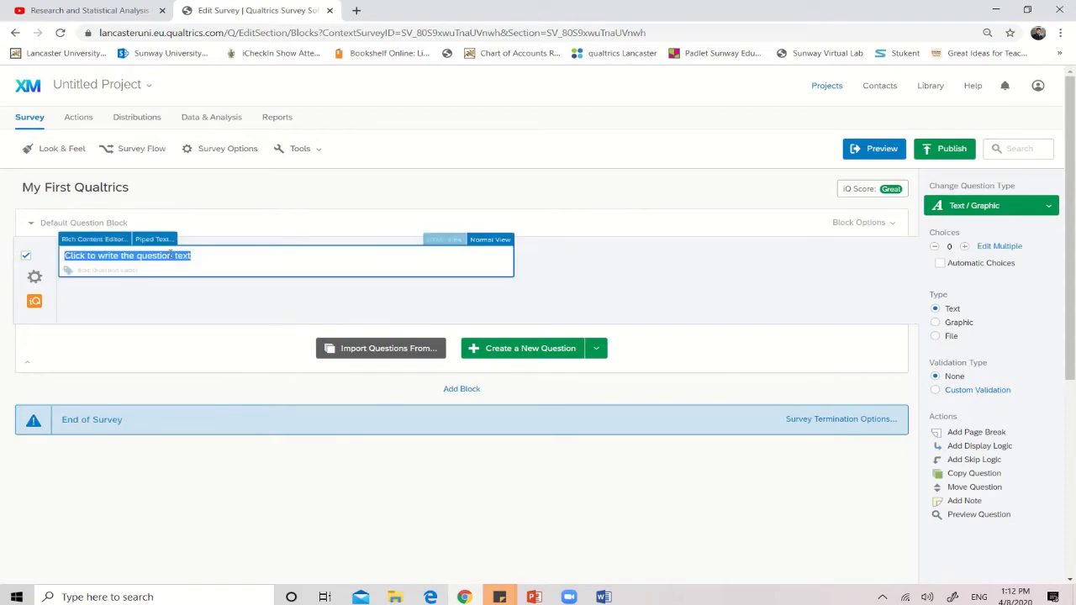
key(ctrl+v)
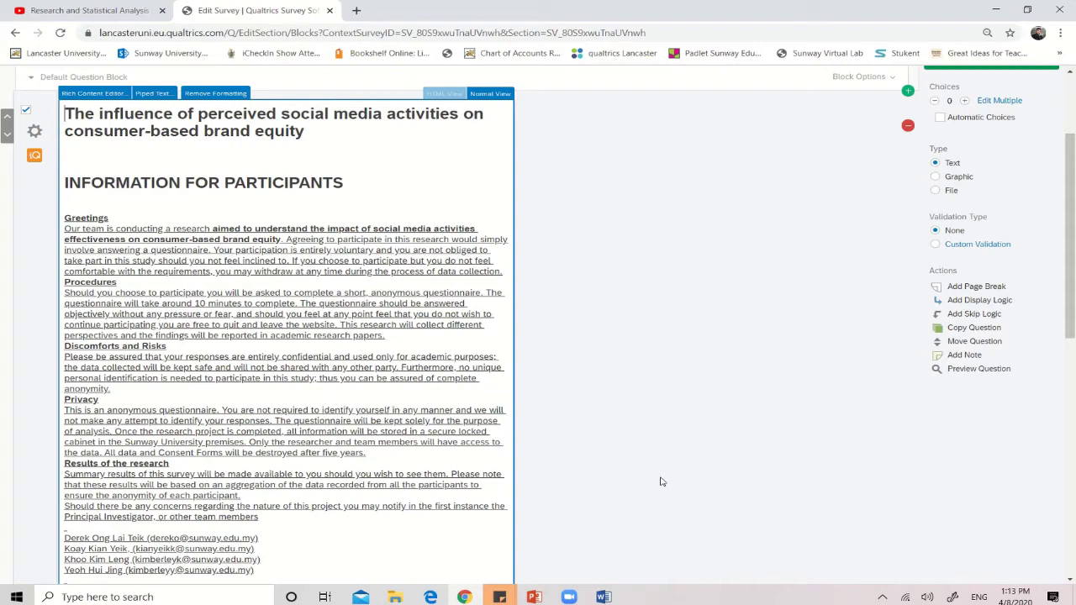
click(661, 482)
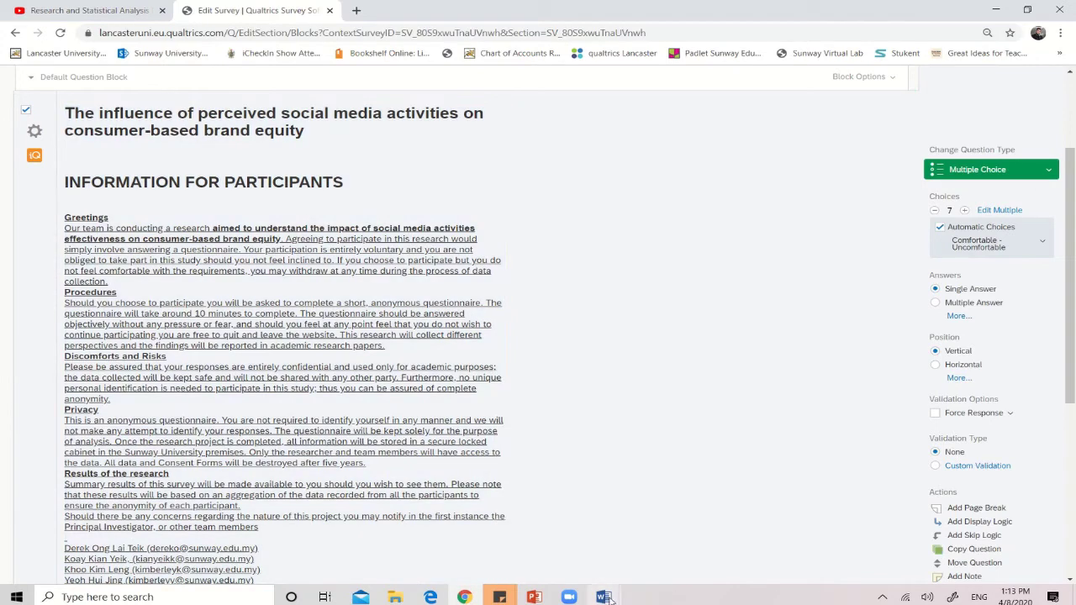
mouse_move(611, 598)
click(640, 551)
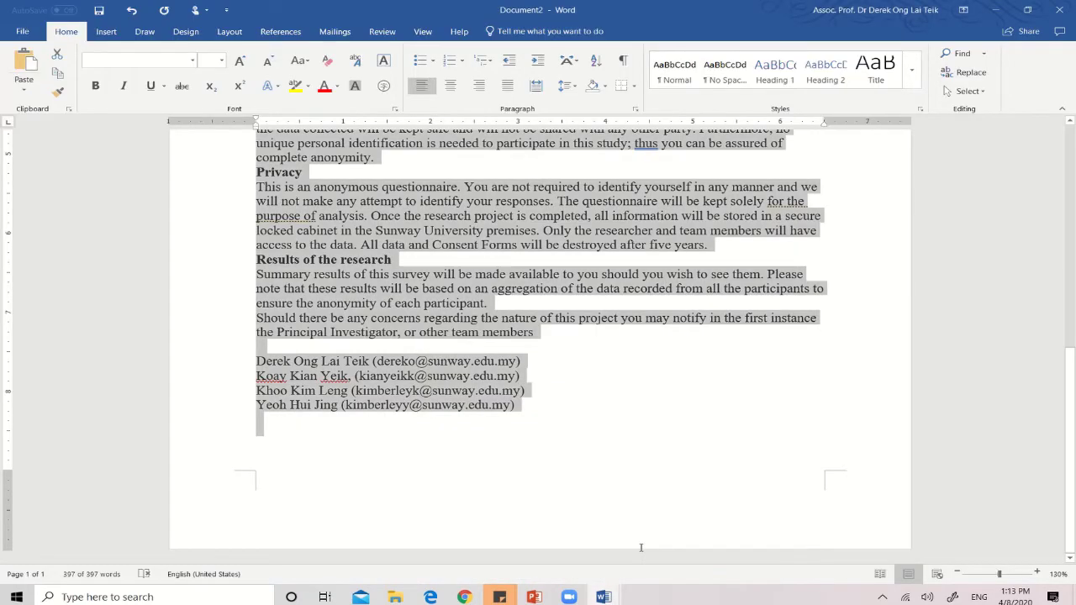
click(605, 597)
click(665, 547)
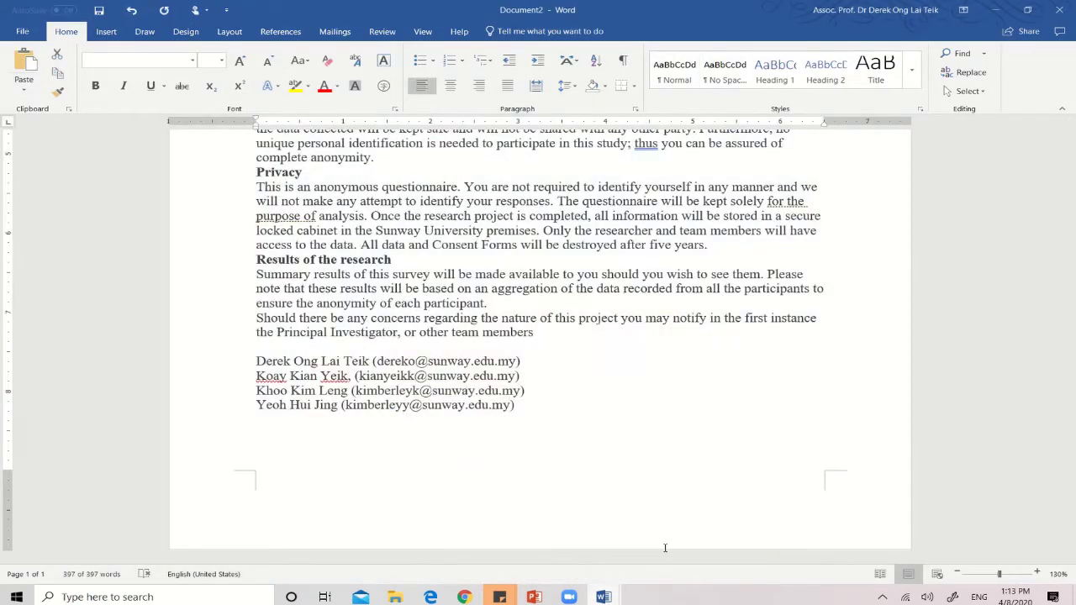
click(604, 597)
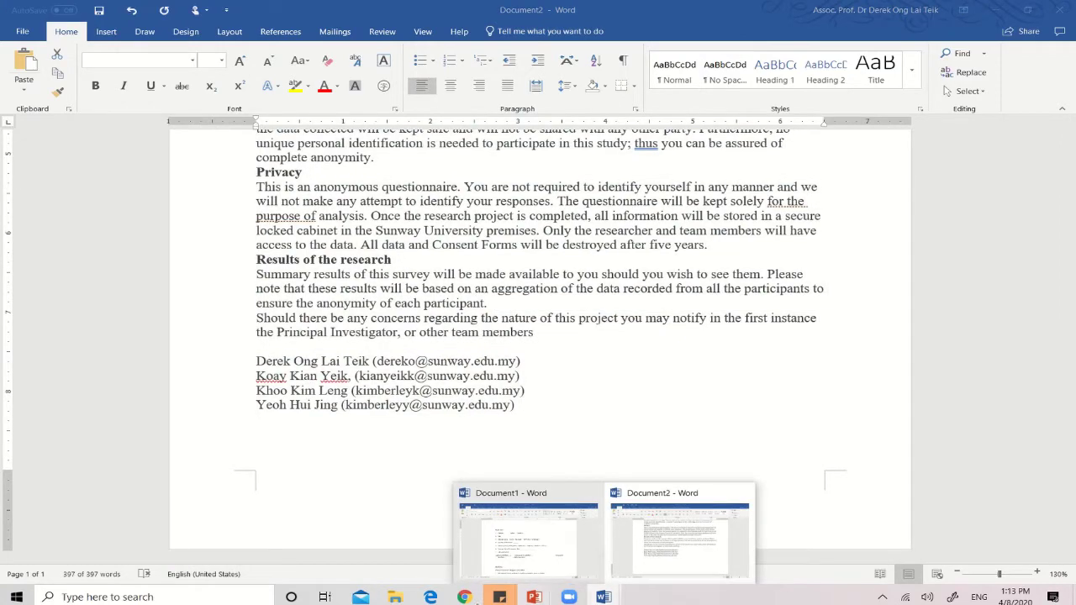
click(464, 597)
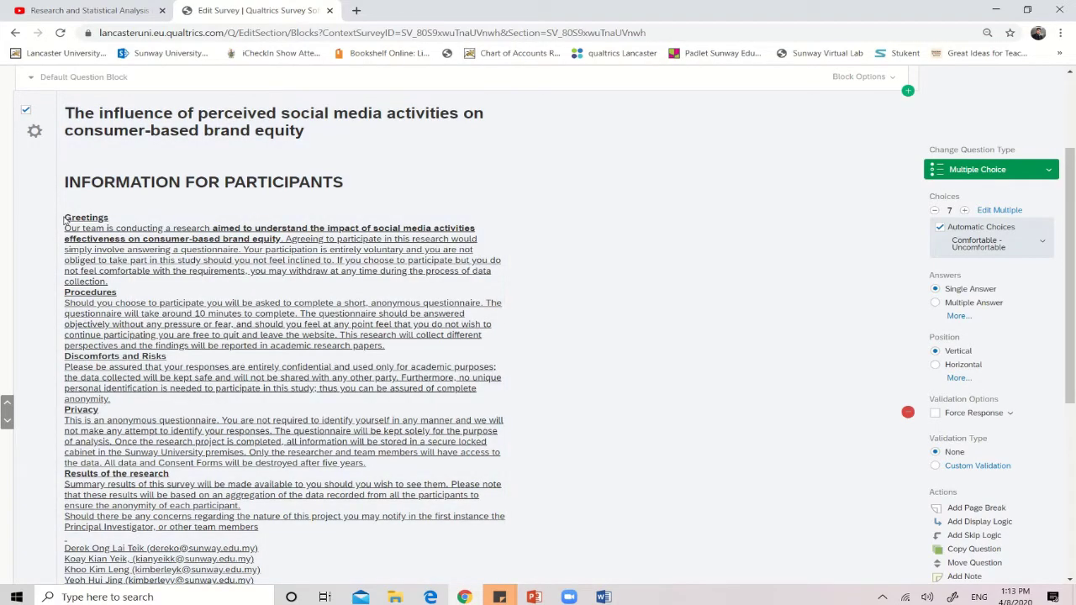
click(66, 221)
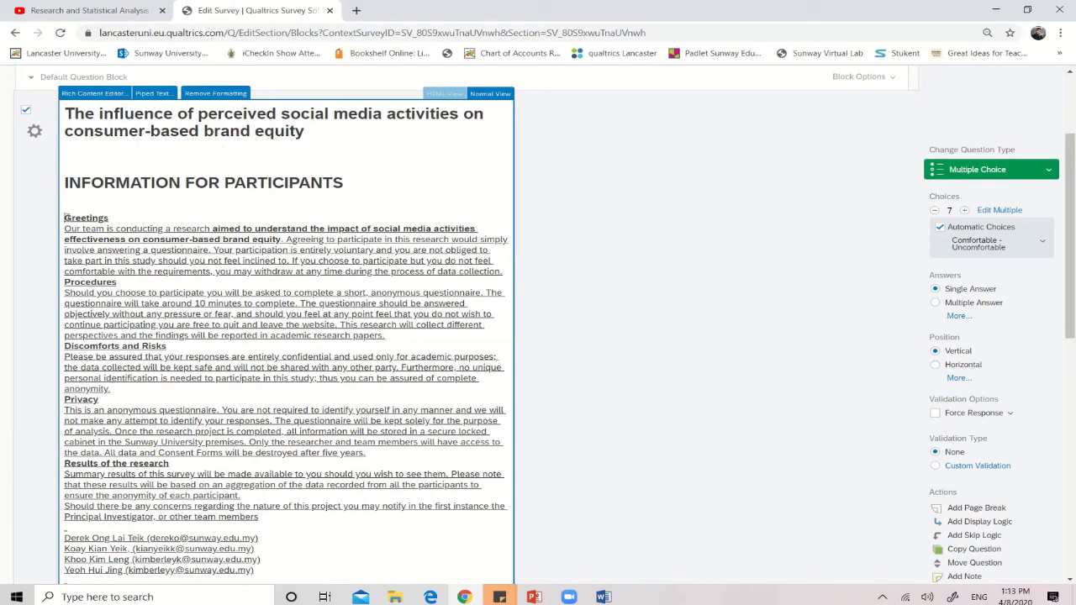
drag(65, 217, 314, 572)
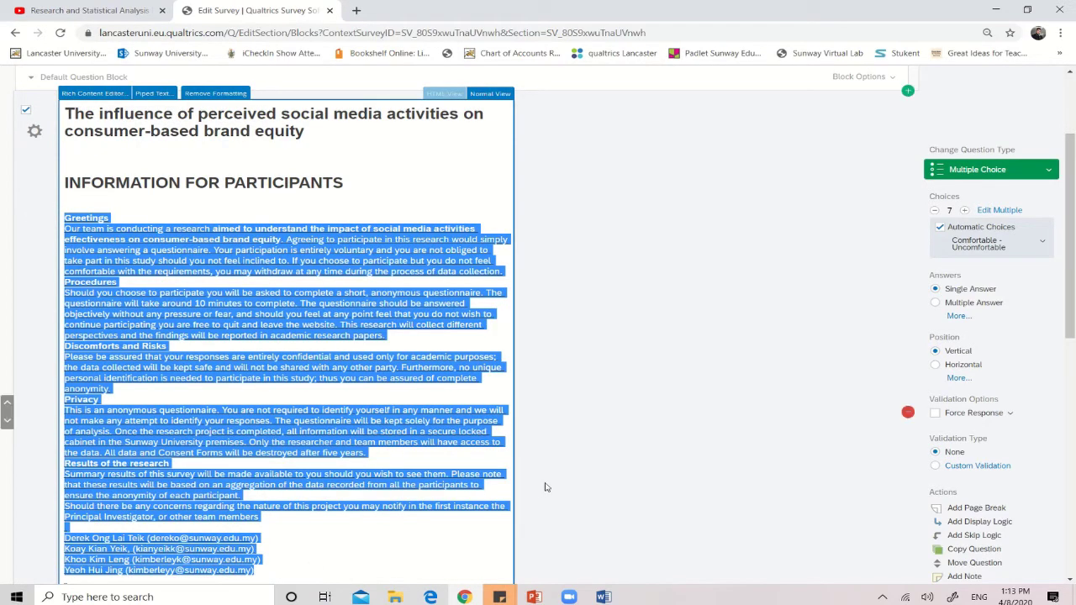
click(591, 482)
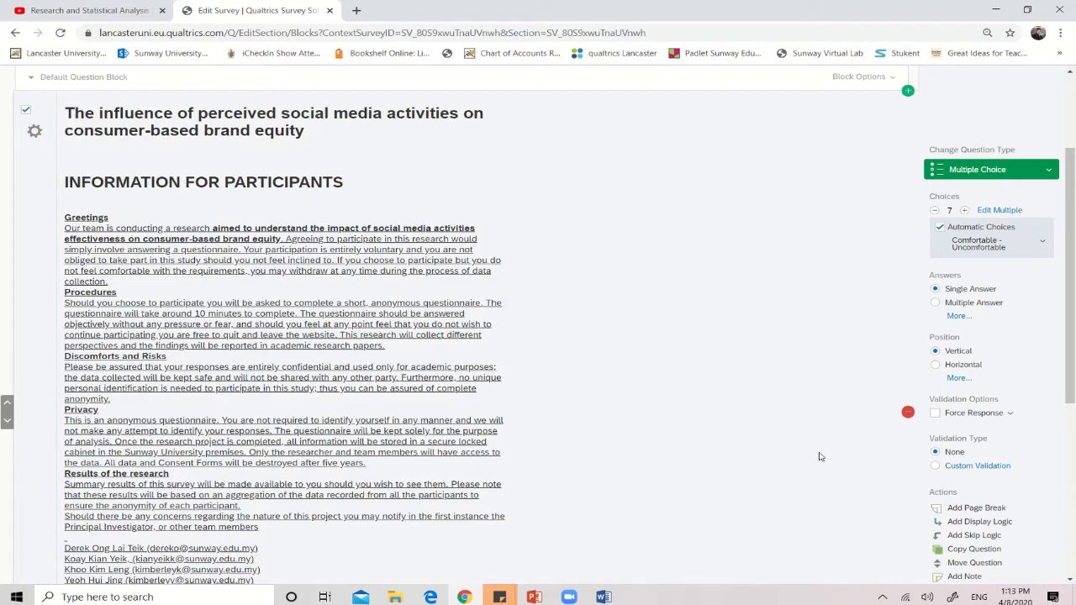
- Set the participant information question's type back to Descriptive Text
drag(1072, 400, 1074, 304)
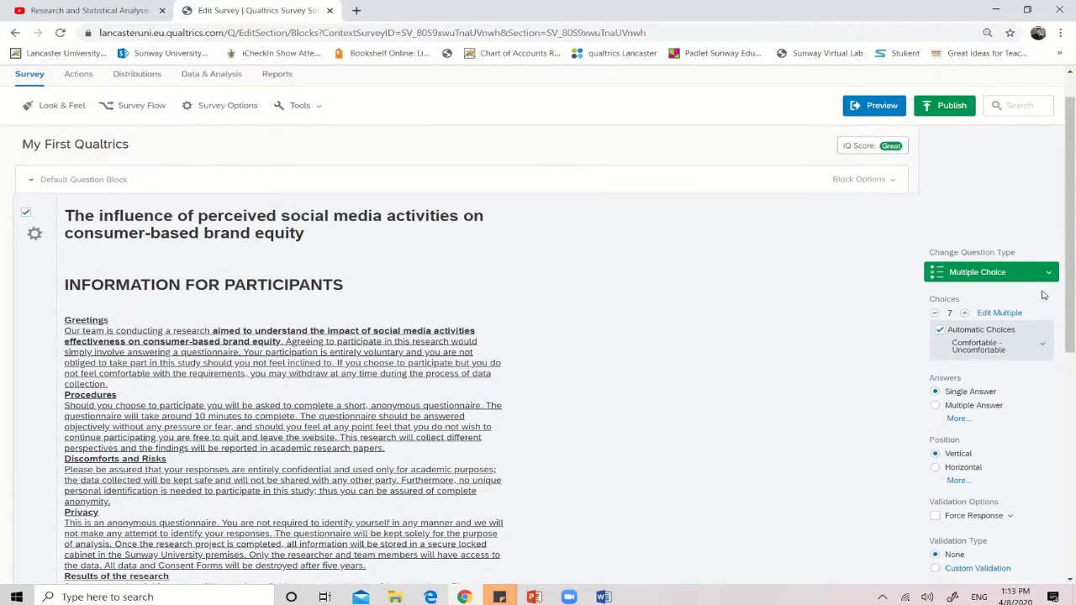
click(1033, 278)
click(736, 201)
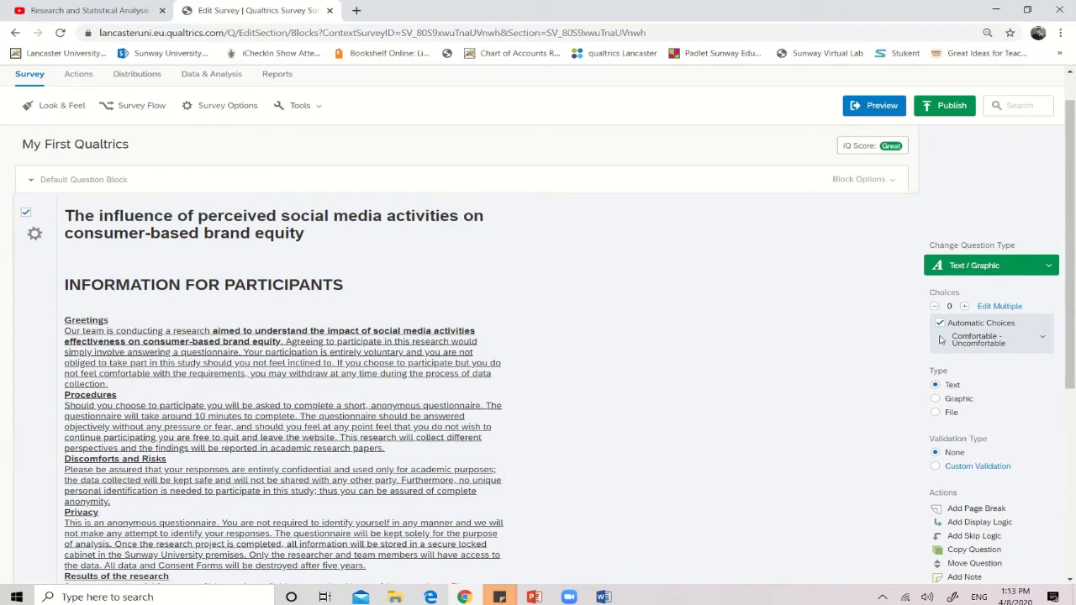
- Add a new block below the participant information block, before the end of the survey
drag(1070, 311, 1074, 484)
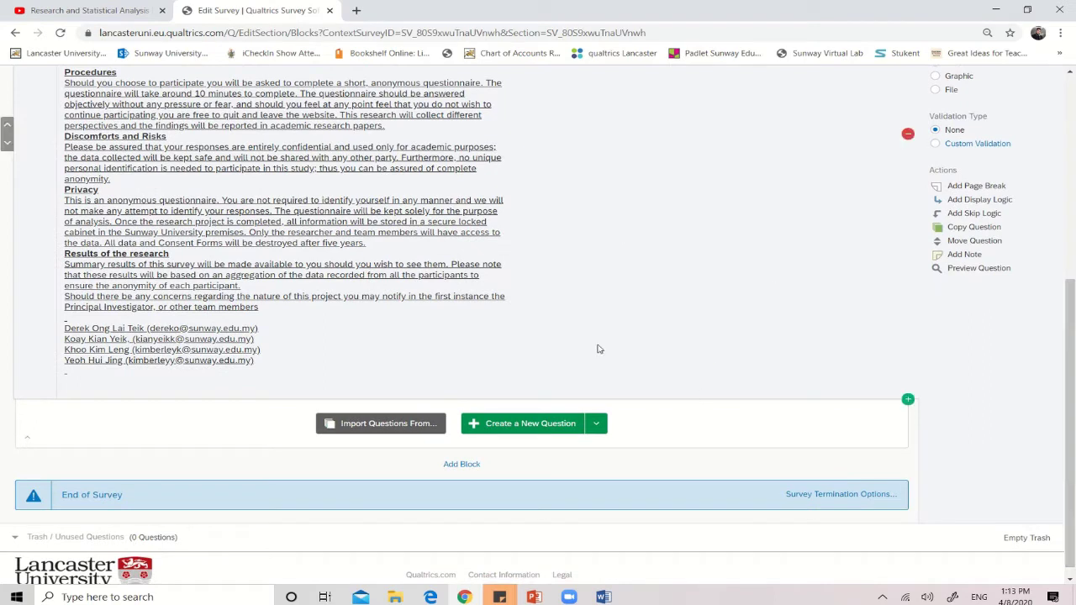
click(462, 464)
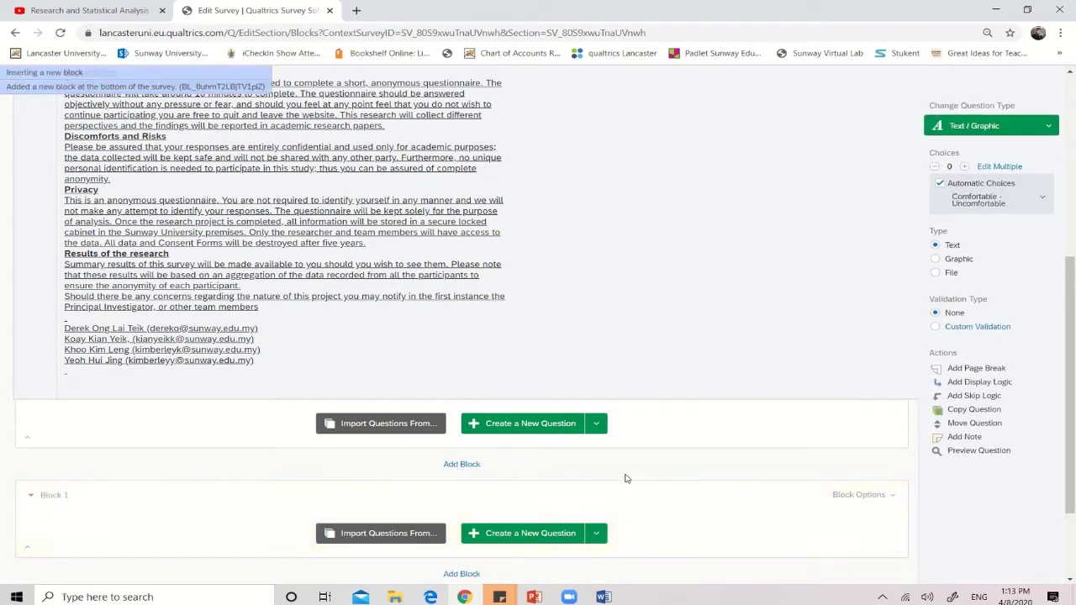
- Rename the new block below the participant information as "Section A: Demographics"
scroll(351, 360, down, 3)
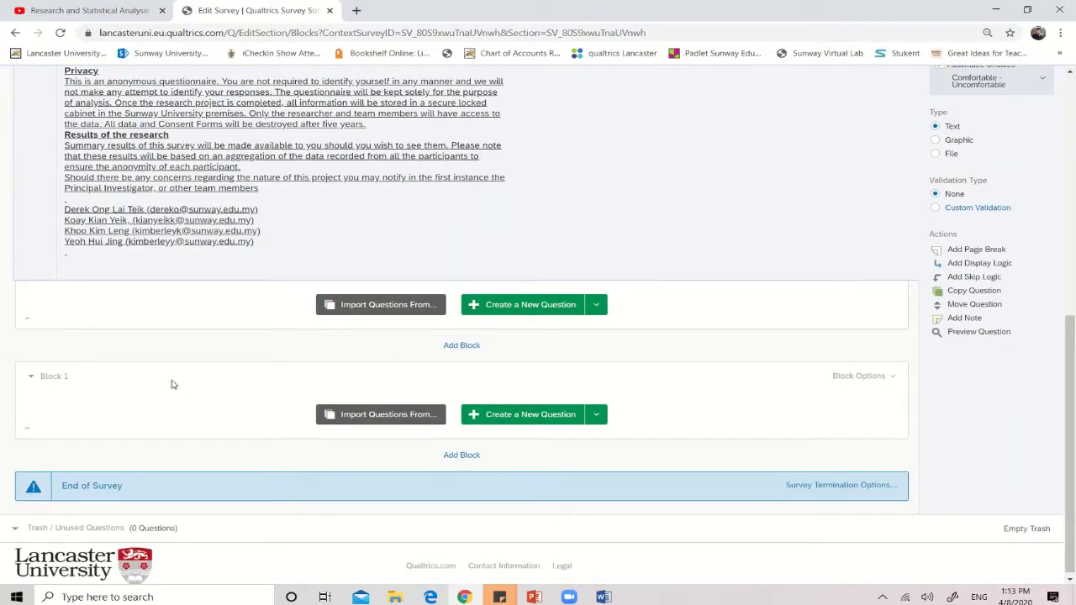
click(51, 376)
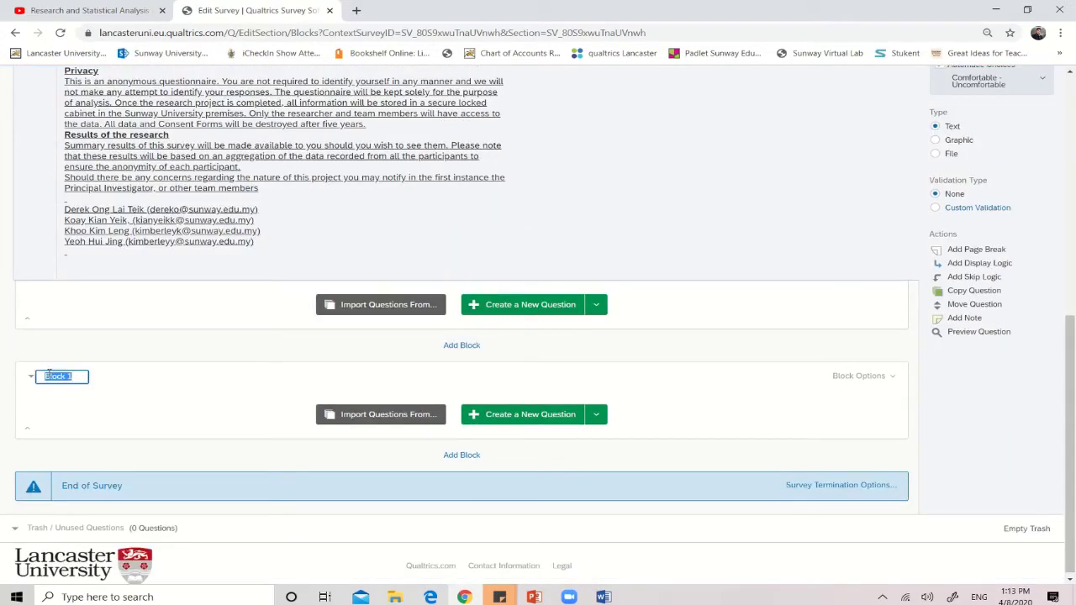
text(Demographic)
text(s)
text(Sectio)
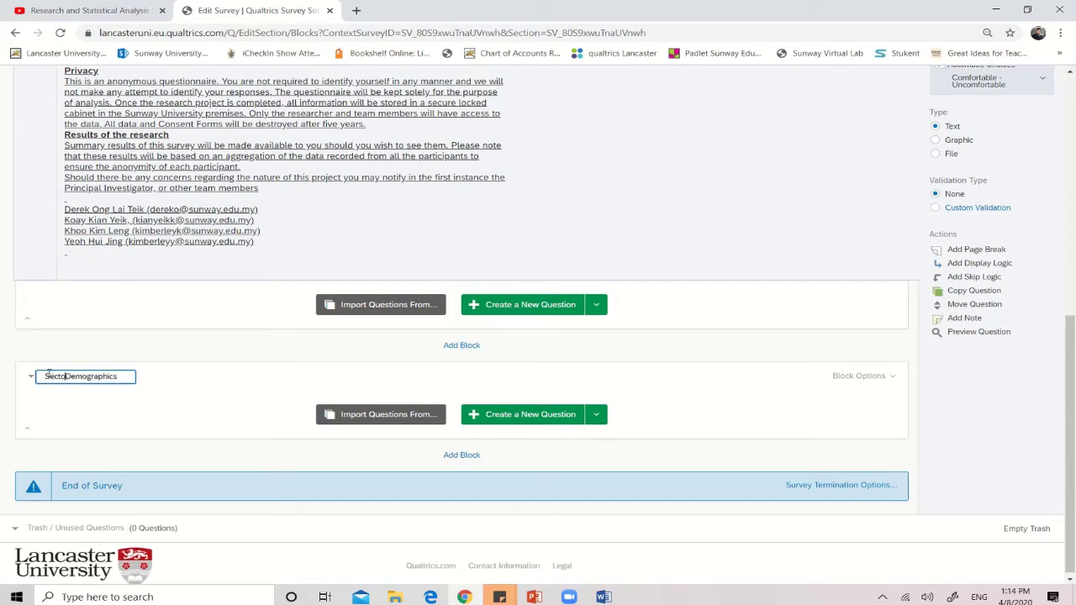
text(n A:)
click(221, 471)
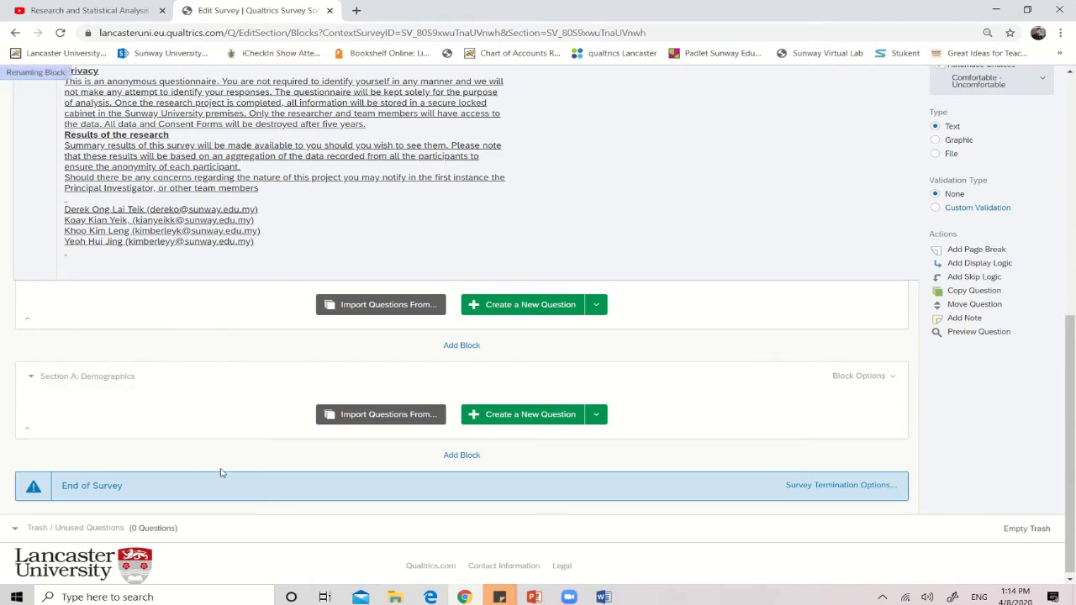
- Create a new multiple choice question in Section A: Demographics and number it Q1
click(529, 415)
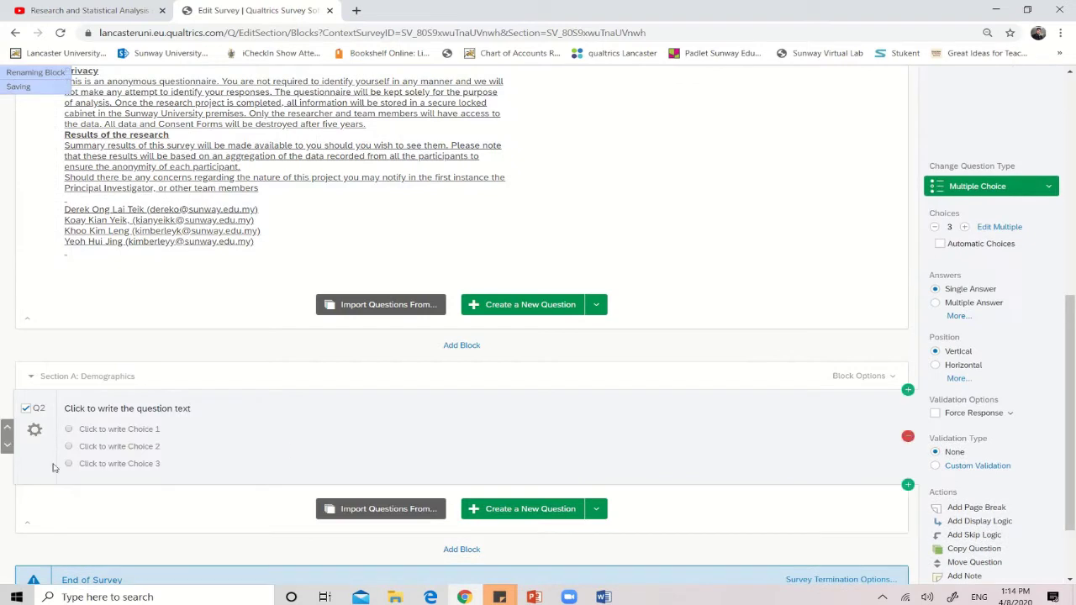
click(38, 410)
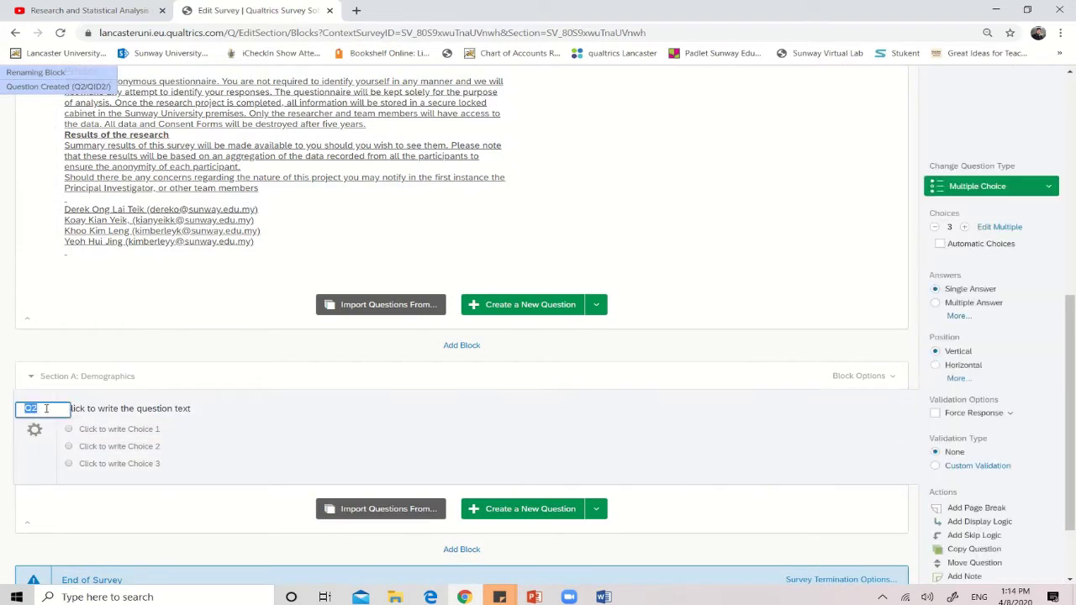
text(Q1)
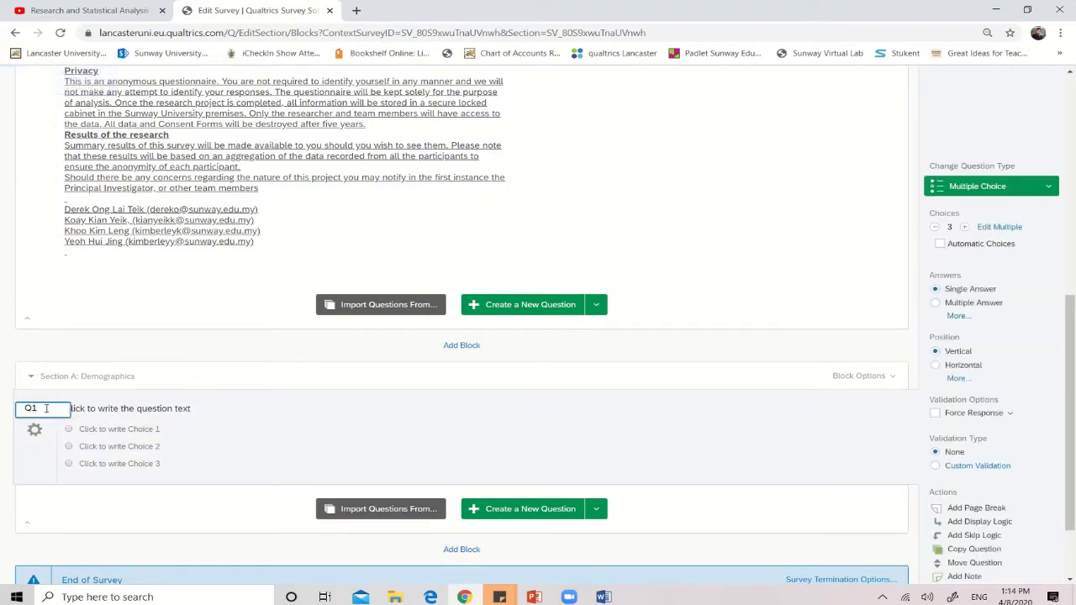
click(49, 468)
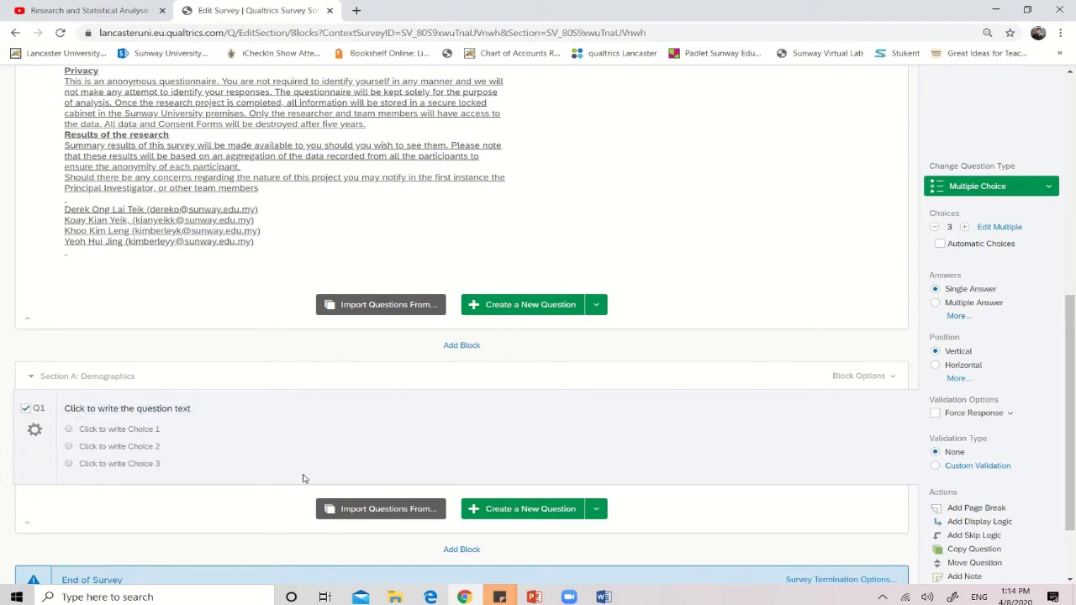
- Replace Q1's placeholder text with "Gender", using the automatic choices Male and Female
click(172, 412)
text(Gender)
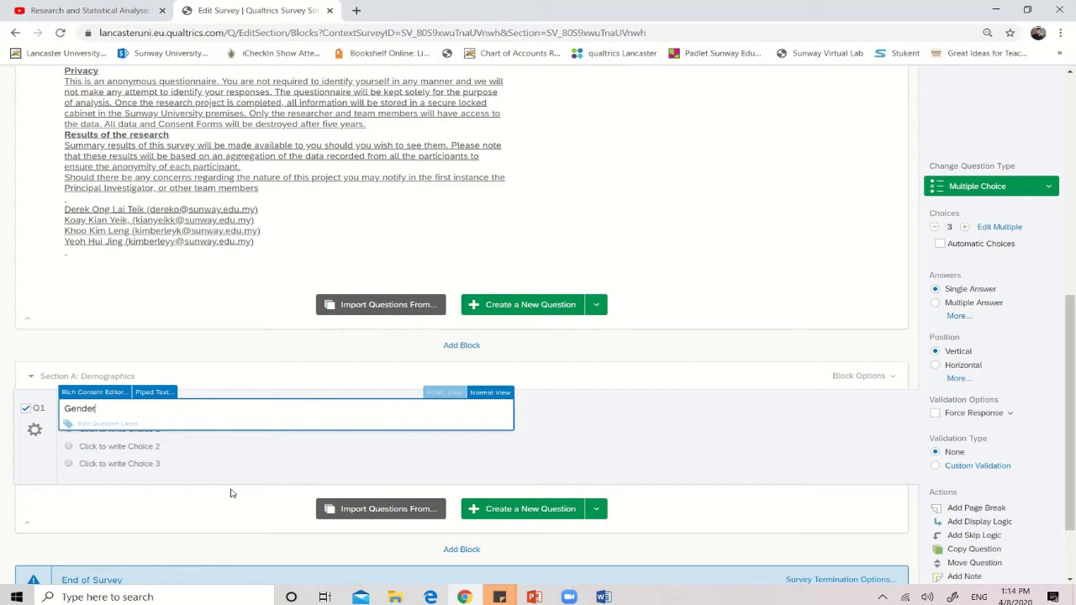
key(Return)
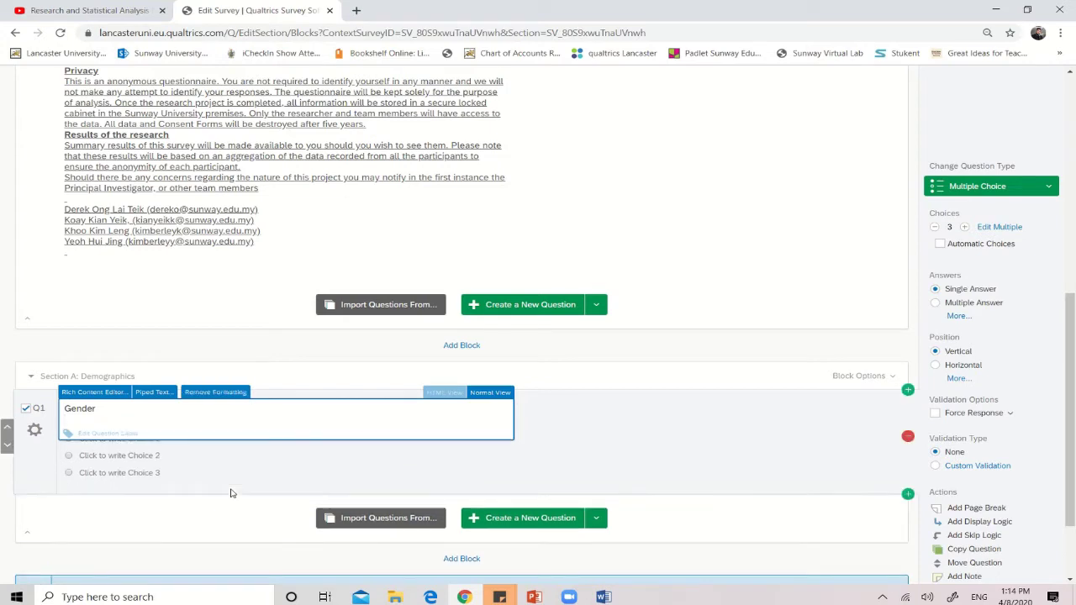
key(BackSpace)
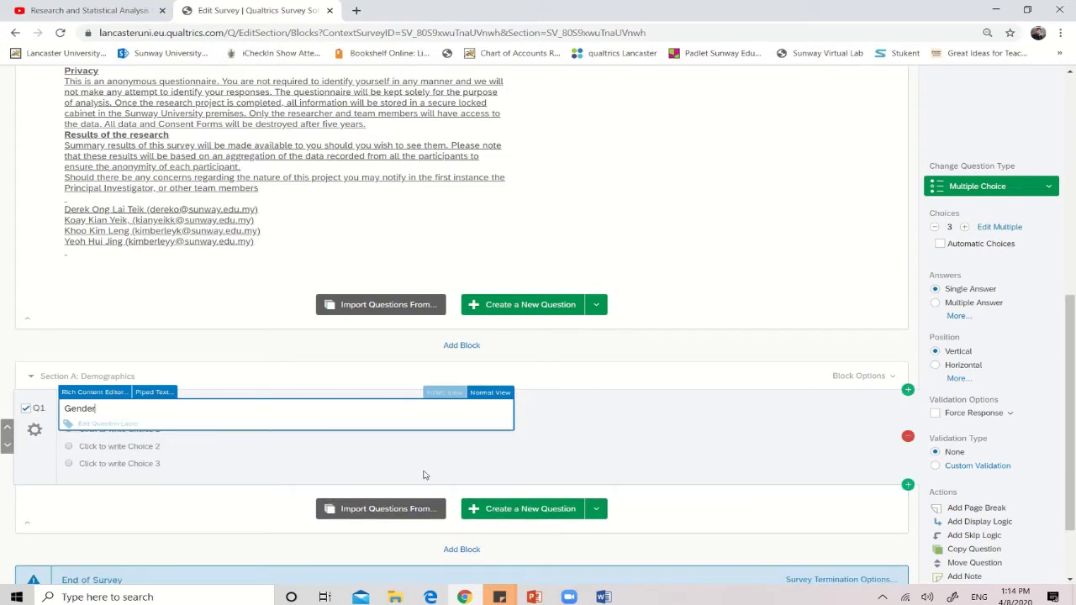
click(610, 458)
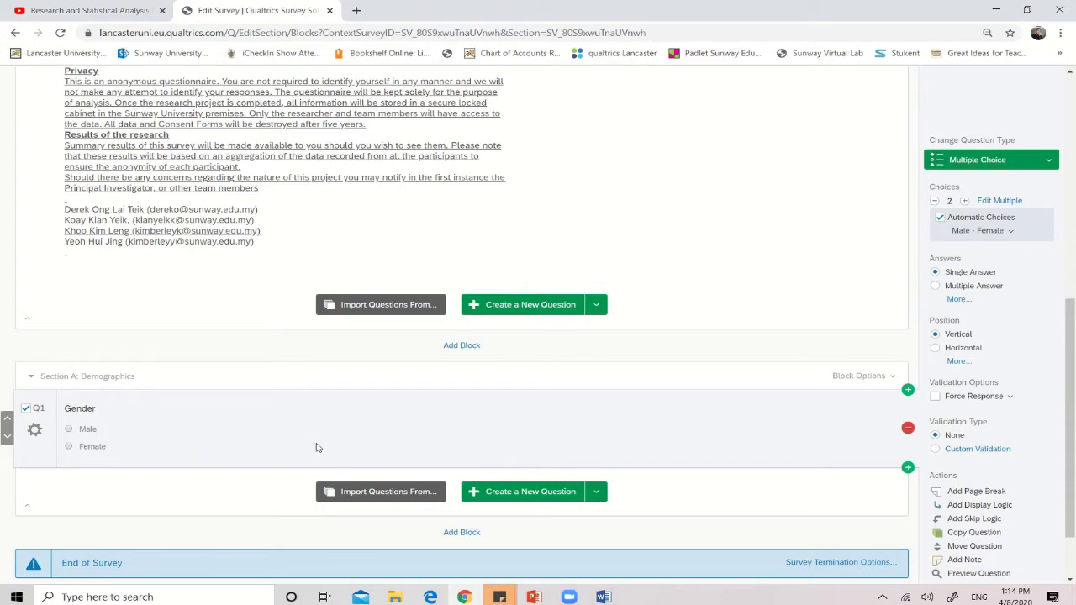
- Turn on Force Response for the Gender question
click(941, 399)
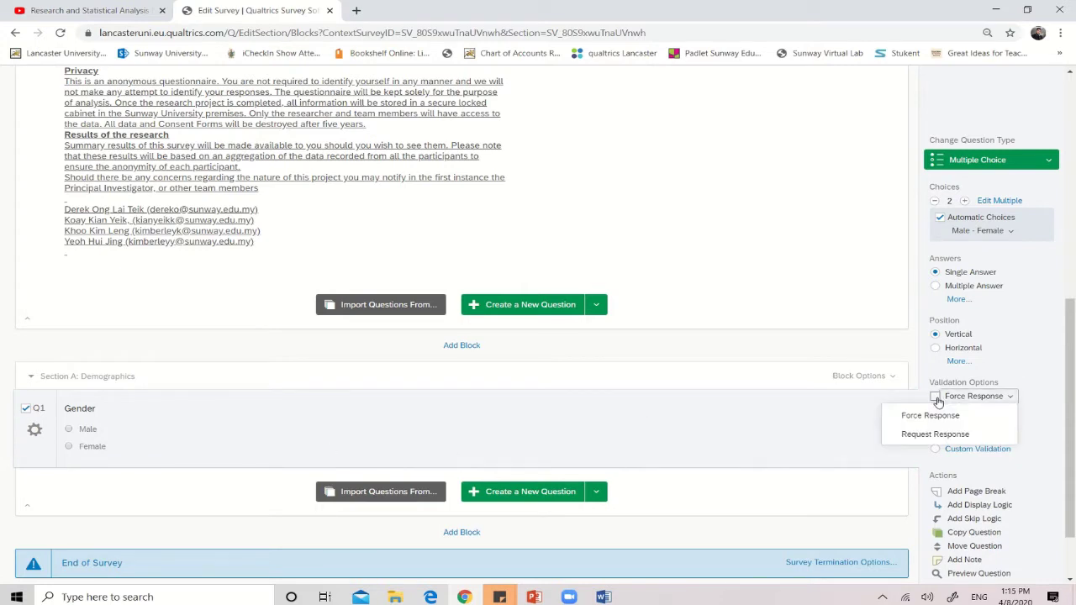
click(937, 398)
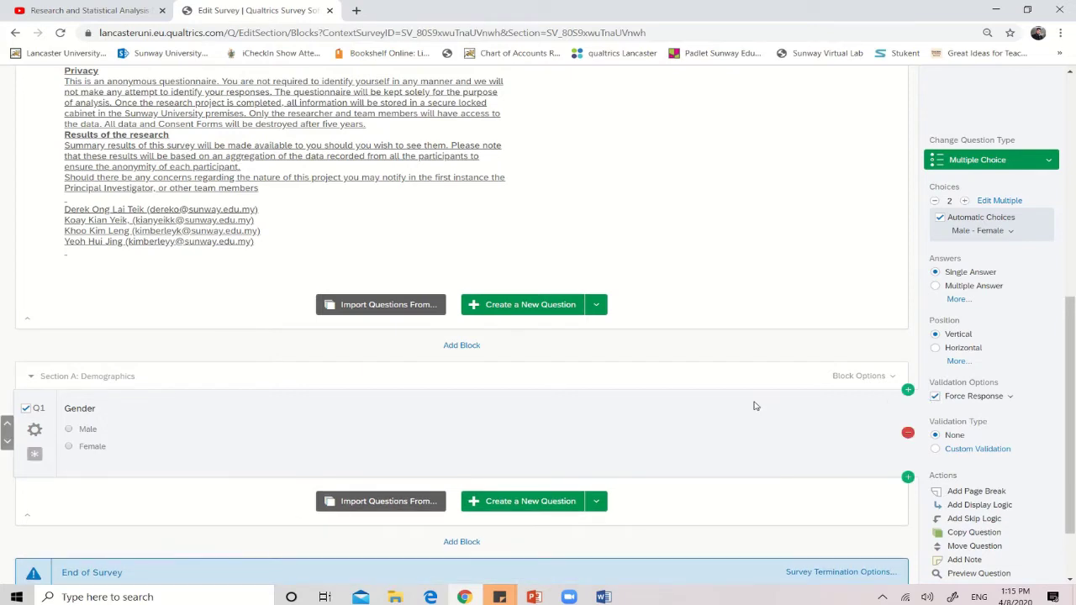
click(936, 397)
click(973, 398)
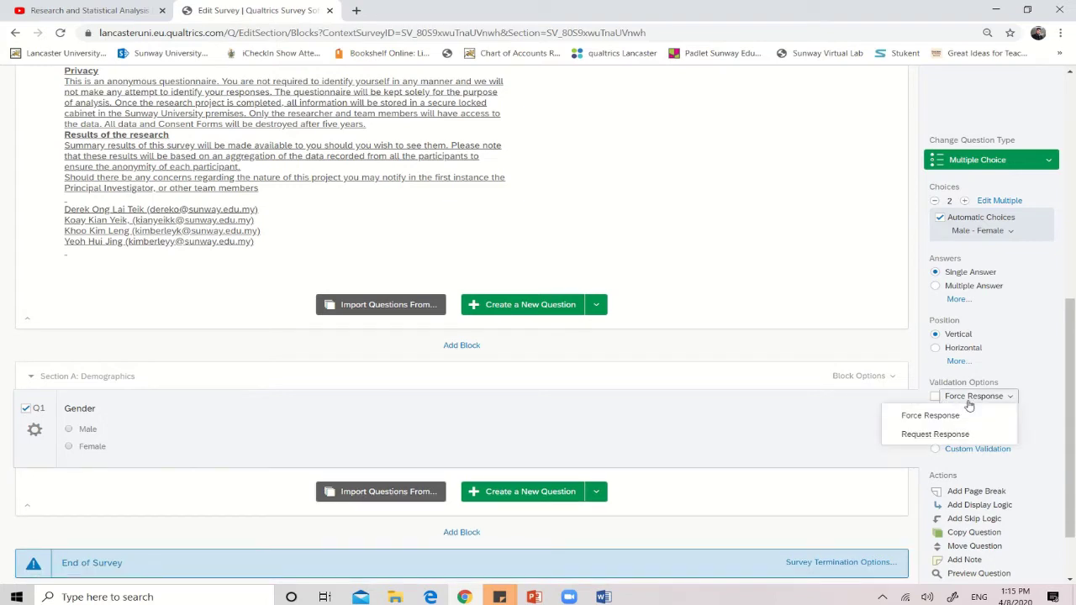
click(935, 397)
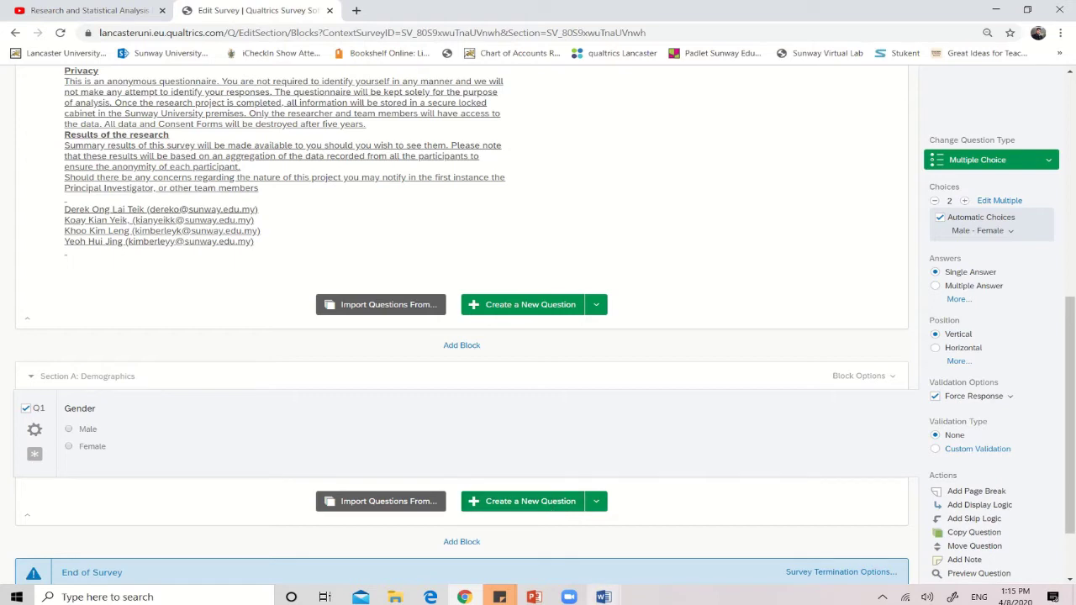
- Check the question list in Document1 in Word, return to the survey in Chrome and add a question titled "Age" below Gender
mouse_move(603, 597)
click(577, 557)
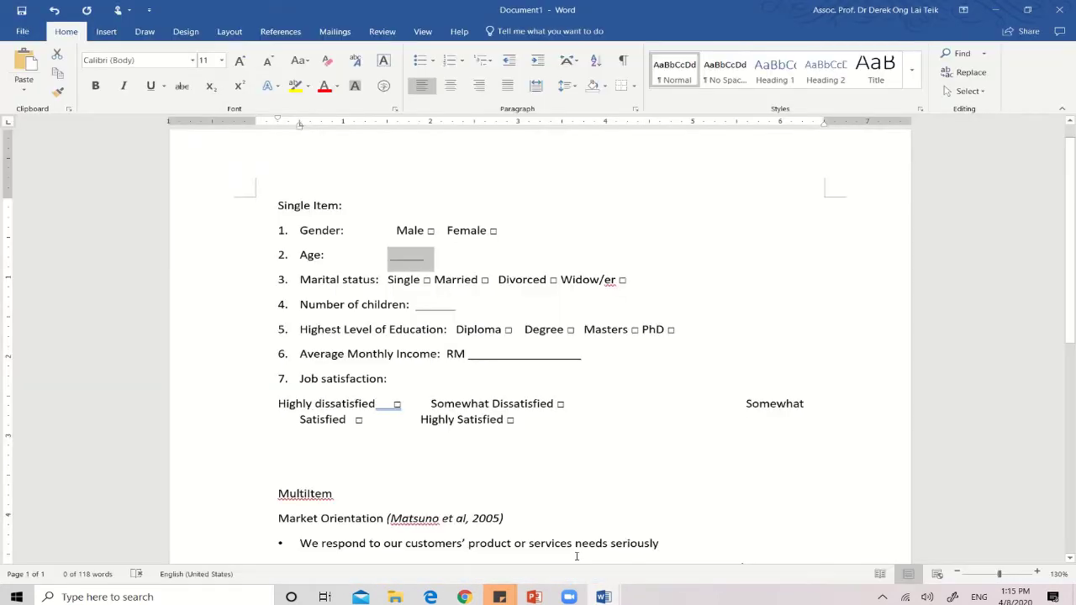
click(603, 597)
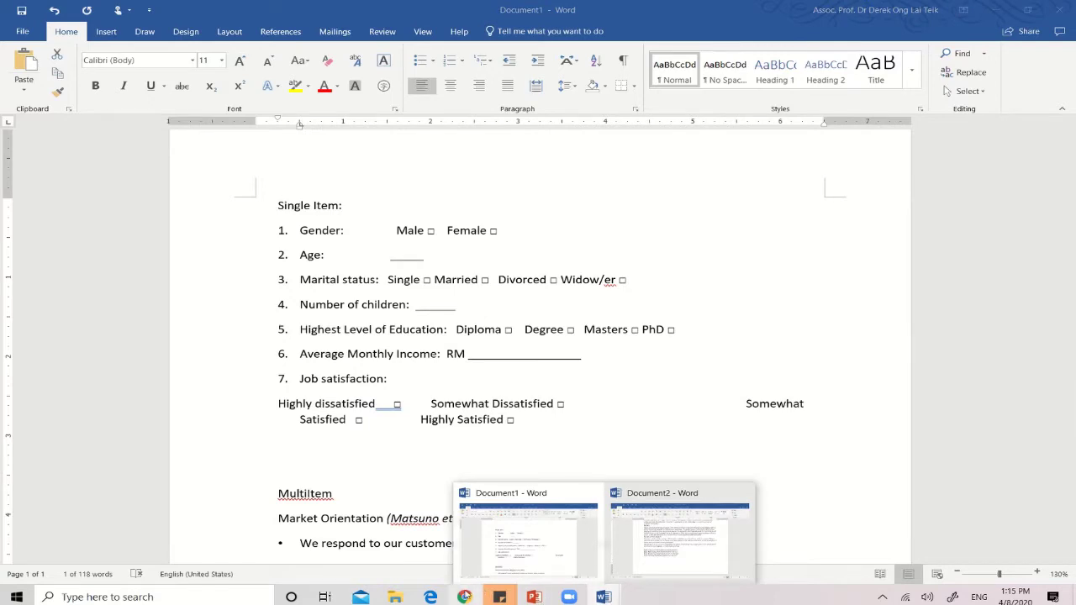
click(464, 597)
click(501, 501)
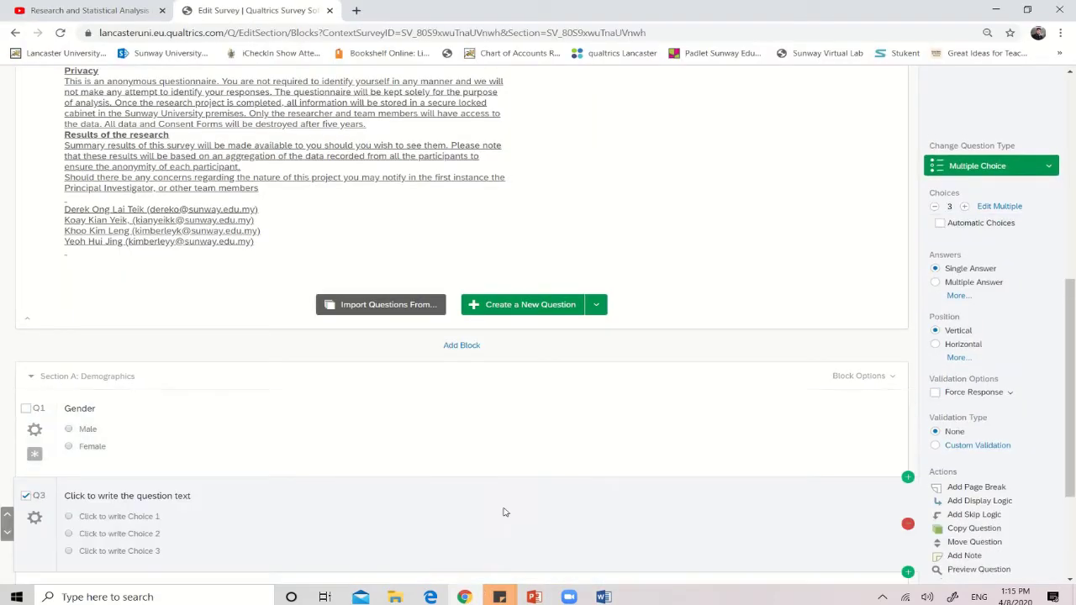
click(199, 499)
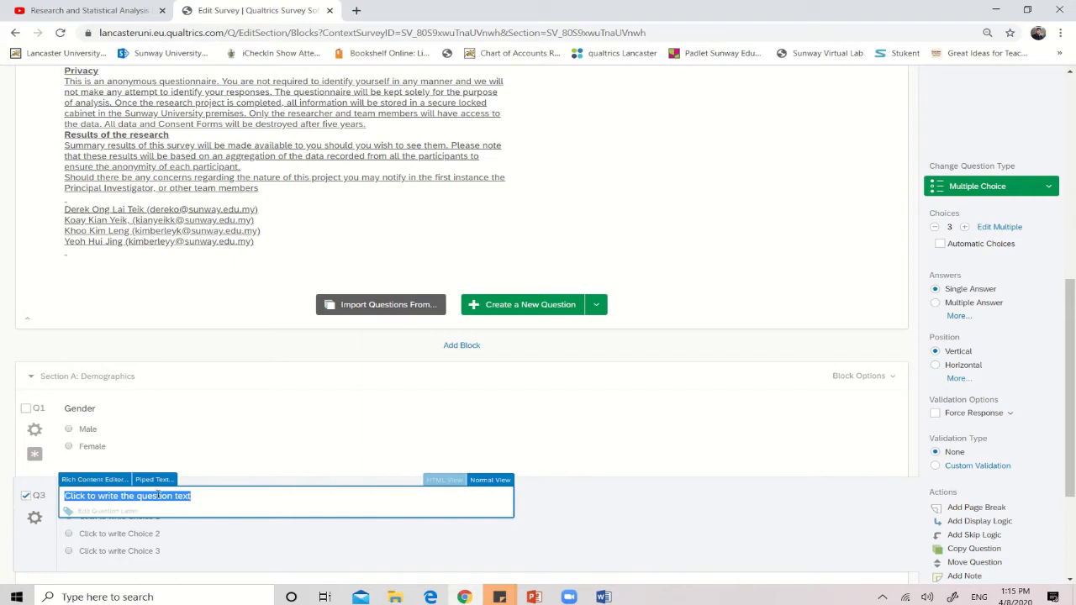
text(Age)
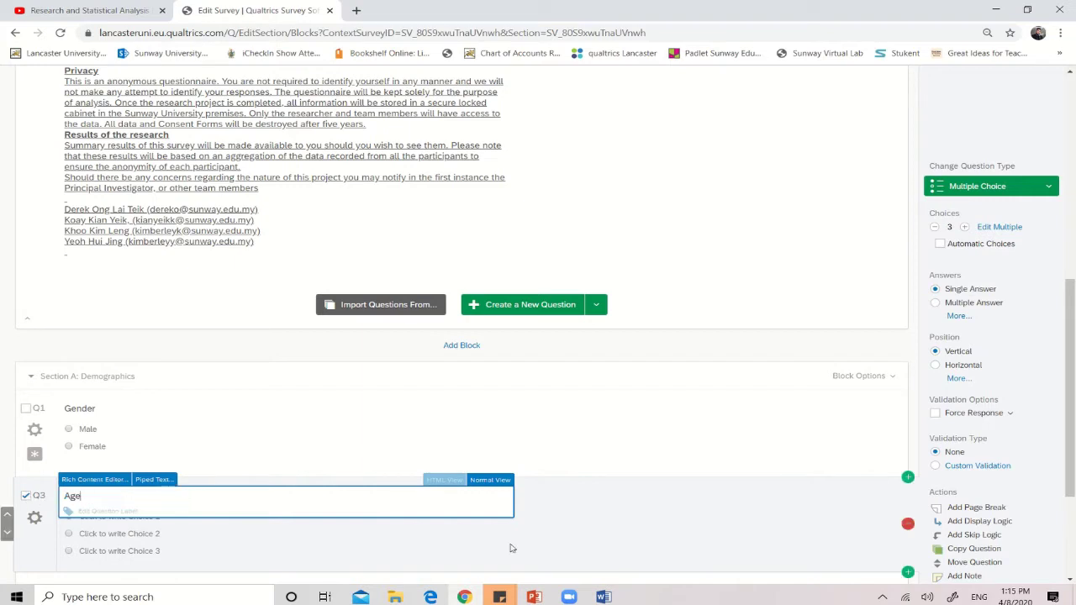
click(698, 495)
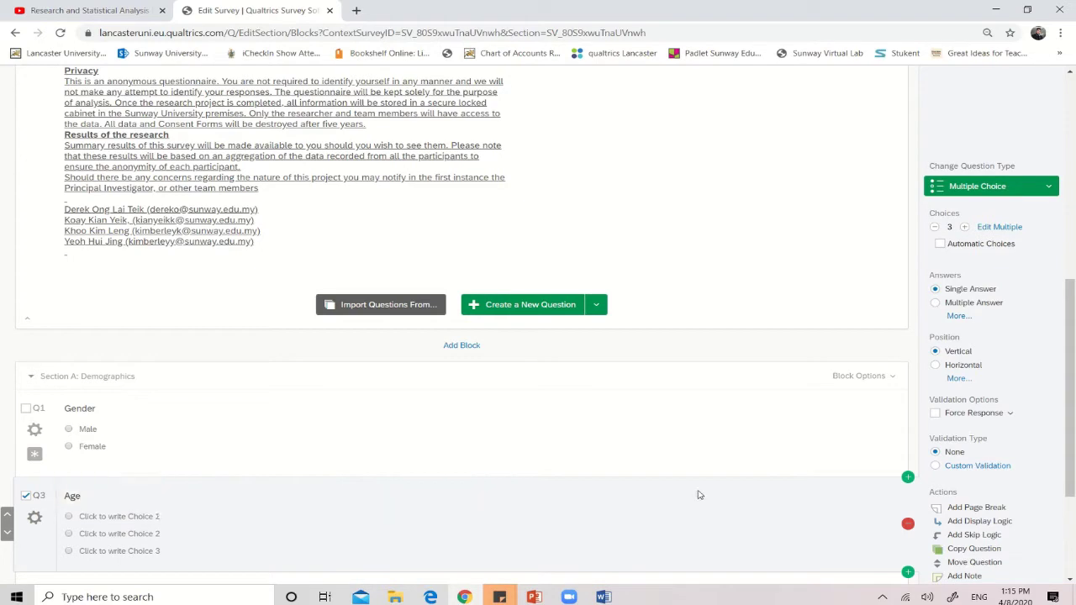
- Change the Age question to Text Entry and validate its content as a number with a minimum of 18
click(1030, 188)
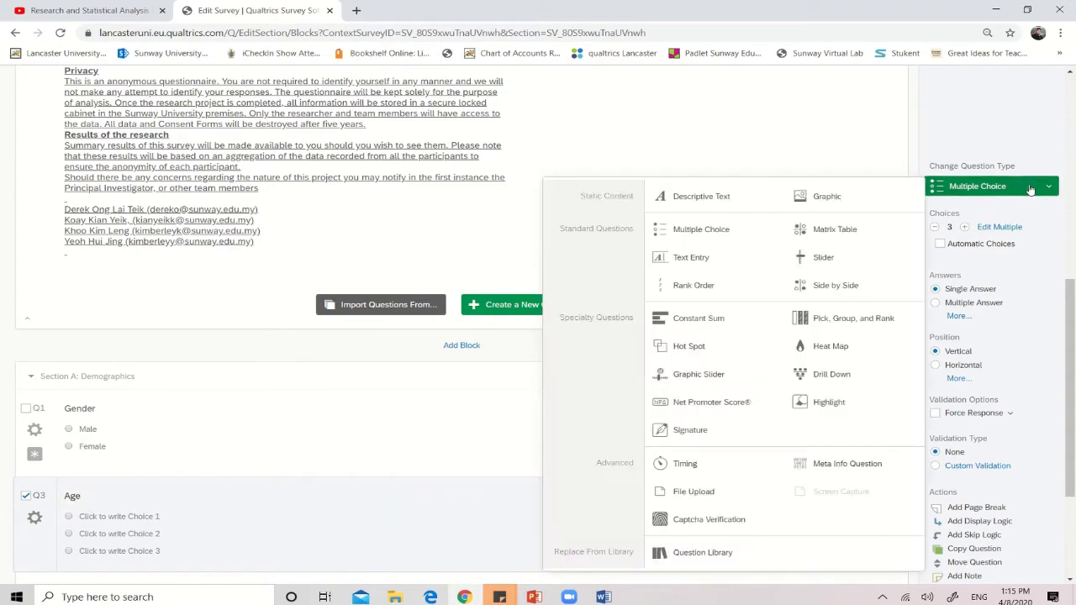
click(703, 268)
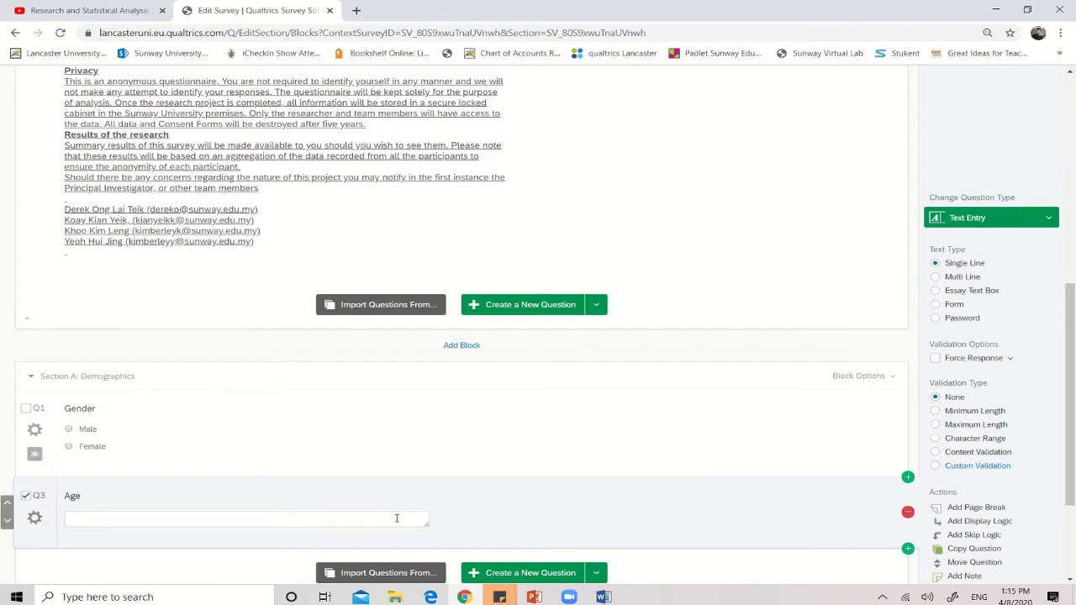
click(936, 453)
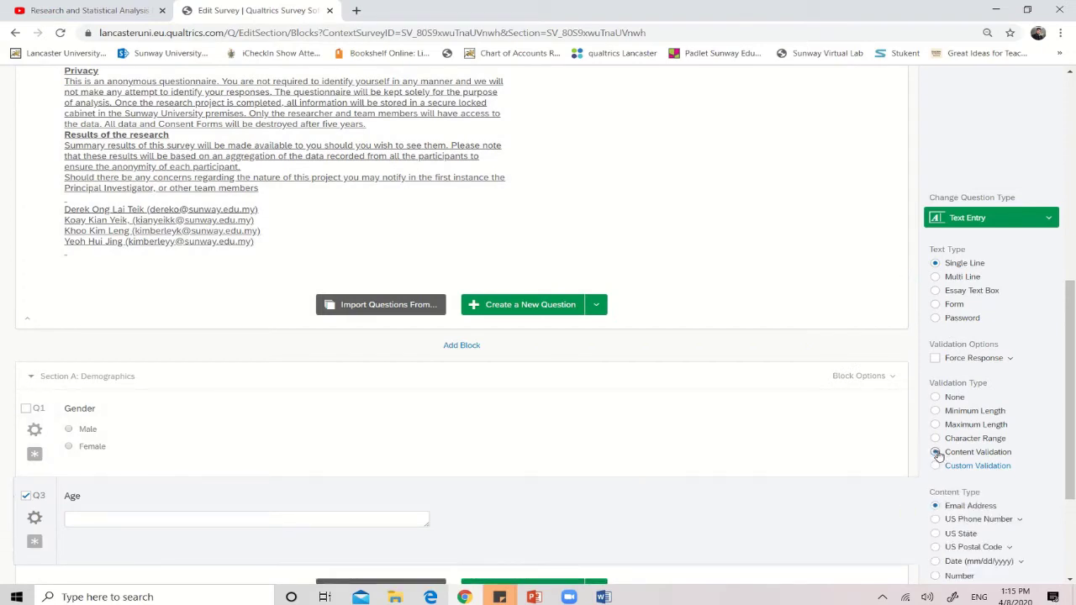
drag(1071, 447, 1070, 510)
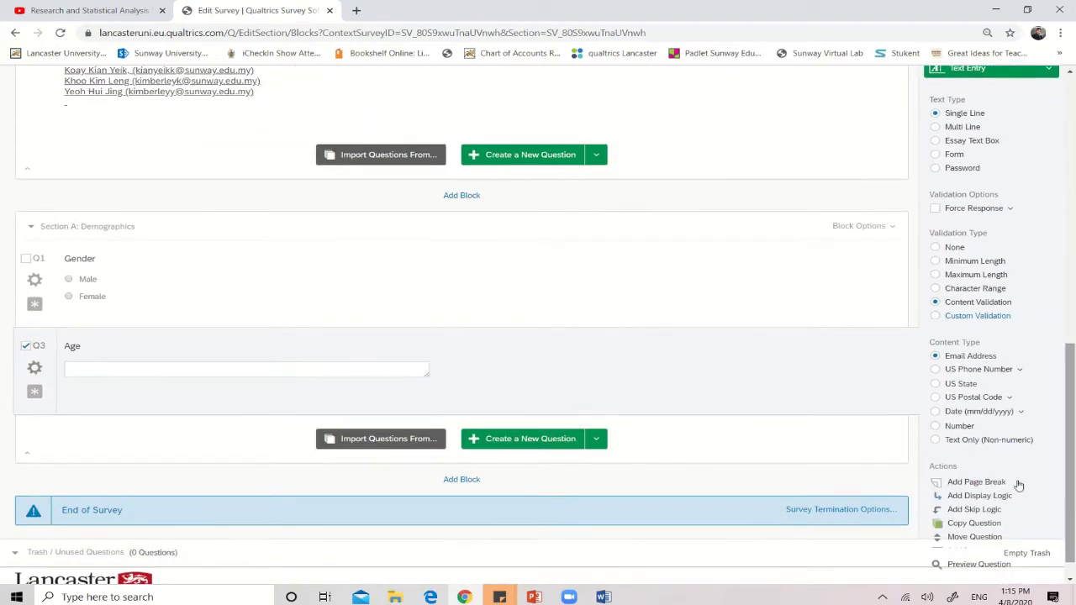
click(936, 425)
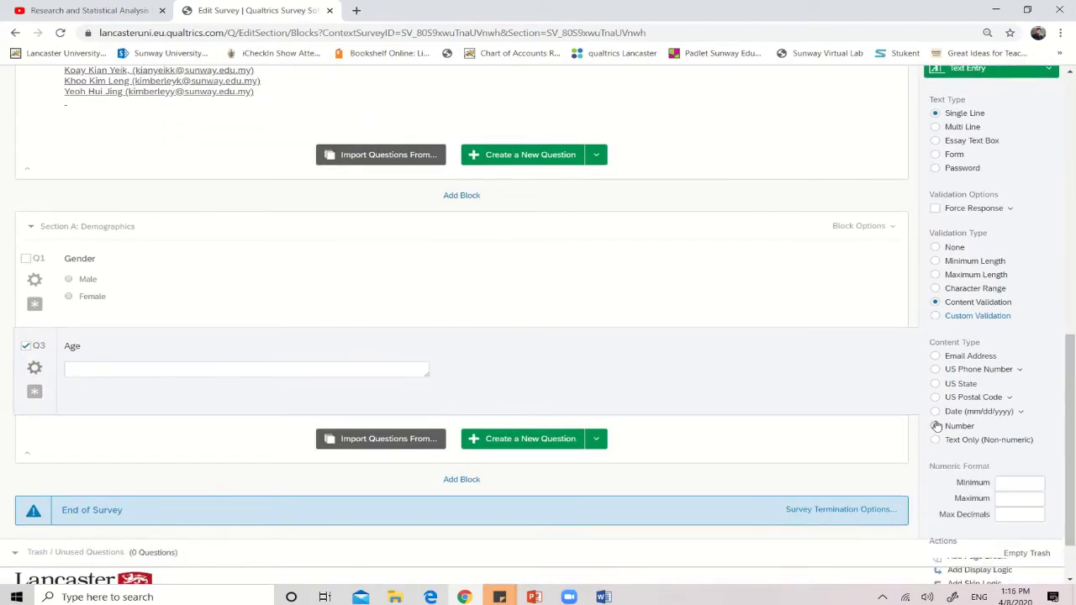
click(1018, 488)
text(18)
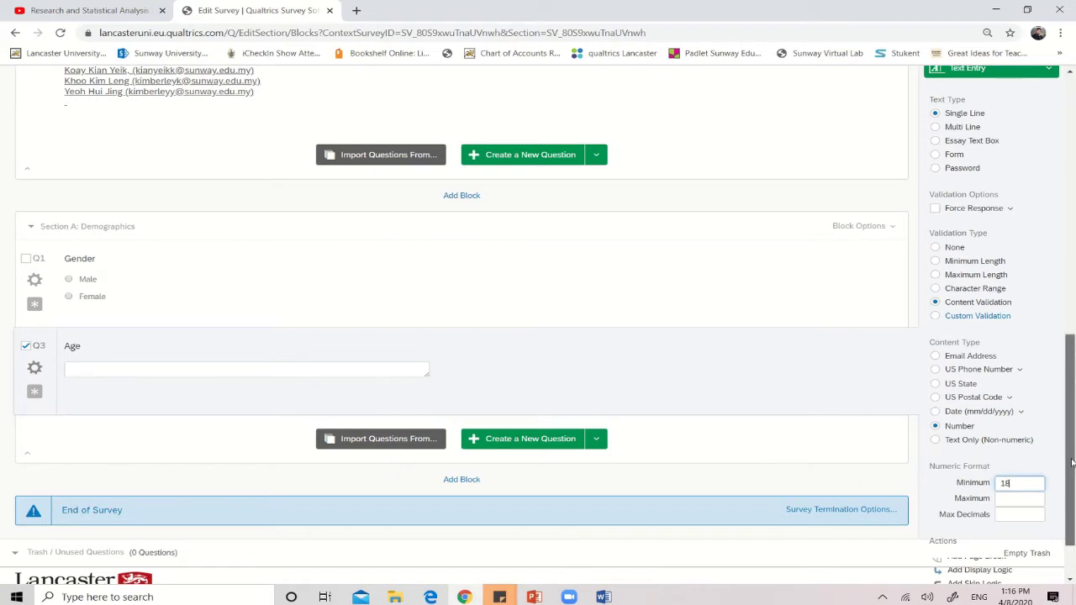
- Post the note "You must be above 18 years old to answer this question" on the Age question and delete it again
drag(1073, 455, 1073, 499)
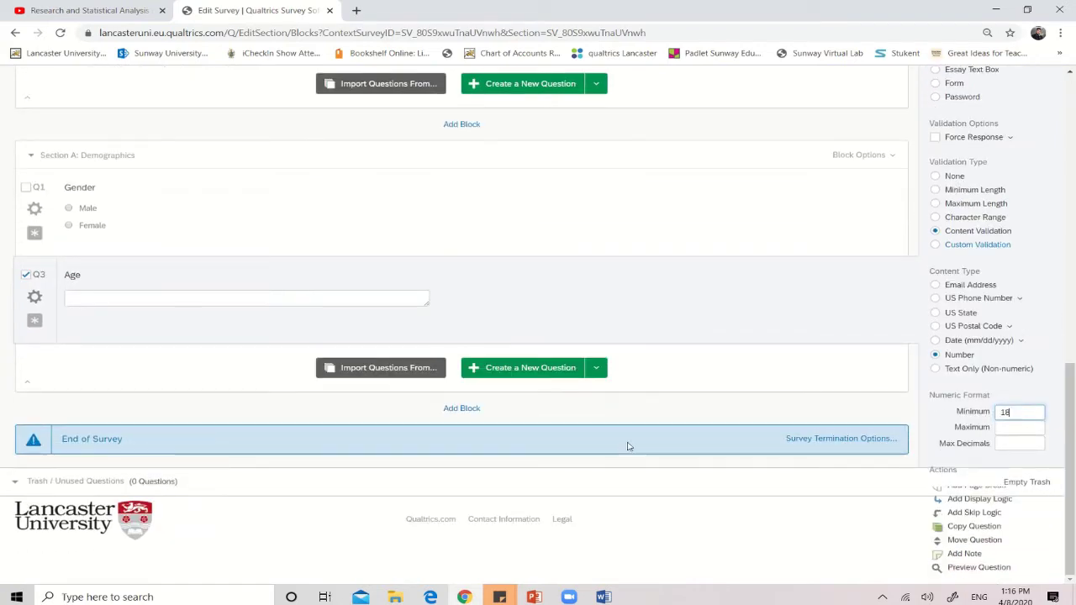
click(962, 554)
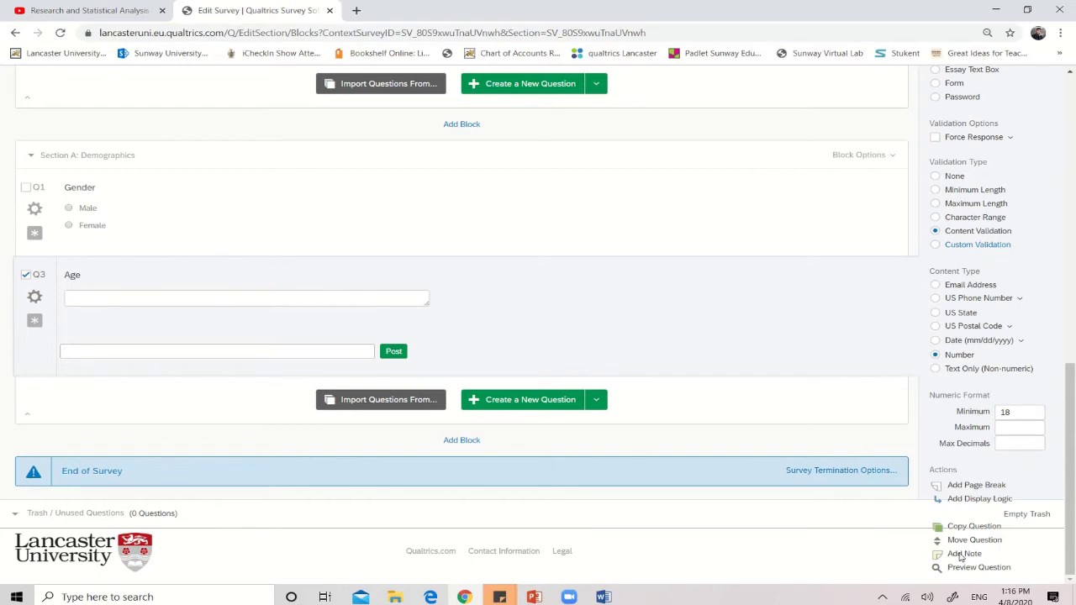
text(You must be abov 18)
key(BackSpace)
key(BackSpace)
text(years)
key(BackSpace)
key(BackSpace)
key(BackSpace)
key(BackSpace)
key(BackSpace)
key(BackSpace)
key(BackSpace)
key(BackSpace)
key(BackSpace)
key(BackSpace)
key(BackSpace)
text(ve 18years old)
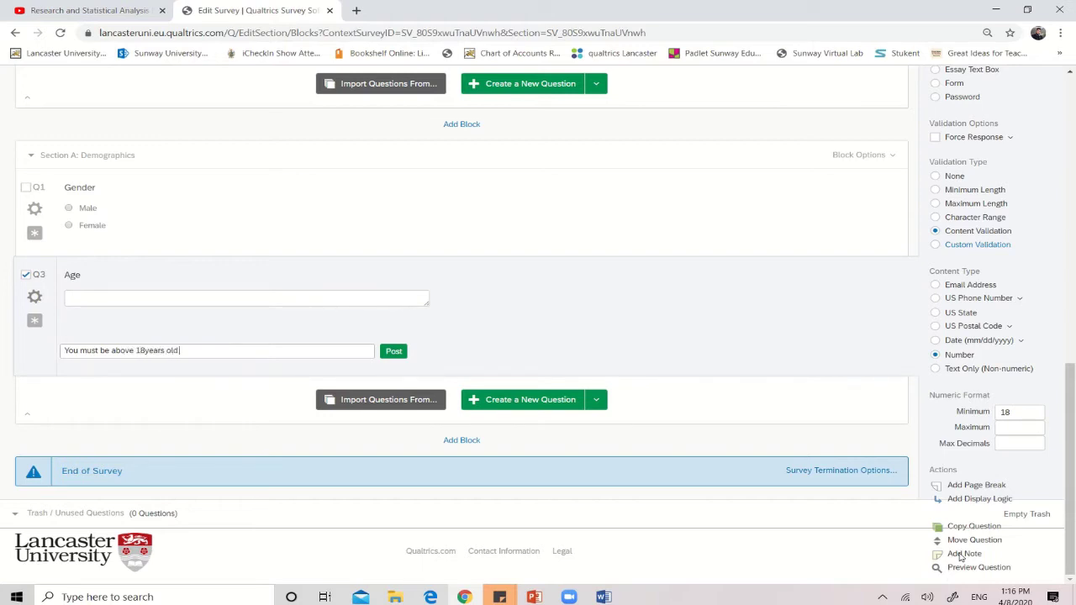
text( to answer this question)
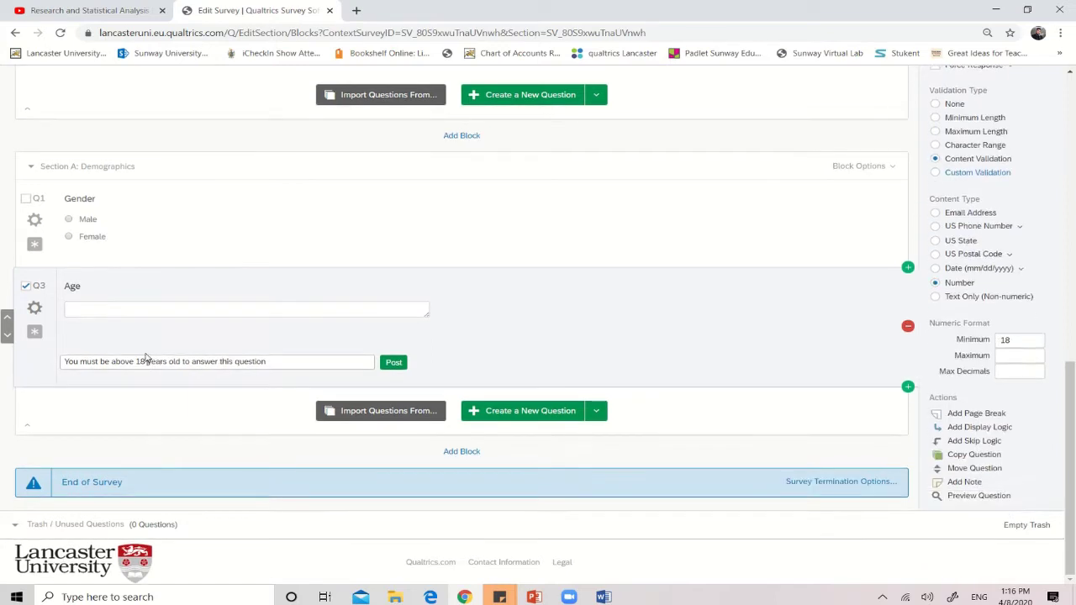
click(143, 361)
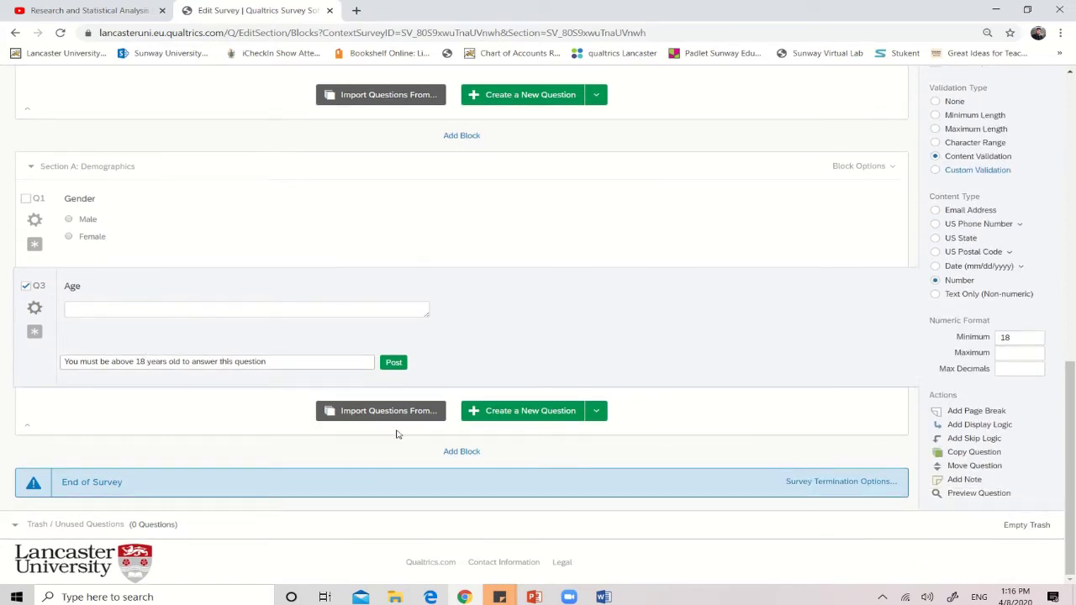
click(400, 366)
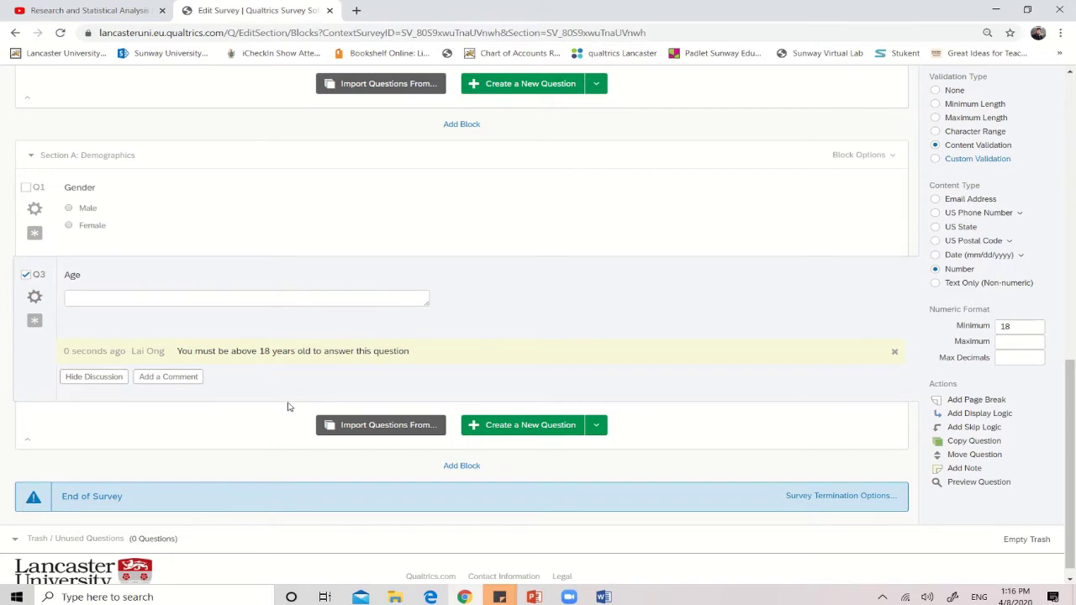
click(894, 352)
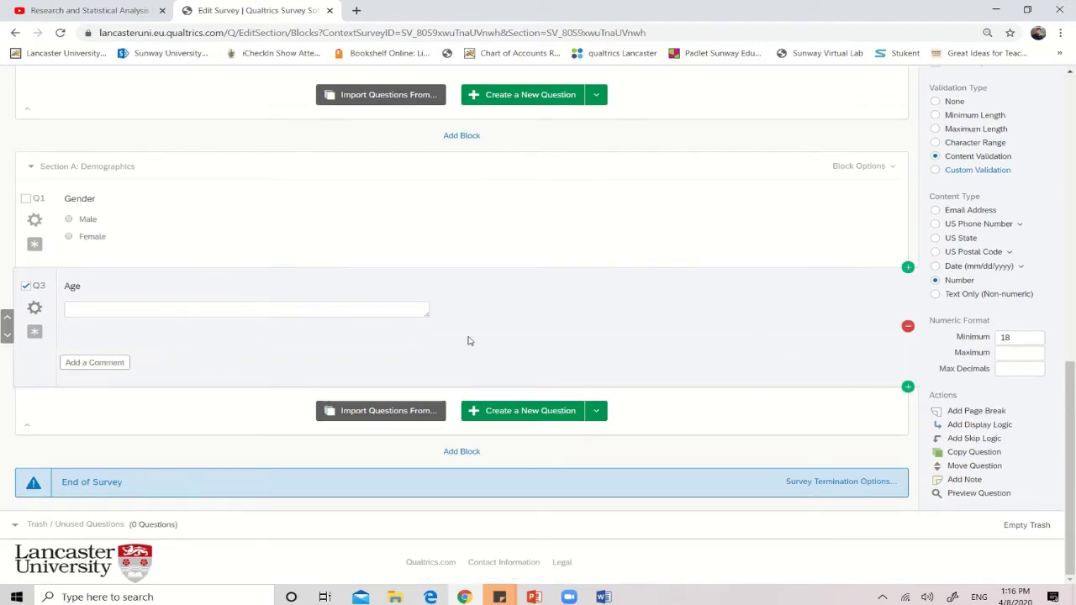
- Extend the Age question text to "Age ( You have be at least 18 years old and above)"
click(105, 287)
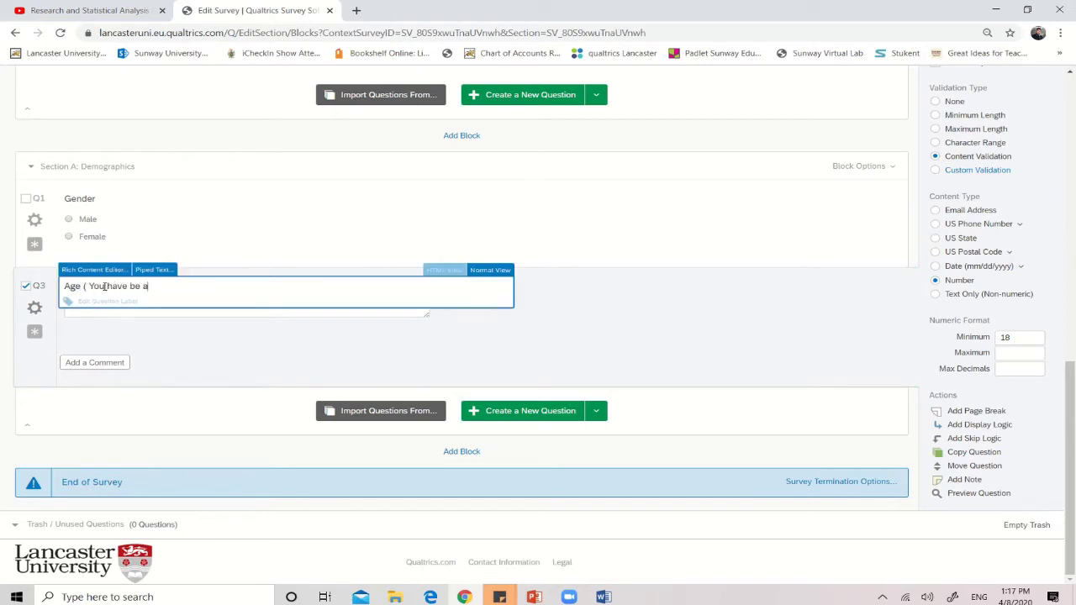
text(( You have be at least 18 years old and above)
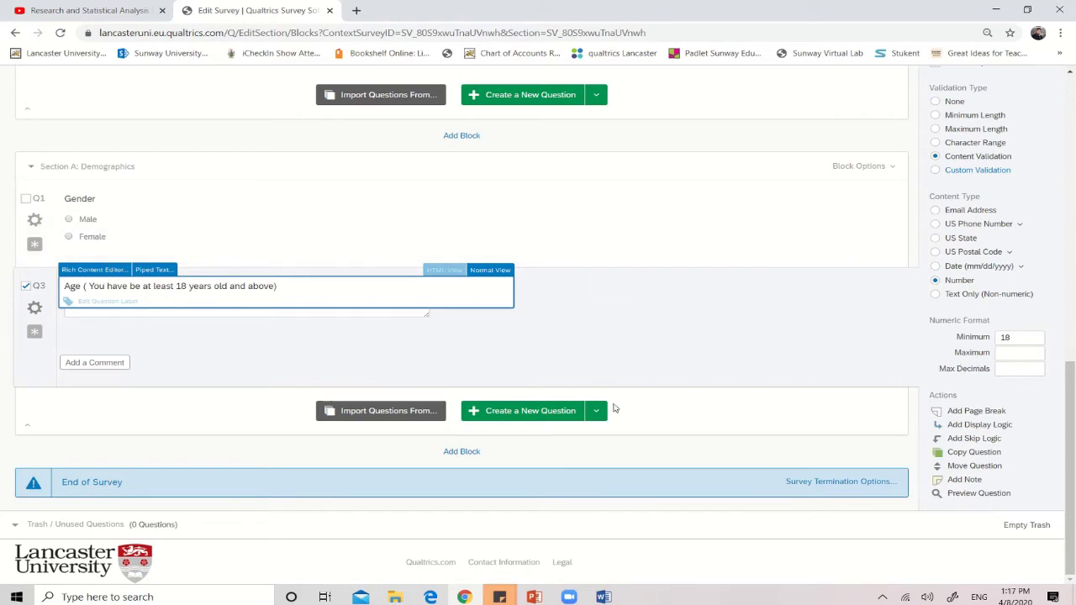
click(606, 353)
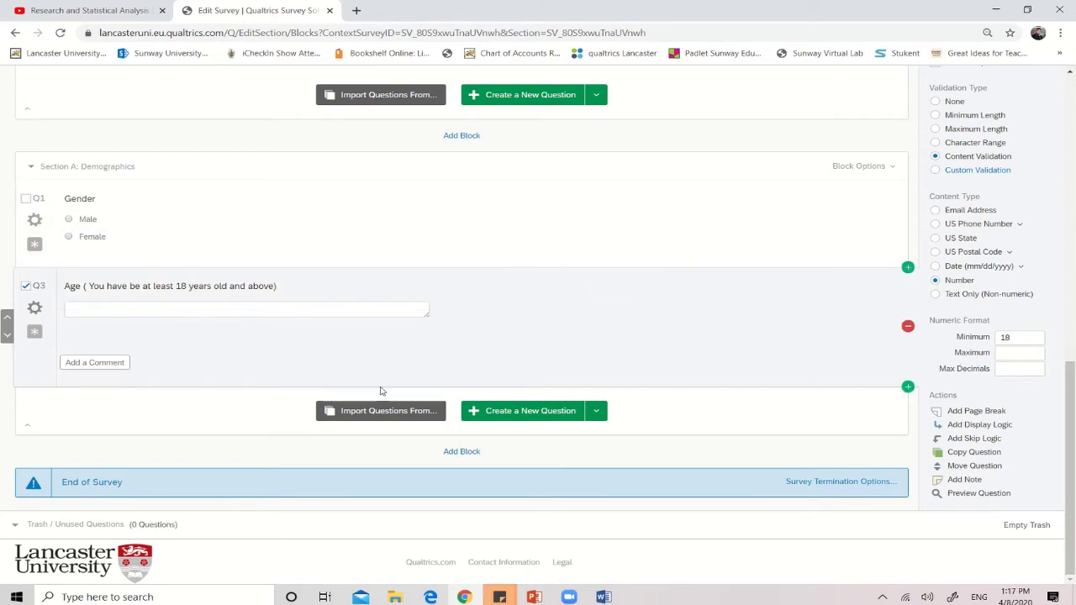
- Add a question below Age, check the question list in Document1 in Word, and title the question "Marital Status" back in Chrome
click(504, 417)
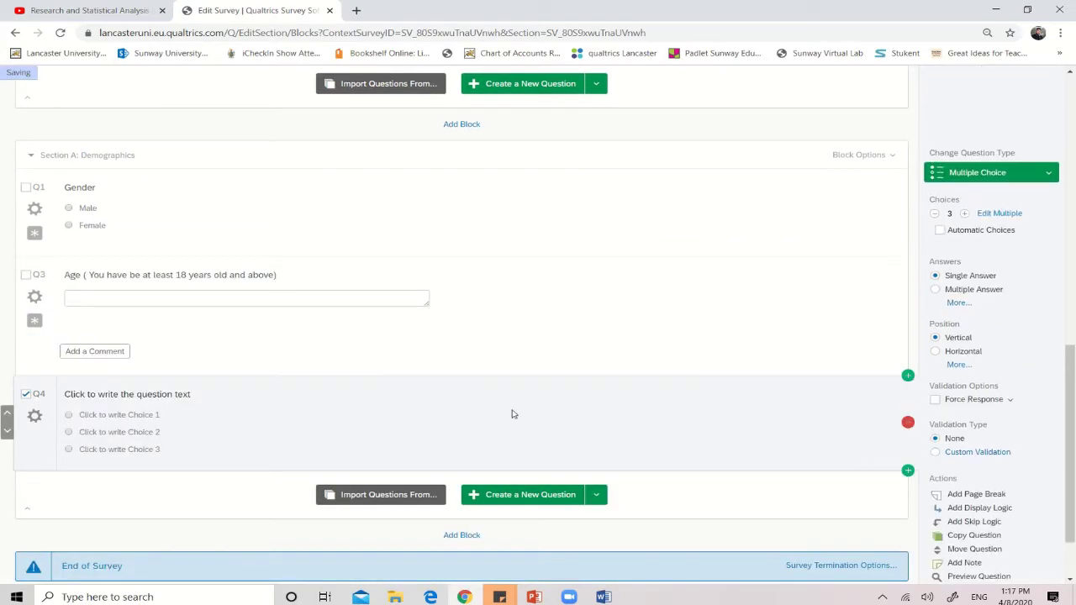
click(603, 597)
click(552, 541)
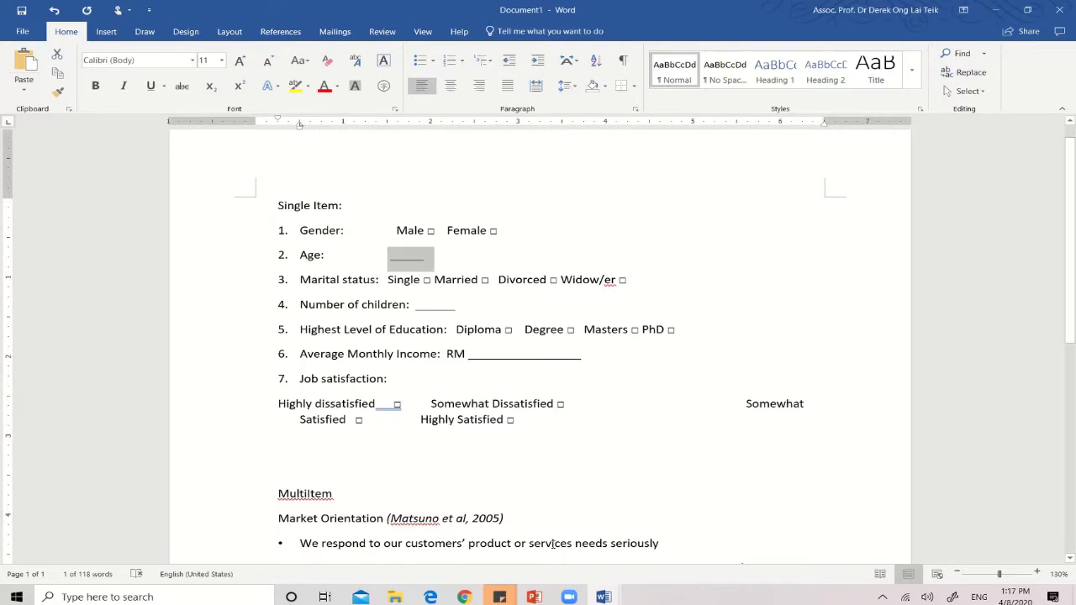
mouse_move(605, 595)
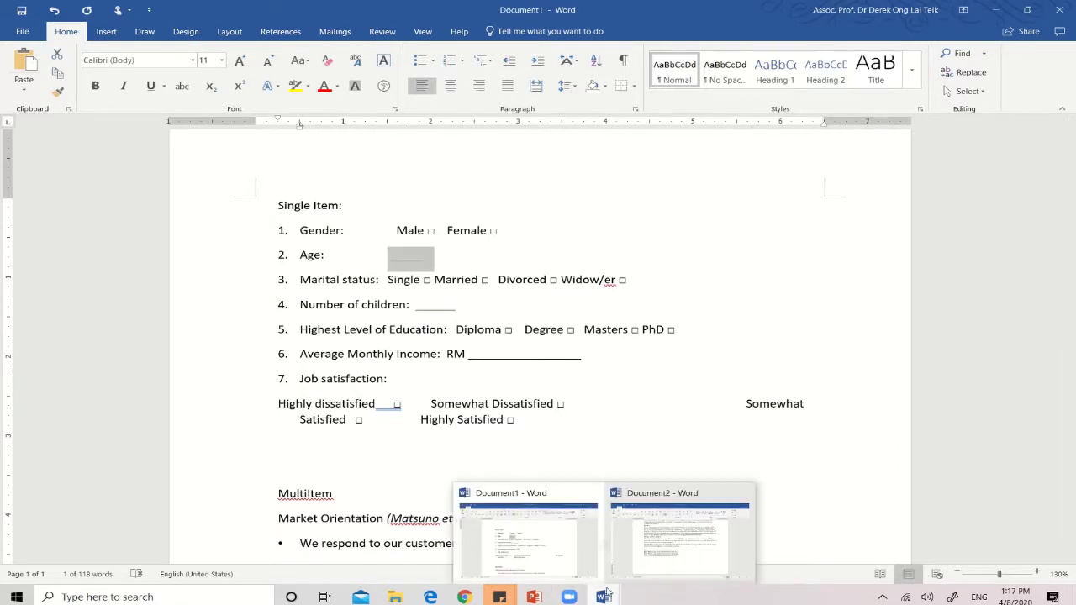
click(463, 597)
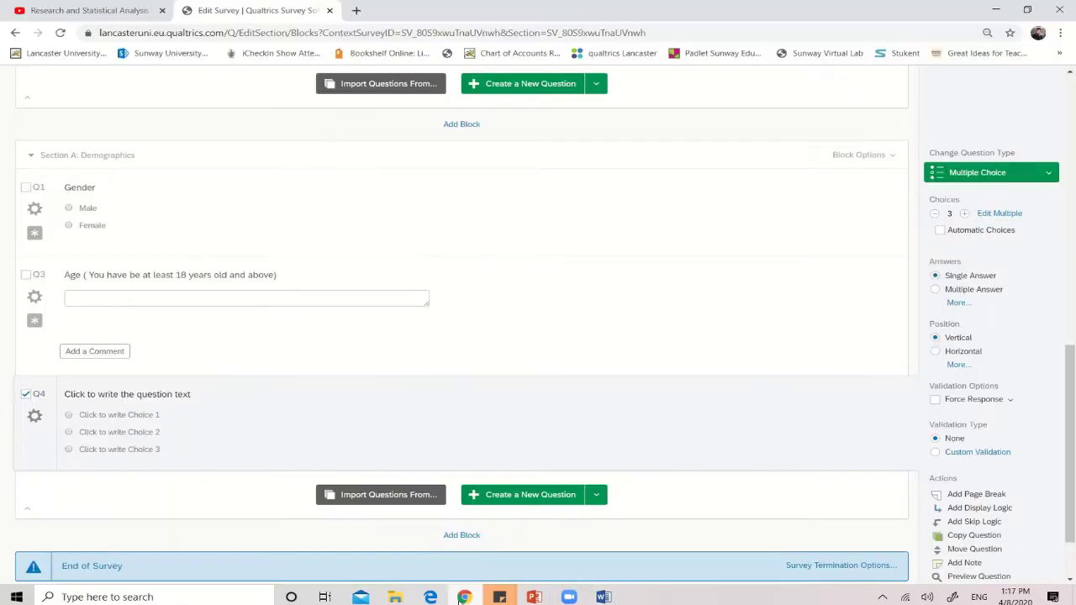
click(230, 394)
text(Marital S)
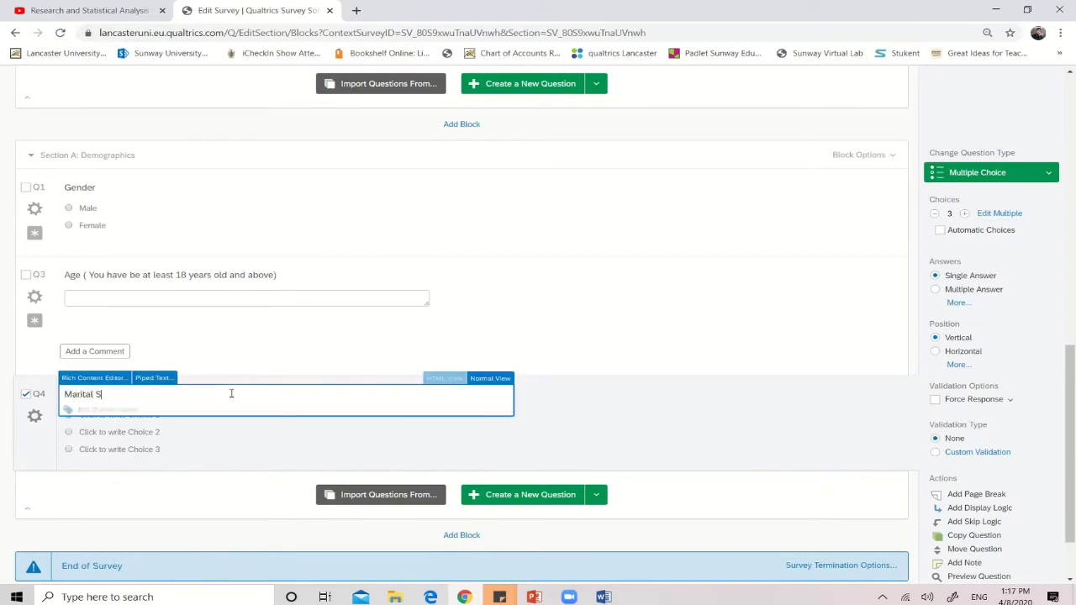
text(tatus)
click(200, 433)
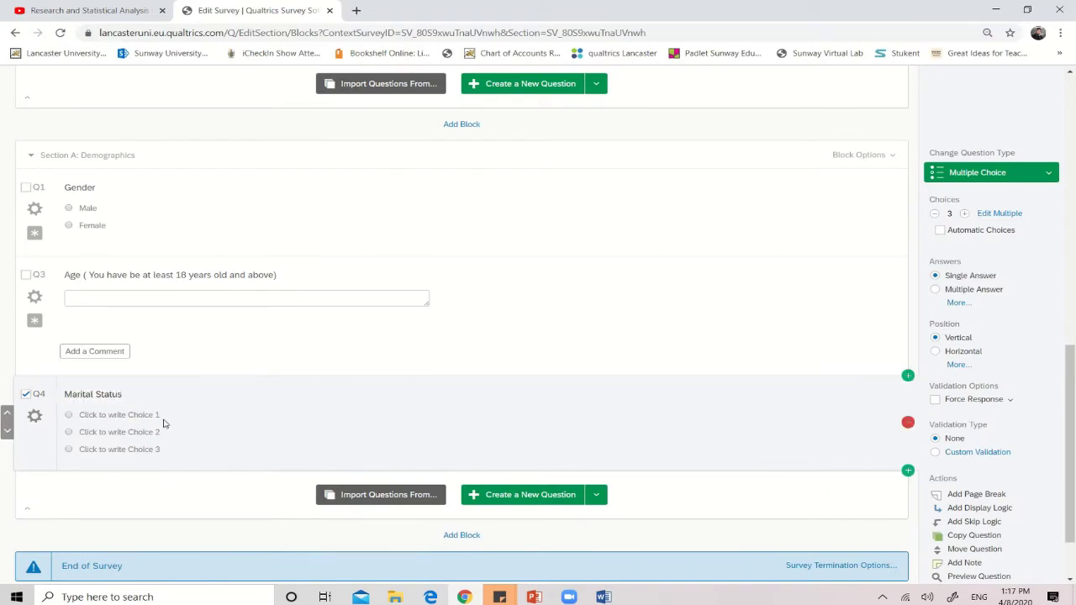
- Name the three choices of the Marital Status question "Single", "Married" and "Divorced"
click(157, 415)
text(Marr)
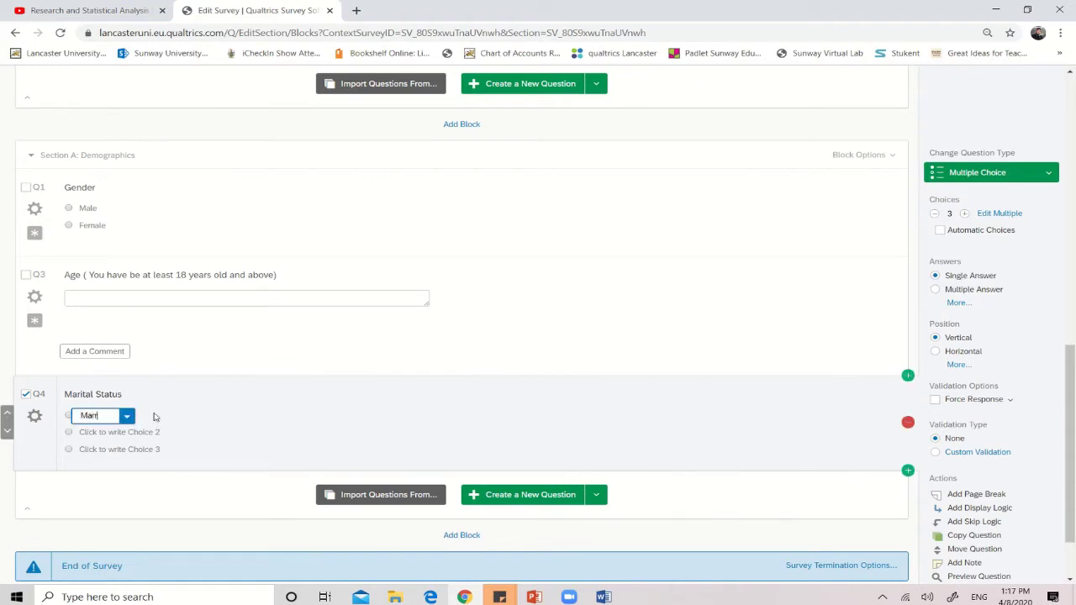
key(BackSpace)
key(BackSpace)
key(BackSpace)
key(BackSpace)
text(Single)
click(148, 434)
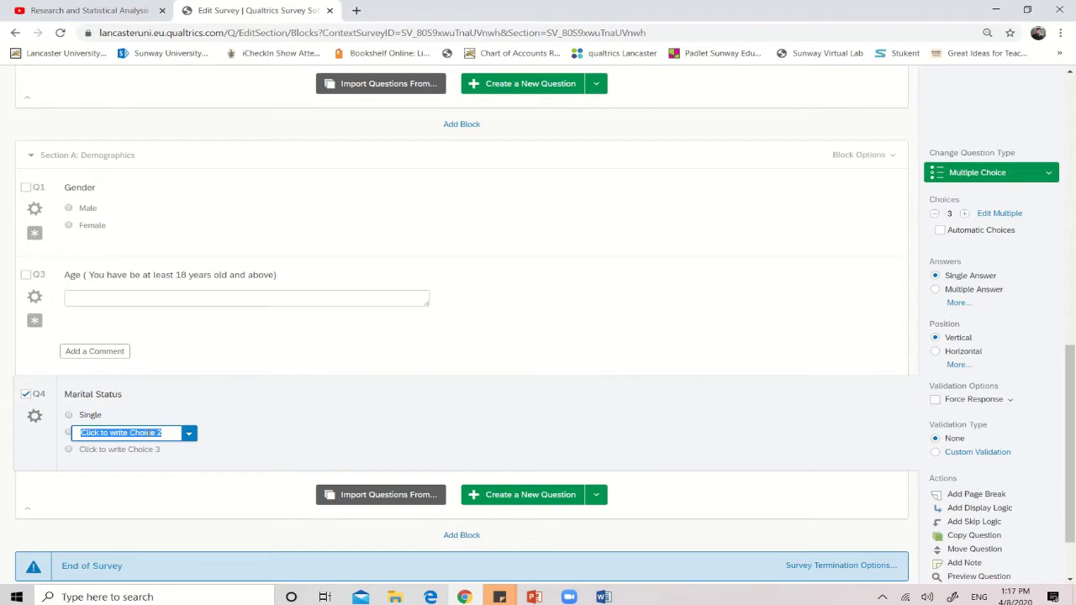
text(Marries)
key(BackSpace)
text(d)
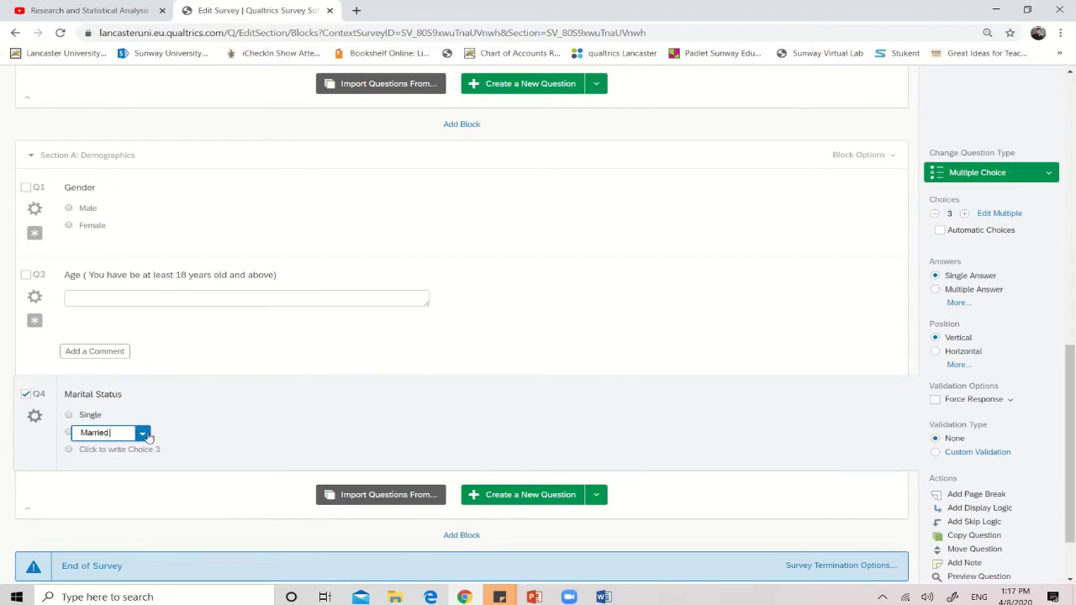
click(148, 449)
text(Div)
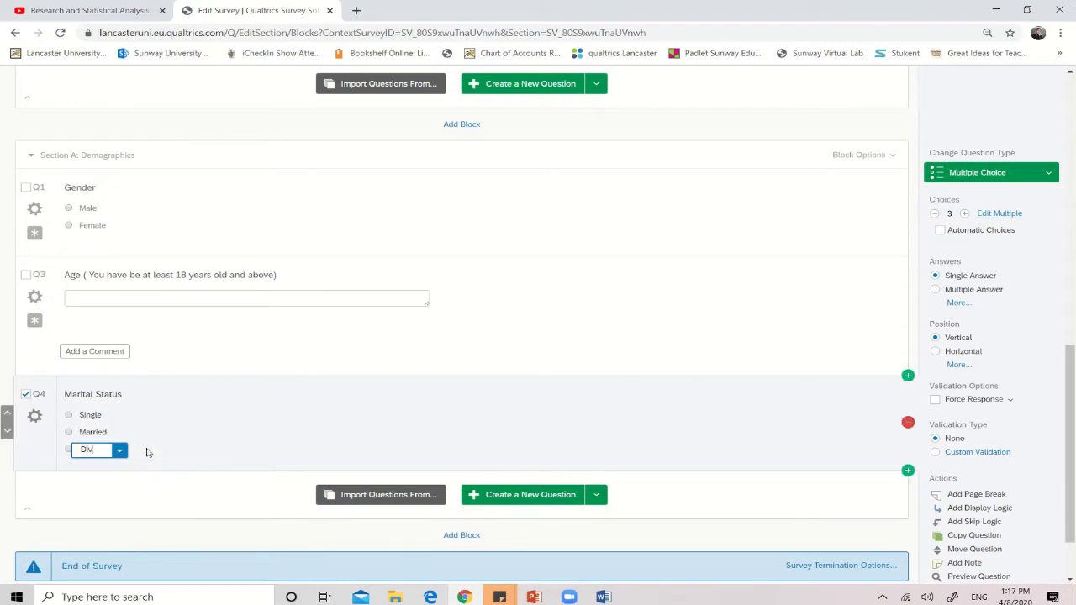
text(orced)
click(271, 453)
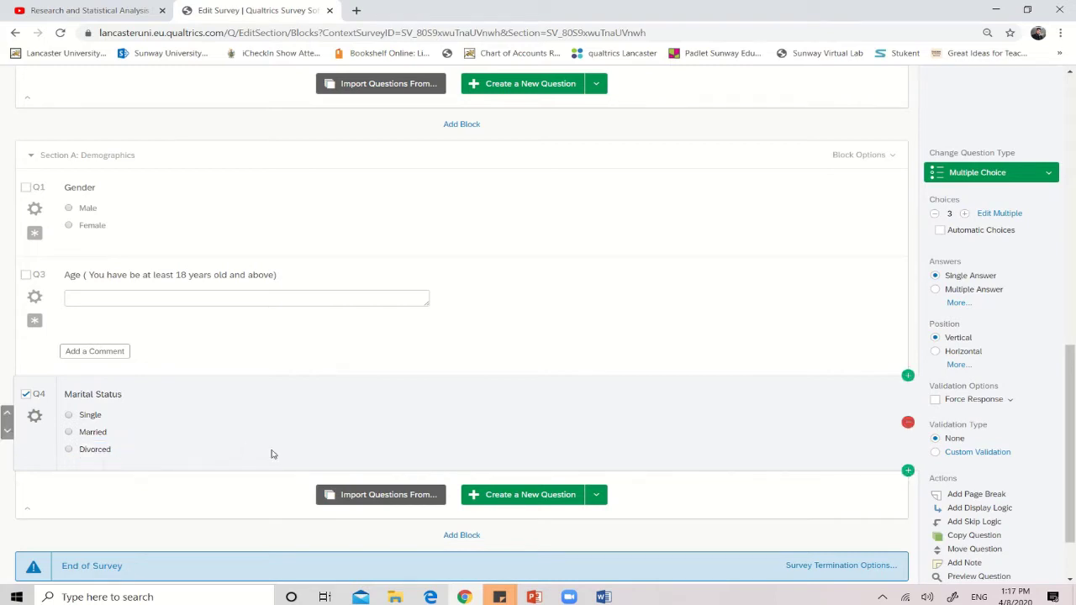
- Add a fourth choice named "Widower" to the Marital Status question
click(965, 215)
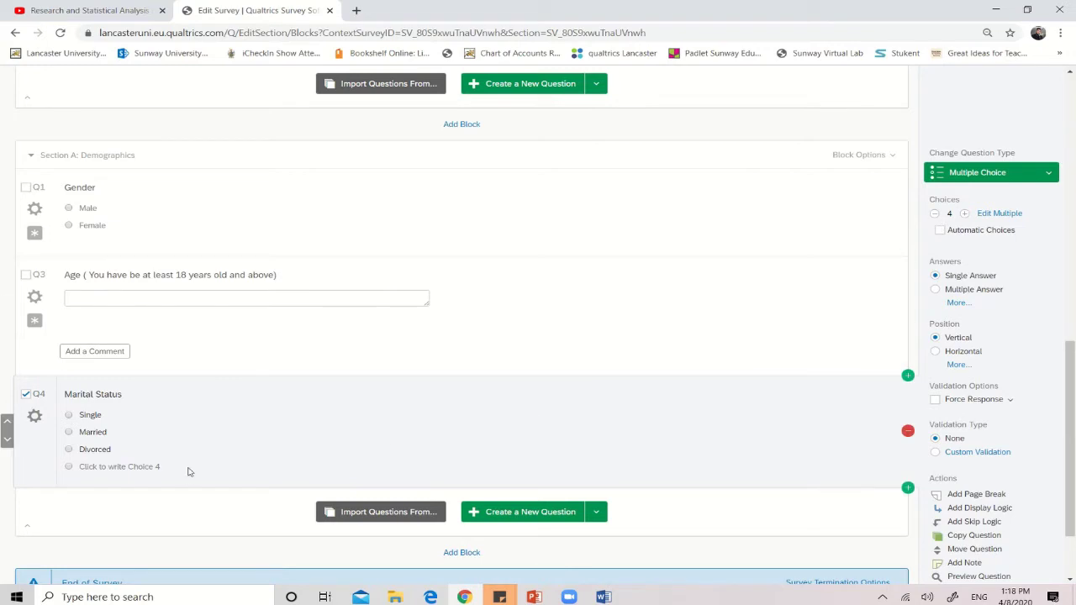
click(154, 468)
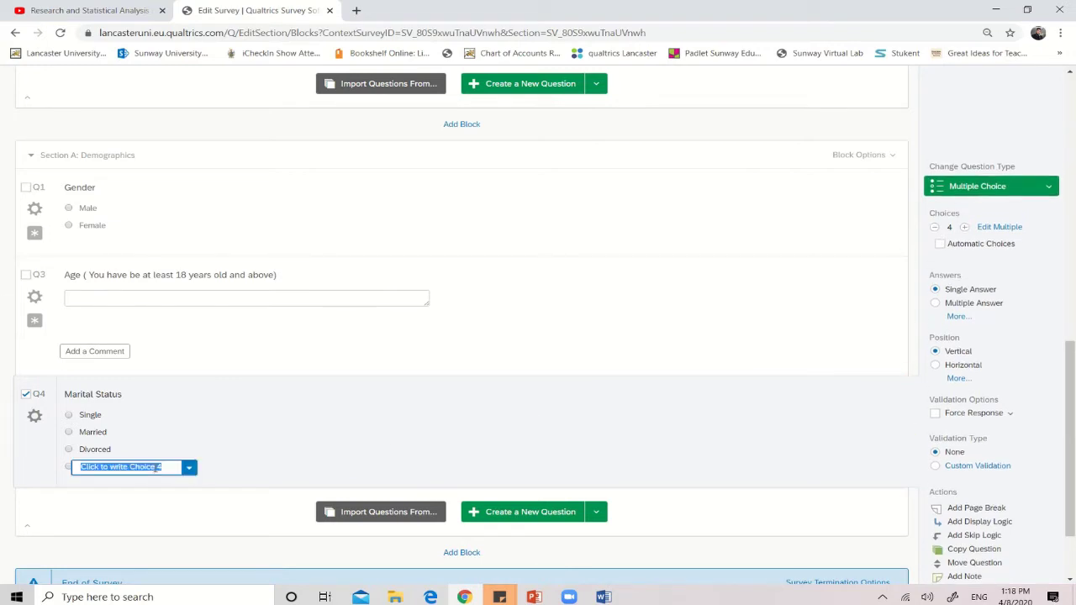
text(Widower)
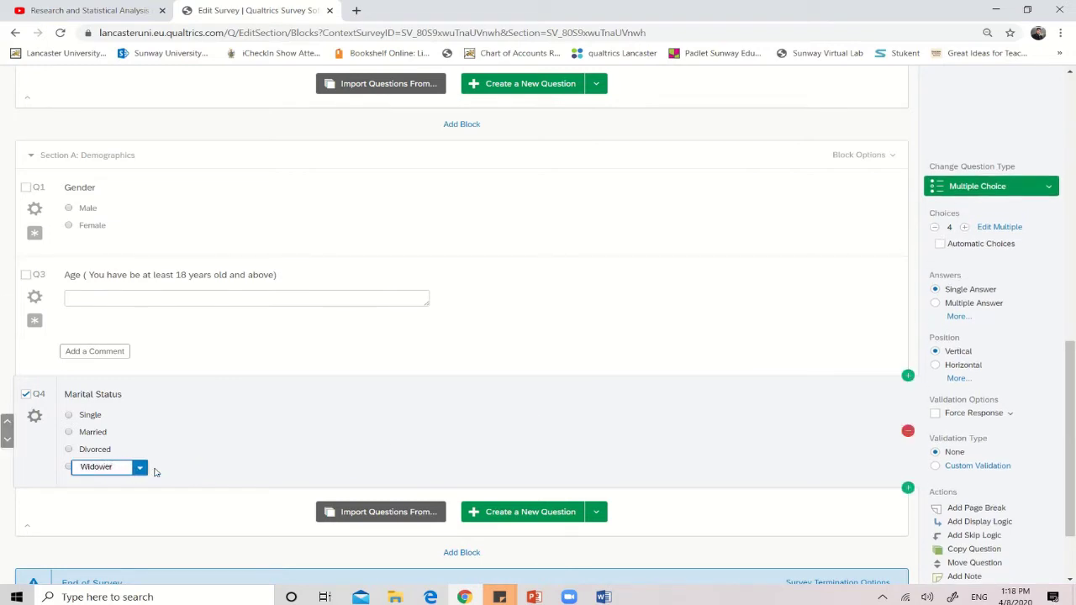
click(177, 524)
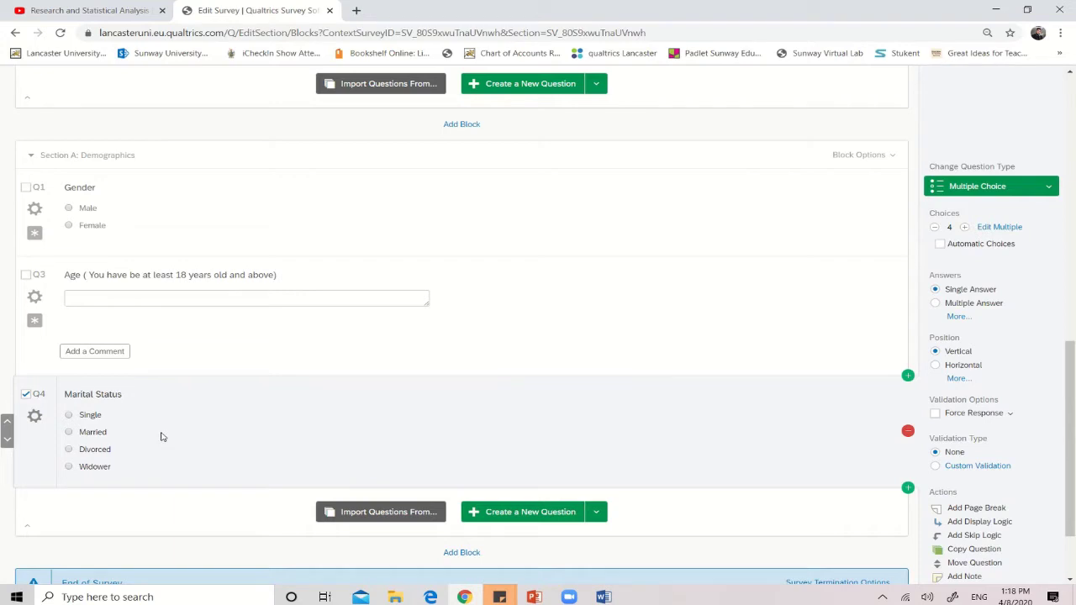
- Change the Marital Status question to the Multiple Choice variant Single Answer, Horizontal
right_click(686, 441)
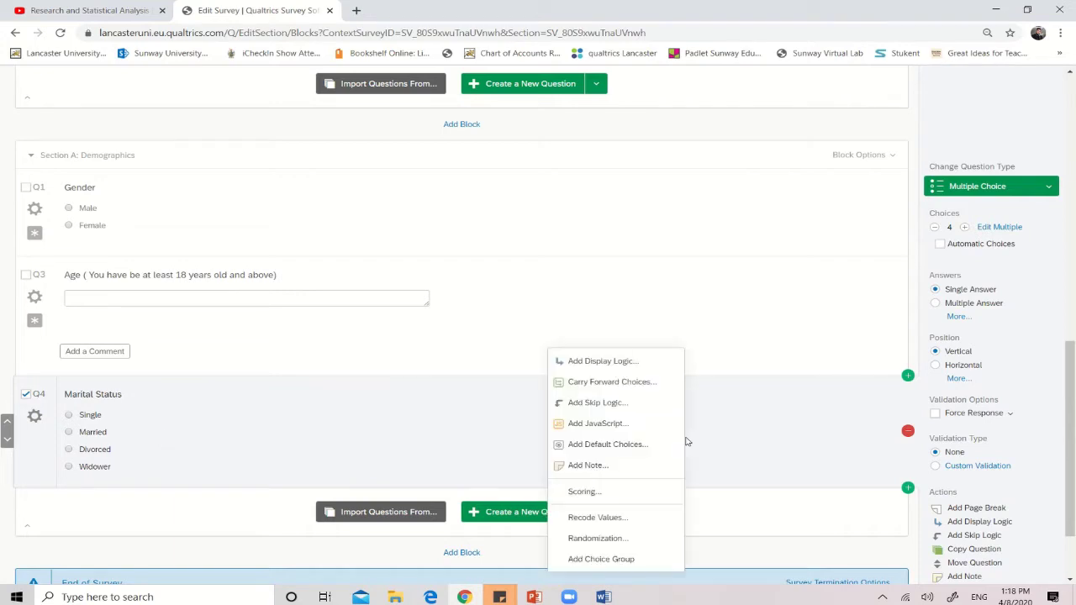
click(1008, 186)
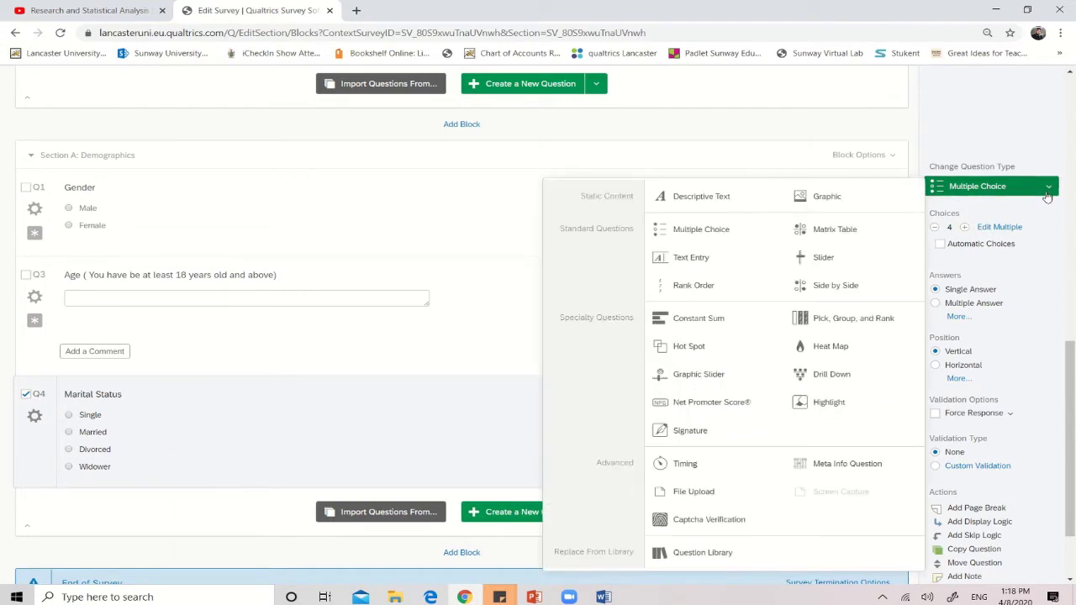
click(742, 244)
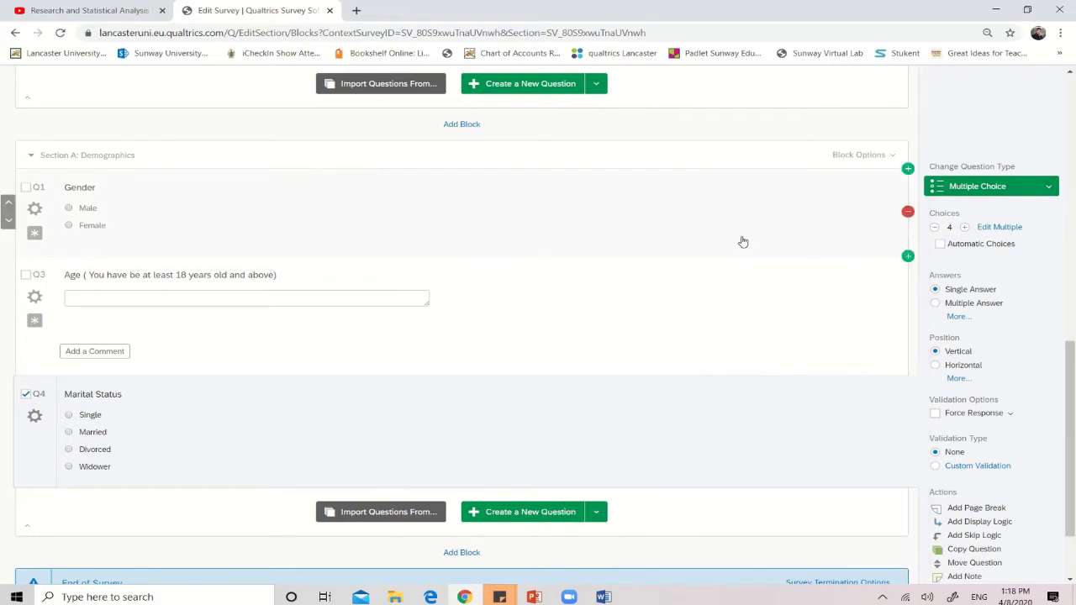
click(1048, 187)
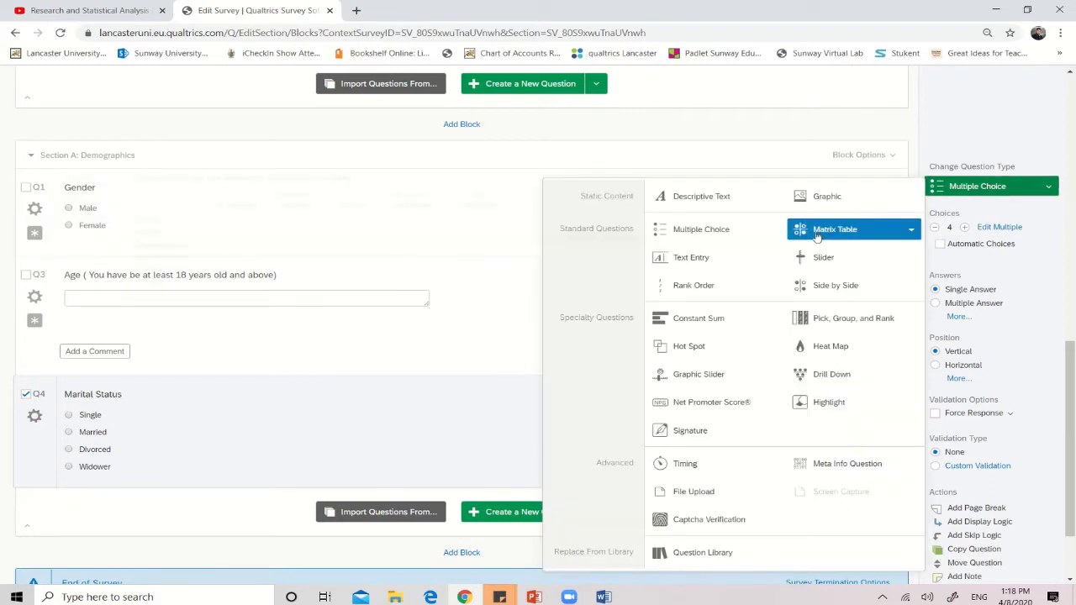
click(770, 232)
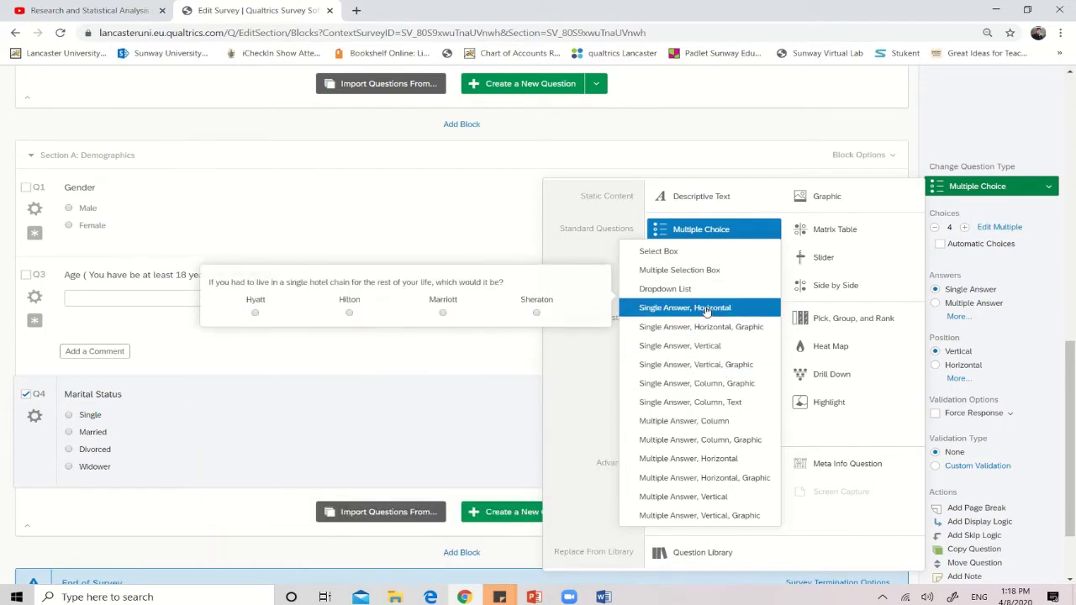
click(705, 312)
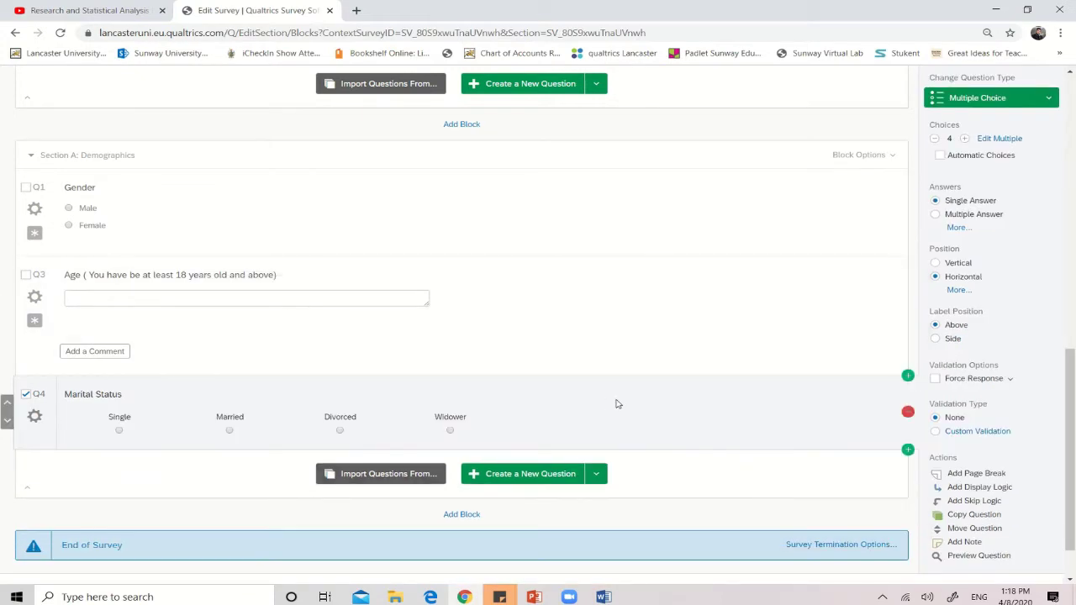
- Add a blank question below Marital Status, check the question list in Document1 in Word and return to the survey in Chrome
click(534, 477)
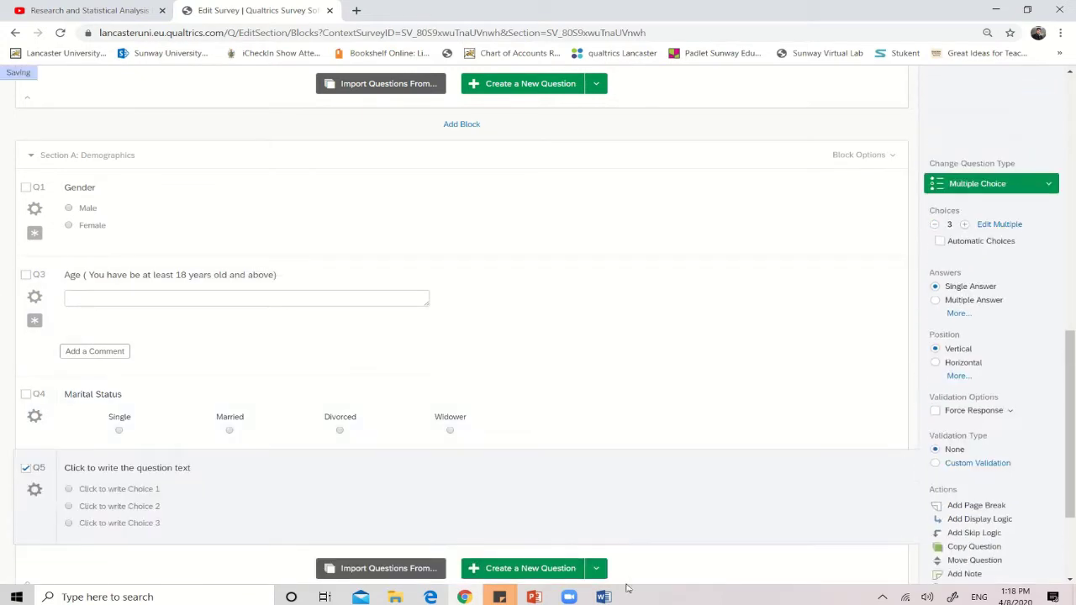
mouse_move(603, 594)
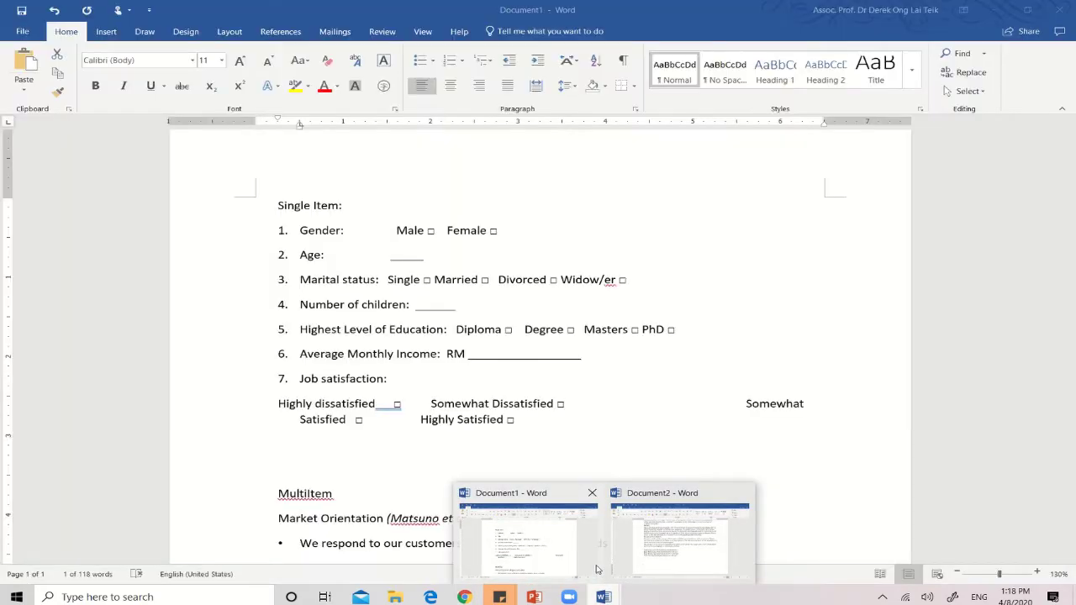
click(598, 571)
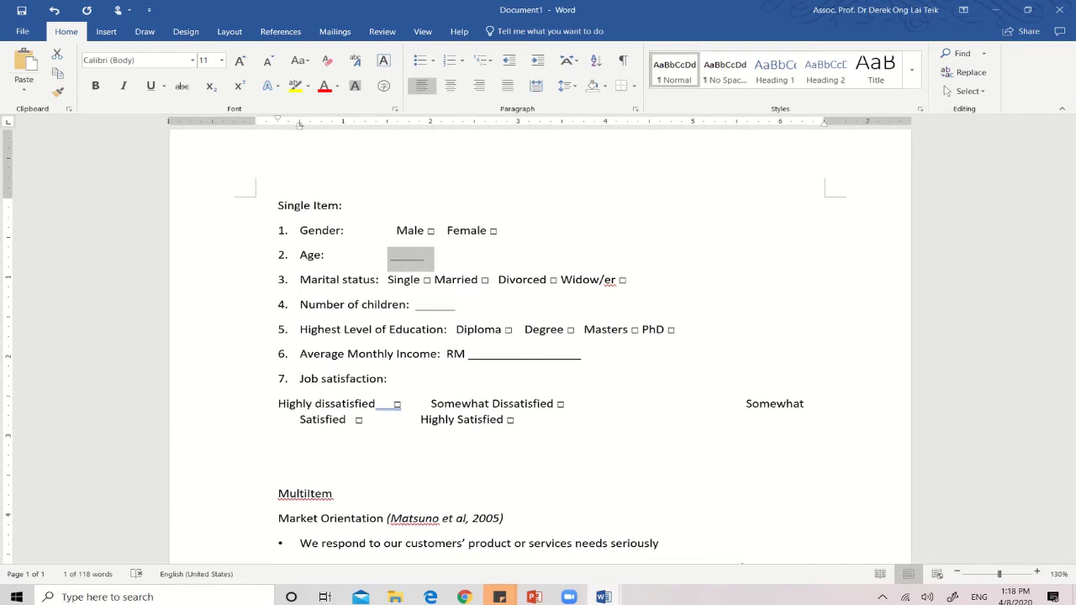
click(464, 597)
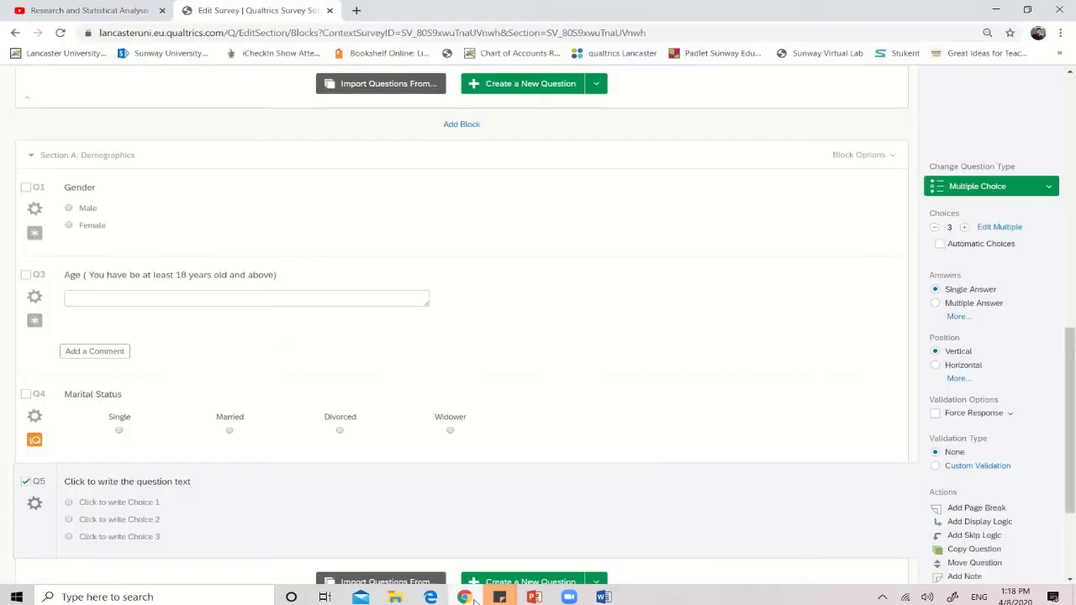
- Copy the Age question so that a duplicate sits directly below it
click(257, 335)
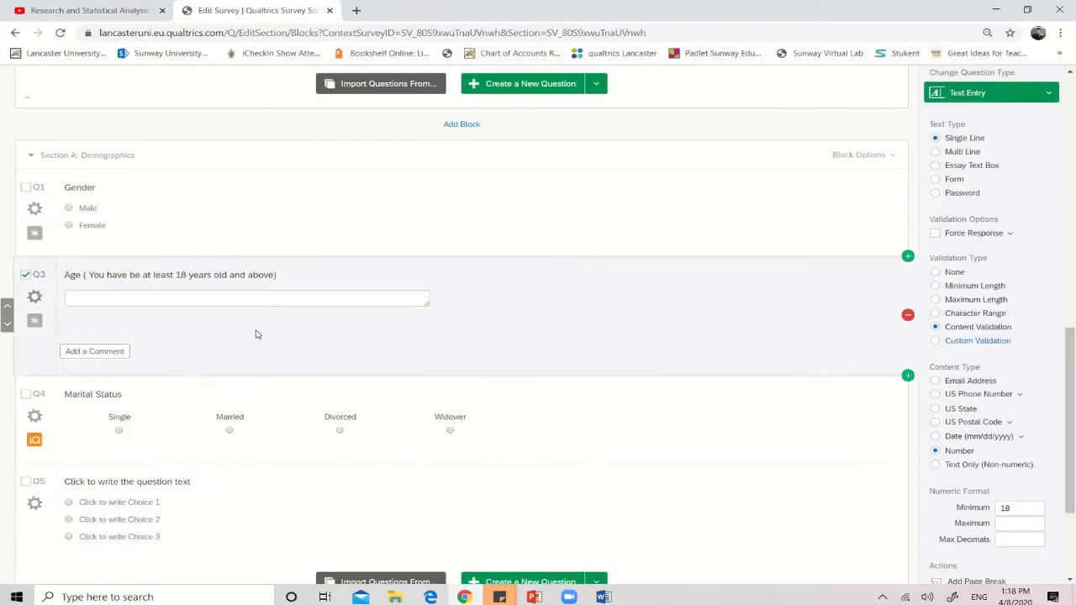
right_click(257, 335)
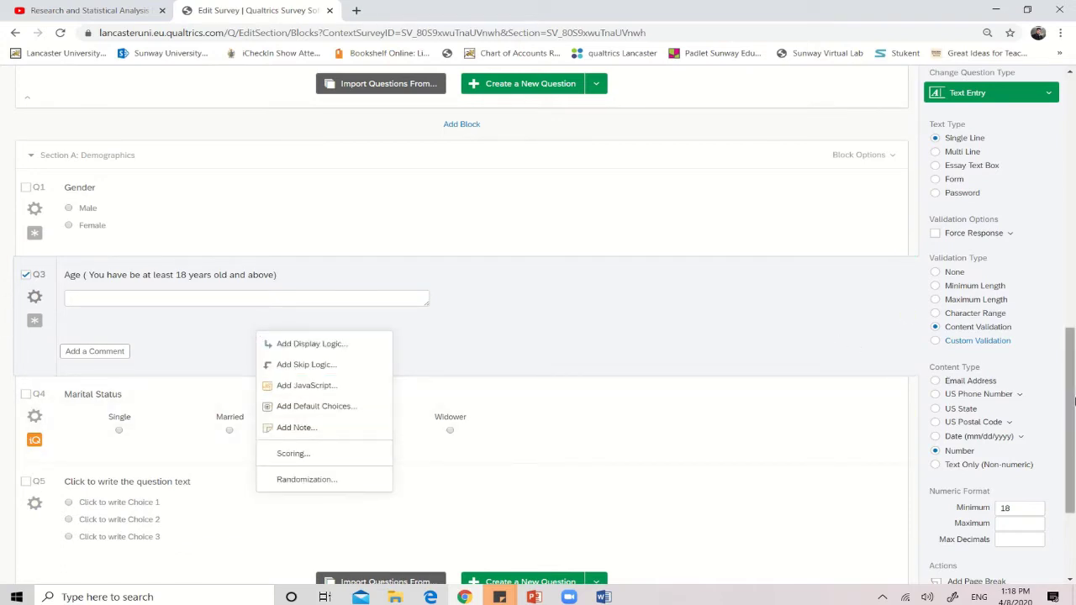
click(1073, 392)
scroll(1073, 392, down, 3)
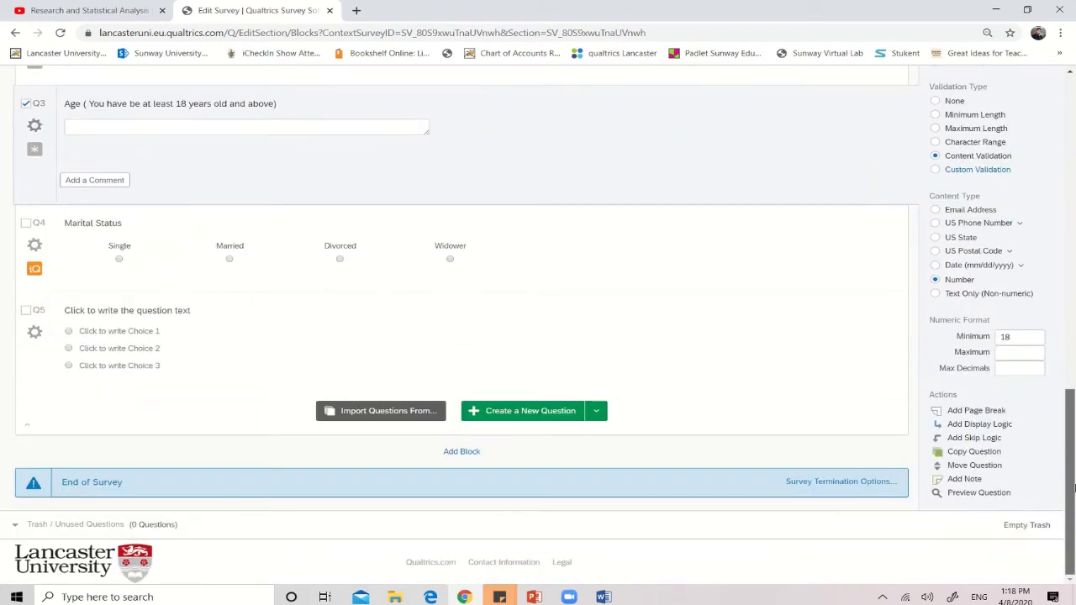
click(963, 455)
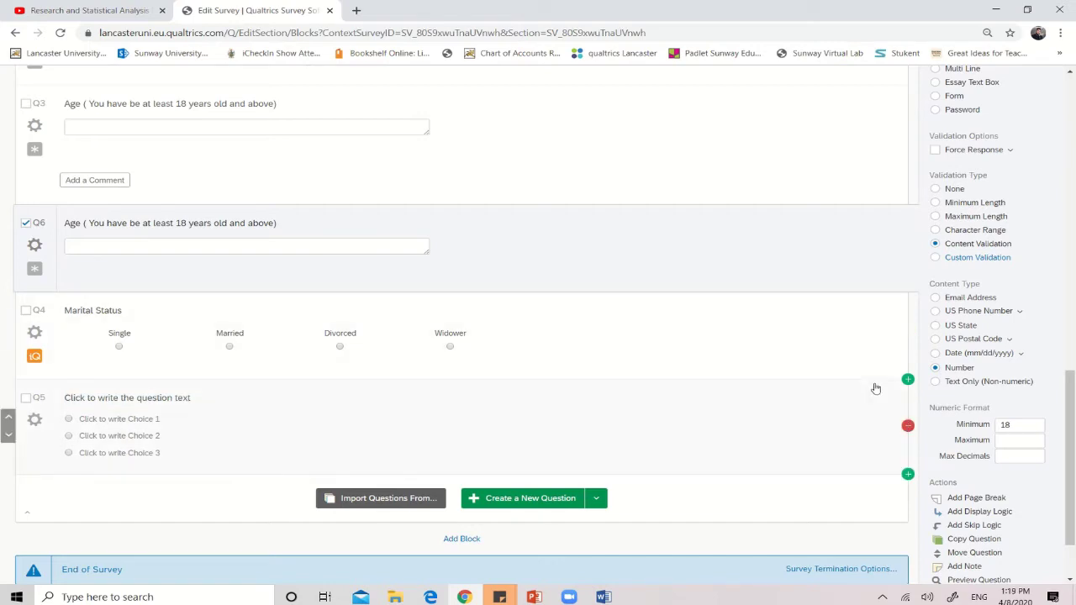
- Turn on Force Response for the Marital Status question and delete the blank question below it
click(769, 336)
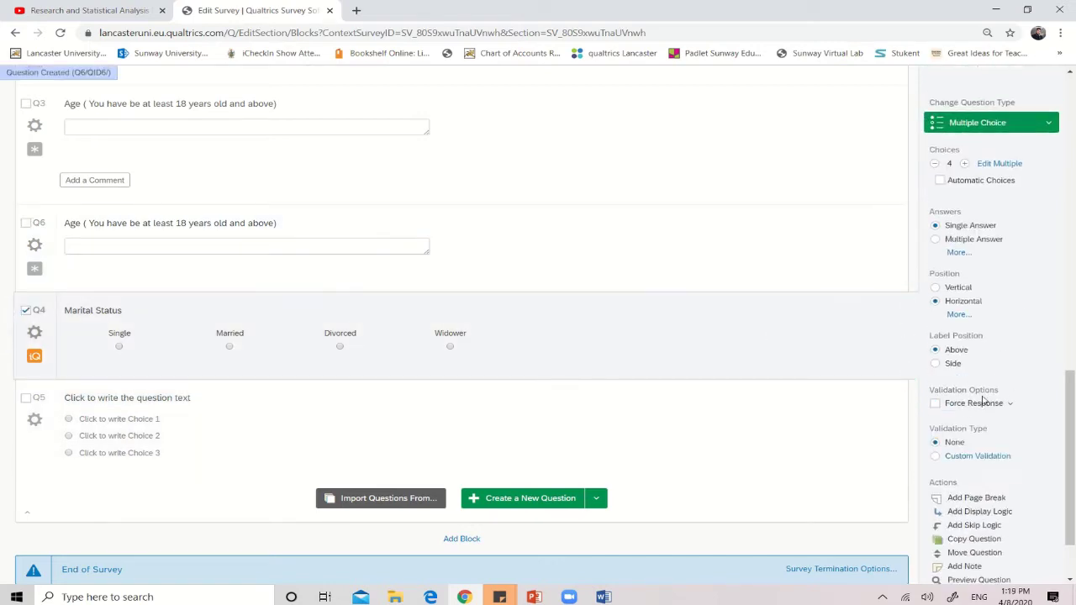
click(936, 404)
mouse_move(872, 448)
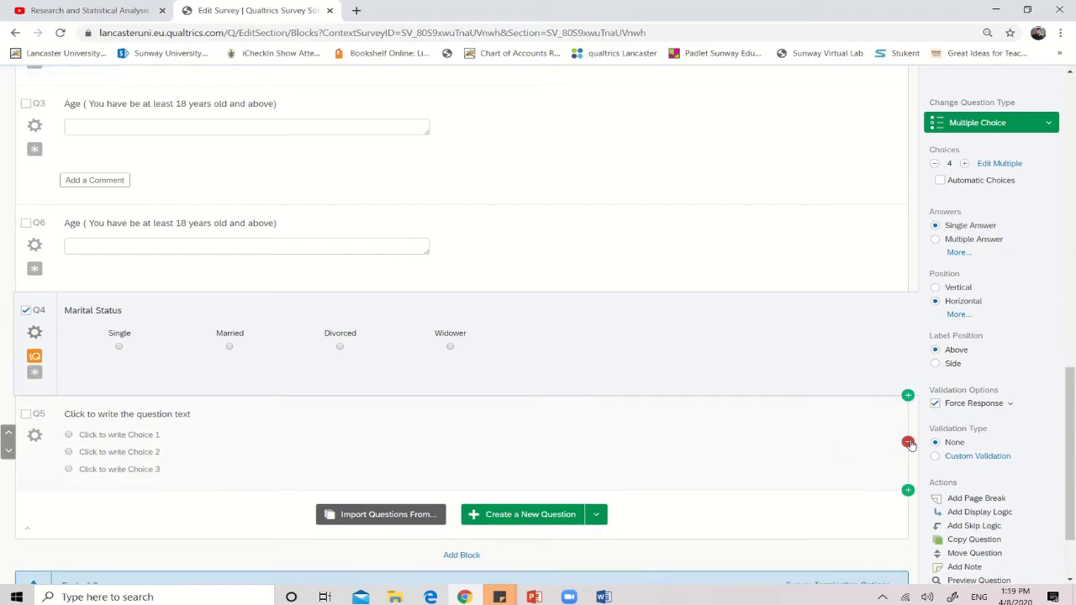
click(908, 443)
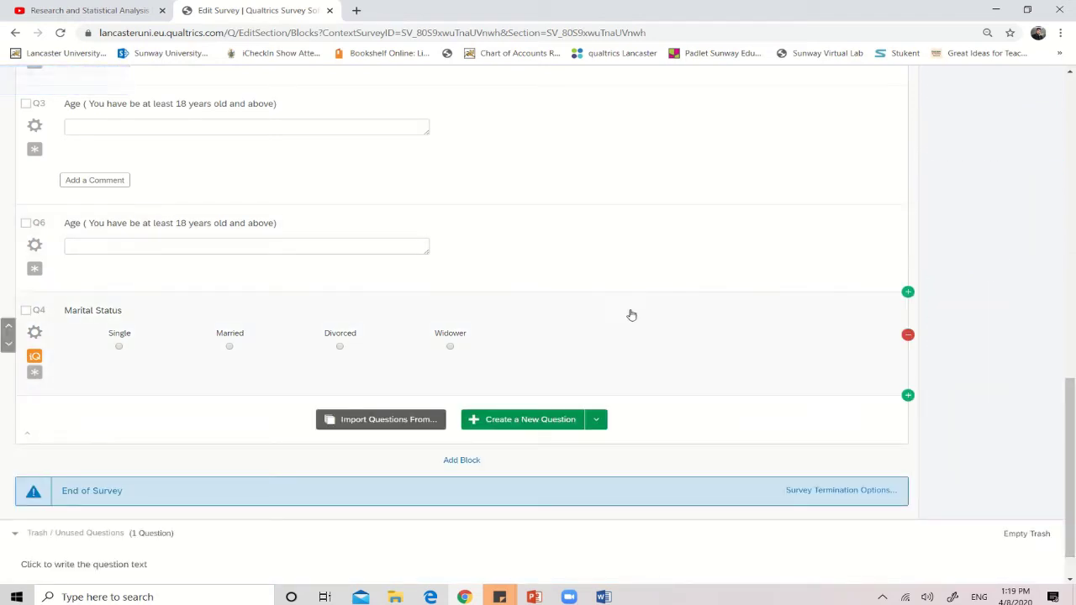
- Copy the duplicate Age question and move the new copy to the end of the Demographics block, below Marital Status
click(603, 263)
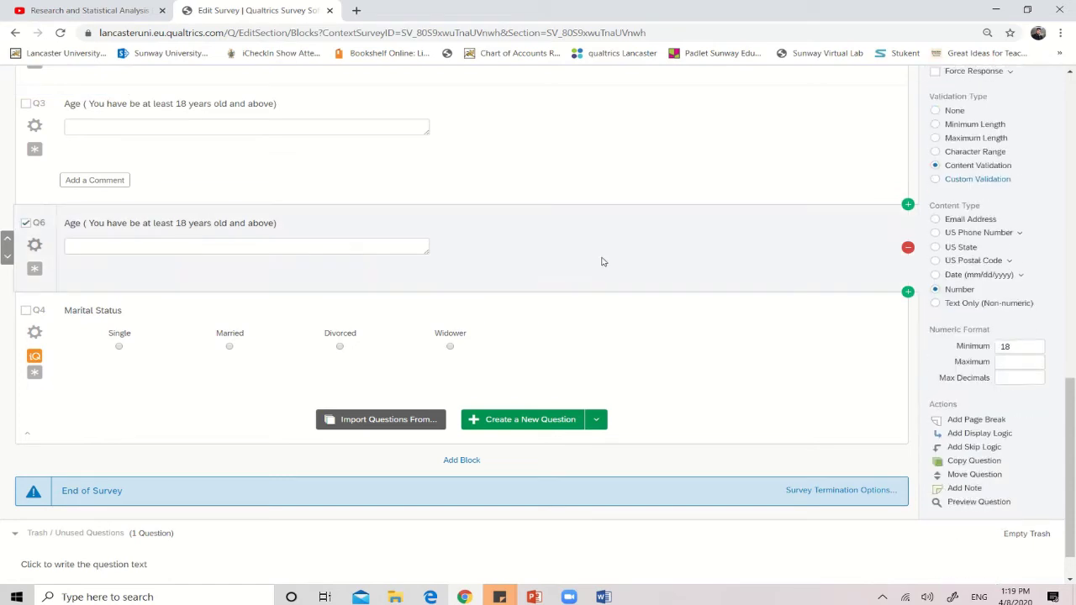
click(973, 461)
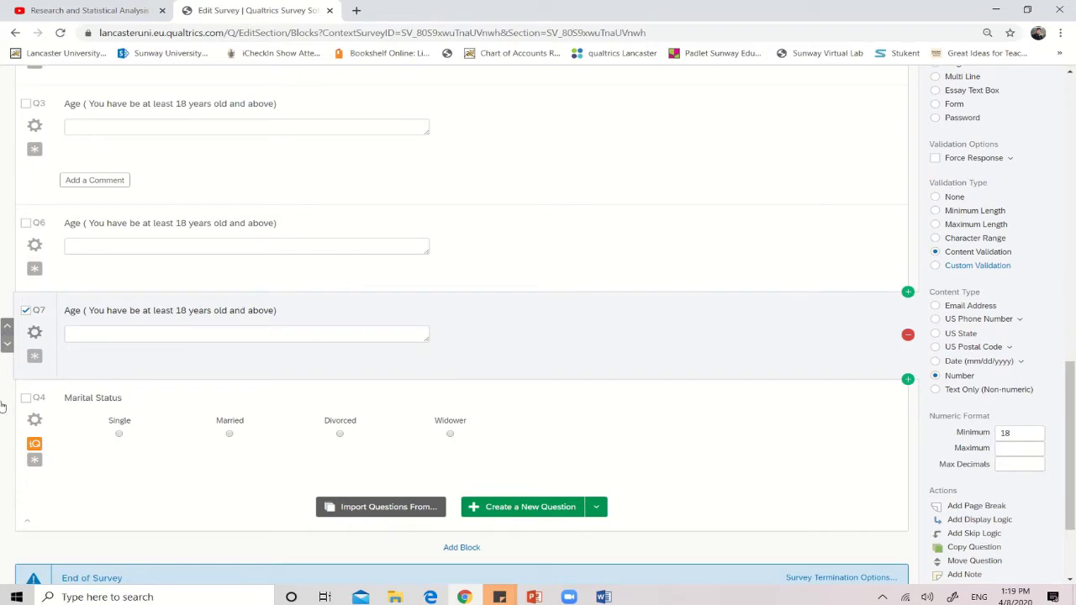
click(6, 329)
click(6, 330)
click(6, 329)
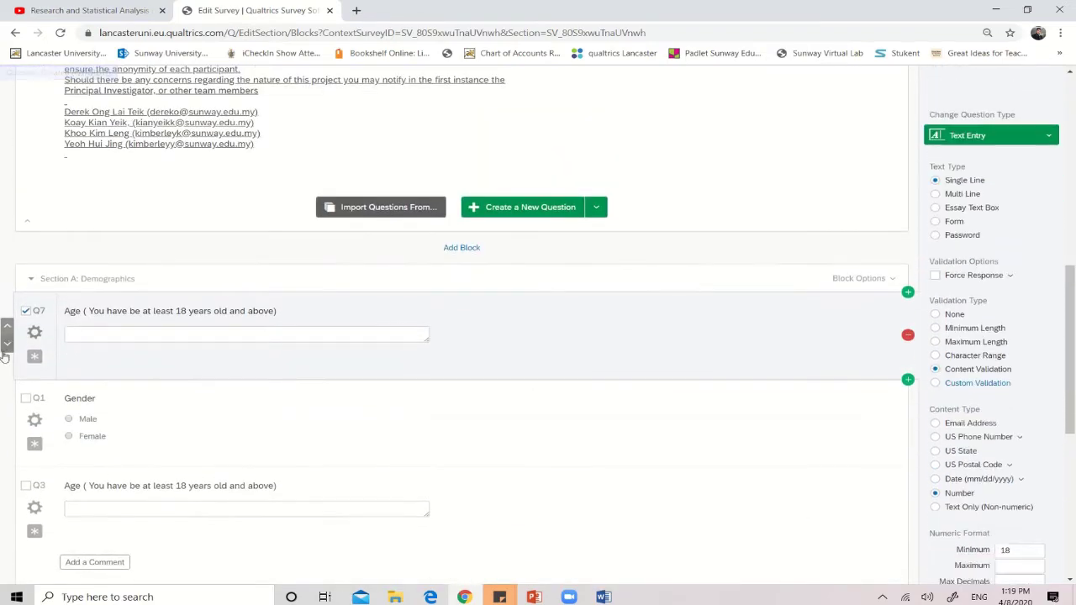
click(7, 344)
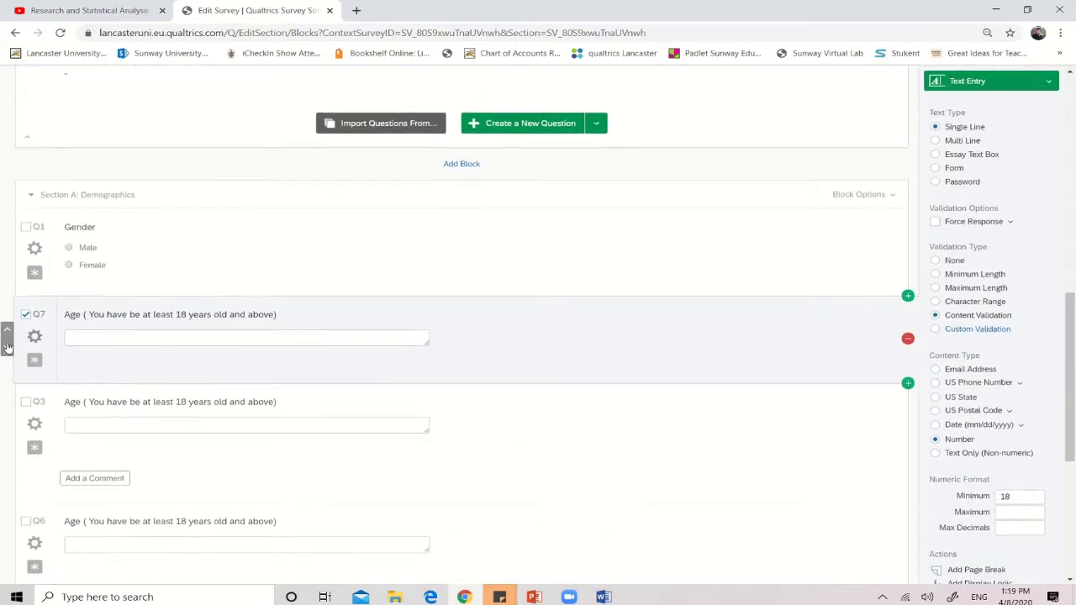
click(7, 345)
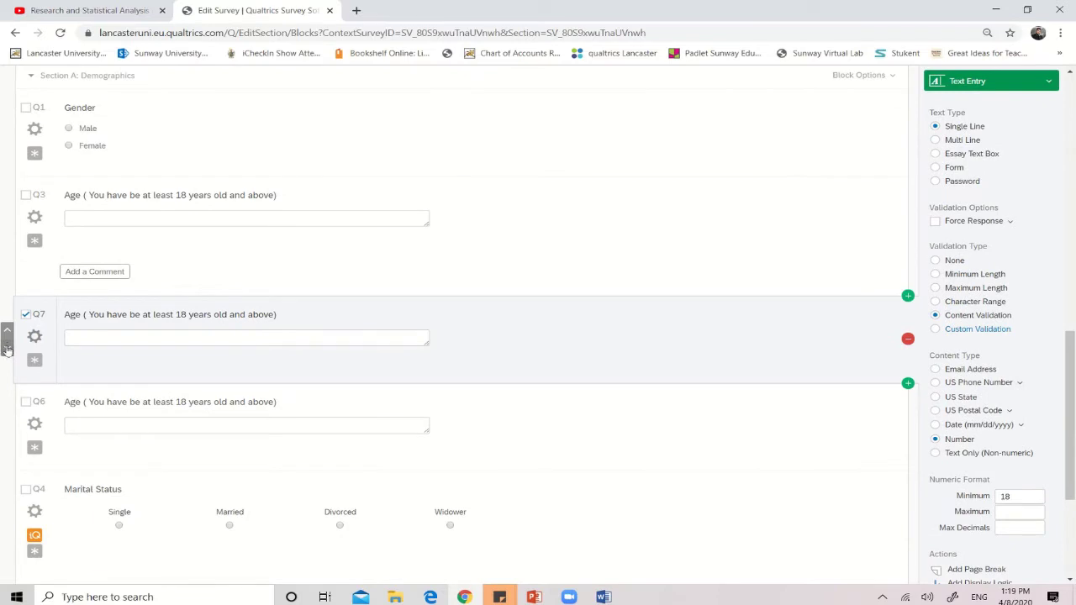
click(7, 348)
click(7, 350)
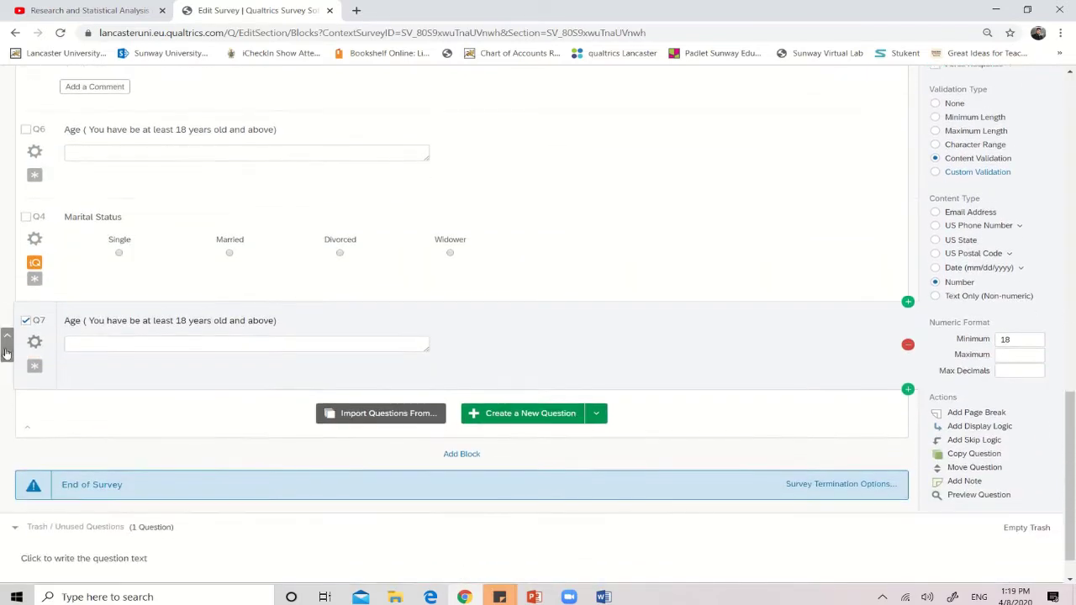
- Change the copied Age question's text to "No. of children" and set its minimum numeric value to 0
click(91, 320)
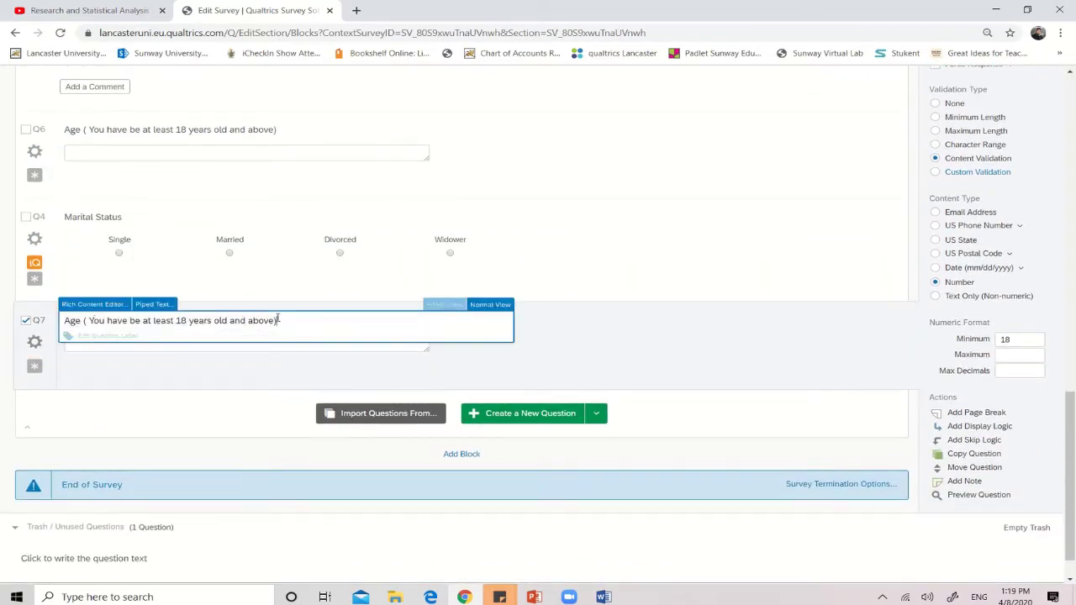
drag(292, 323, 1, 323)
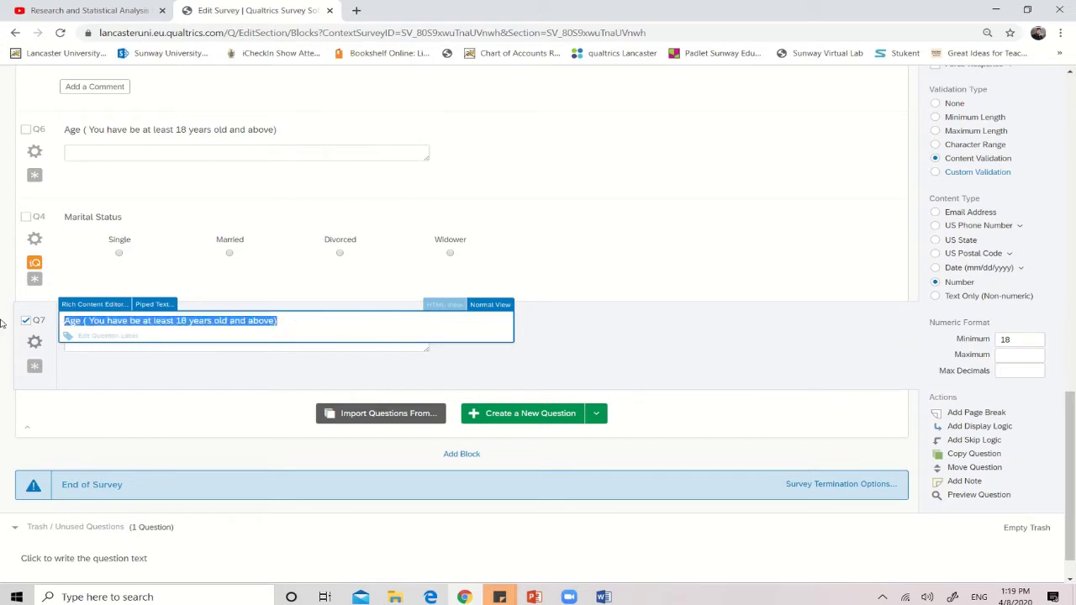
text(No. of children)
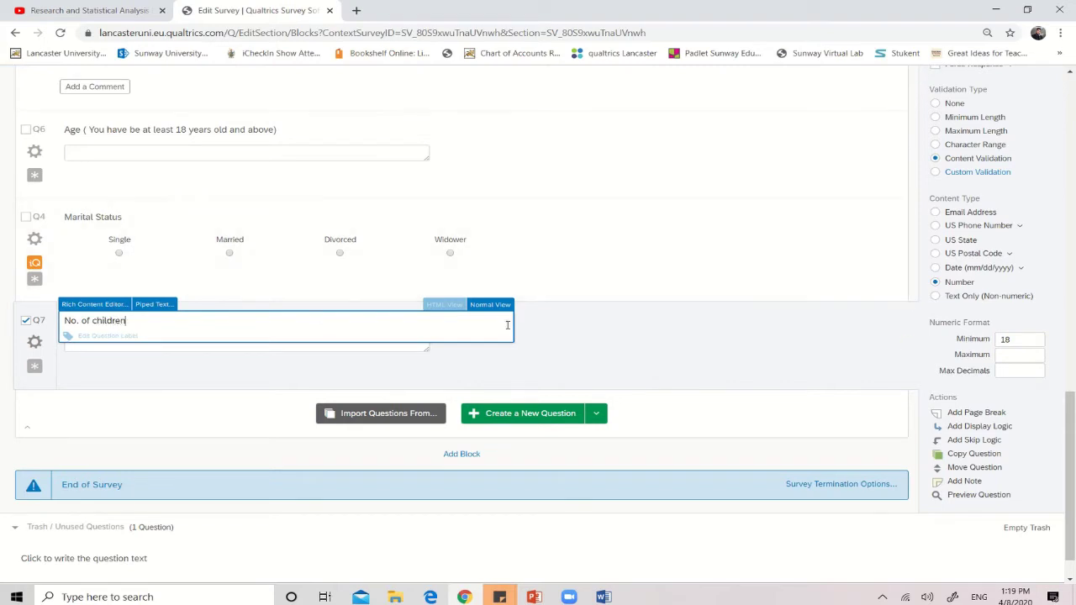
drag(1012, 340, 983, 346)
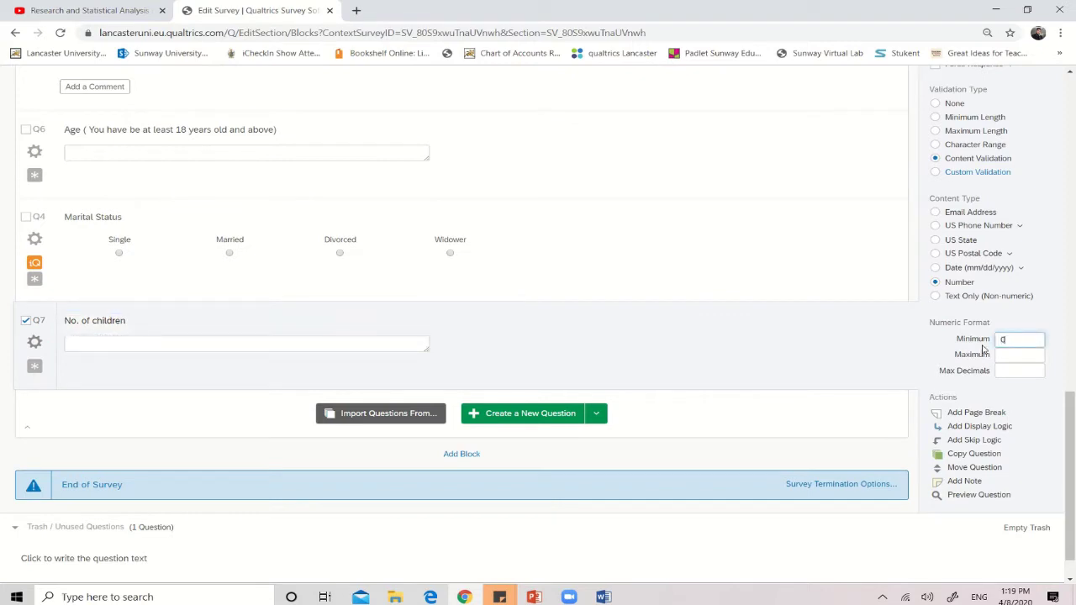
click(715, 384)
- Check the next item of the question list in Document1 in Word and return to the survey in Chrome
mouse_move(603, 595)
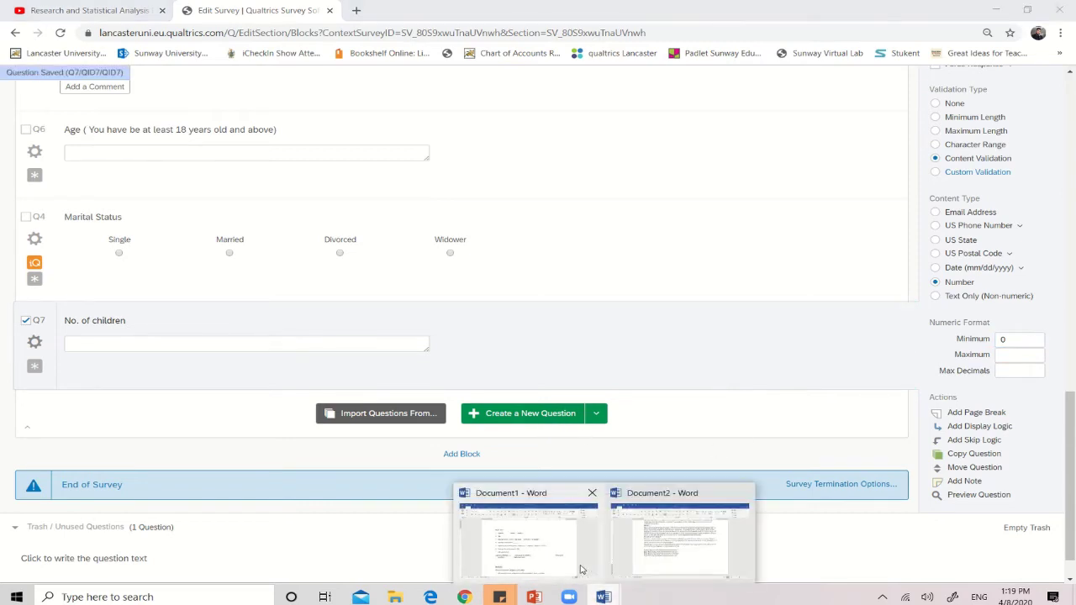
click(580, 570)
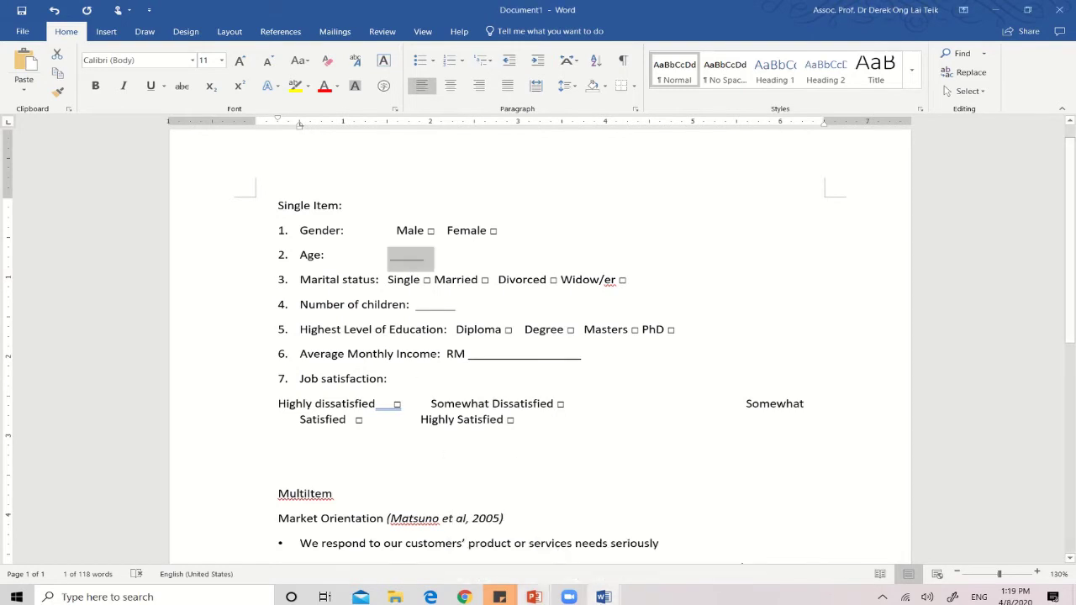
key(alt+Tab)
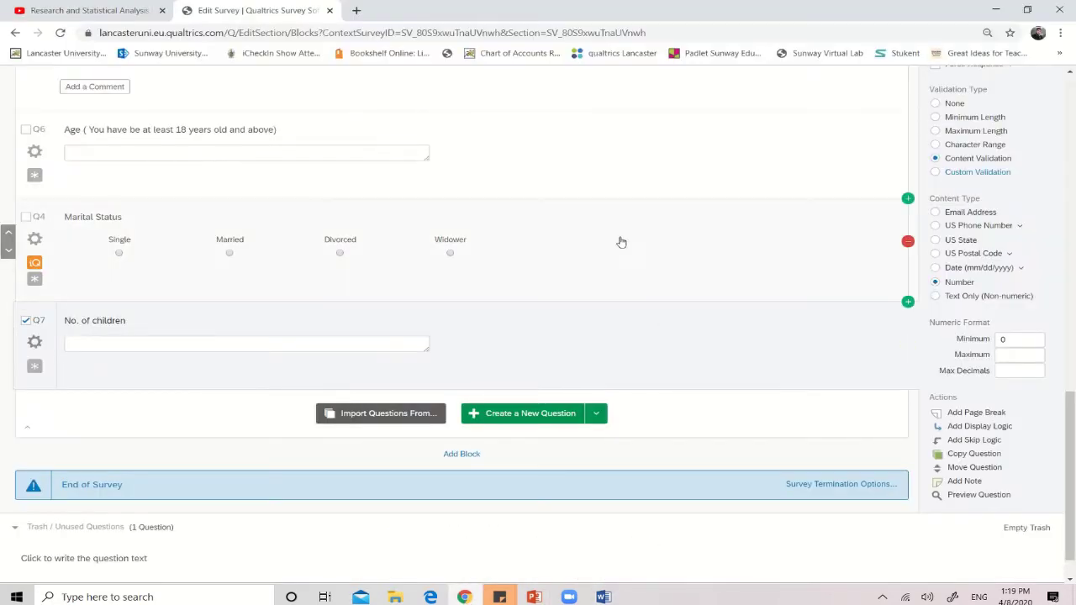
- Copy the Marital Status question and move the copy below the No. of children question
right_click(621, 250)
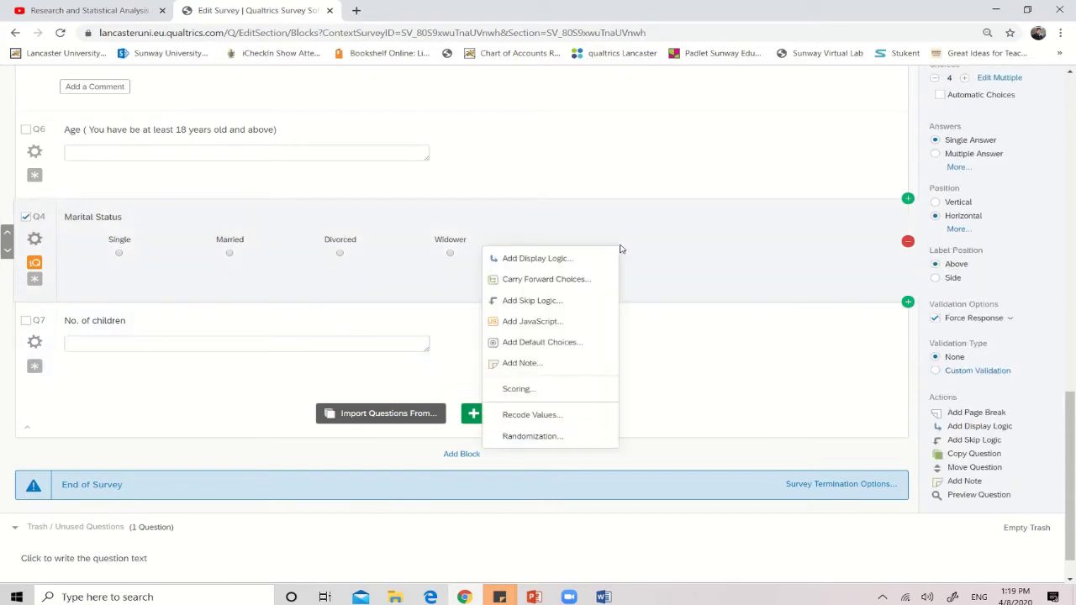
click(967, 454)
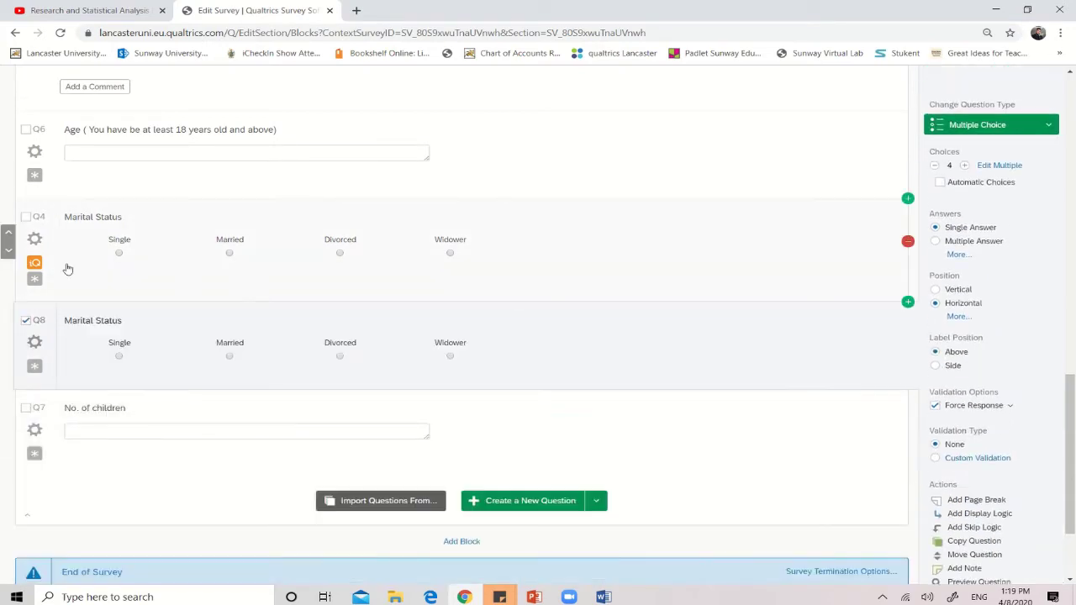
mouse_move(30, 334)
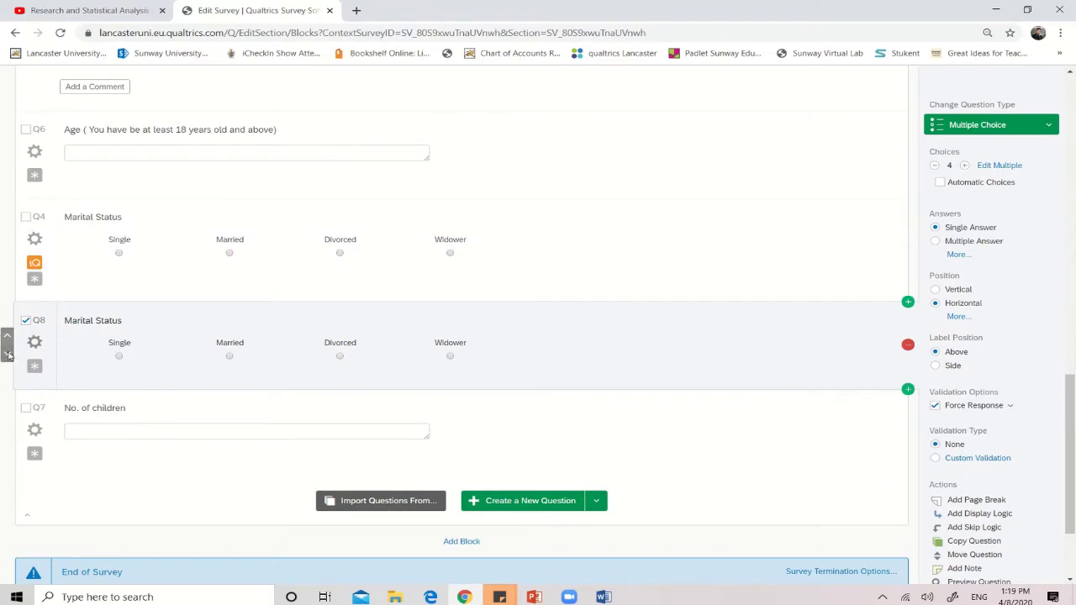
click(9, 355)
- Replace the copied Marital Status question's text with "Highest level of education", checking the wording in Document1 in Word
click(86, 323)
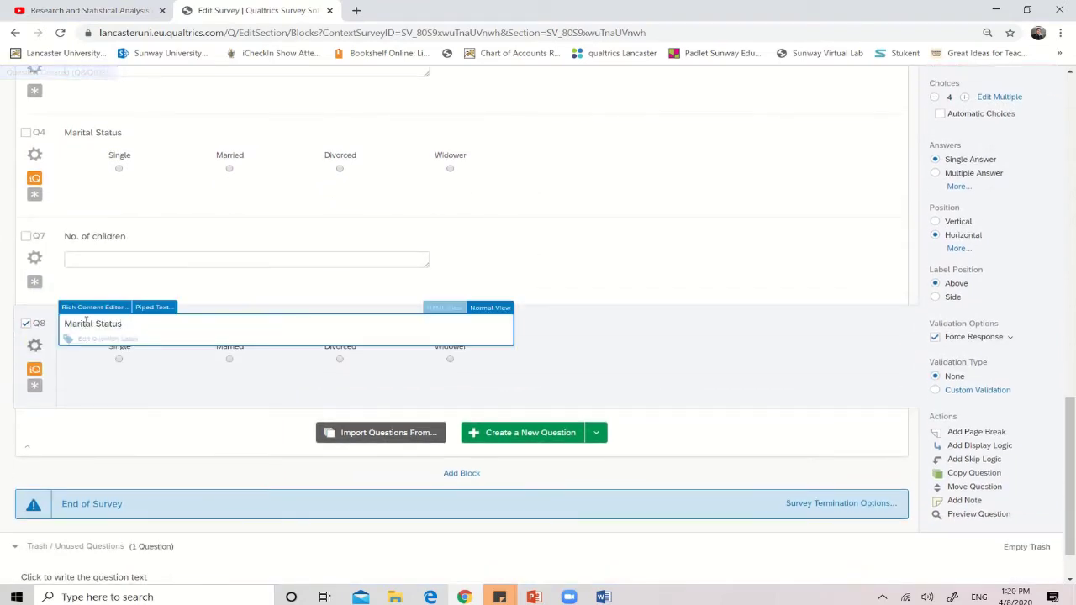
key(BackSpace)
key(BackSpace)
key(BackSpace)
key(BackSpace)
key(BackSpace)
key(BackSpace)
key(BackSpace)
key(BackSpace)
key(BackSpace)
key(BackSpace)
key(BackSpace)
key(BackSpace)
key(BackSpace)
key(BackSpace)
text(Hi)
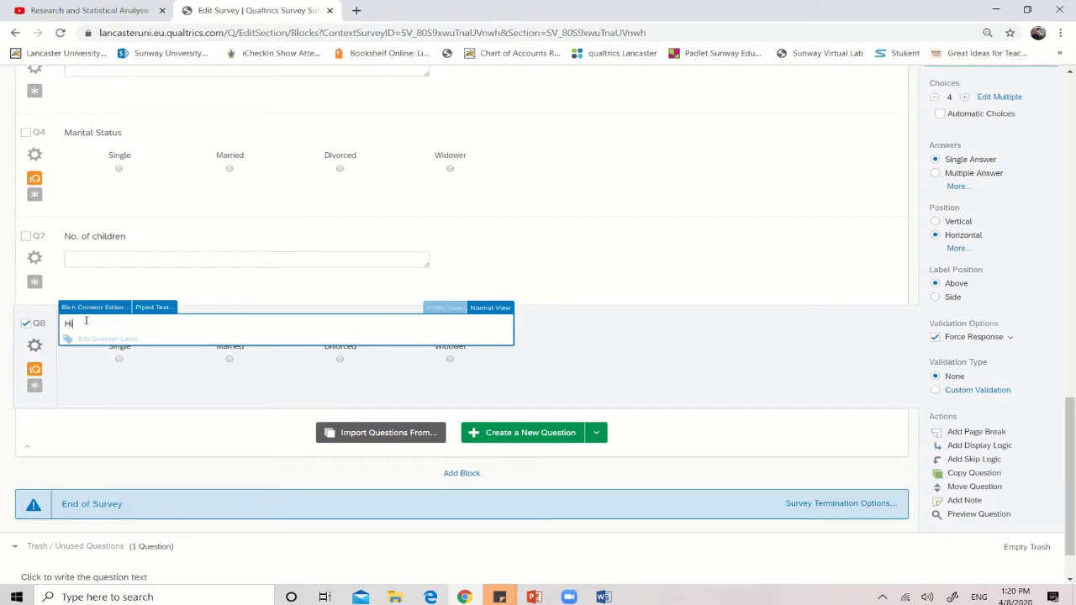
text(ghest)
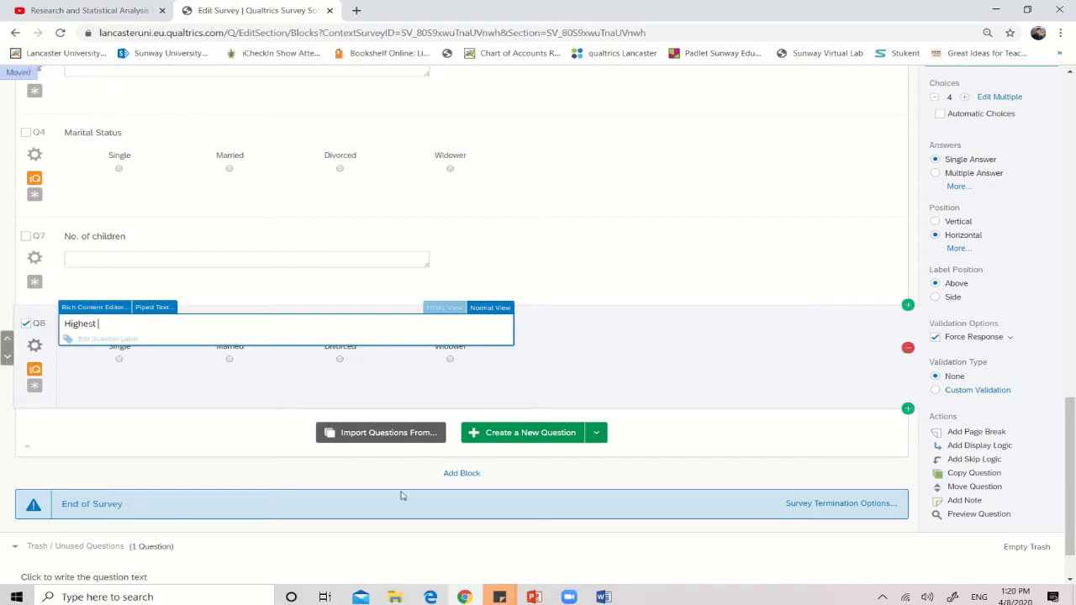
mouse_move(604, 597)
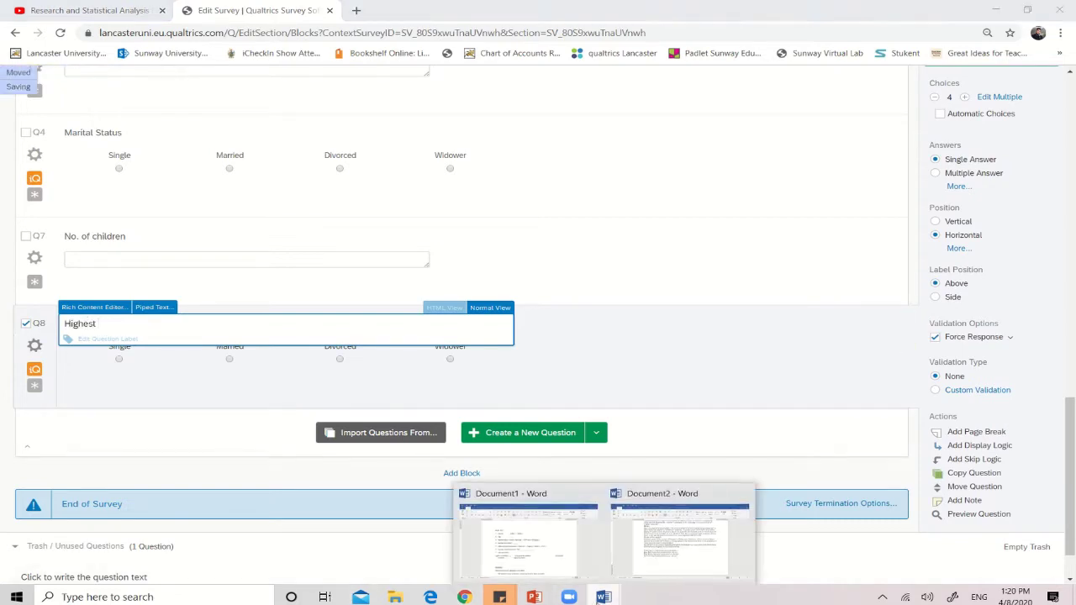
click(553, 570)
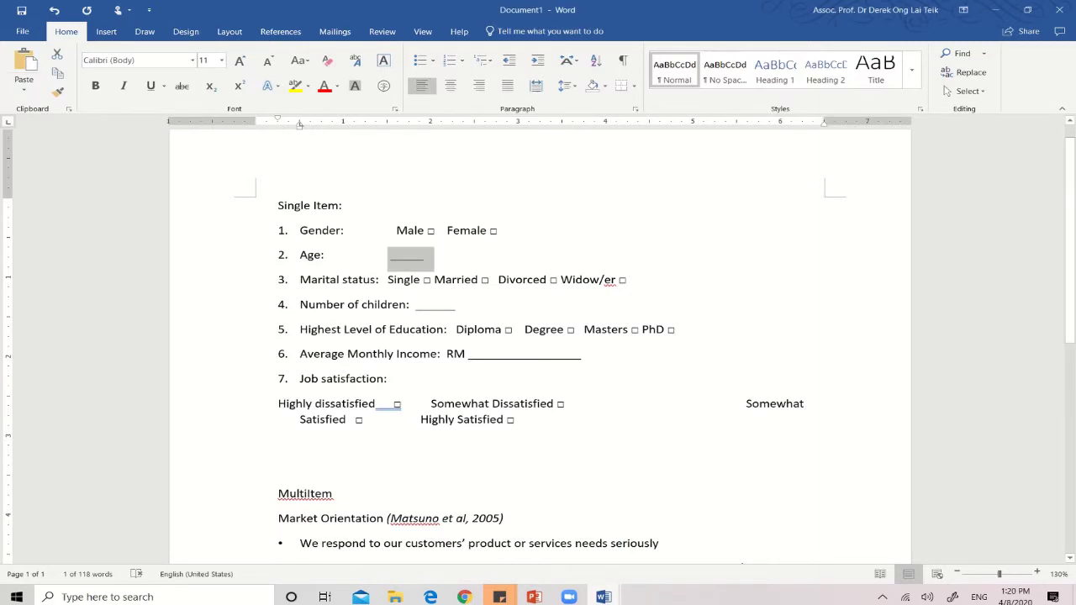
click(604, 596)
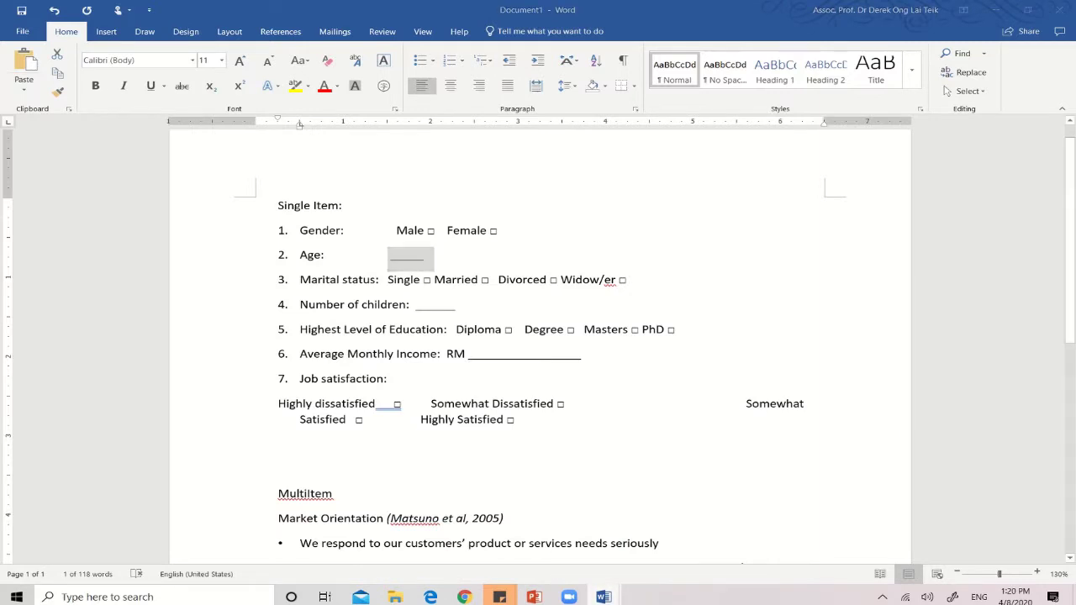
click(464, 597)
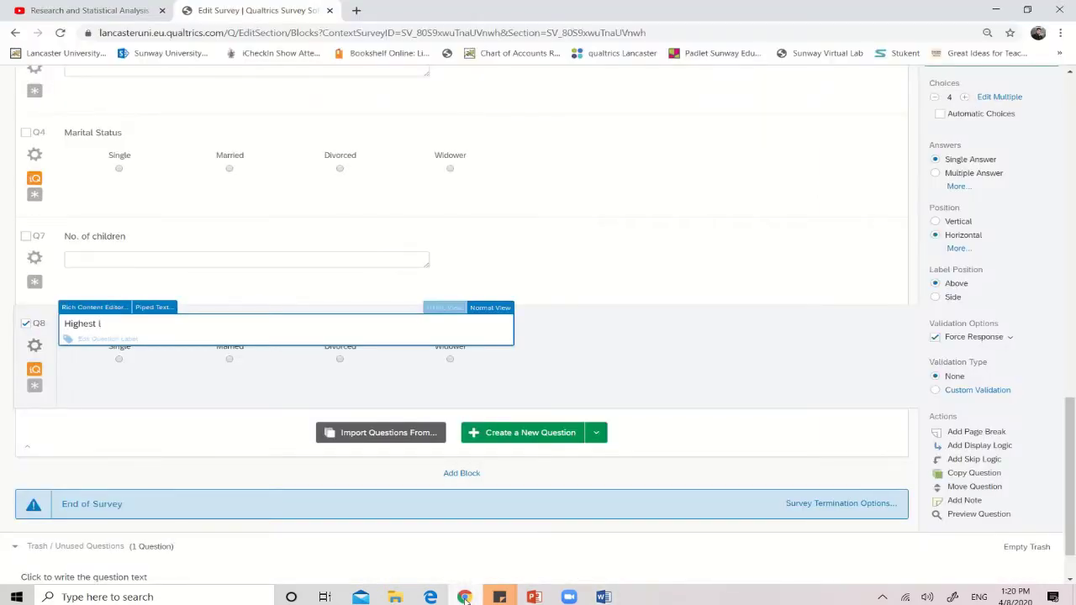
text(evel oducation)
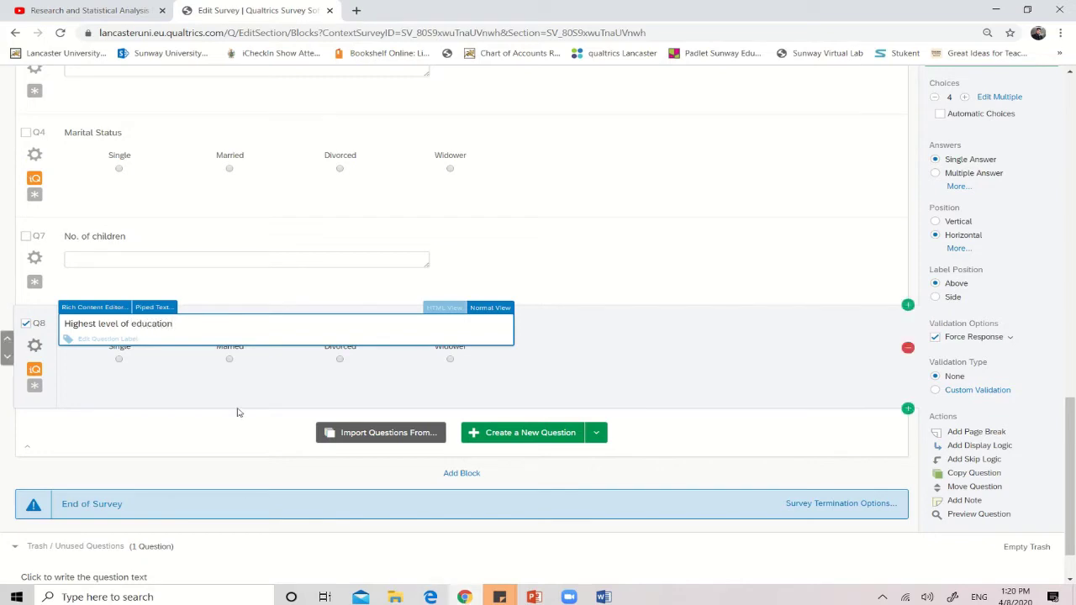
click(218, 401)
- Check the education options in Document1 in Word and, back in Chrome, replace the education question's first choice with "Diploma"
click(120, 346)
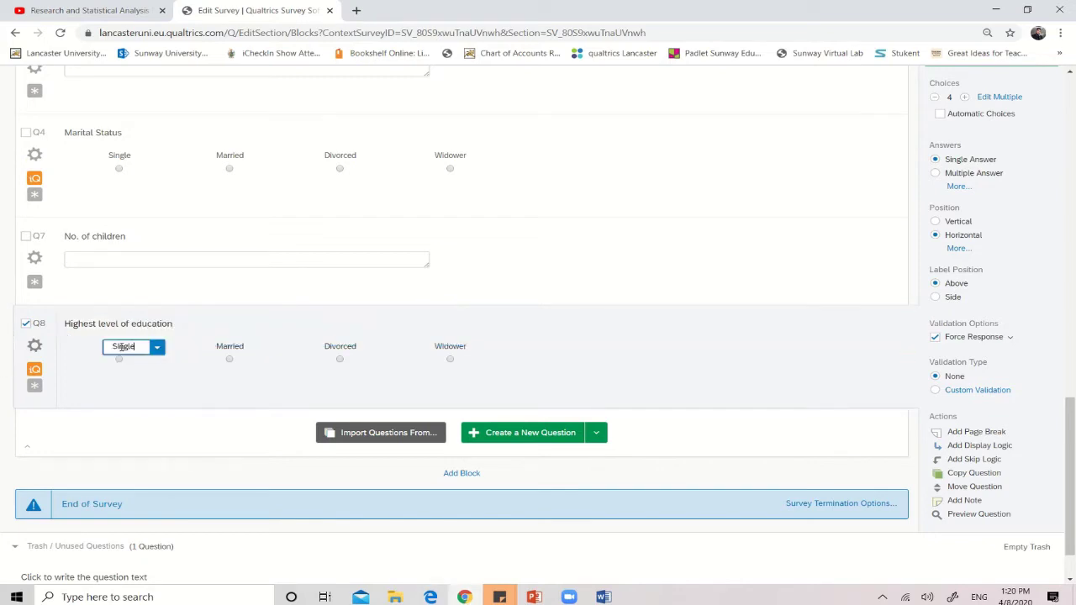
drag(144, 348, 88, 355)
mouse_move(604, 597)
mouse_move(527, 544)
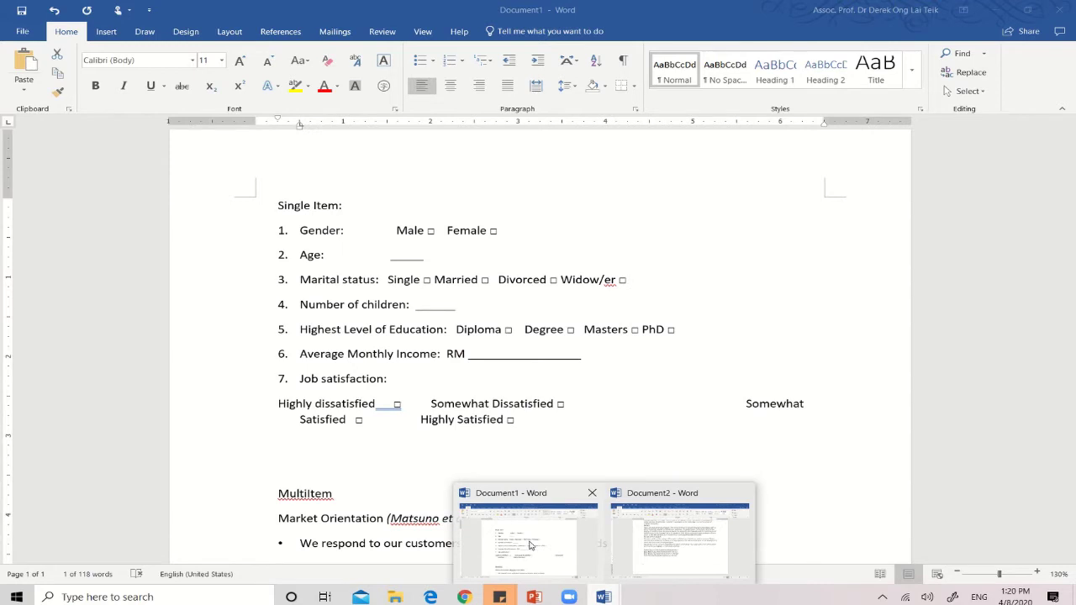
click(531, 545)
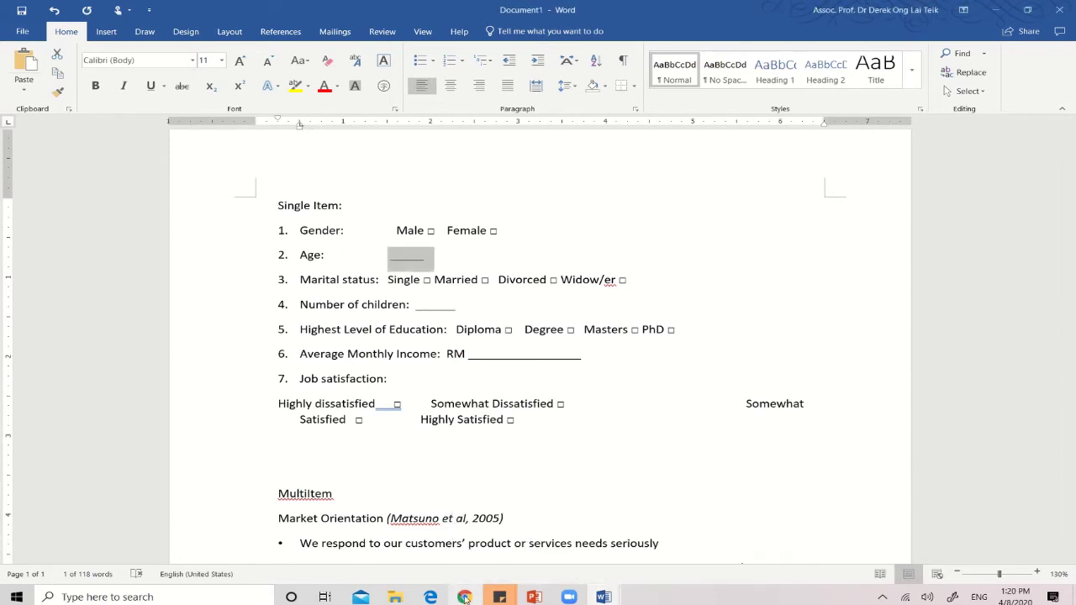
click(462, 594)
text(Dip)
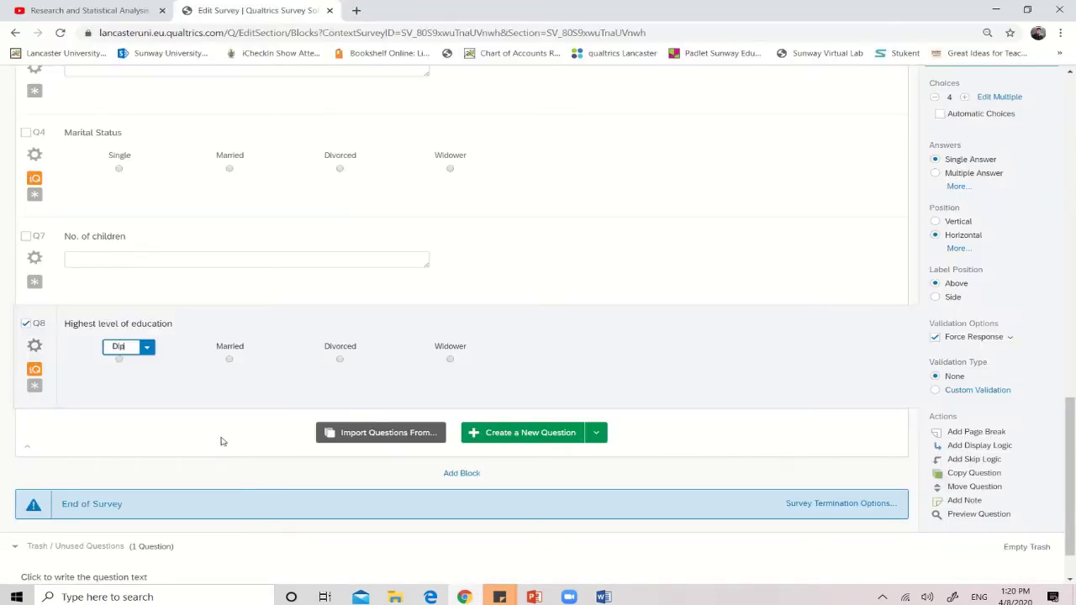
text(loma)
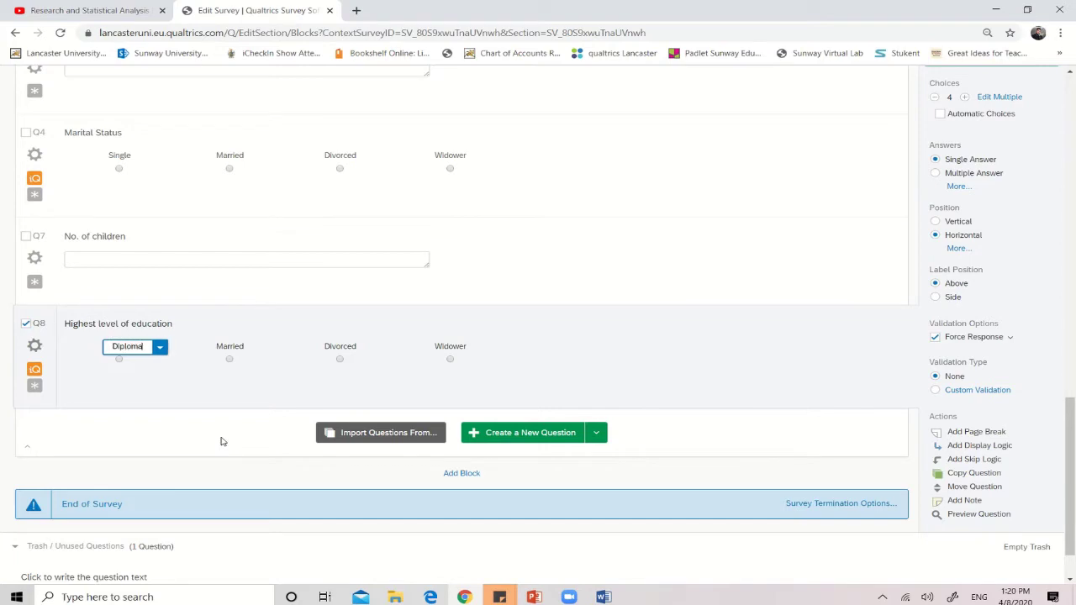
- Replace the remaining three choices of the education question with "Degree", "Masters" and "PhD"
click(223, 346)
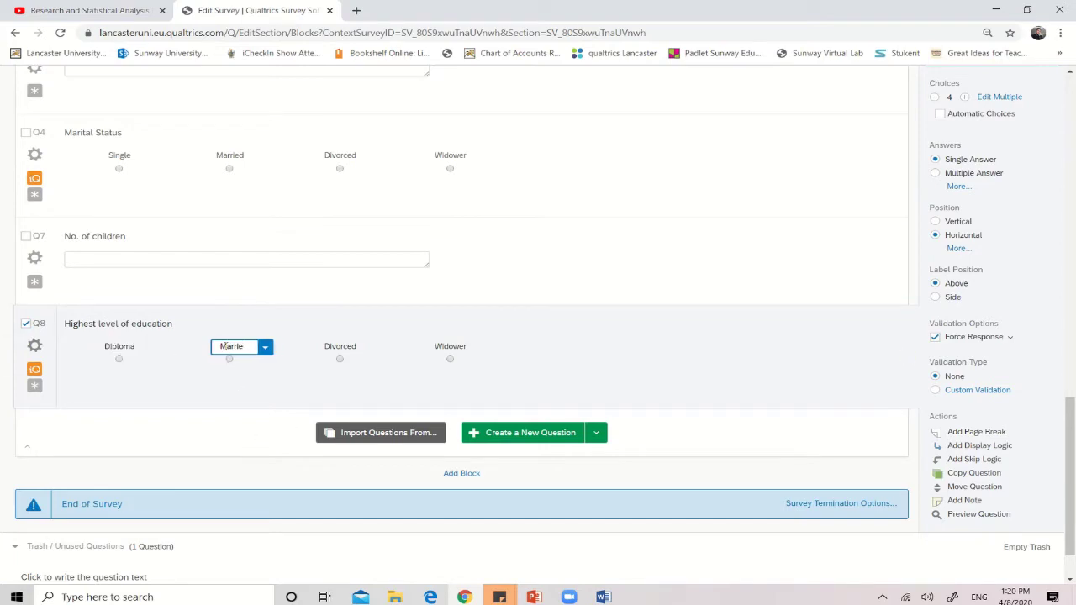
double_click(223, 347)
text(Degree)
click(329, 346)
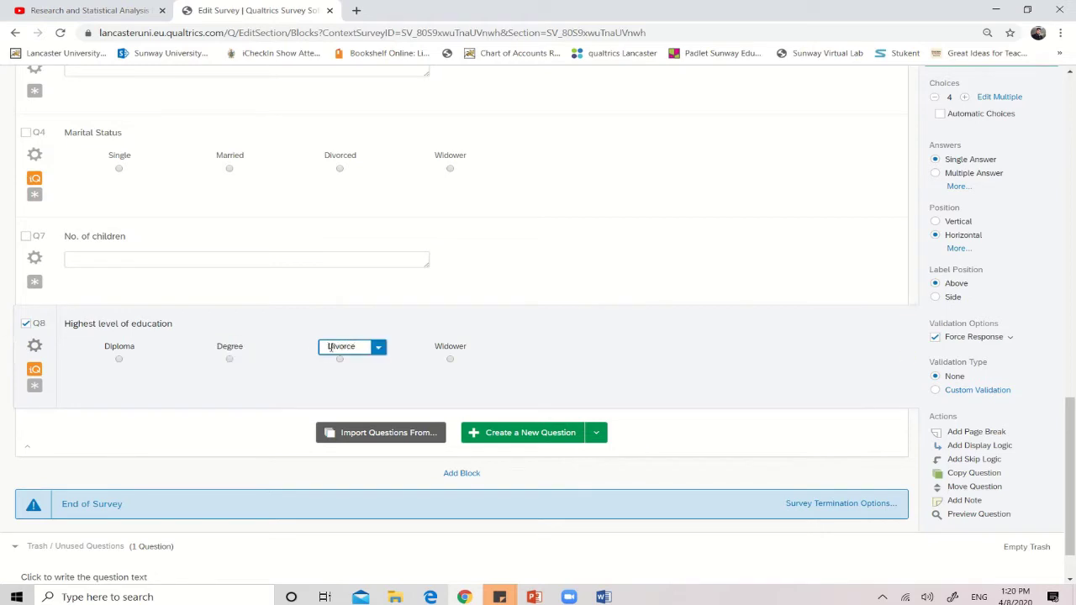
double_click(329, 346)
text(Masters)
click(438, 350)
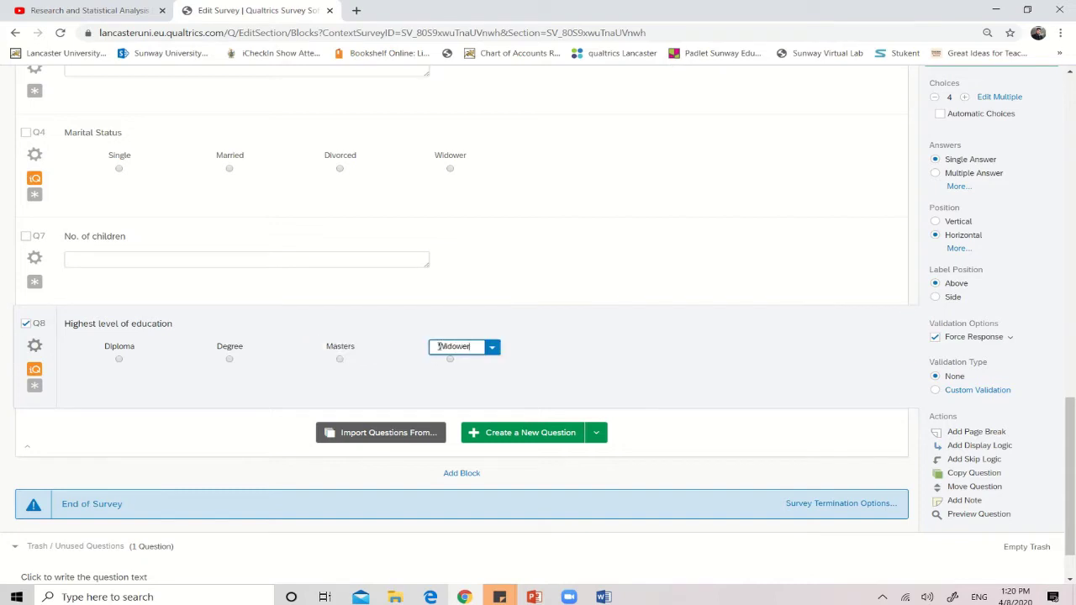
double_click(440, 347)
text(PhD)
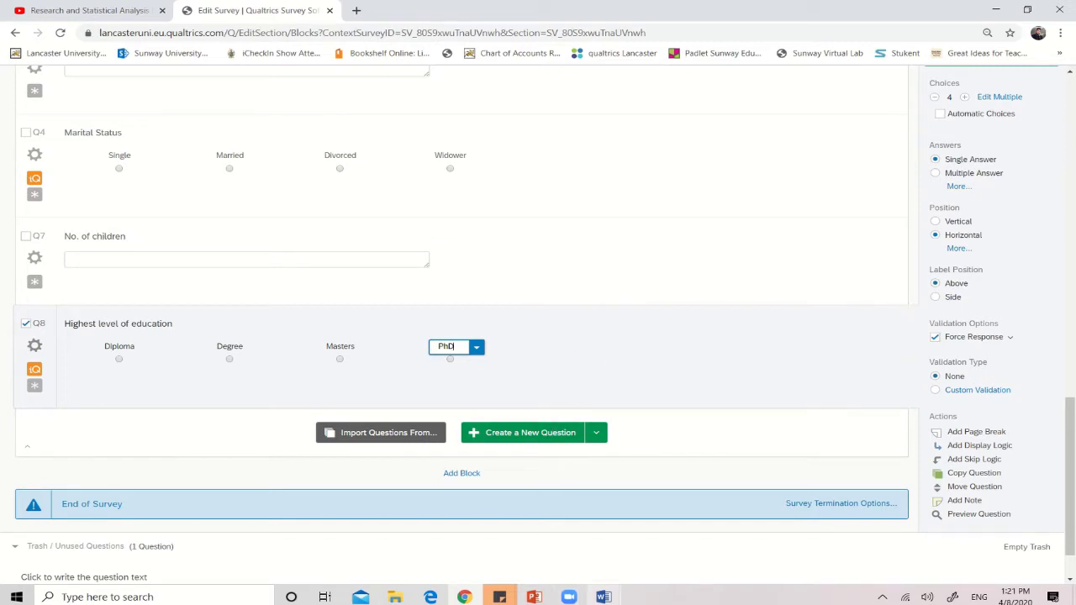
- Switch to Document1 in Word and read the question that follows Highest Level of Education
mouse_move(604, 597)
click(549, 571)
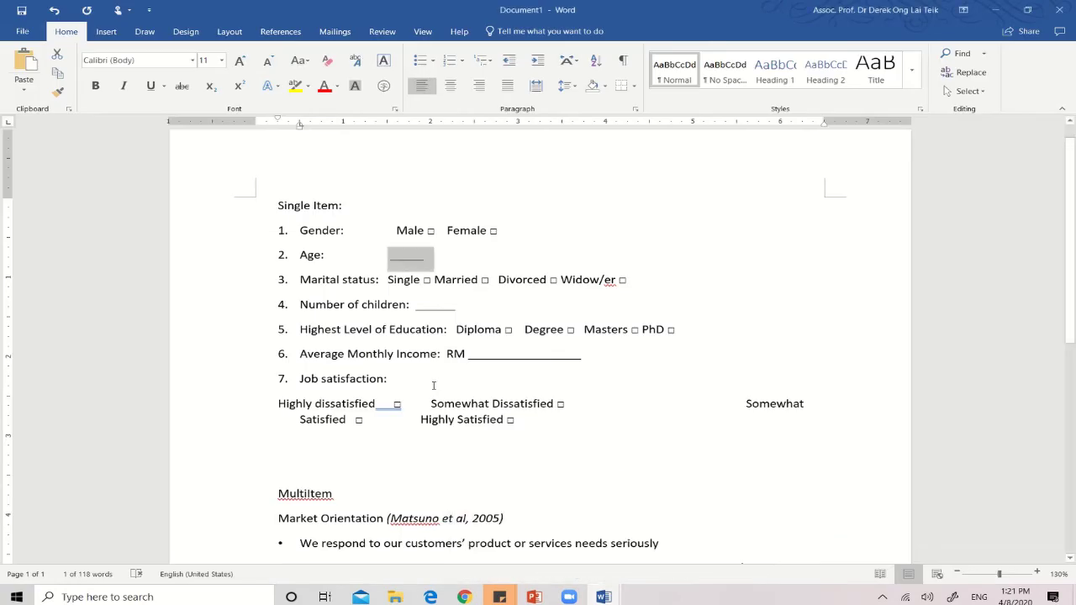
click(603, 597)
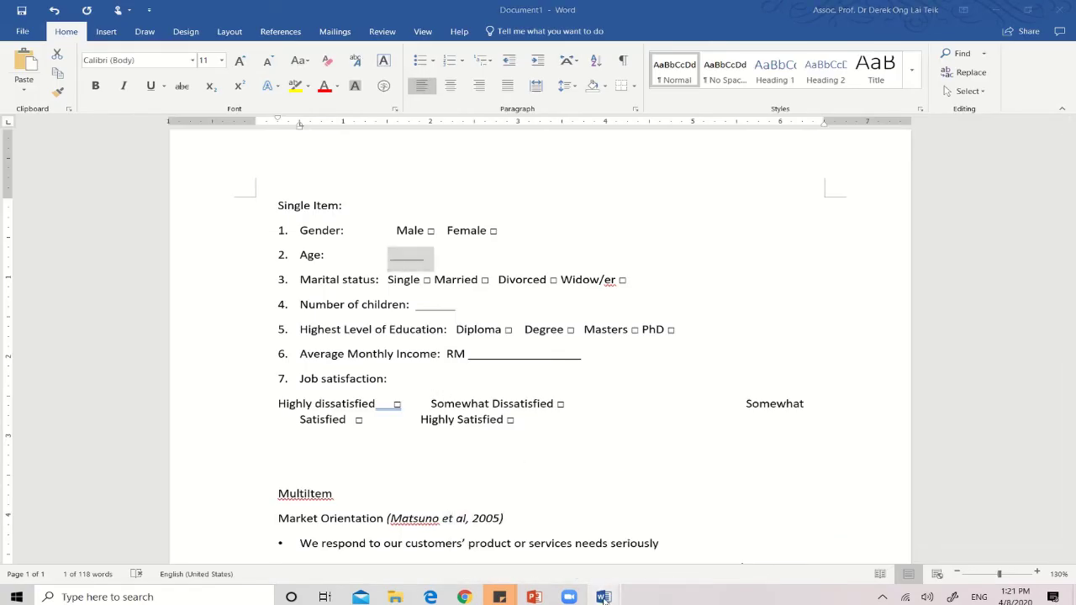
- Switch to Chrome, copy the "No. of children" question and move the copy below the "Highest level of education" question
click(464, 597)
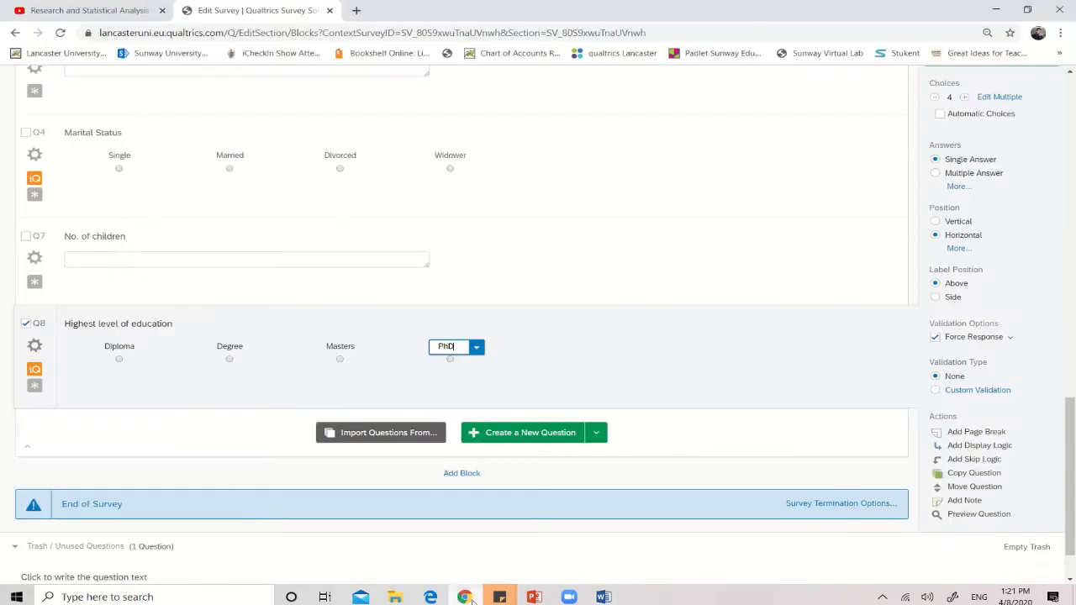
right_click(445, 290)
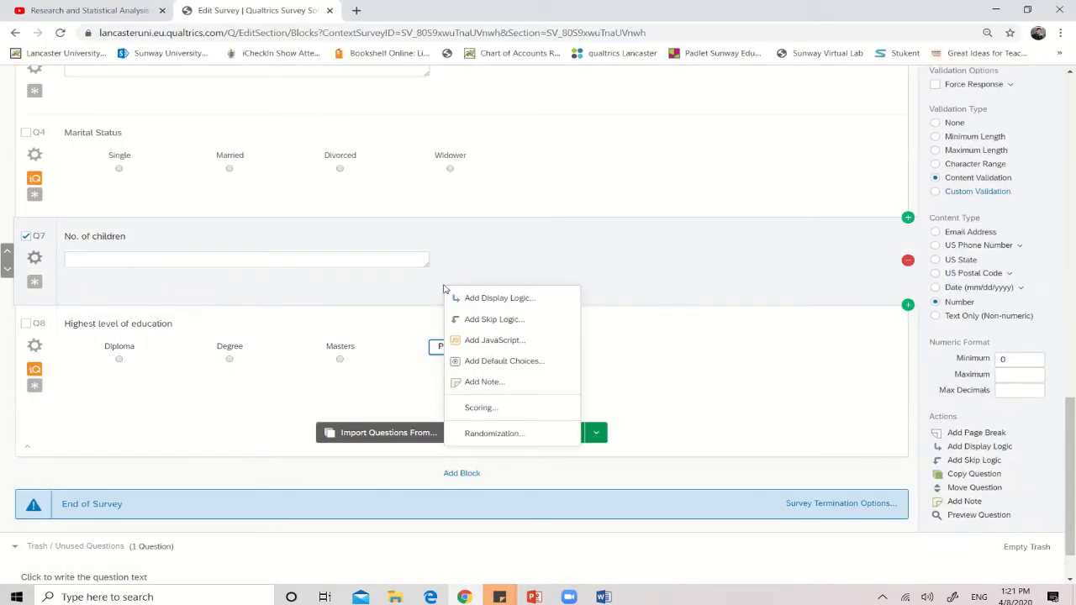
click(947, 475)
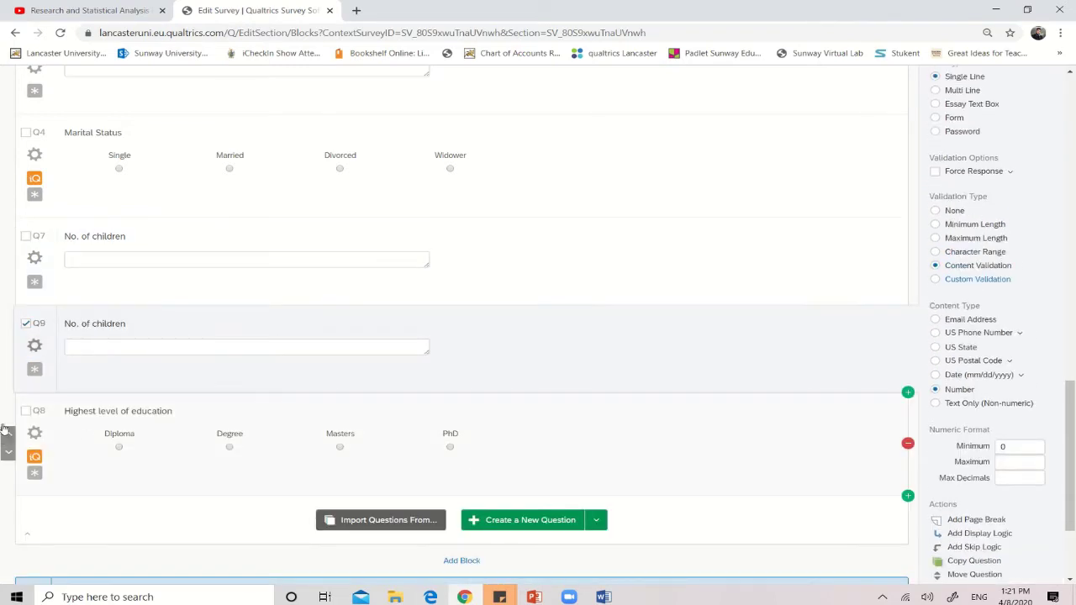
click(8, 359)
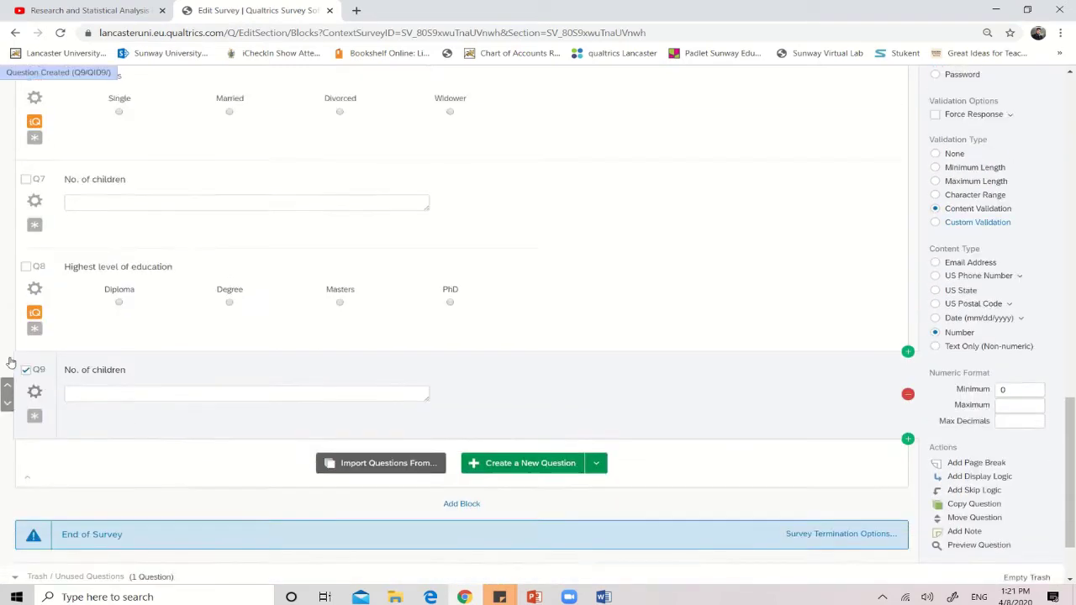
- Replace the copied "No. of children" question's text with "Average monthly income in RM"
click(126, 345)
drag(128, 344, 2, 346)
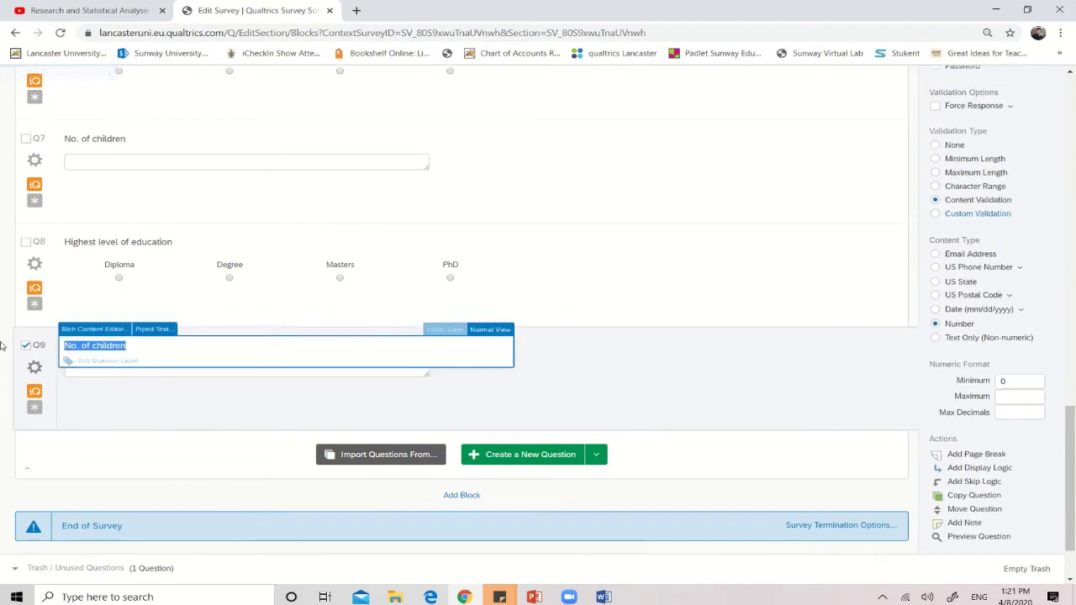
text(Average)
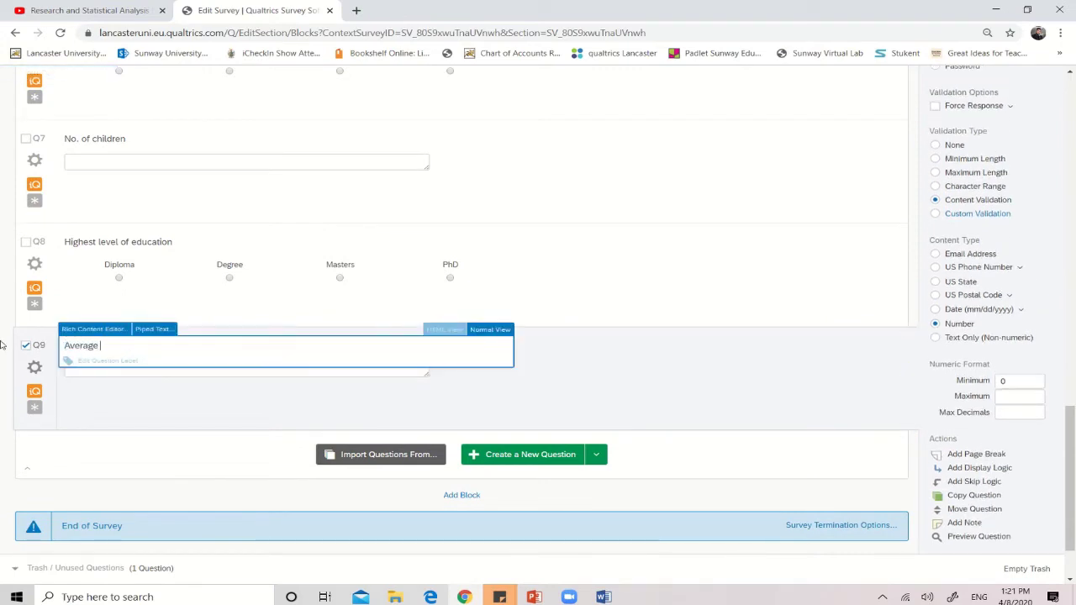
text( monthl)
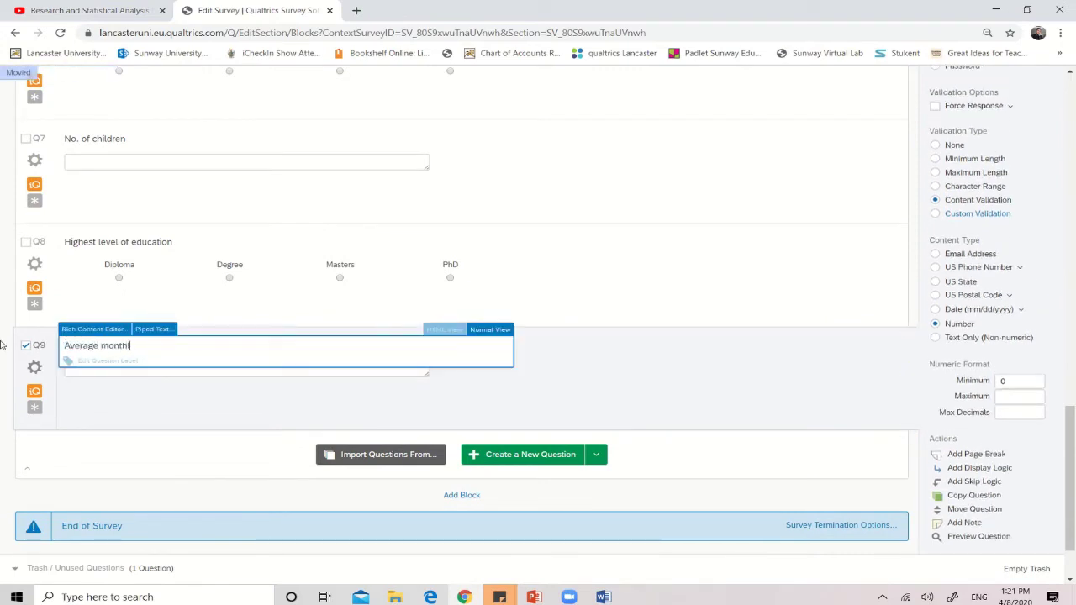
text(y income in RM)
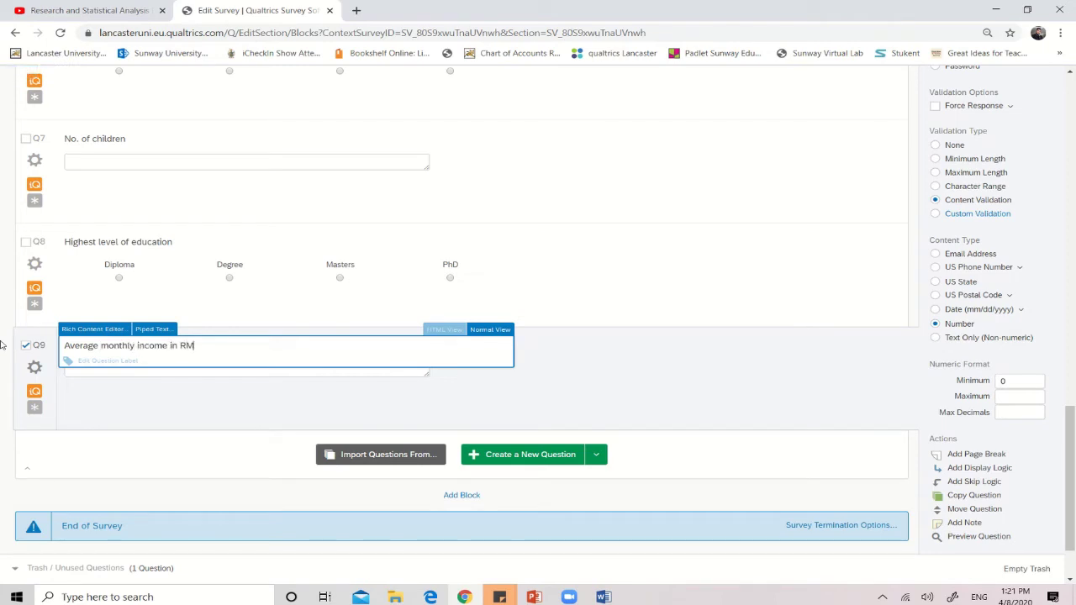
click(158, 411)
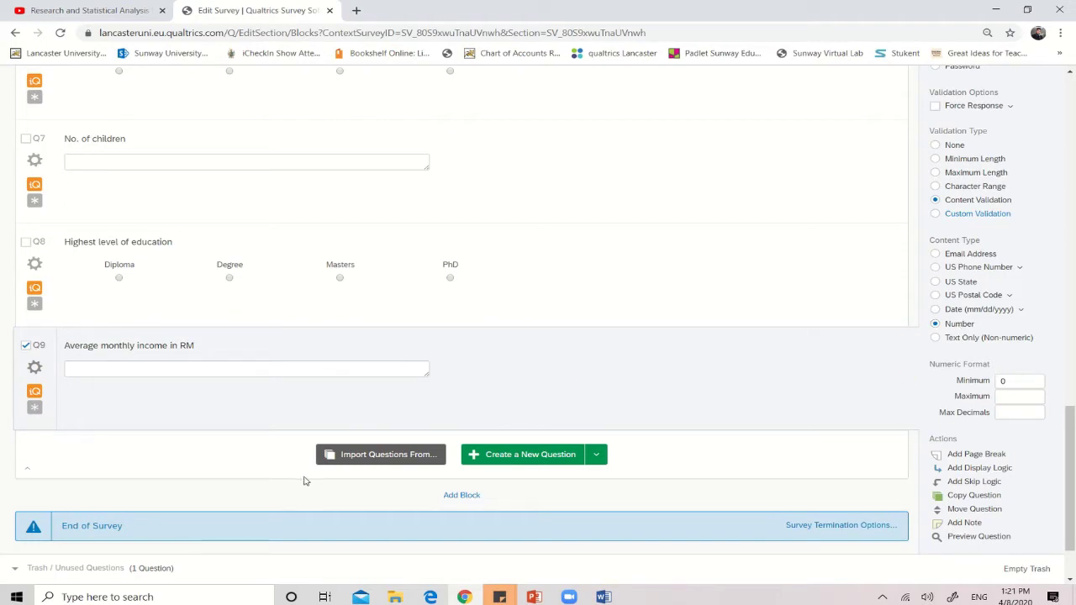
- Switch to Document1 in Word and read the question that follows Average Monthly Income
mouse_move(604, 597)
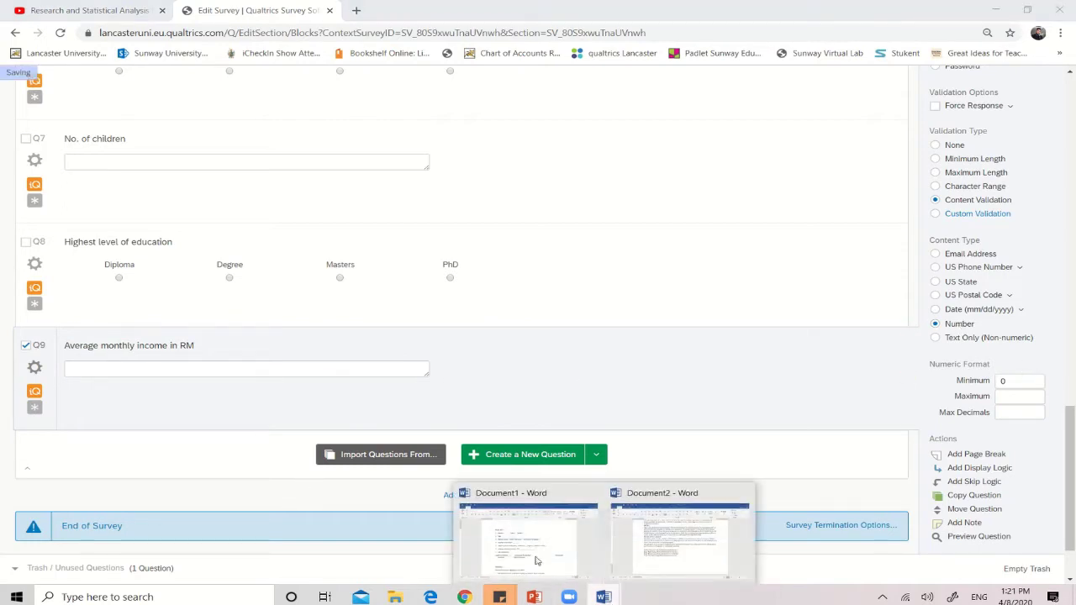
click(517, 551)
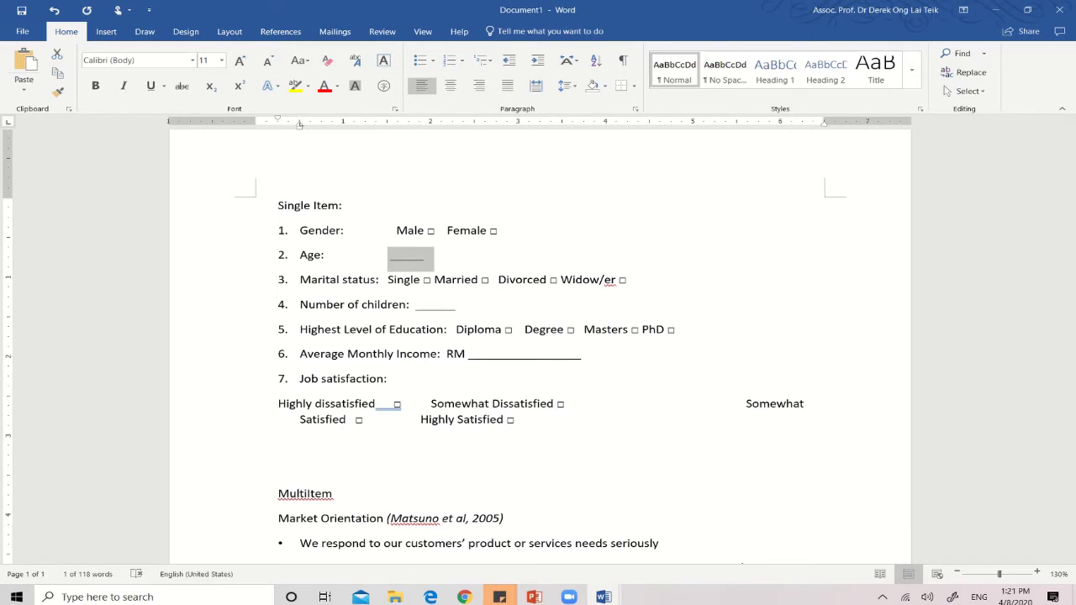
click(603, 597)
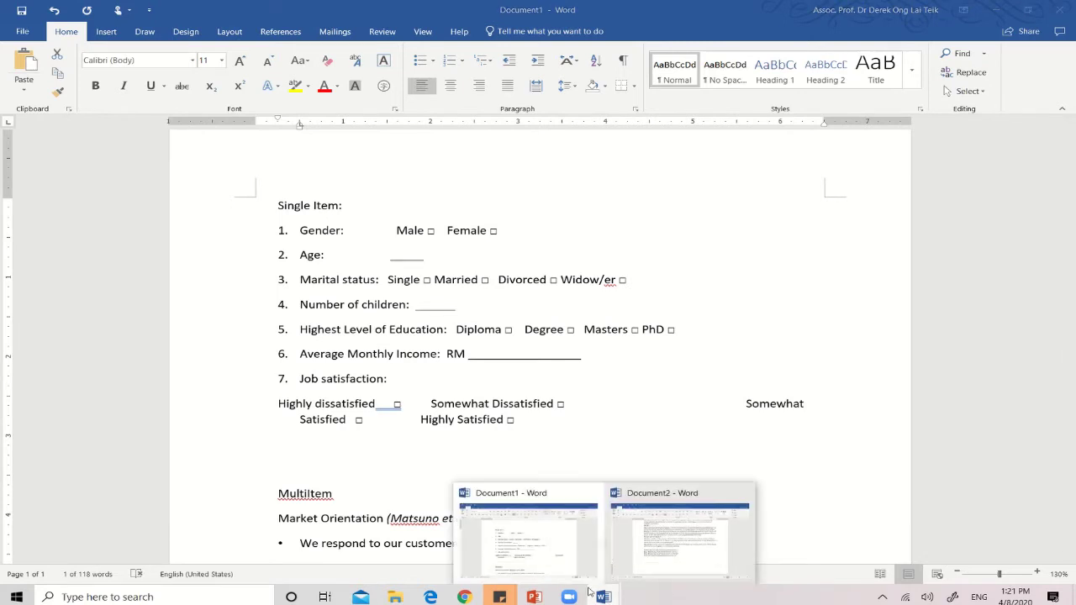
- Back in Chrome, copy the "Highest level of education" question and move the copy below the average monthly income question
click(465, 597)
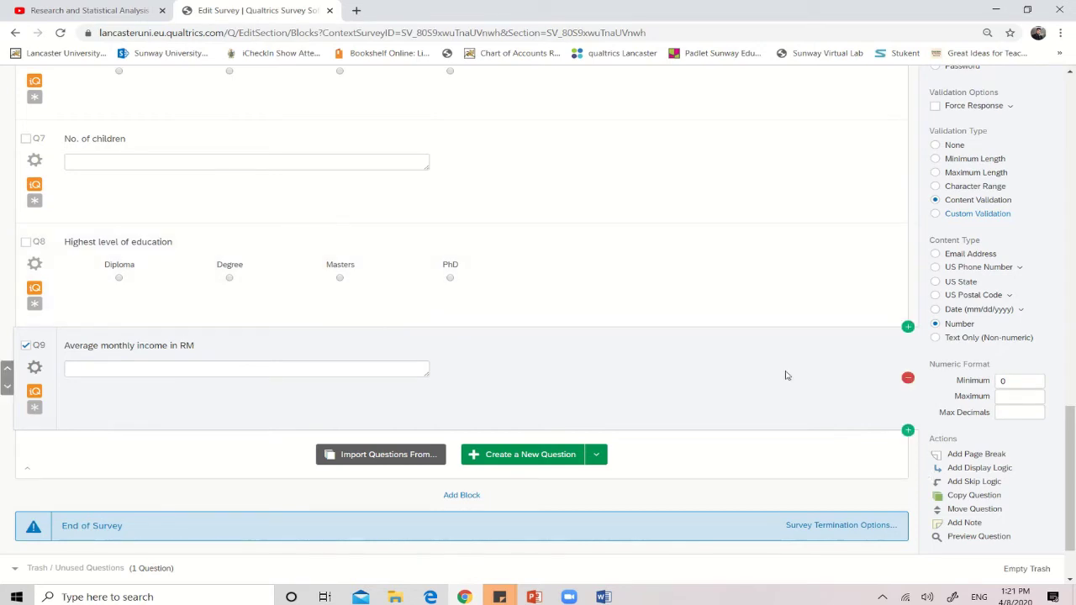
click(763, 301)
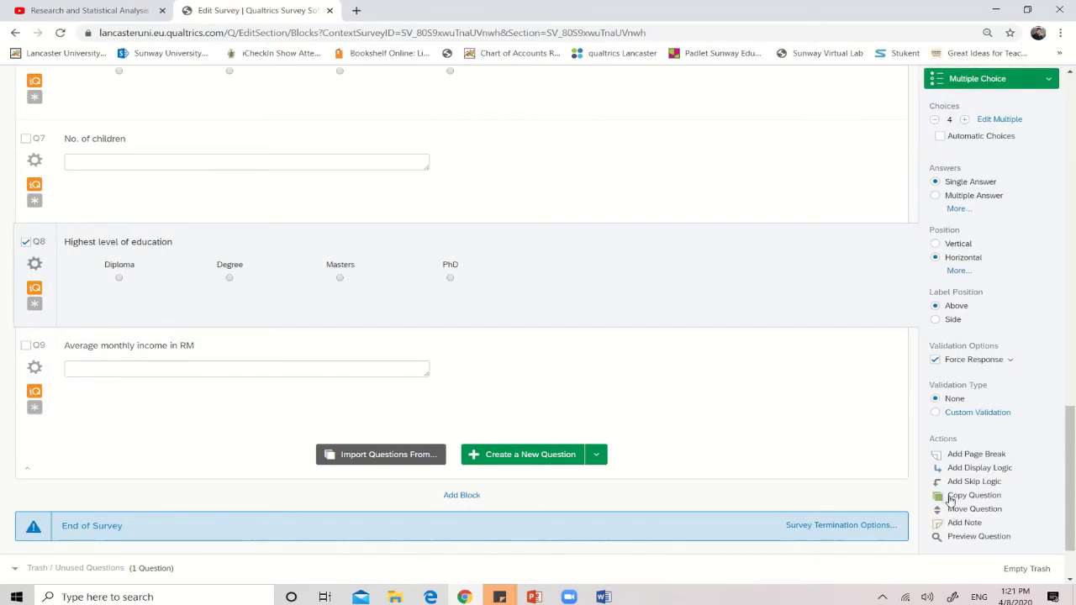
click(949, 499)
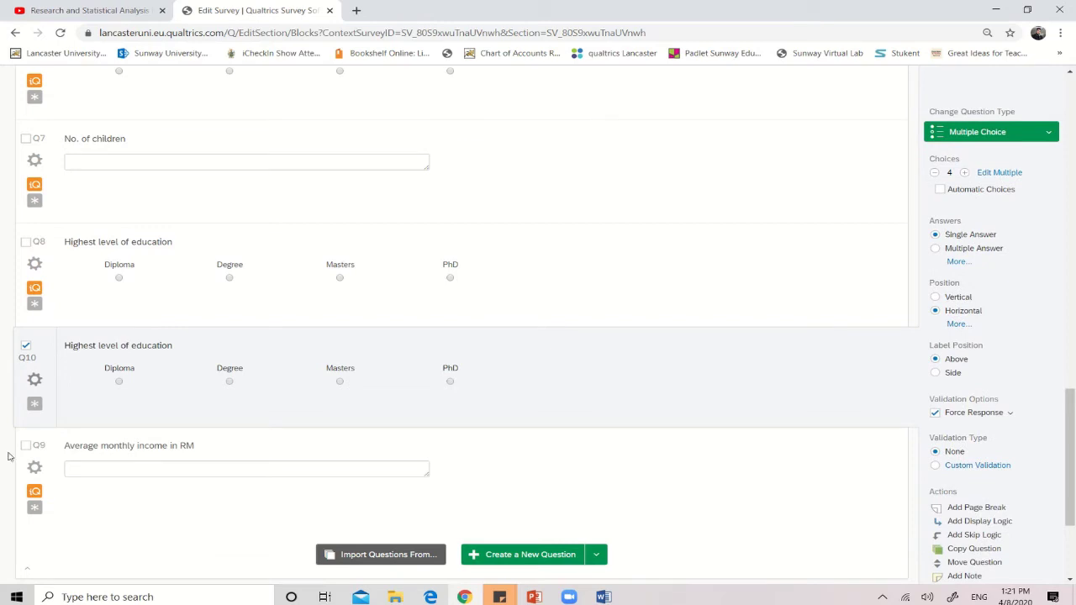
mouse_move(6, 382)
drag(6, 385, 8, 504)
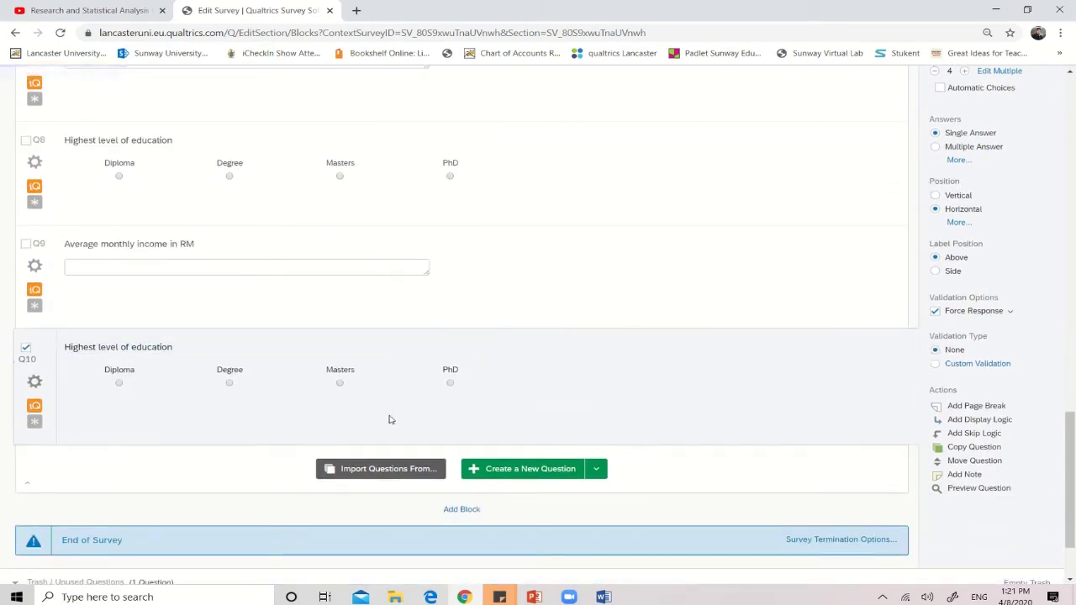
- Replace the copied education question's text with "Job Satisfaction"
click(346, 347)
key(BackSpace)
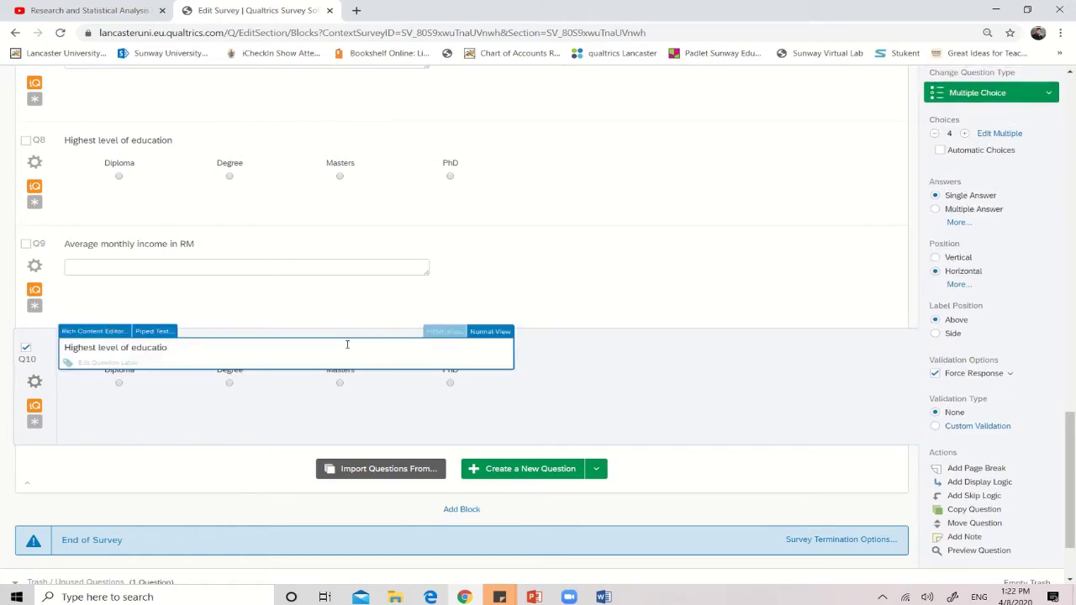
key(BackSpace)
key(BackSpace)
key(BackSpace)
key(BackSpace)
key(BackSpace)
key(BackSpace)
key(BackSpace)
key(BackSpace)
key(BackSpace)
key(BackSpace)
key(BackSpace)
key(BackSpace)
key(BackSpace)
key(BackSpace)
key(BackSpace)
key(BackSpace)
key(BackSpace)
key(BackSpace)
key(BackSpace)
key(BackSpace)
text(Jo)
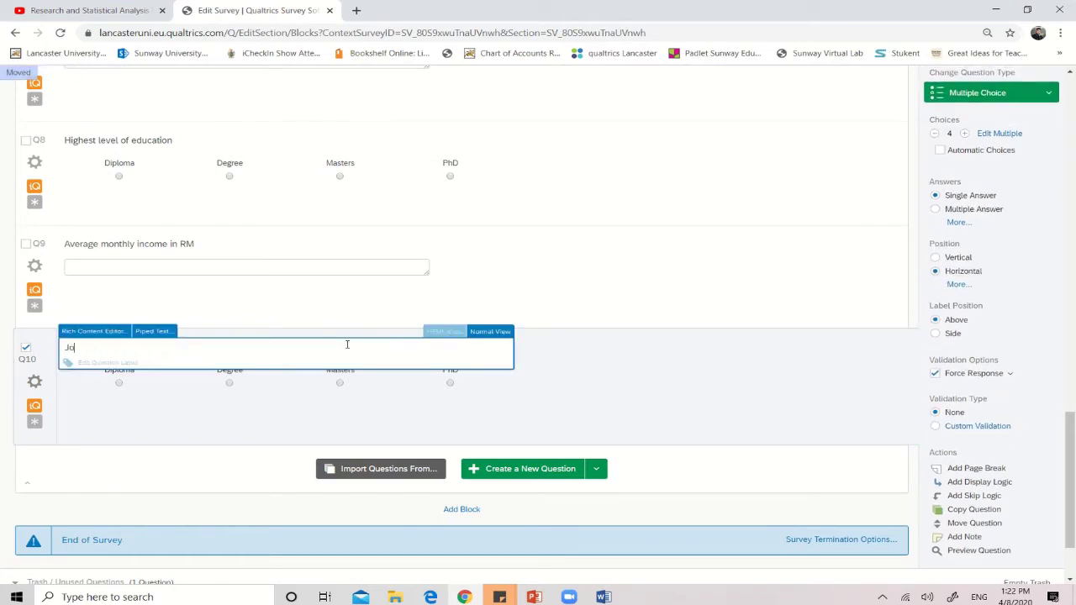
text(b Satisfaction)
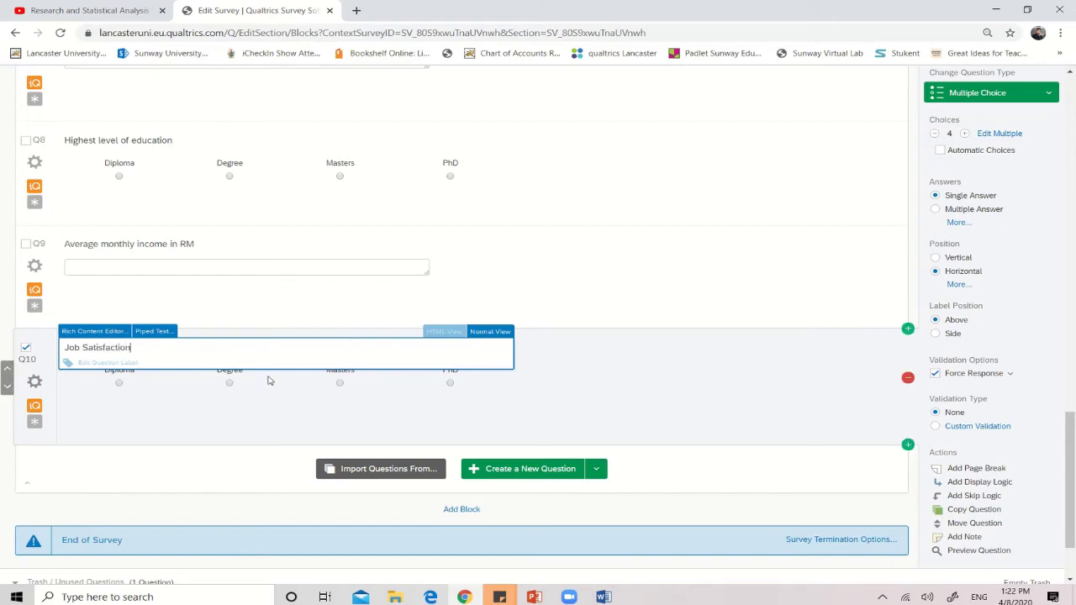
click(277, 437)
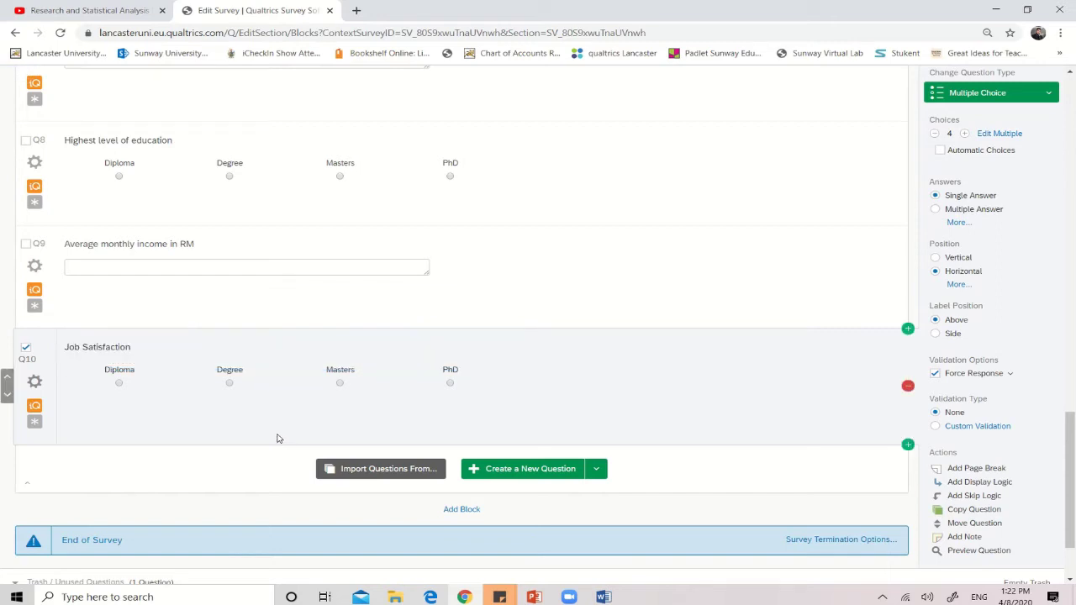
- Check the job satisfaction options in Document1 in Word and, back in Chrome, replace the Job Satisfaction question's first choice with "Highly dissatisfied"
click(134, 369)
double_click(134, 370)
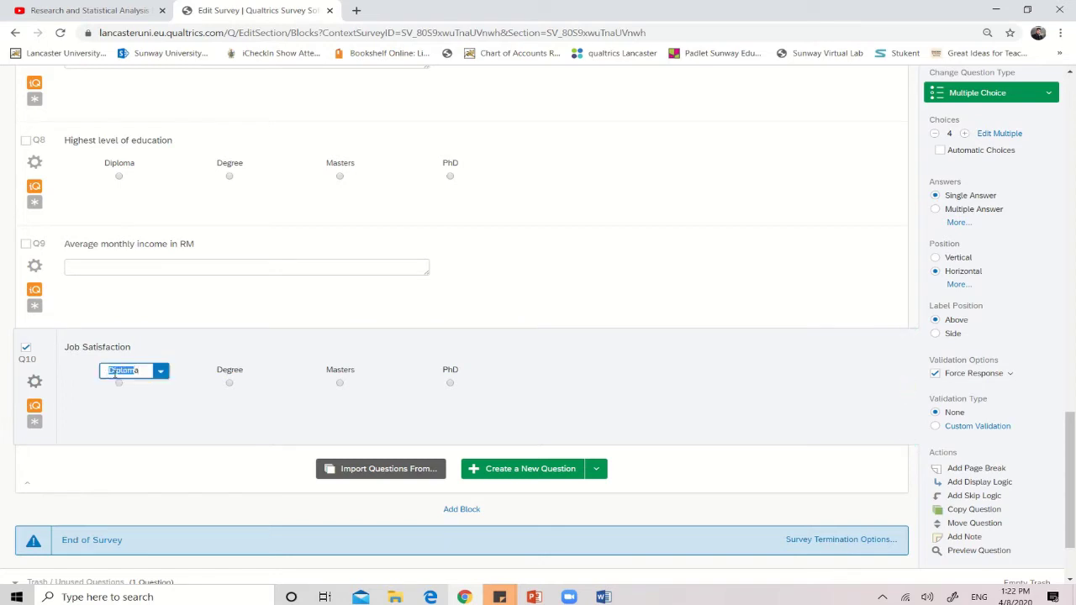
drag(145, 372, 94, 377)
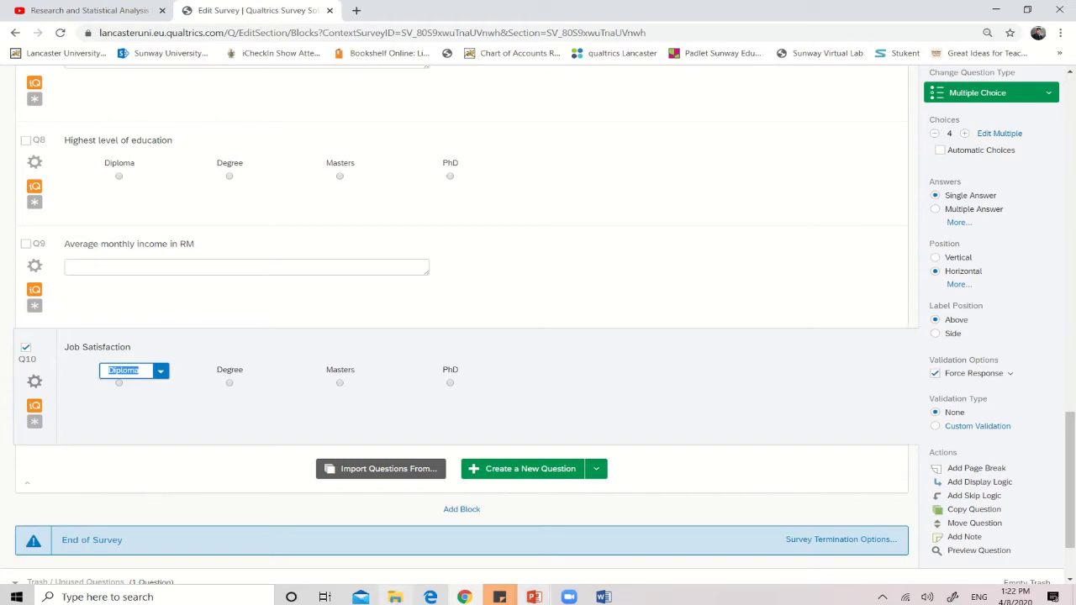
click(603, 597)
click(541, 559)
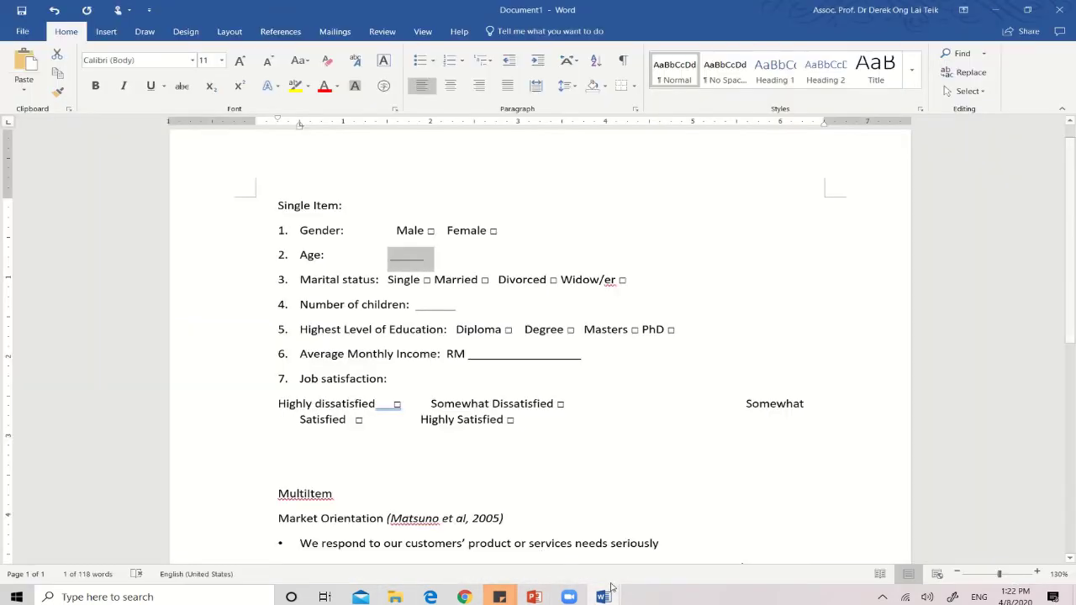
mouse_move(603, 597)
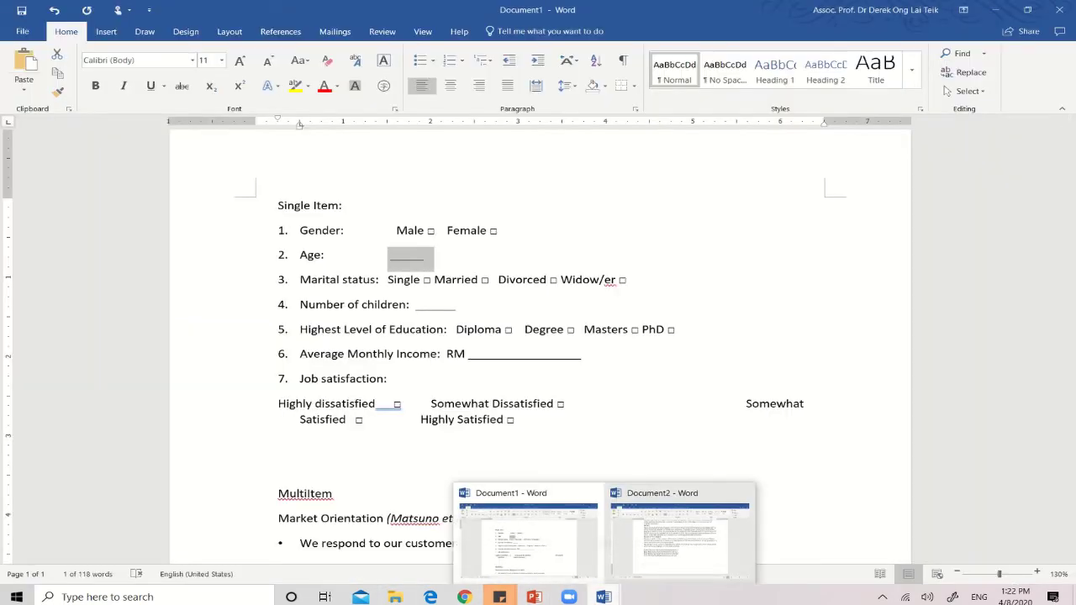
click(574, 572)
click(604, 597)
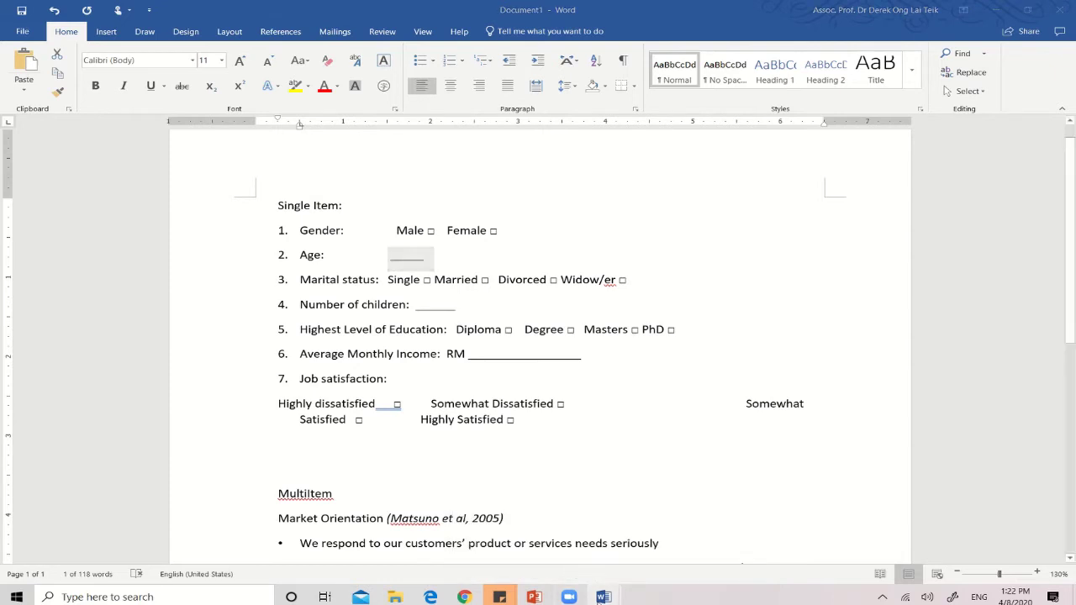
click(464, 596)
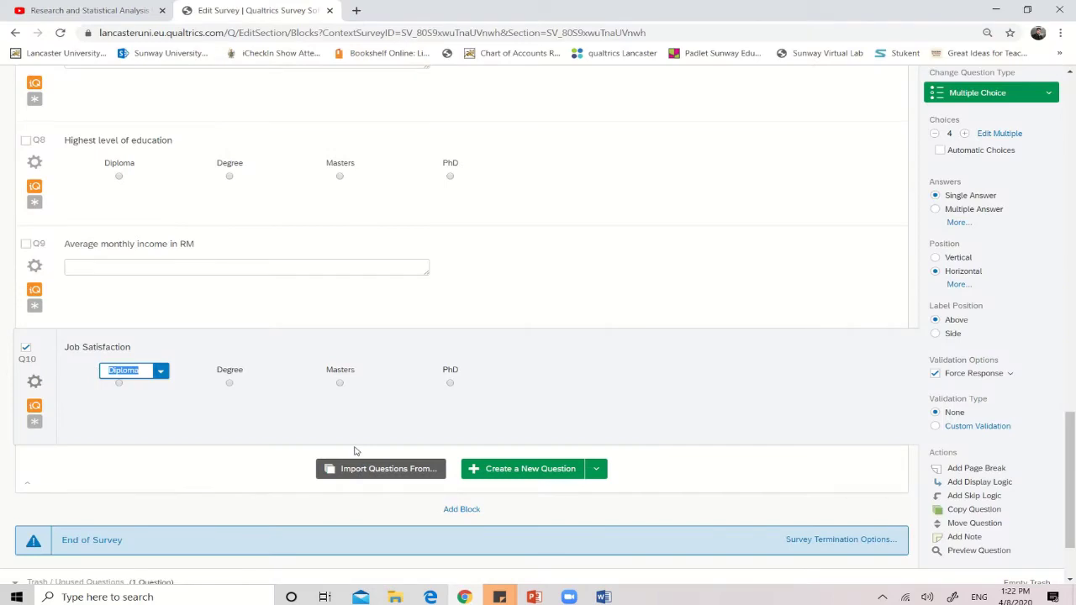
text(Highly)
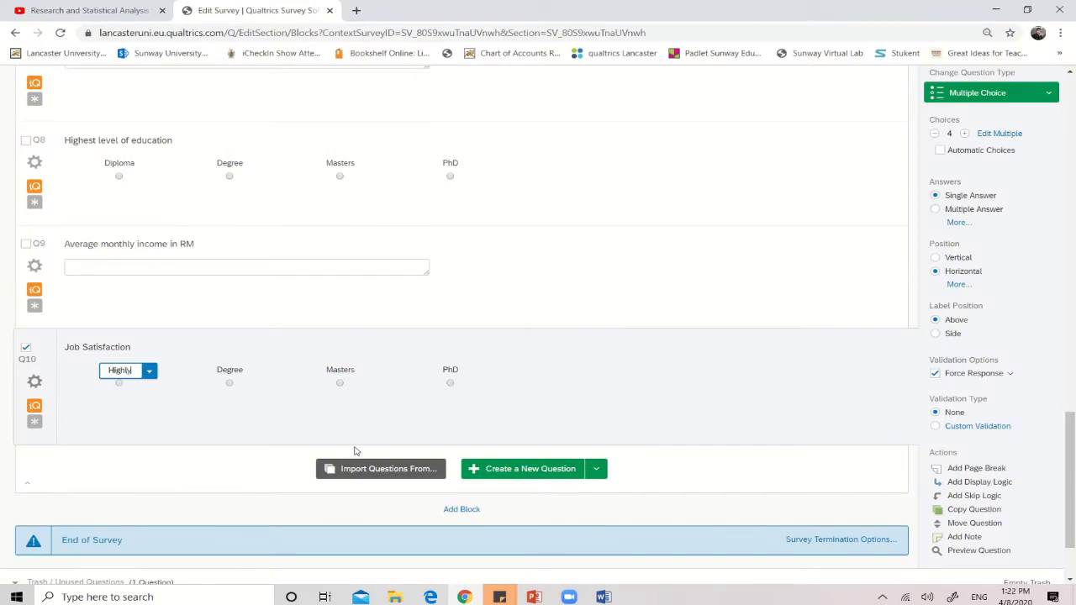
text( diss)
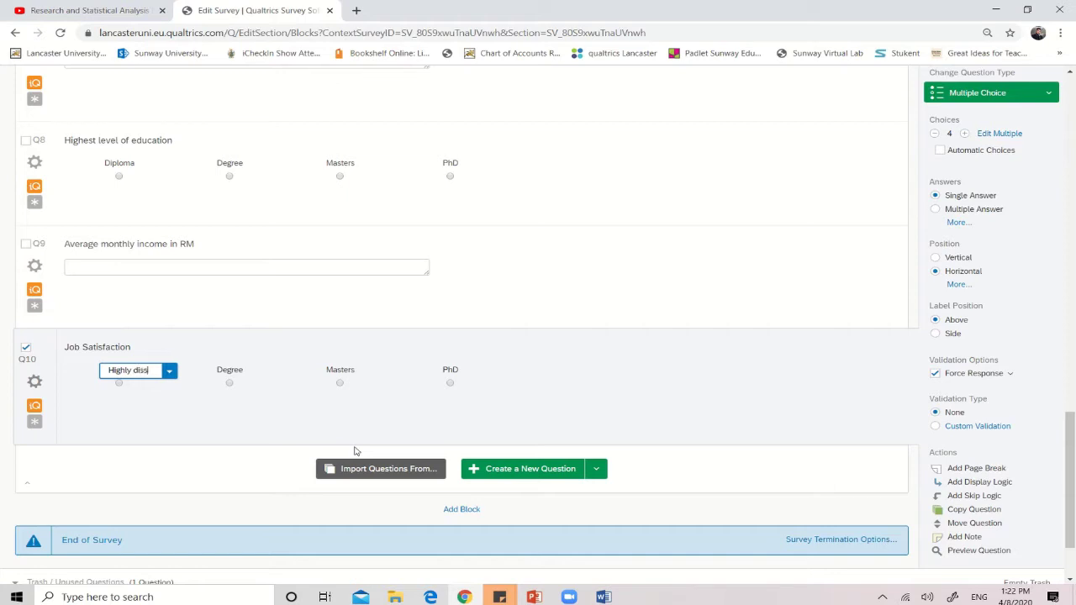
text(atisfied)
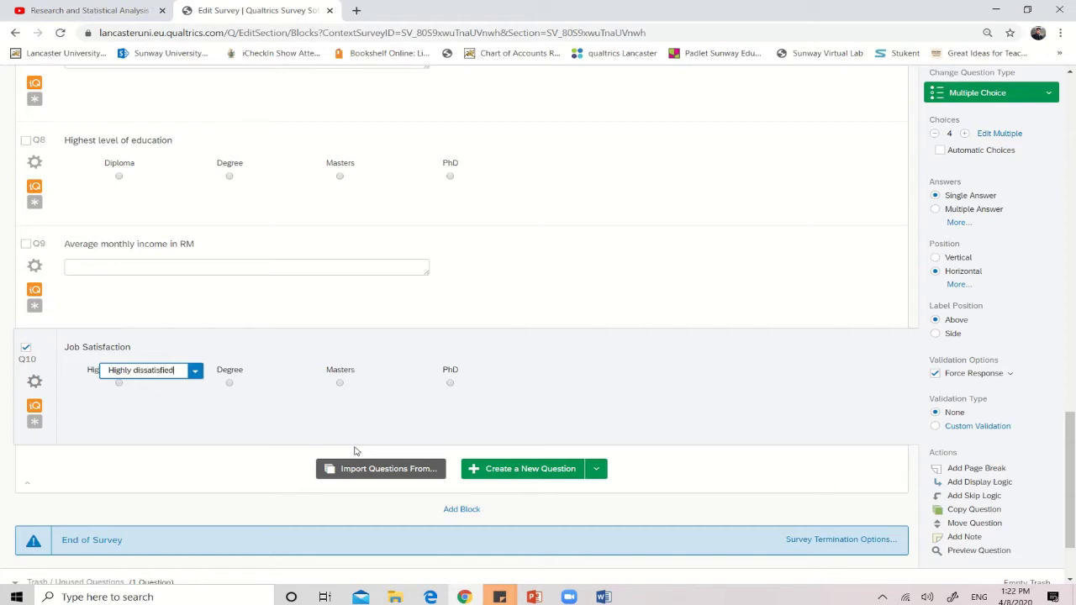
- Replace the second and third choices of the Job Satisfaction question with "Dissatisfied" and "Satisfied"
click(232, 371)
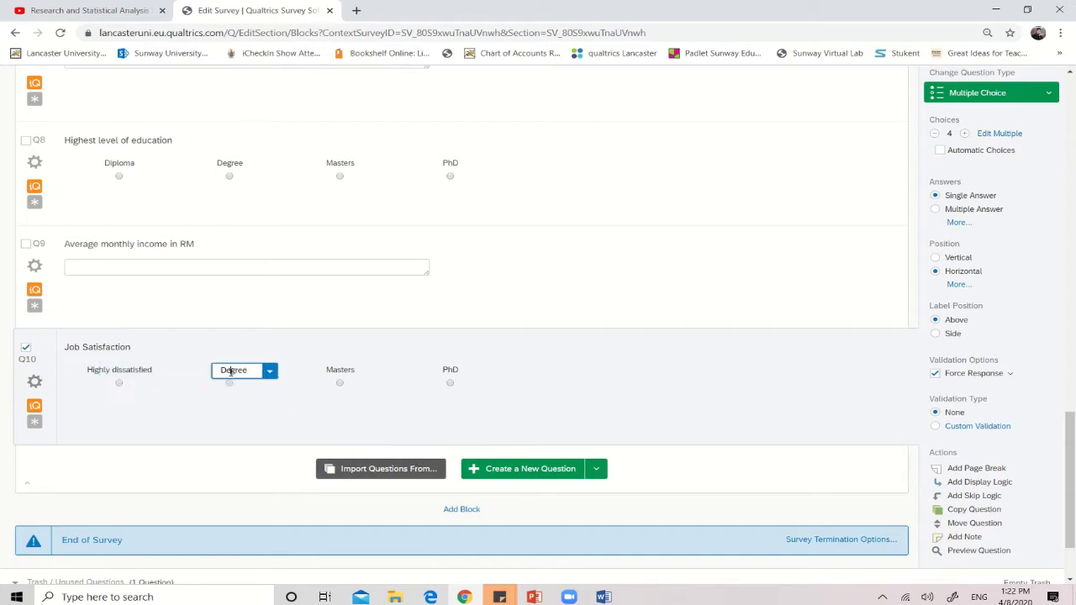
key(BackSpace)
key(BackSpace)
key(BackSpace)
key(BackSpace)
key(BackSpace)
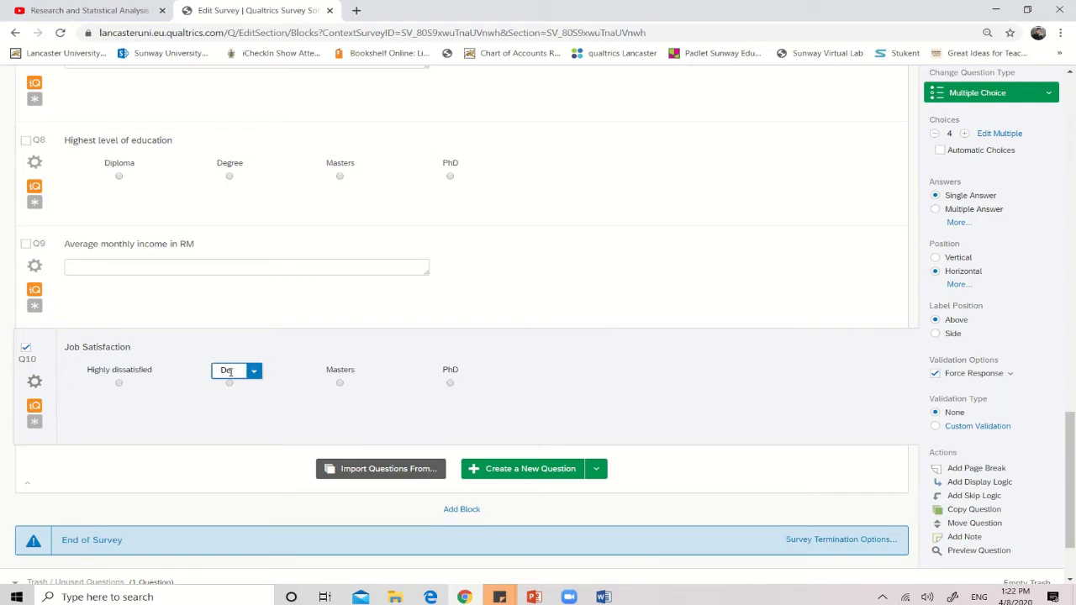
text(issatisfied)
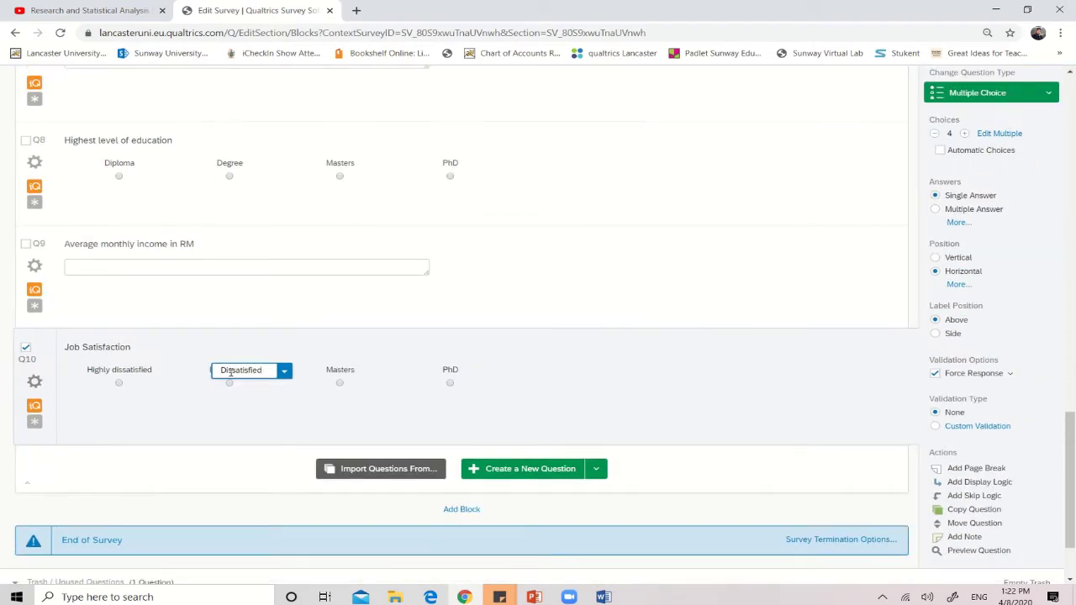
click(352, 374)
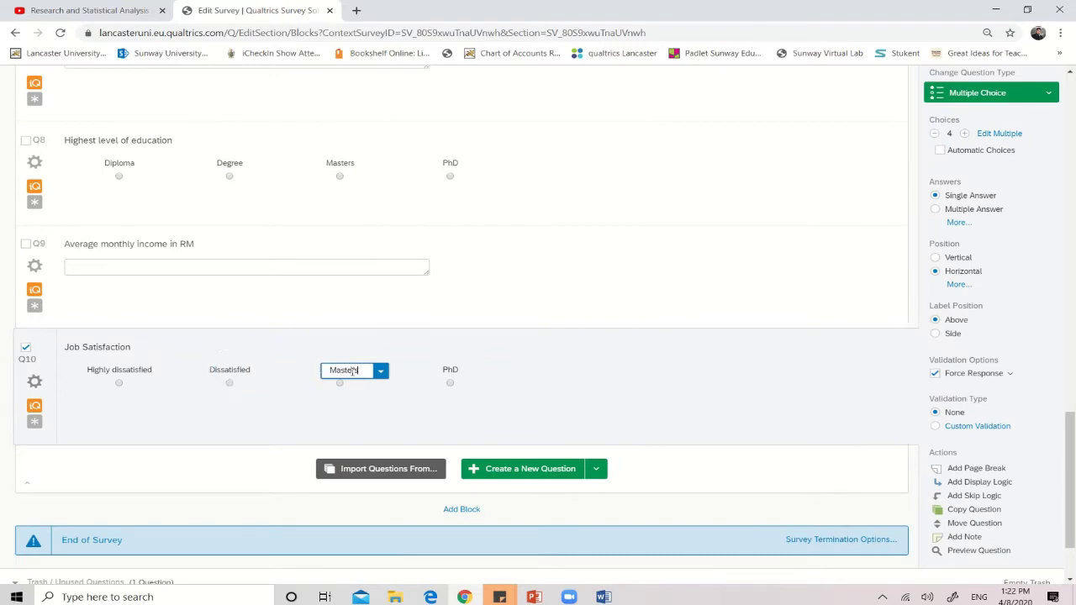
double_click(352, 370)
text(S)
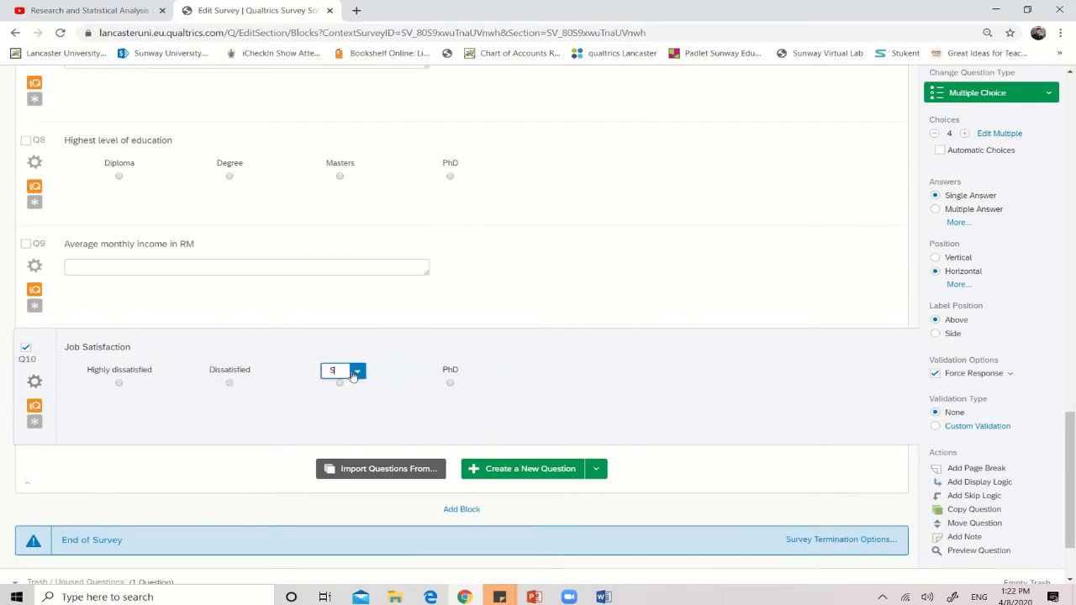
text(atisfied)
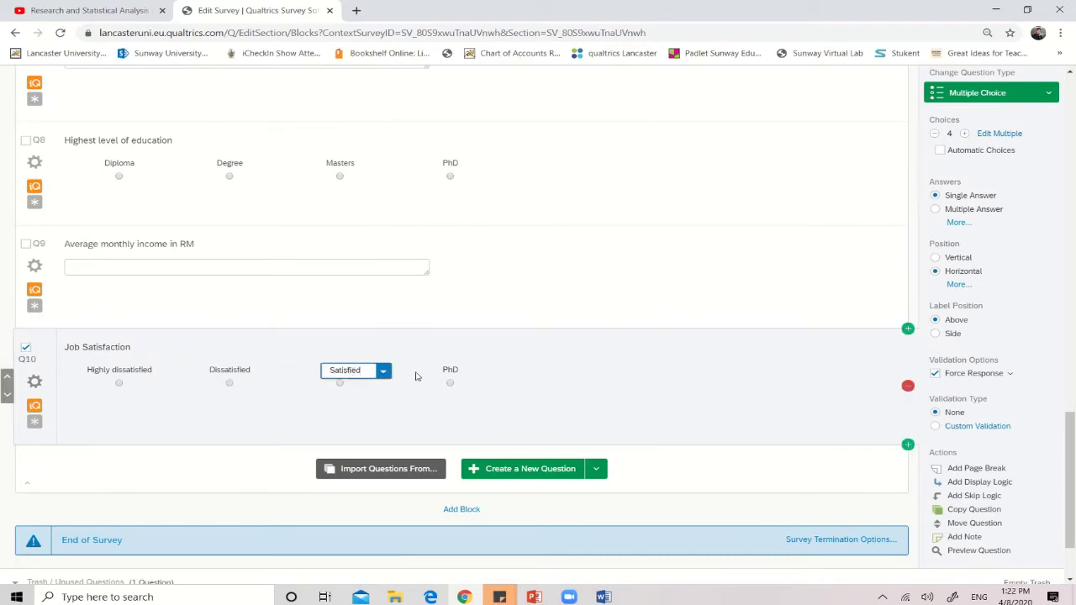
- Replace the fourth choice of the Job Satisfaction question with "Highly Satisfied"
click(455, 377)
double_click(455, 371)
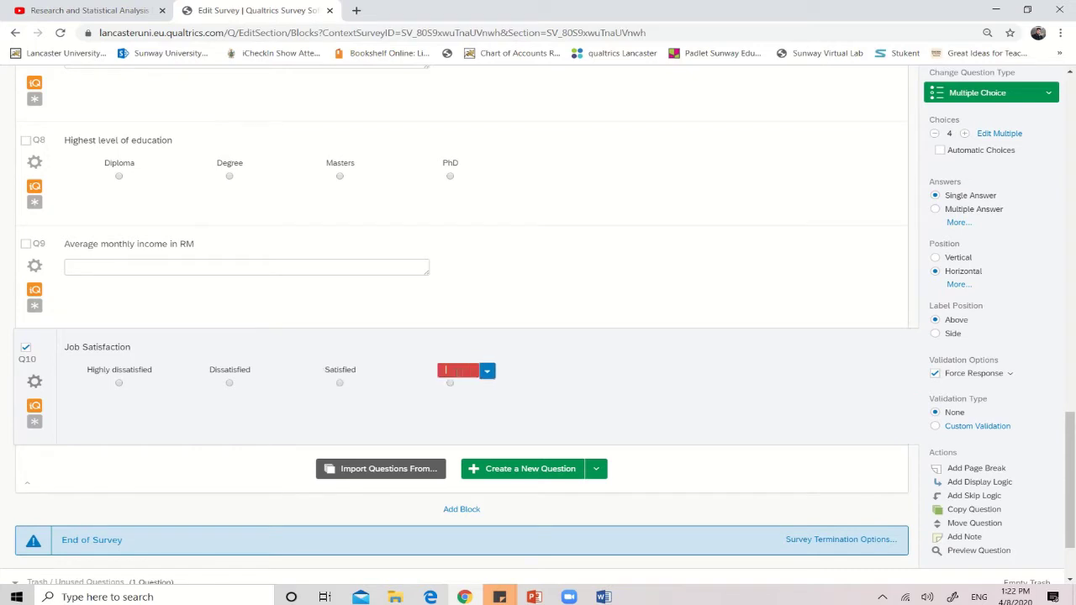
text(High)
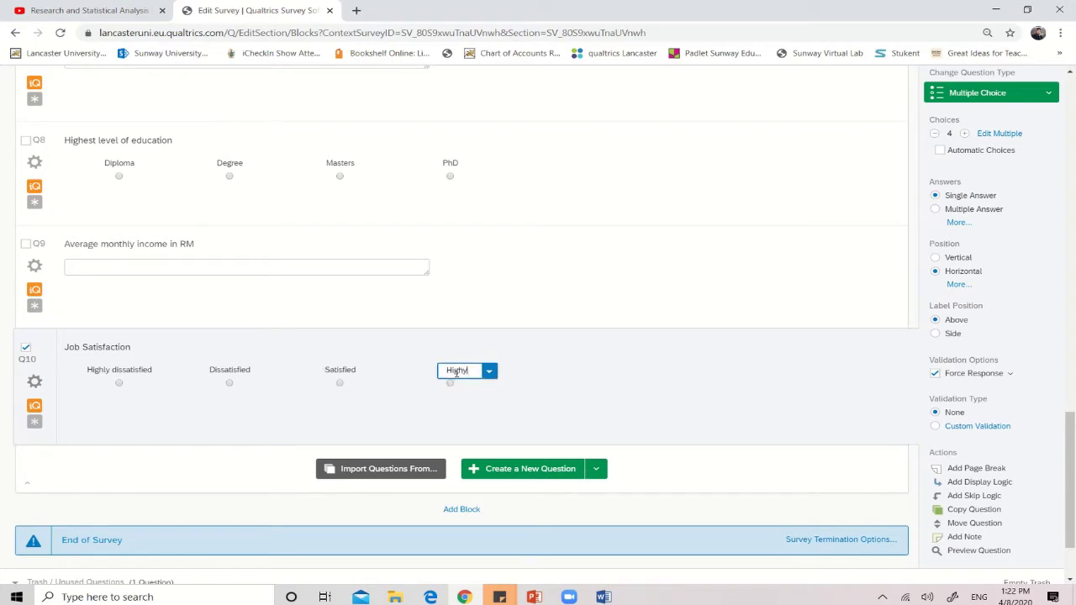
text(ly Satisfied)
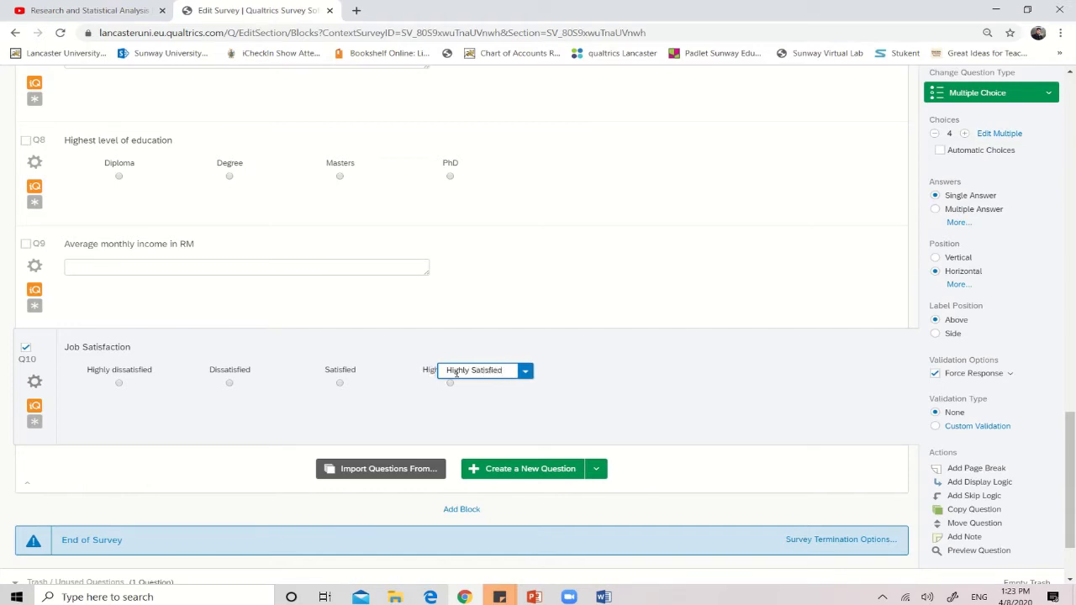
click(472, 417)
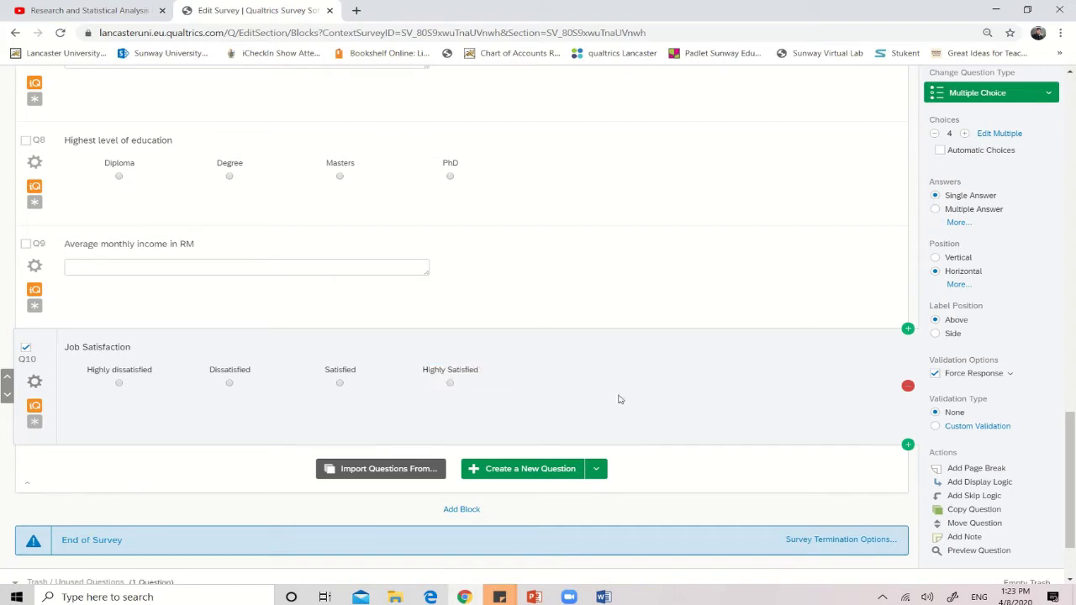
mouse_move(1073, 425)
mouse_down()
mouse_move(1071, 94)
mouse_move(1074, 431)
mouse_up()
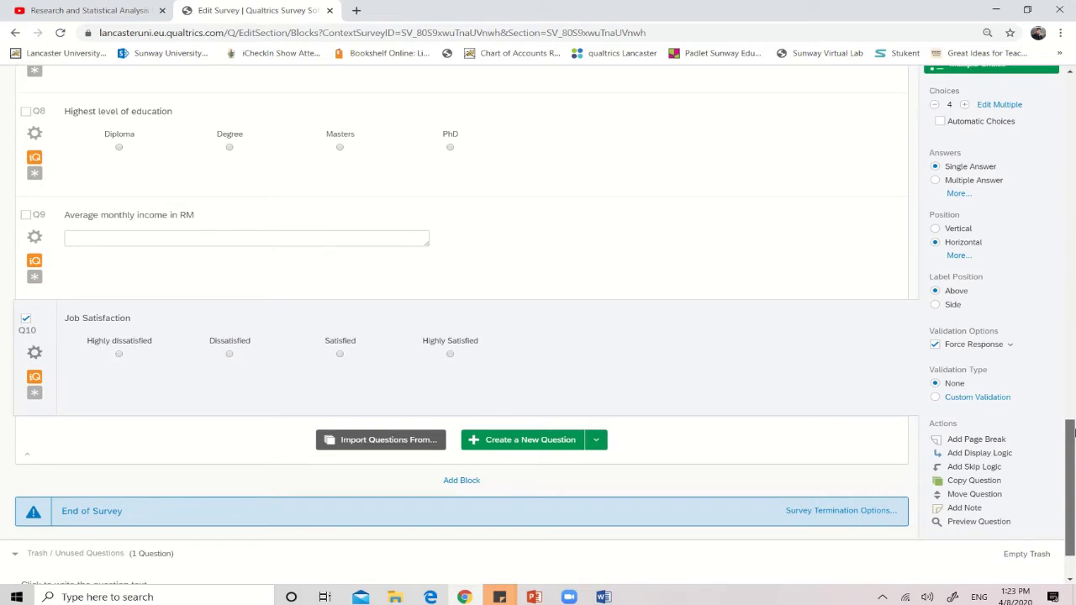
drag(1071, 431, 1072, 450)
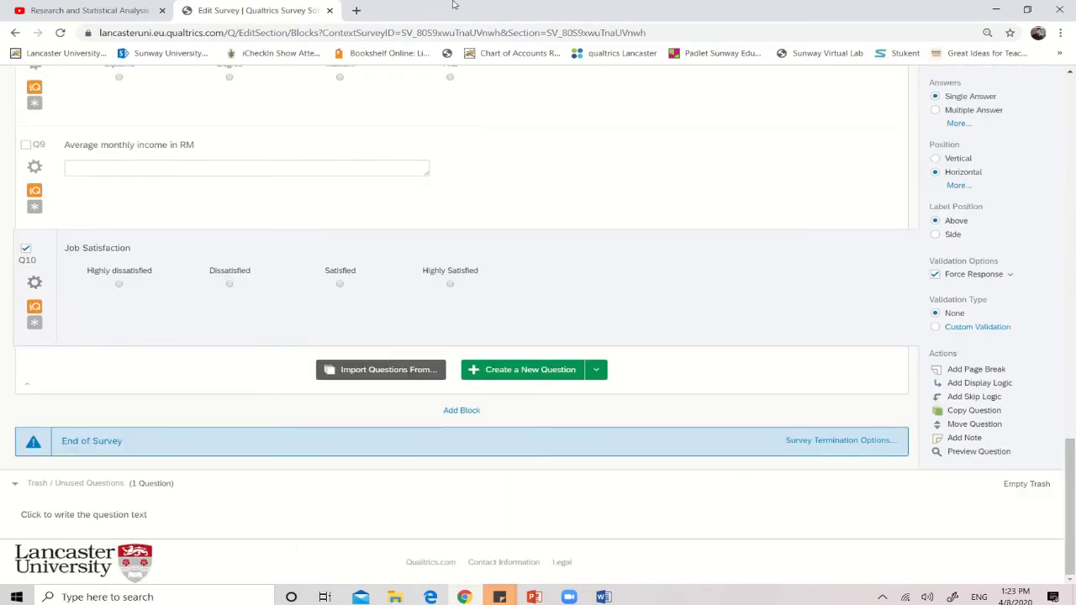
mouse_move(482, 21)
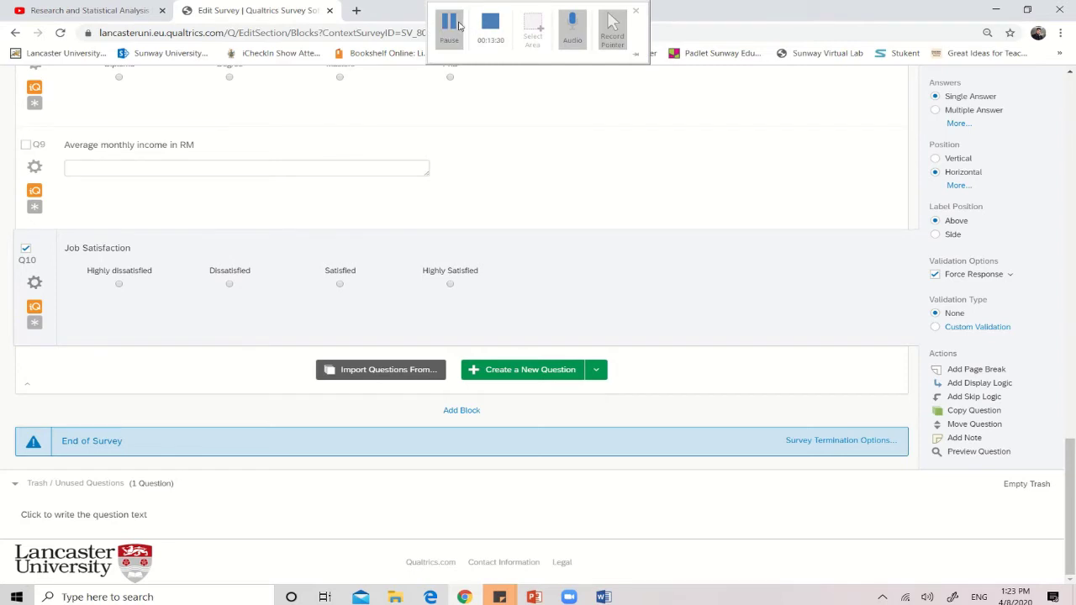
click(458, 25)
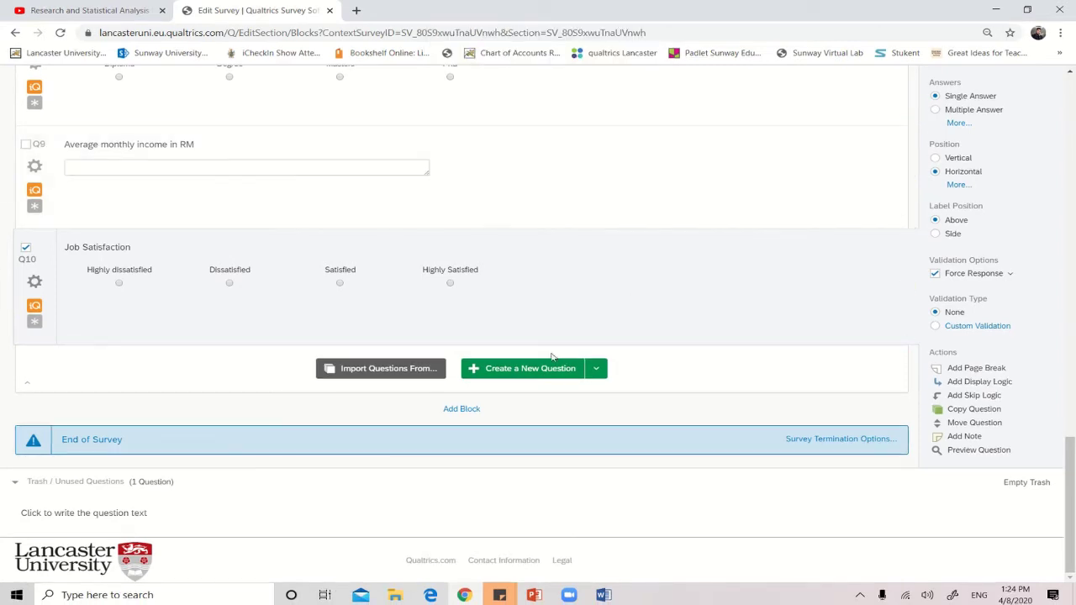
- Add a new block after the Job Satisfaction question's block and name it "Market Orientation"
click(469, 412)
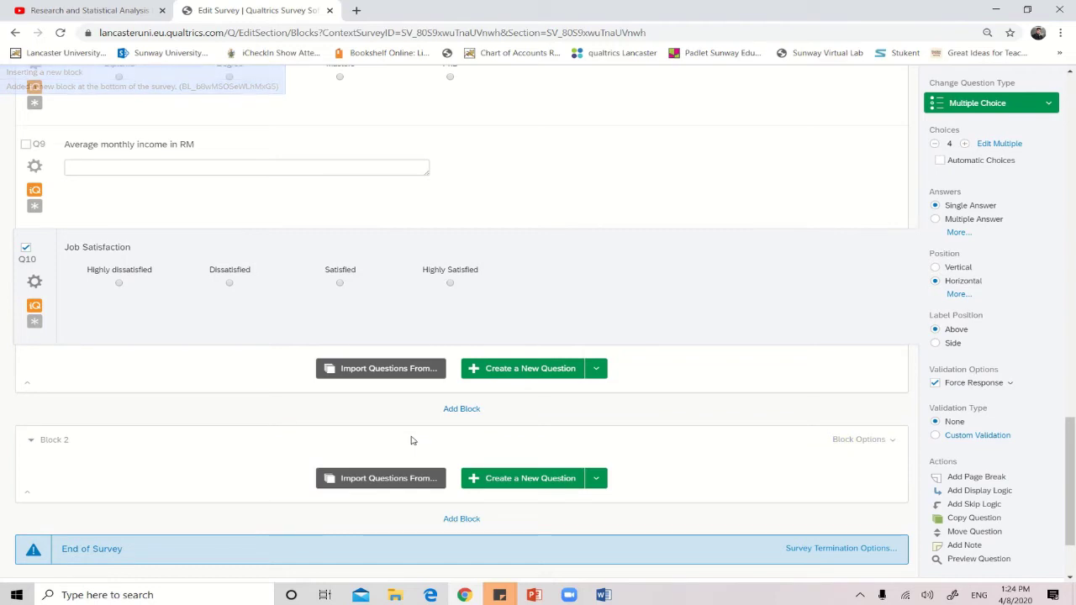
click(50, 439)
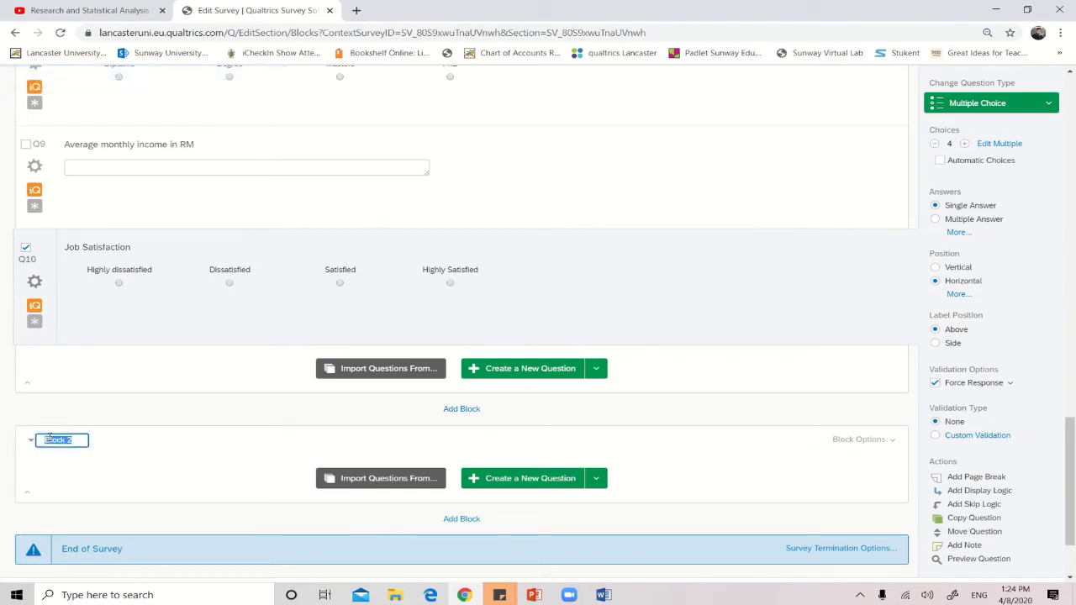
text(Market Orient)
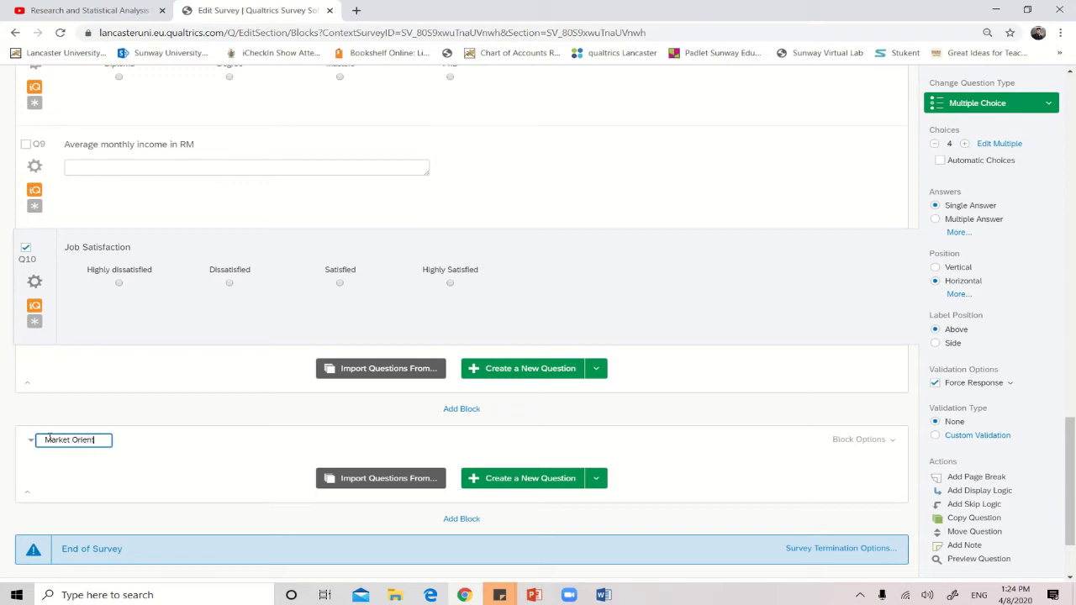
text(ation)
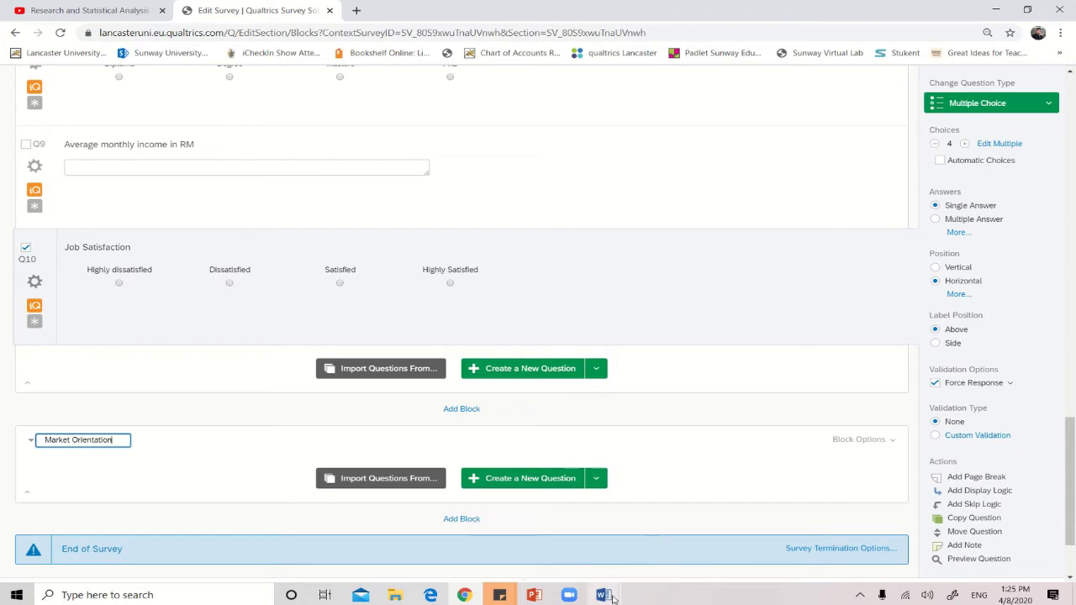
- Check the Market Orientation statements in Document1 in Word and return to the survey in Chrome
mouse_move(611, 599)
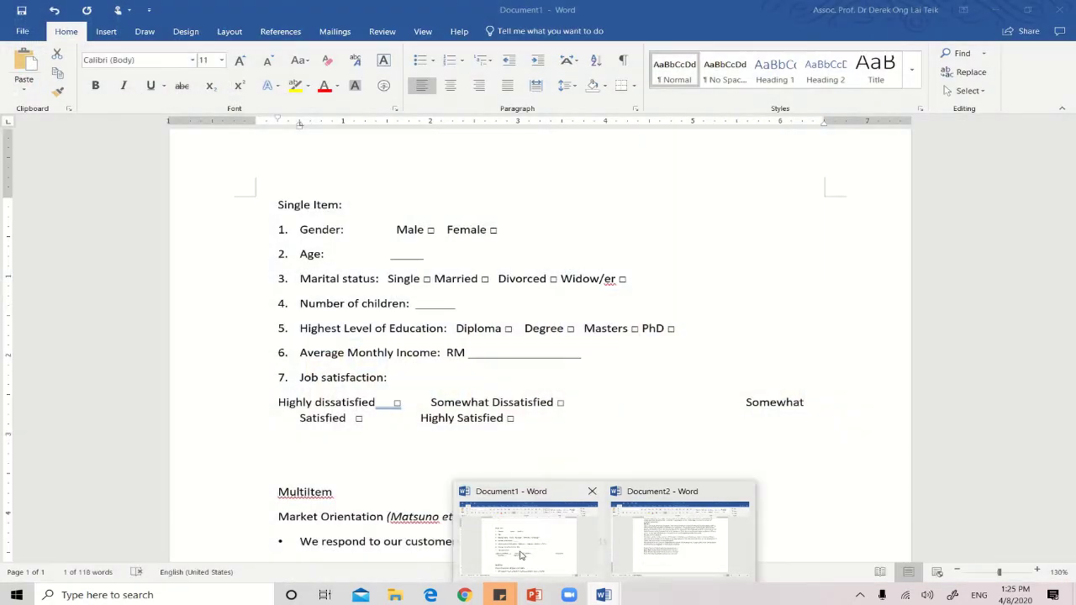
click(521, 551)
scroll(1073, 304, down, 5)
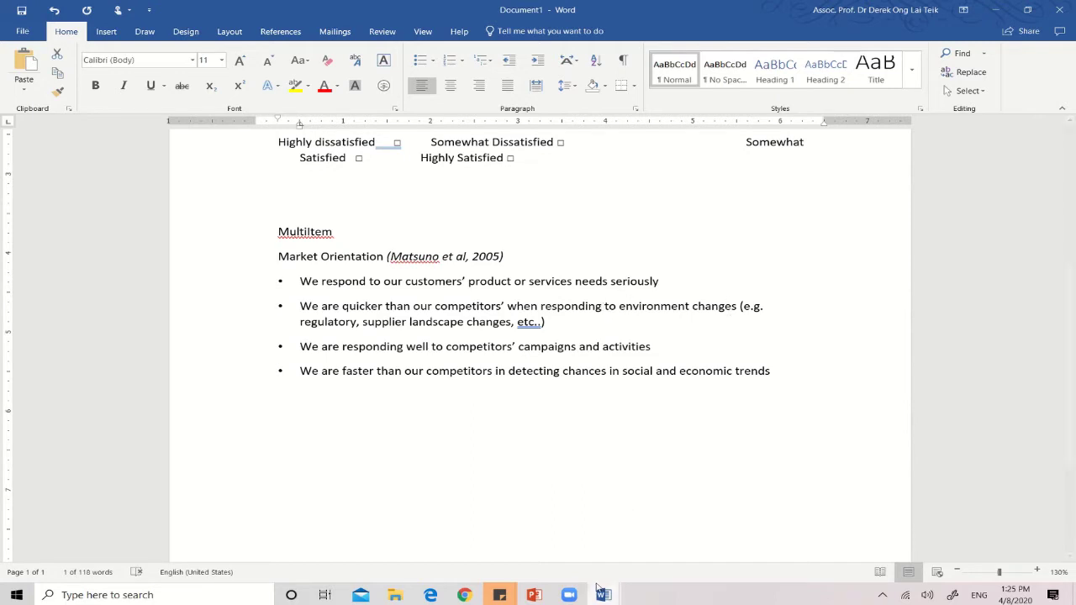
click(471, 597)
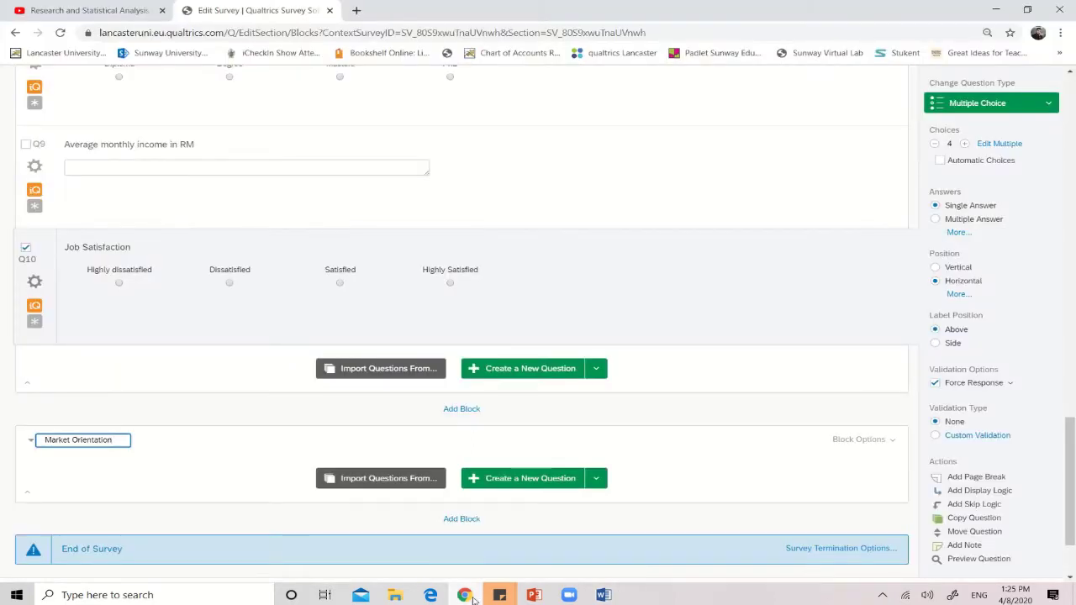
click(680, 486)
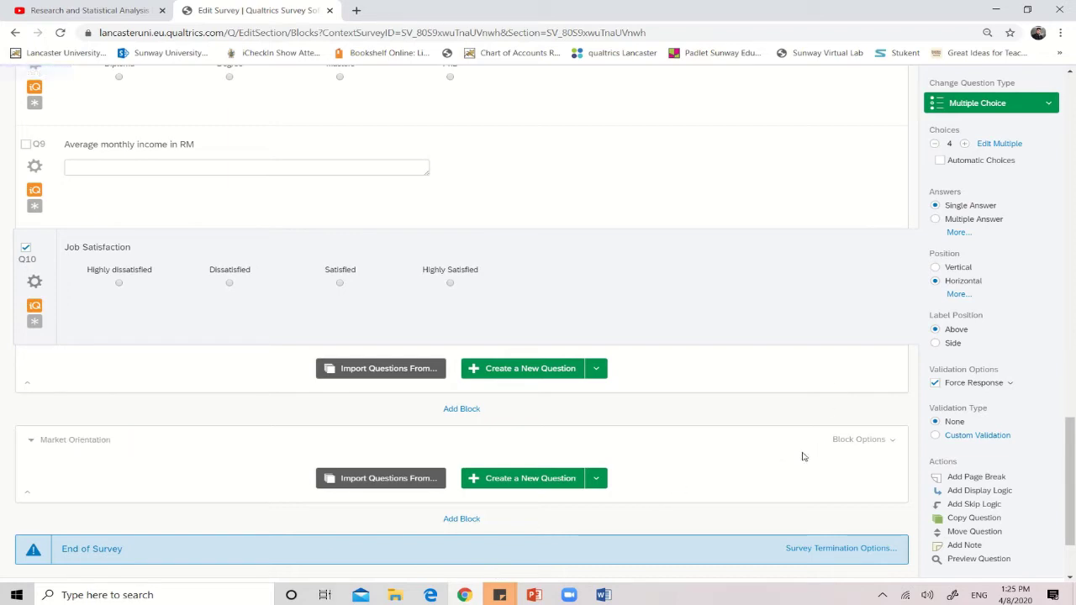
- Add a question to the Market Orientation block starting with "Please indicate the level of agreeability towards the following statements based on the the"
click(507, 480)
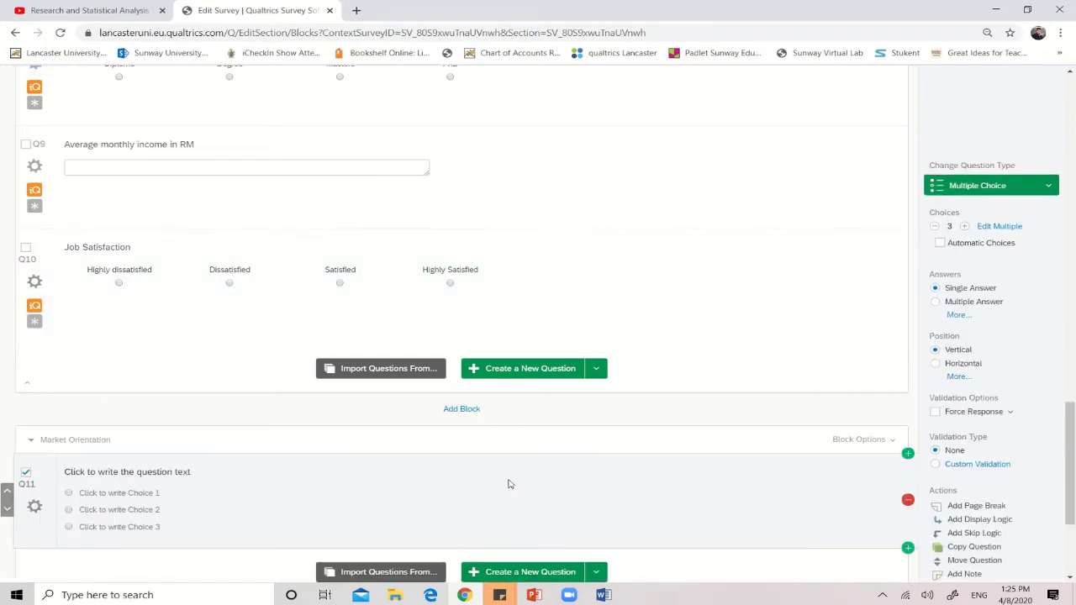
click(213, 471)
text(Pl)
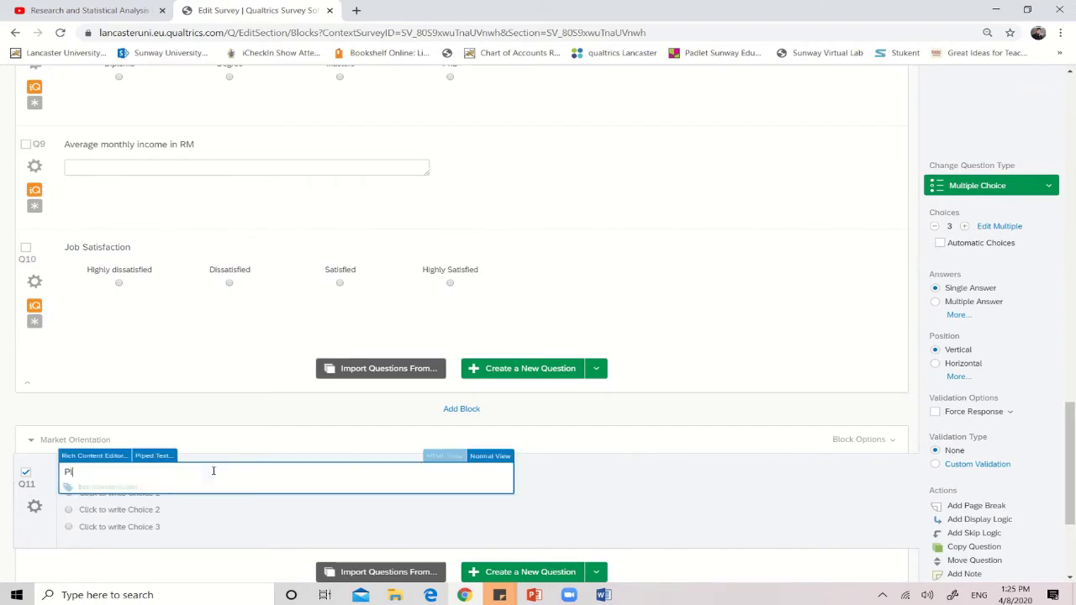
text(ease asnwer)
key(BackSpace)
key(BackSpace)
key(BackSpace)
key(BackSpace)
key(BackSpace)
key(BackSpace)
text(indicate the level of agrreab)
key(BackSpace)
key(BackSpace)
key(BackSpace)
key(BackSpace)
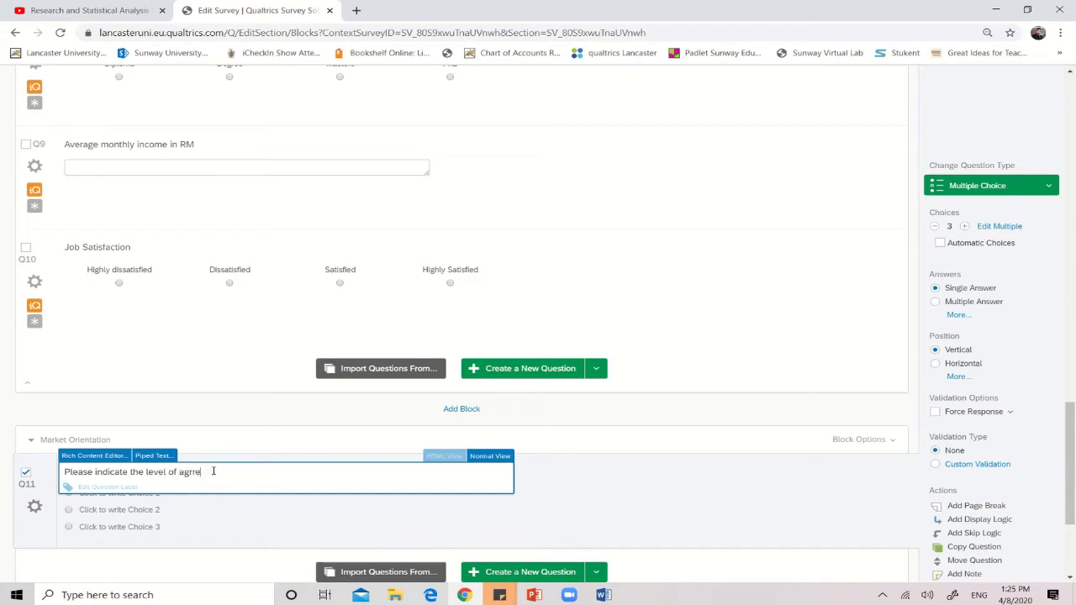
text(eeability towards (the following statenm)
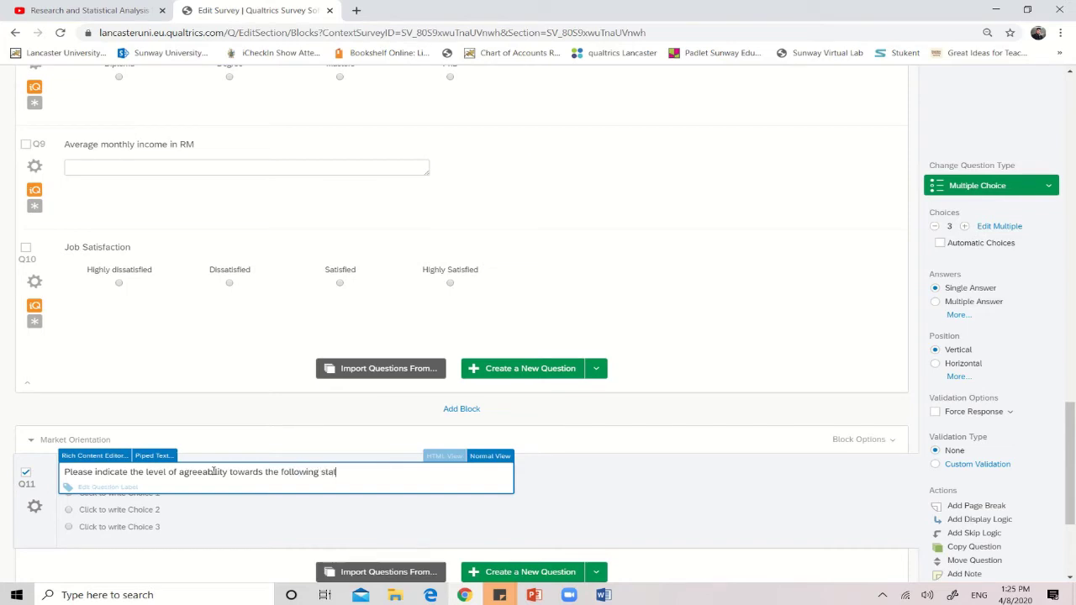
key(BackSpace)
key(BackSpace)
text(ments based on the the)
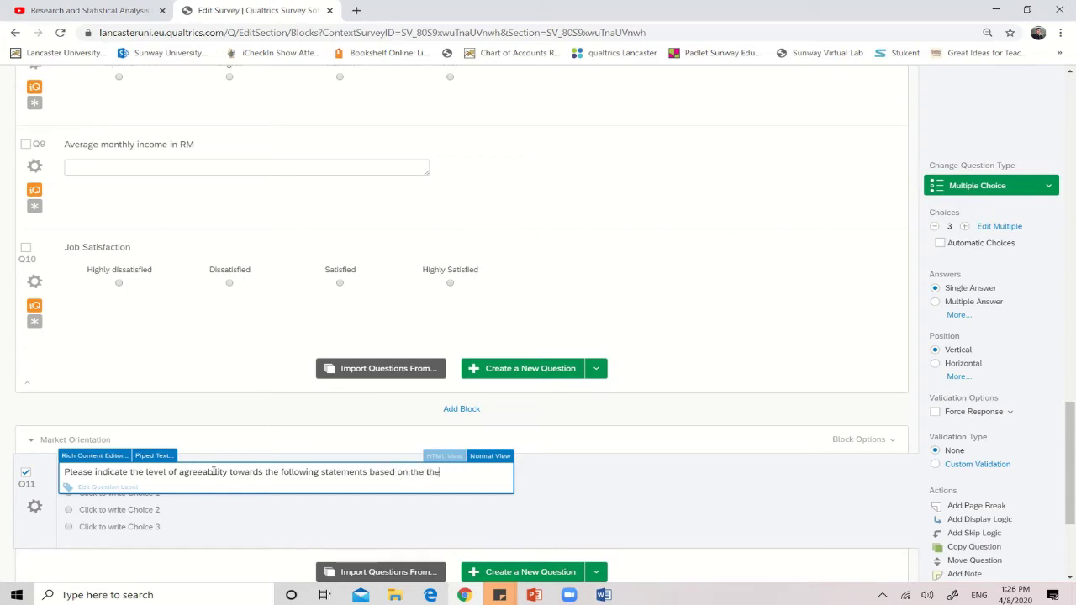
- Complete the new question's text with "scale from 1 to 5 (1 being Strongly Disagree and 5 being Strongly Agree)"
text( scale from 1 ()
text(o)
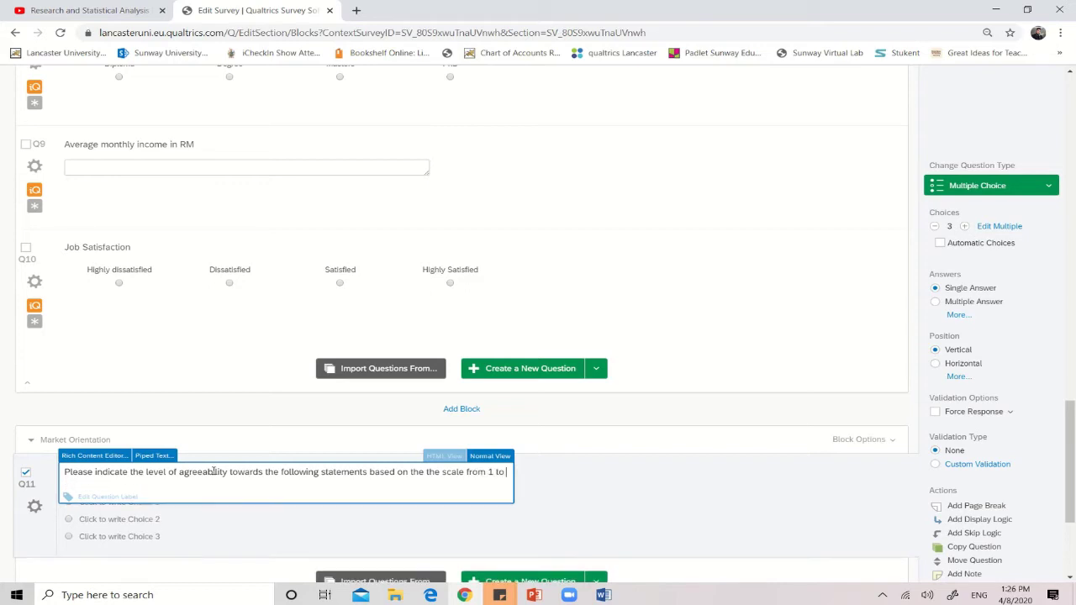
text( 5 ()
text(1 being)
text(Strongly disagee and)
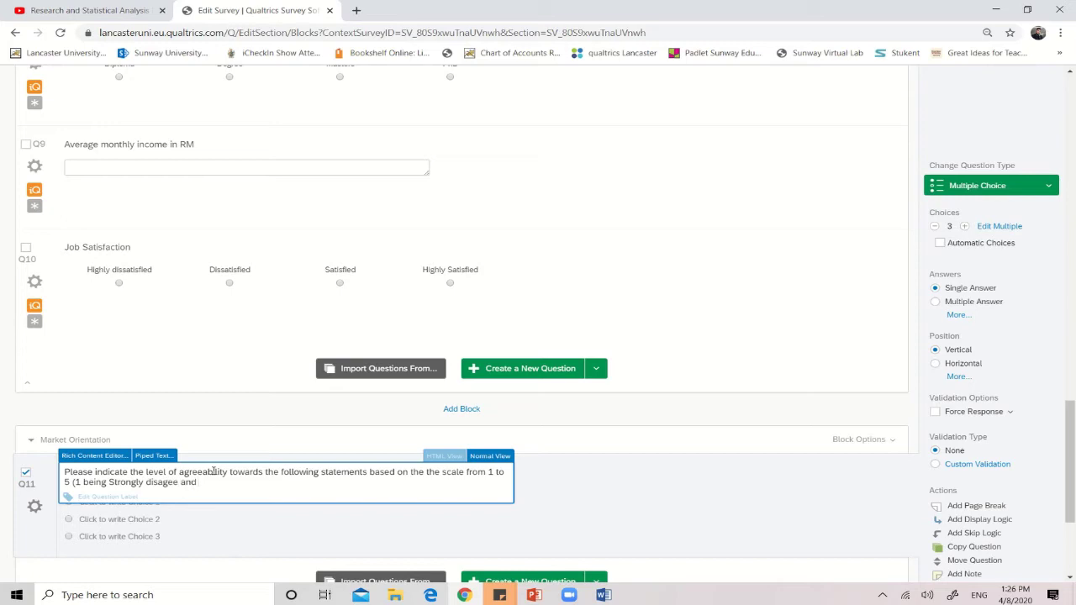
text( 5 being Strongly Agree))
click(149, 483)
key(BackSpace)
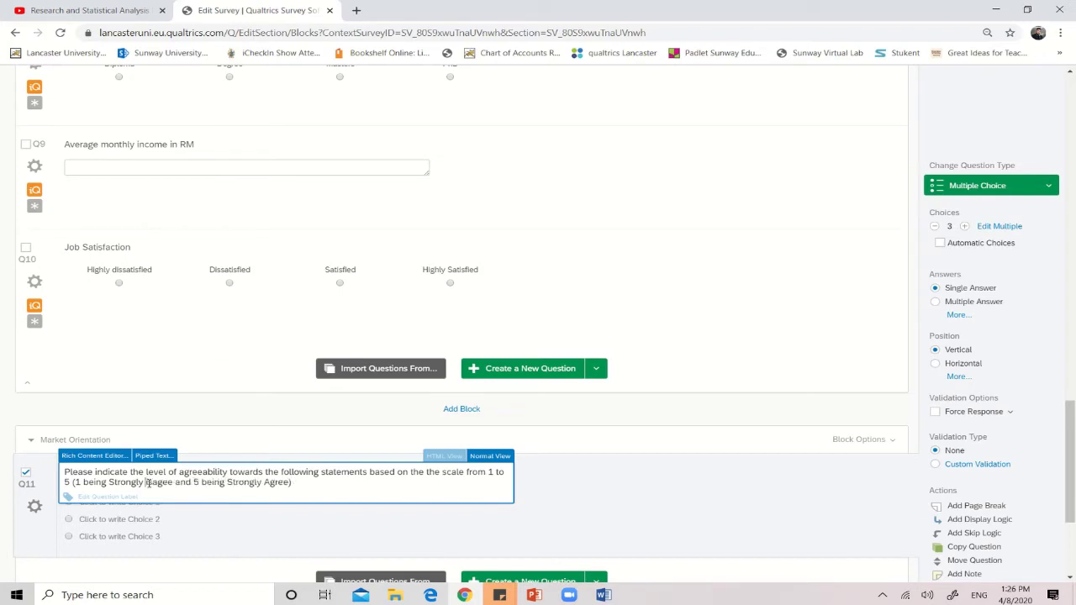
text(D)
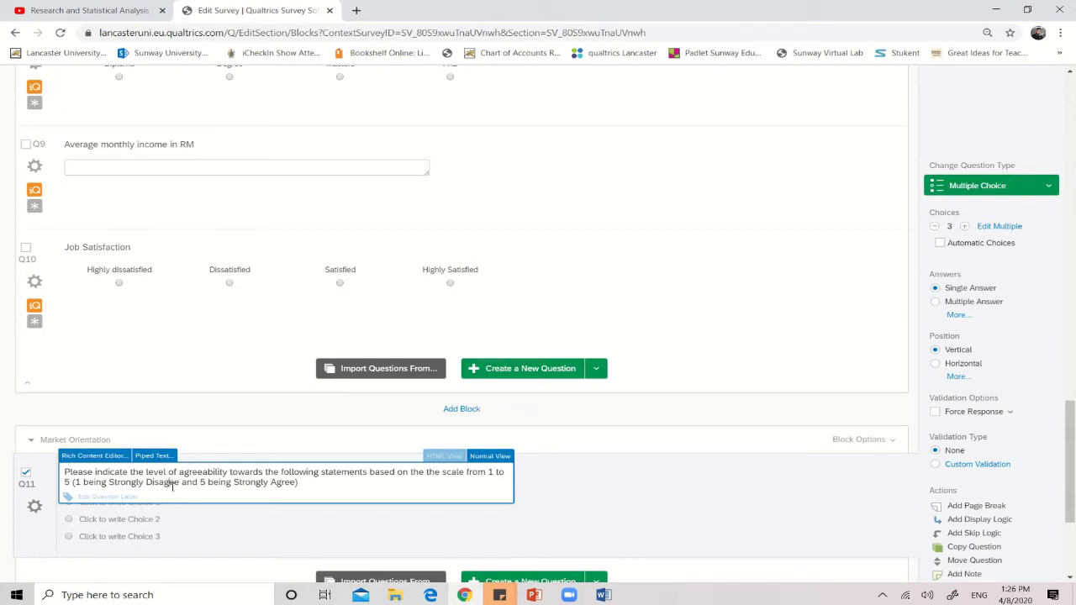
text(r)
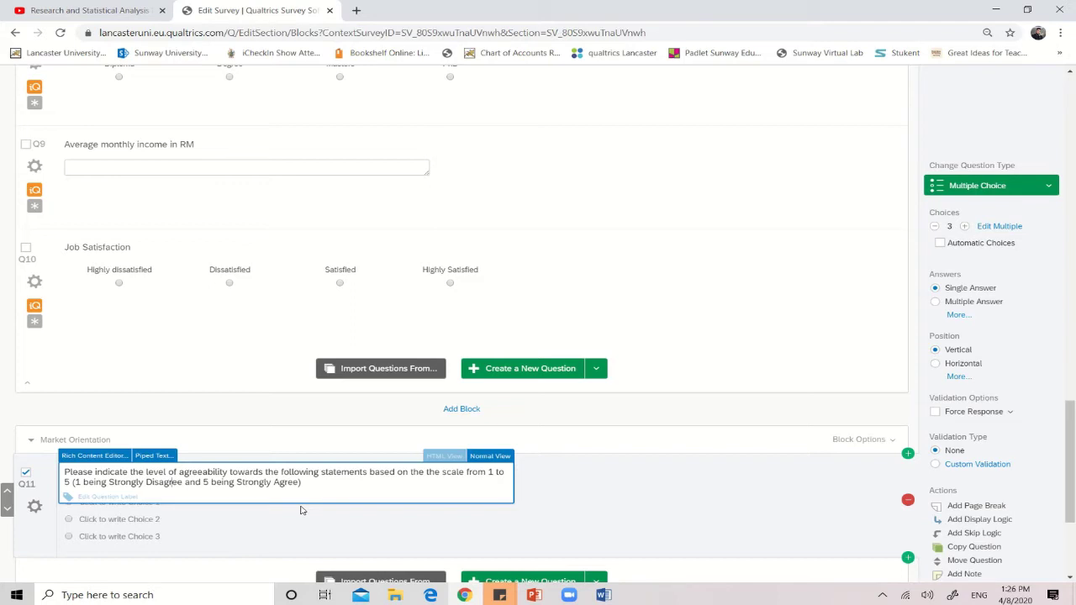
click(364, 524)
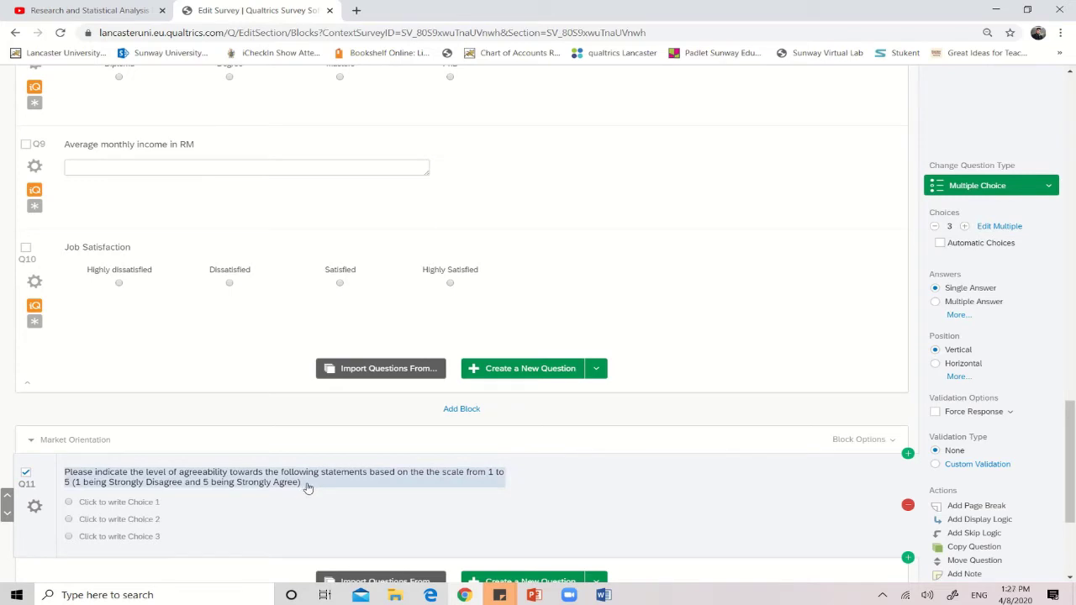
- Insert "on Market Orientation" after "the following statements" in the Q11 question text
click(344, 483)
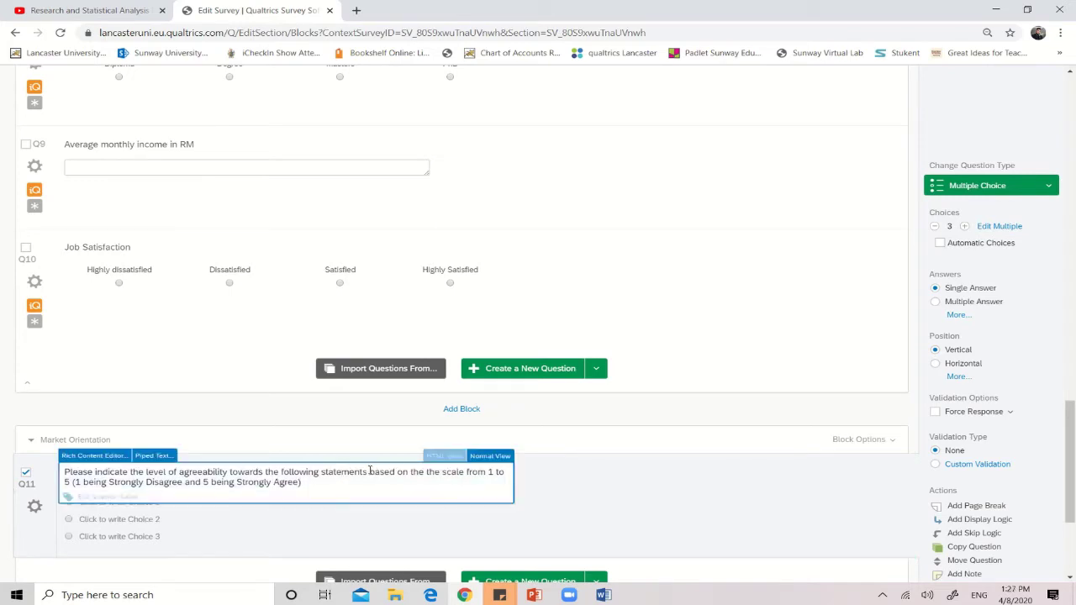
click(370, 471)
text(on Market )
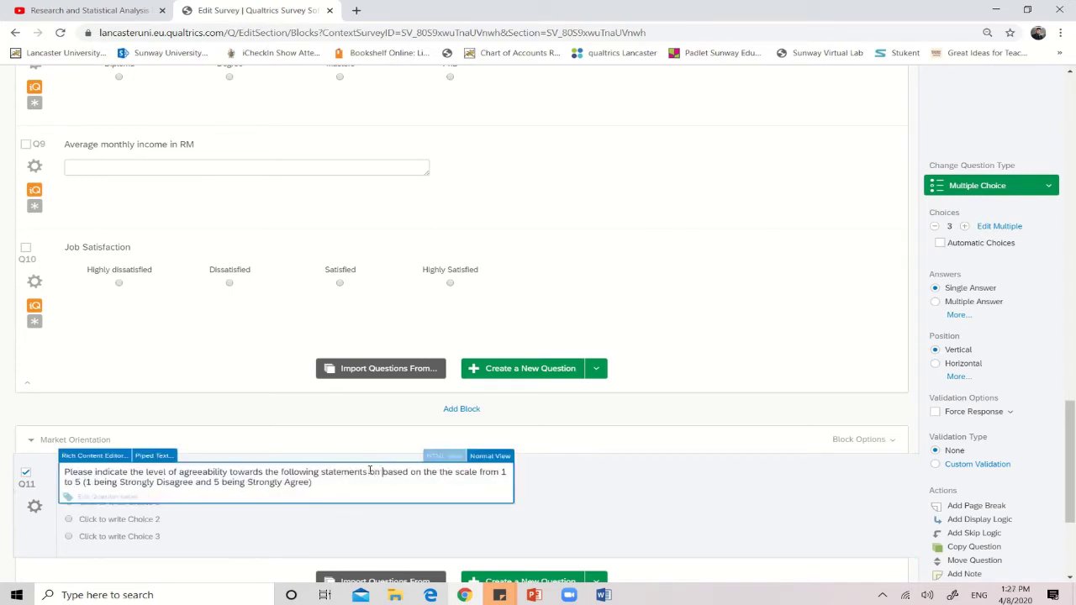
text(Orientation)
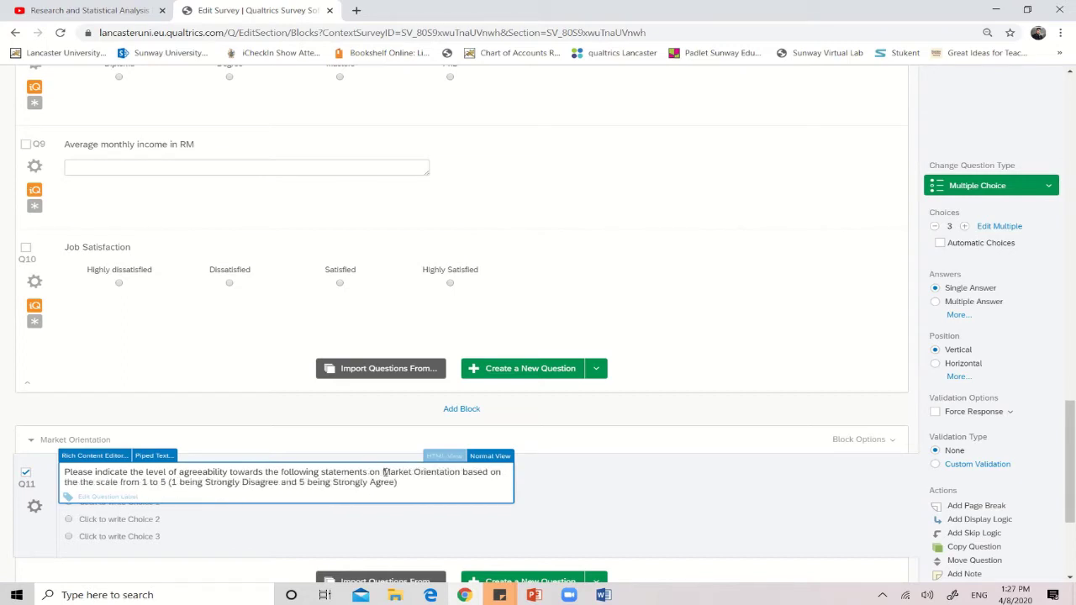
drag(383, 473, 465, 473)
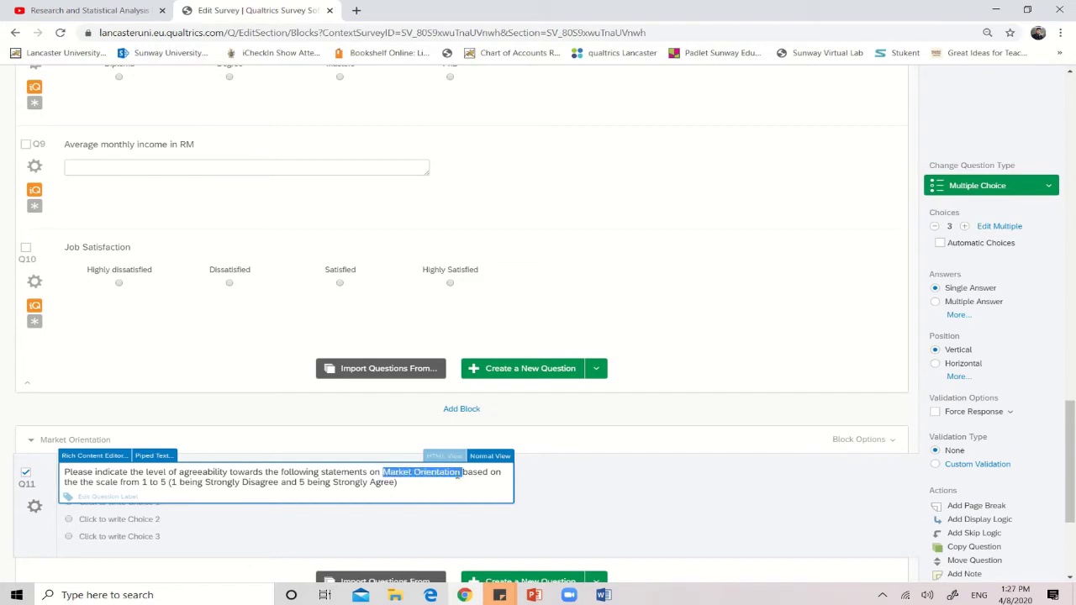
click(687, 536)
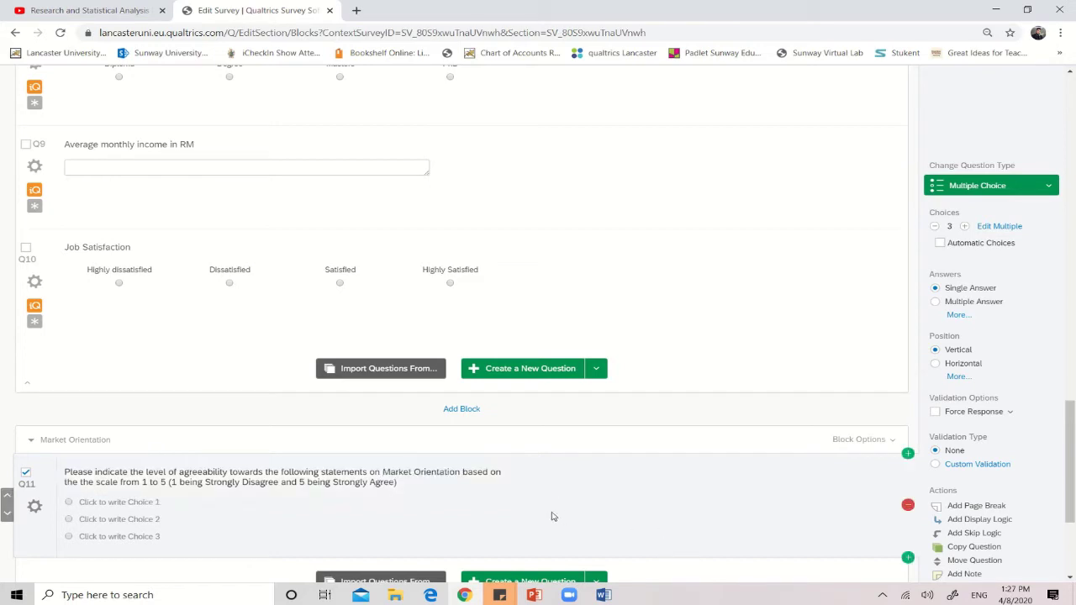
- Change the Q11 question type to a Matrix Table of the Likert, Single Answer variety
click(1048, 186)
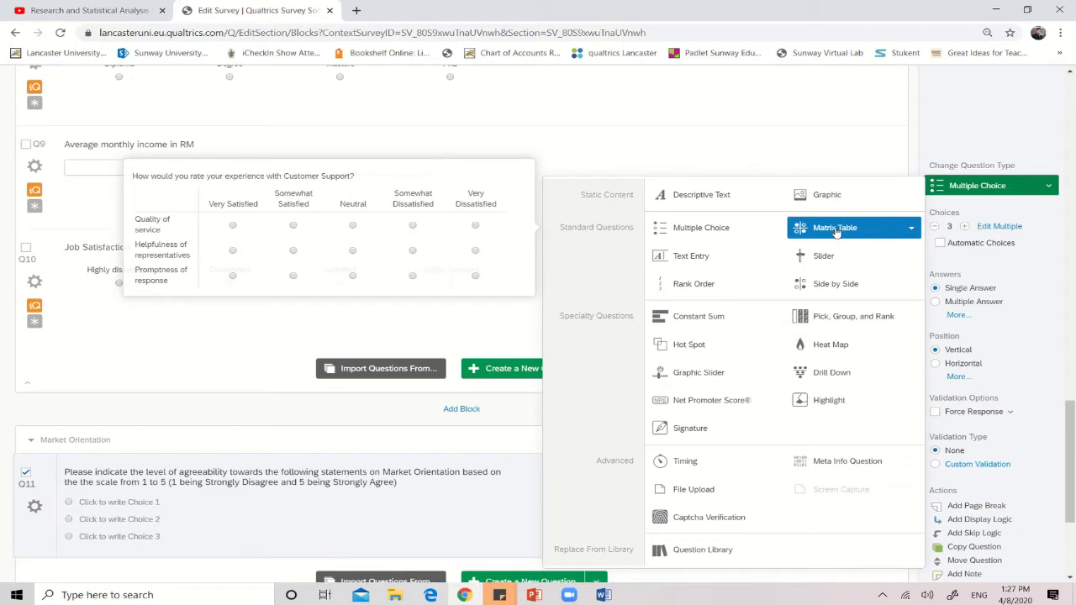
click(912, 230)
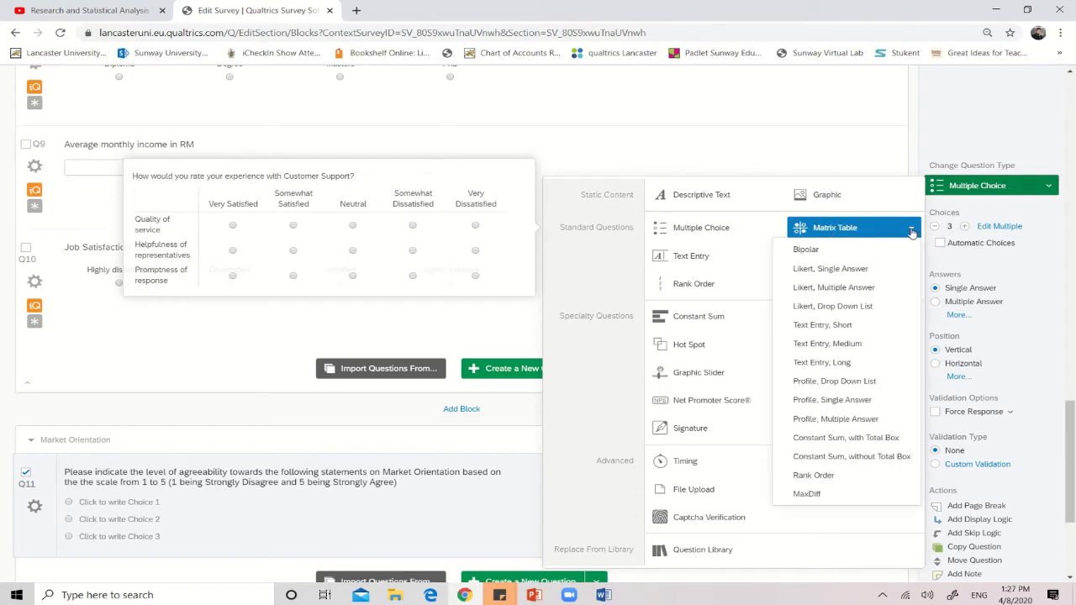
click(865, 269)
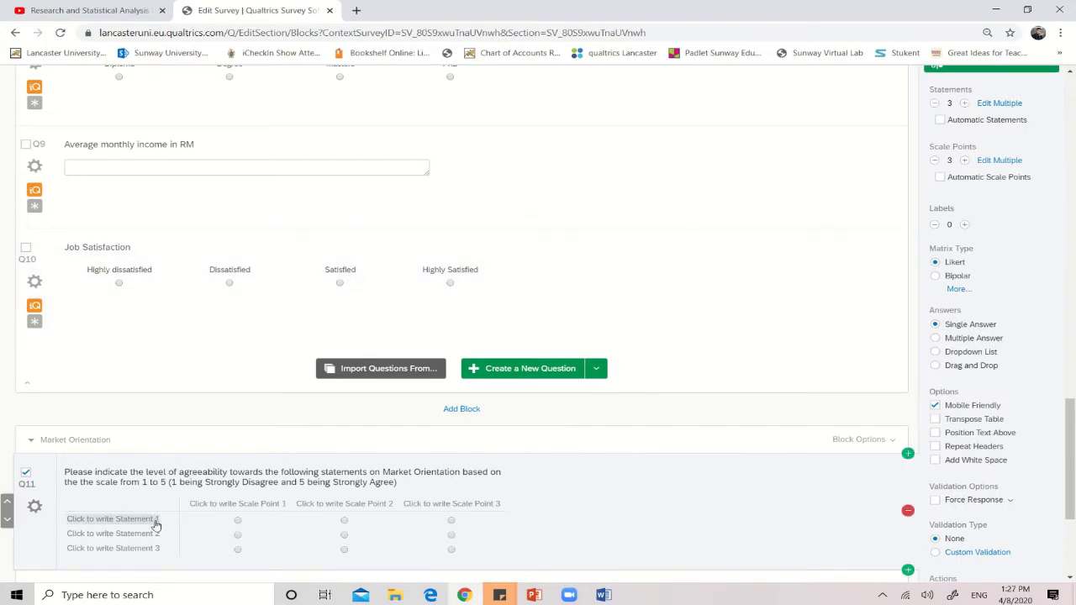
- Copy the first Market Orientation item from Word's Document1 into Statement 1 of the Qualtrics matrix, without its bullet
click(600, 597)
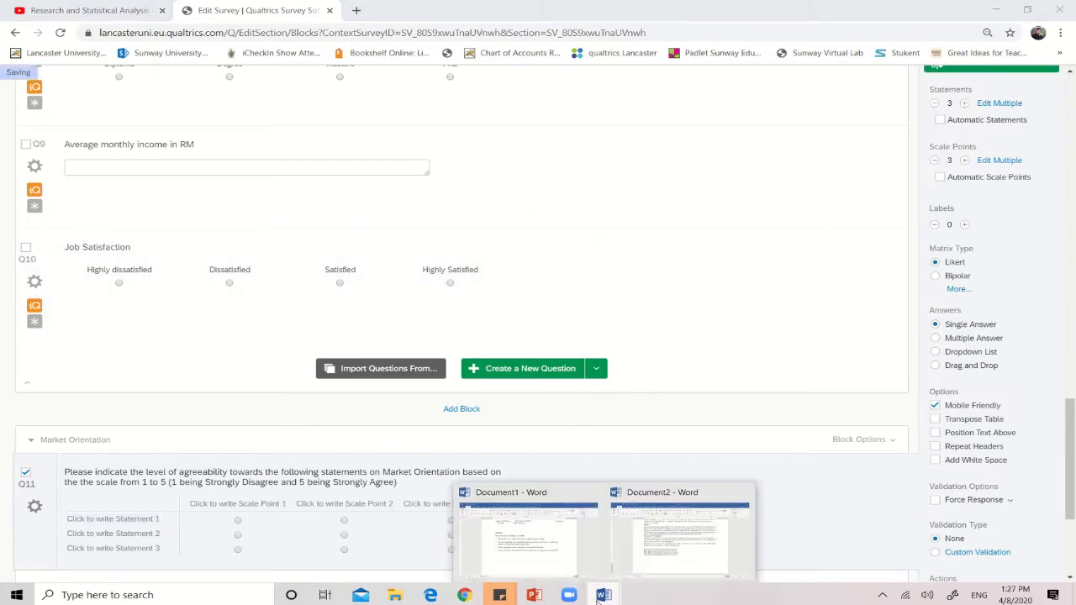
click(513, 547)
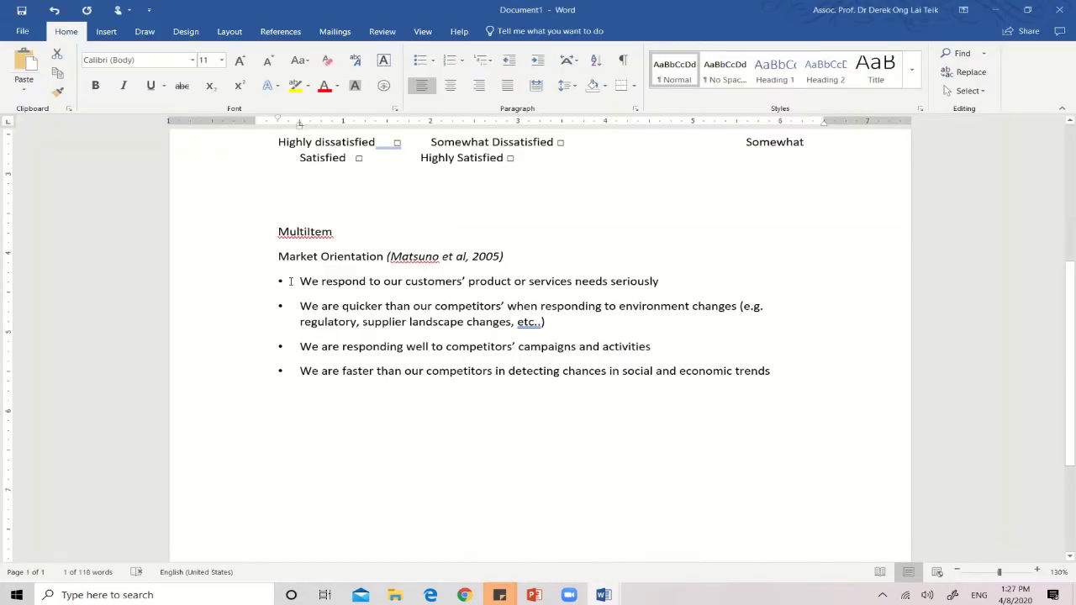
drag(300, 281, 694, 278)
key(ctrl+c)
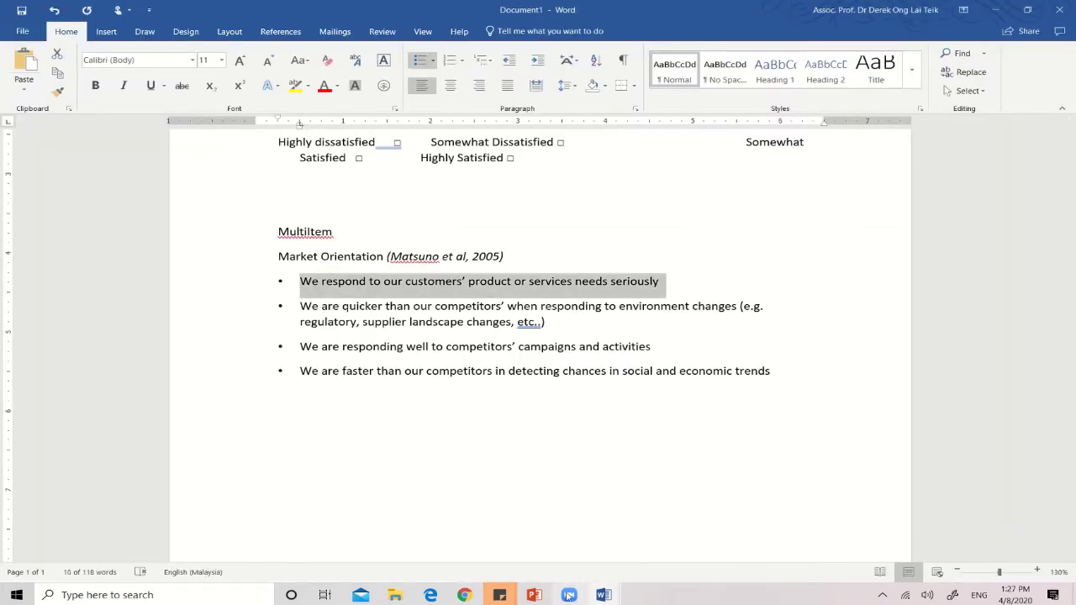
click(466, 595)
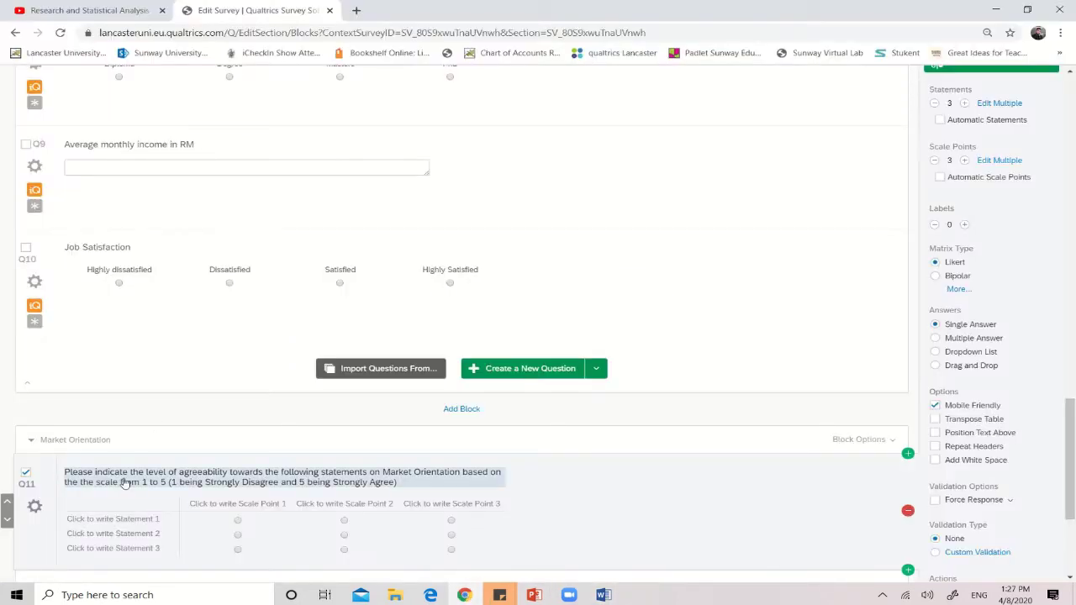
click(118, 519)
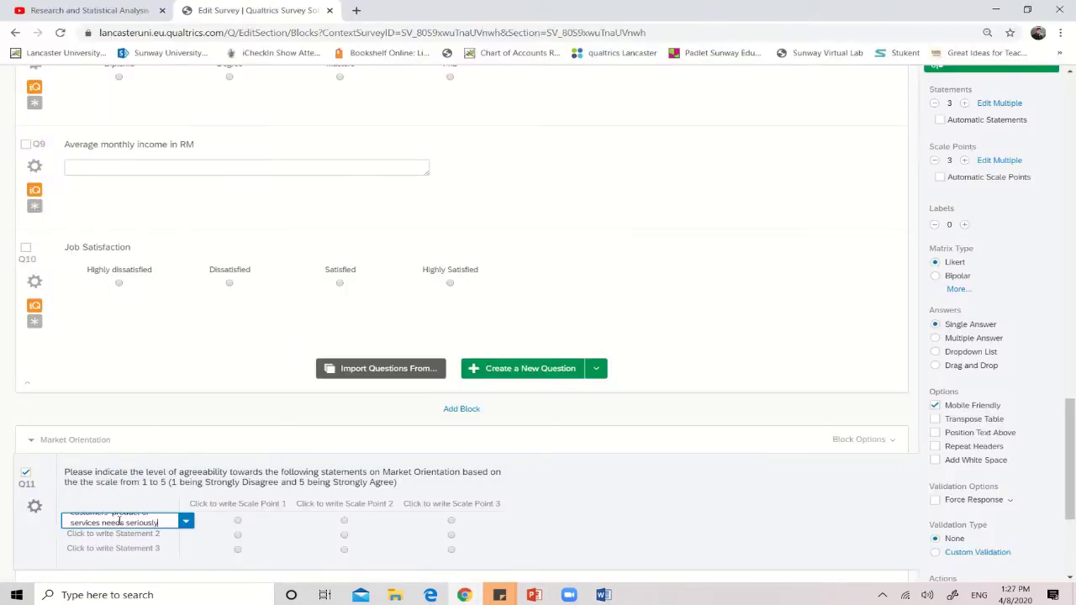
key(ctrl+v)
click(90, 520)
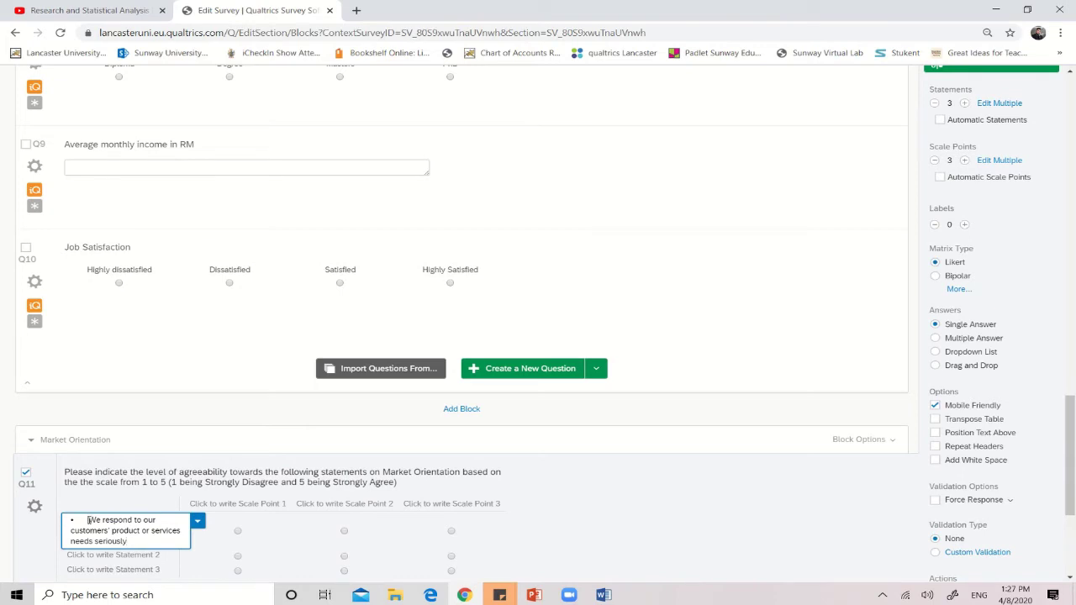
key(BackSpace)
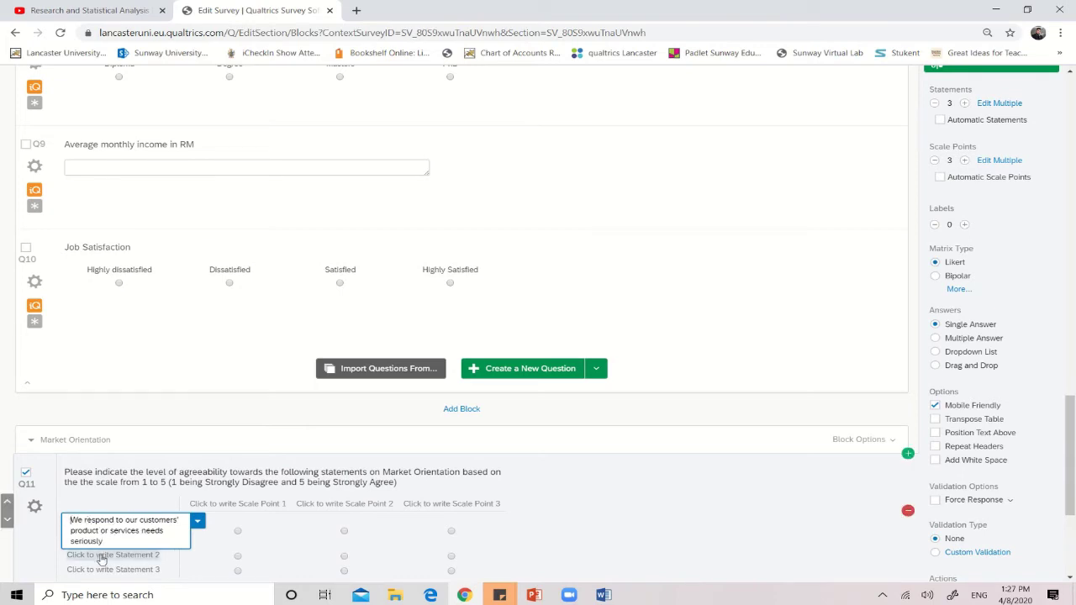
- Prefix the first matrix statement, "We respond to our customers' product or services needs seriously", with "MO1:"
click(101, 556)
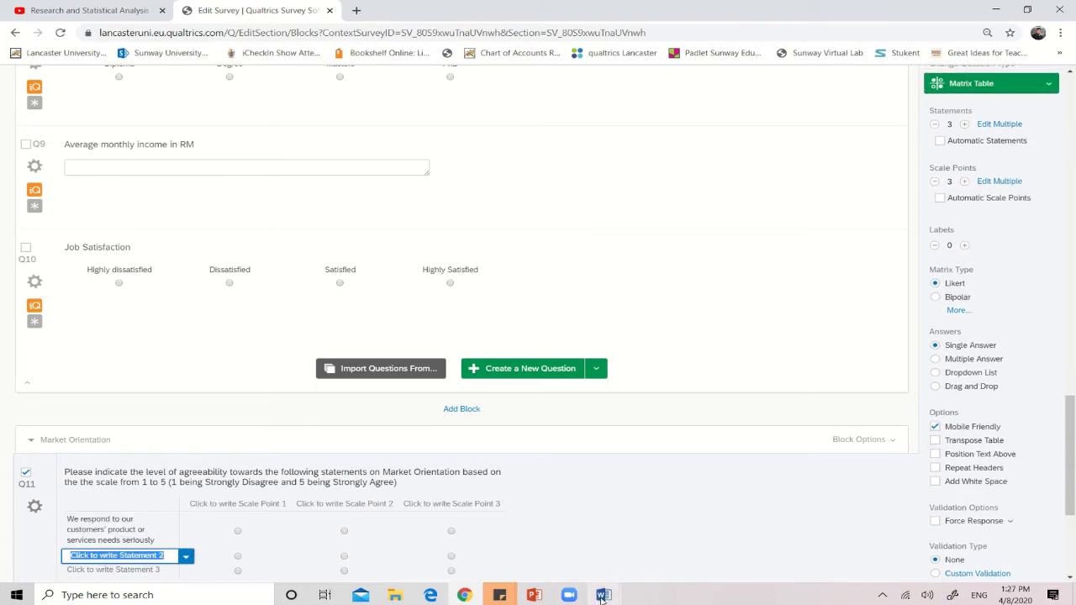
click(108, 530)
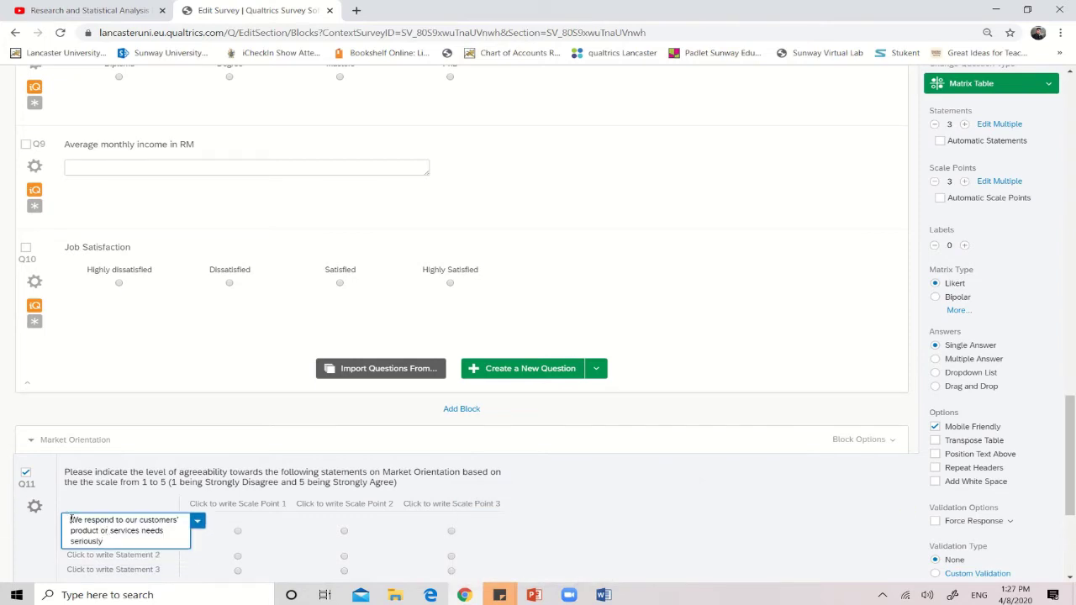
text(MO)
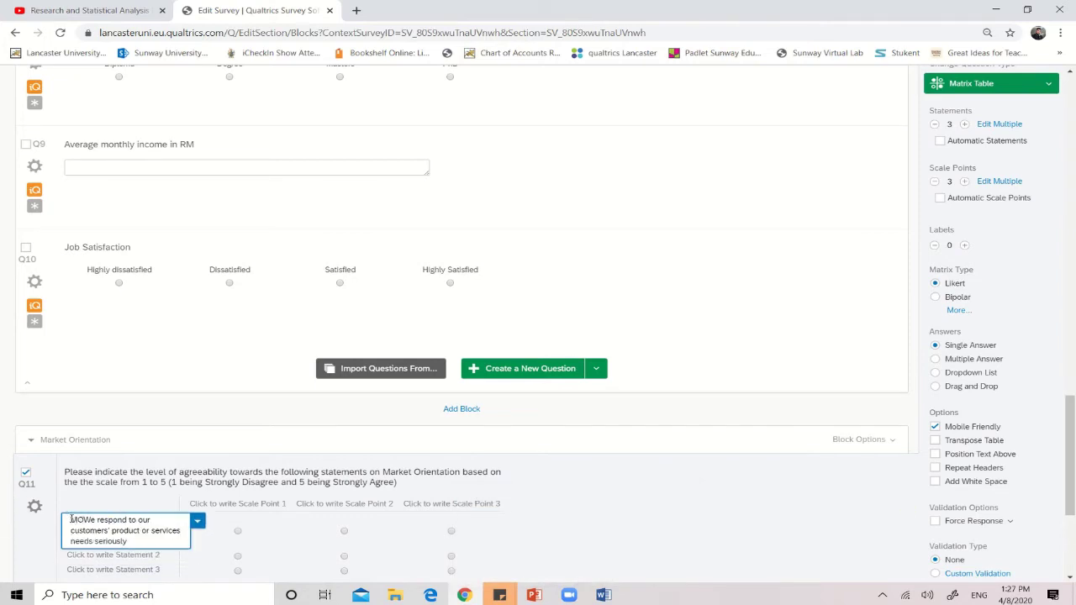
text(1:)
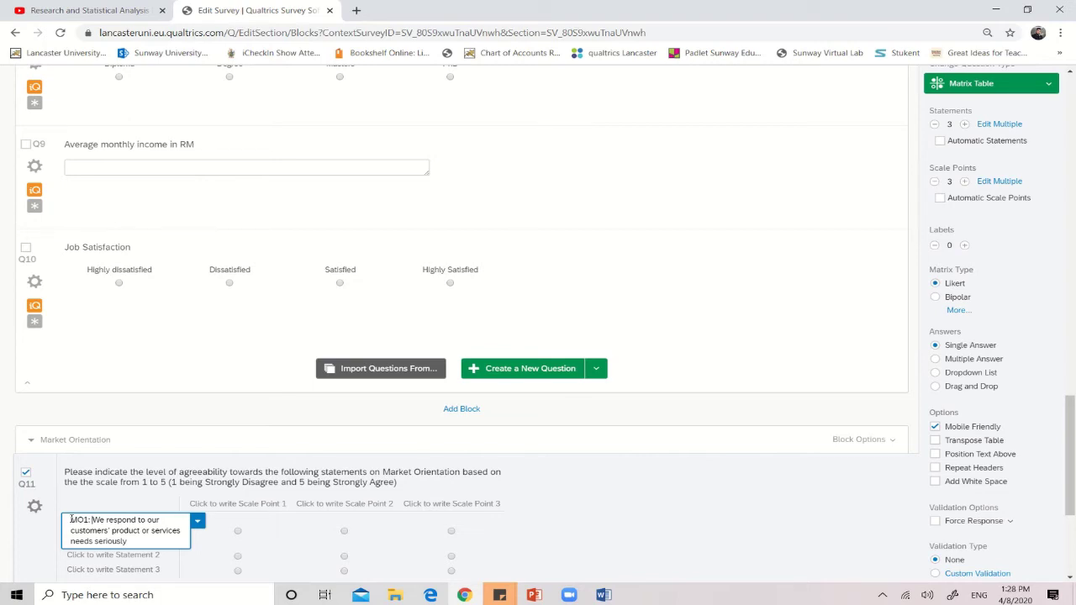
- Copy the "We are quicker than our competitors'" item from Word's Document1 into Statement 2 in Qualtrics, replacing its bullet with "MO2:"
click(110, 556)
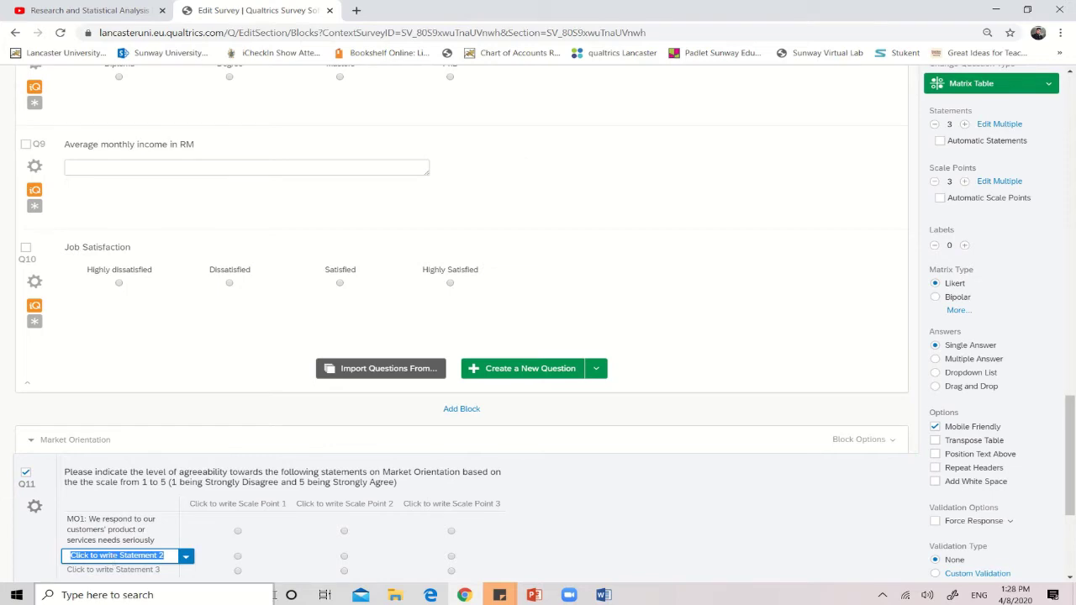
click(601, 594)
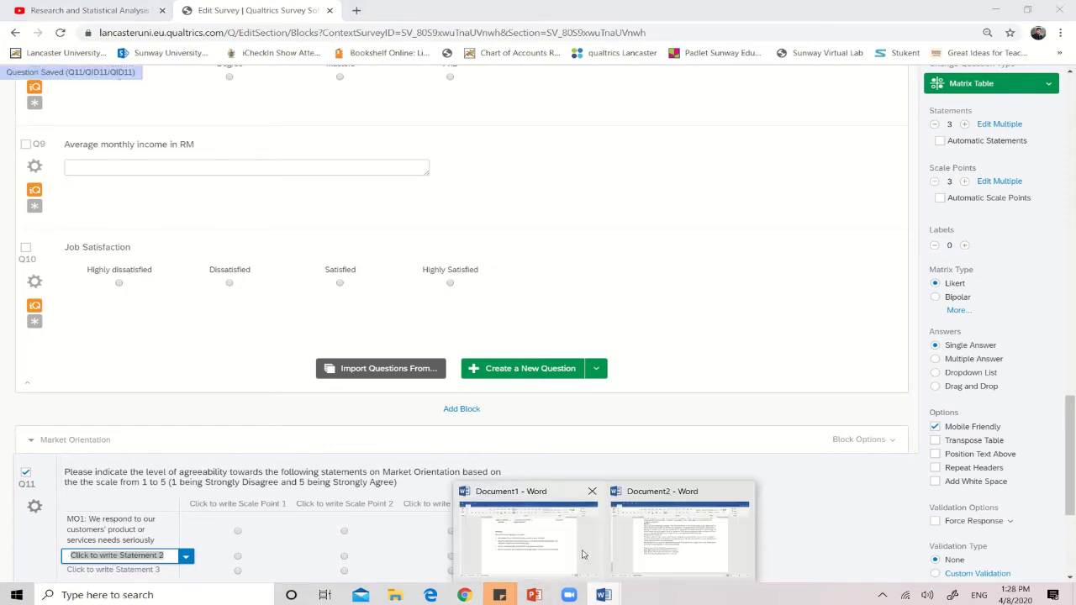
click(578, 577)
click(281, 321)
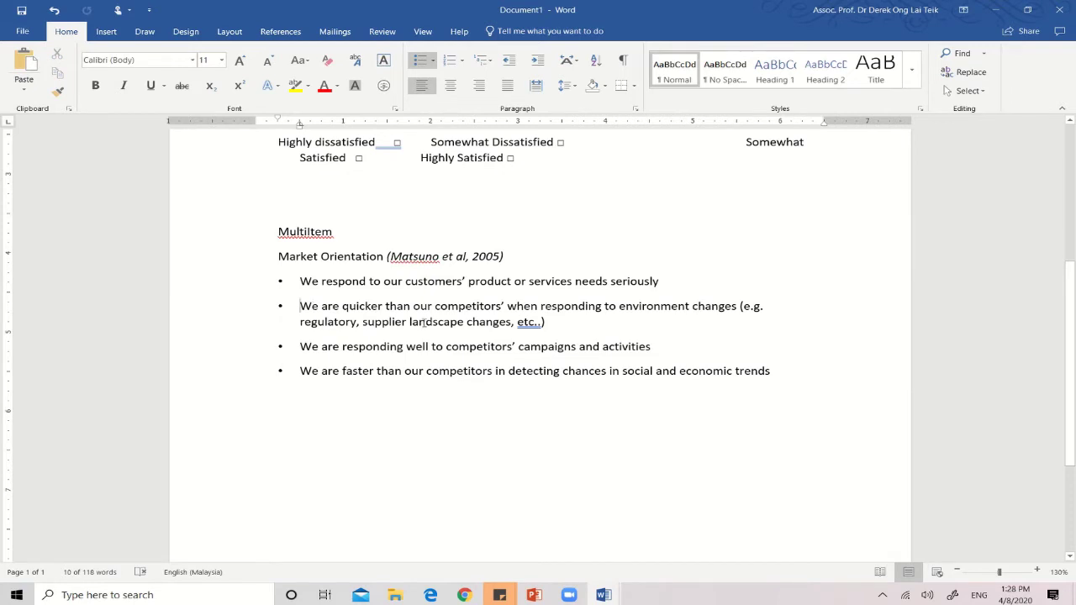
drag(423, 322, 565, 315)
key(ctrl+c)
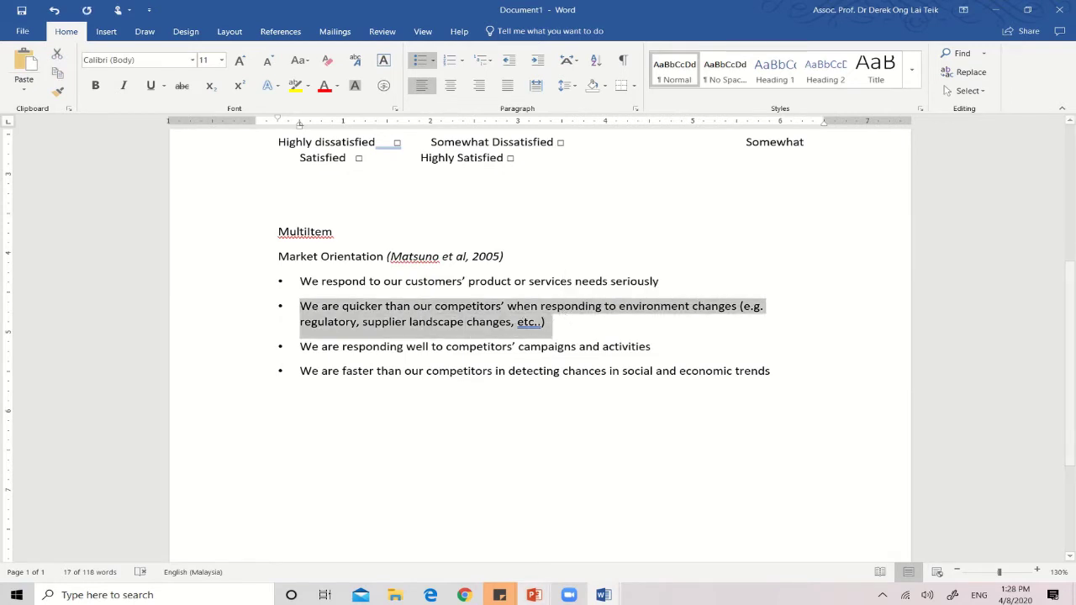
click(464, 594)
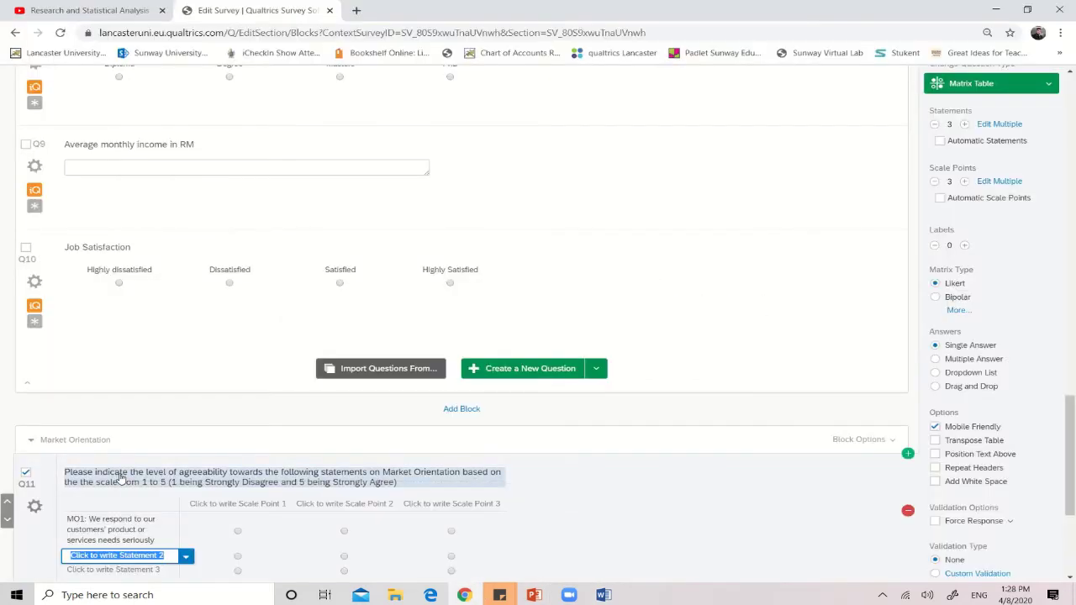
key(ctrl+v)
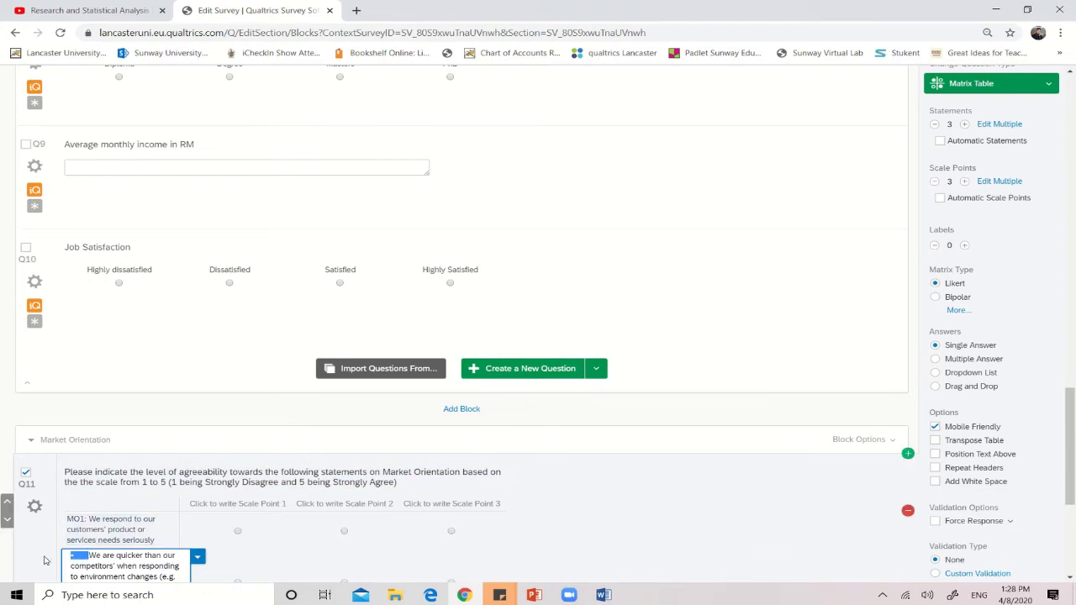
text(MO2:)
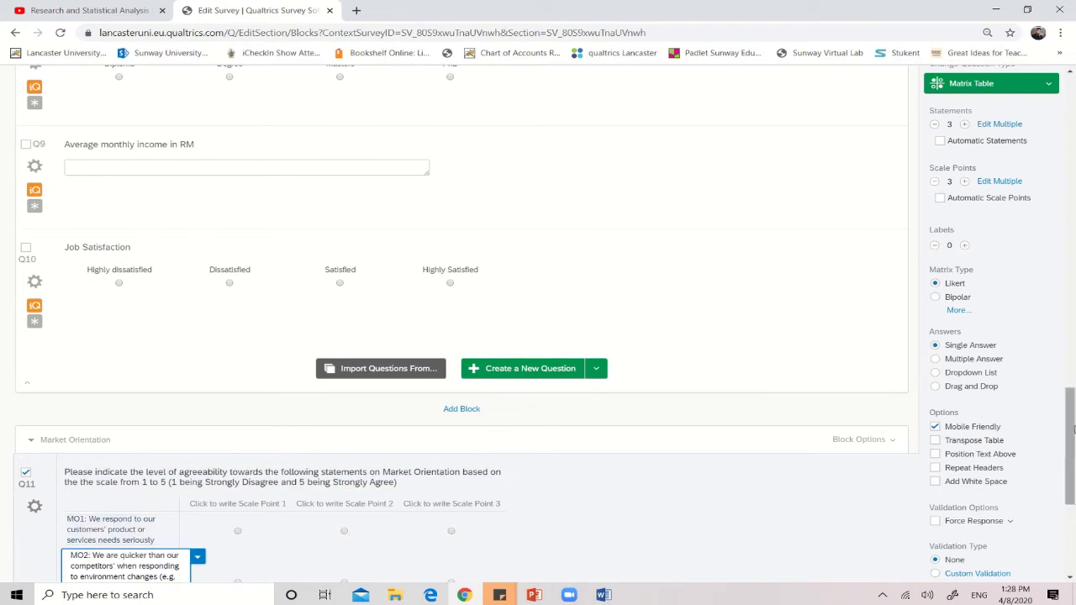
- Copy "We are responding well to competitors' campaigns and activities" from Word's Document1 into Statement 3 in Qualtrics, replacing its bullet with "MO3:"
drag(1073, 429, 1073, 499)
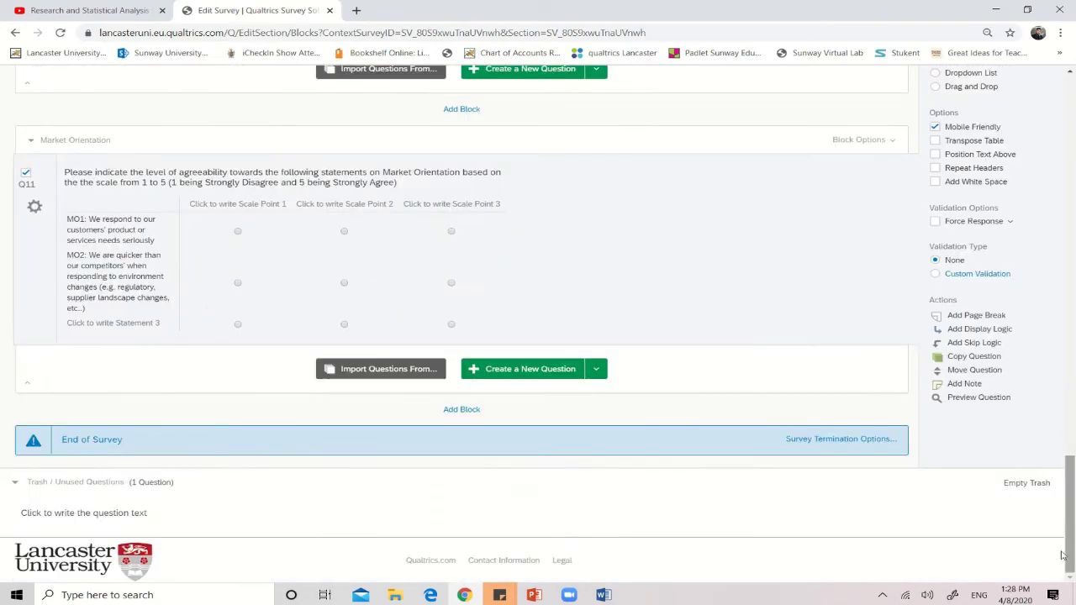
click(118, 323)
click(604, 594)
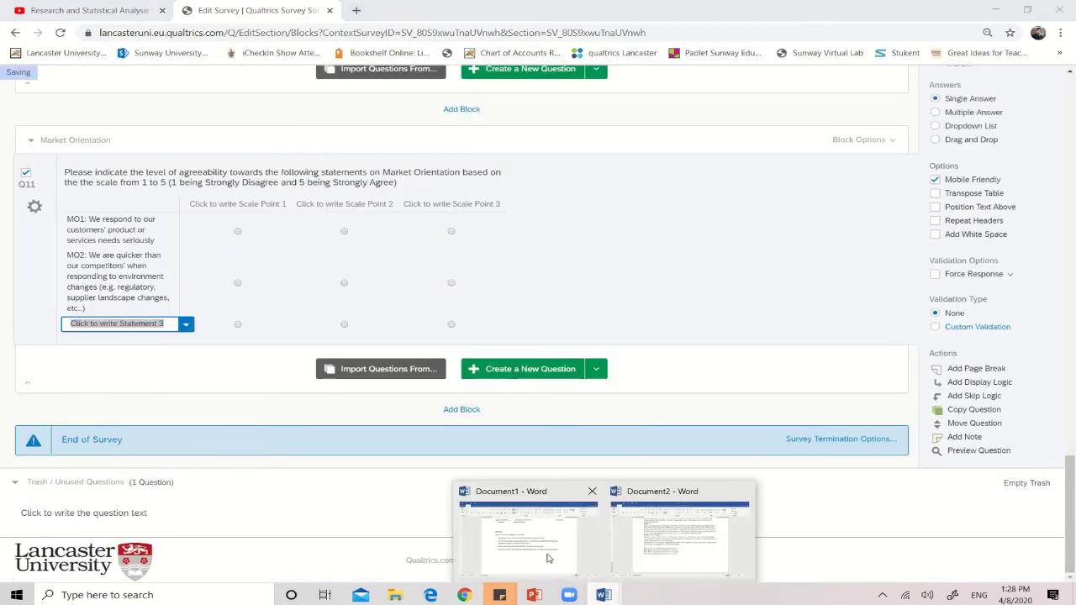
click(539, 553)
drag(300, 347, 649, 350)
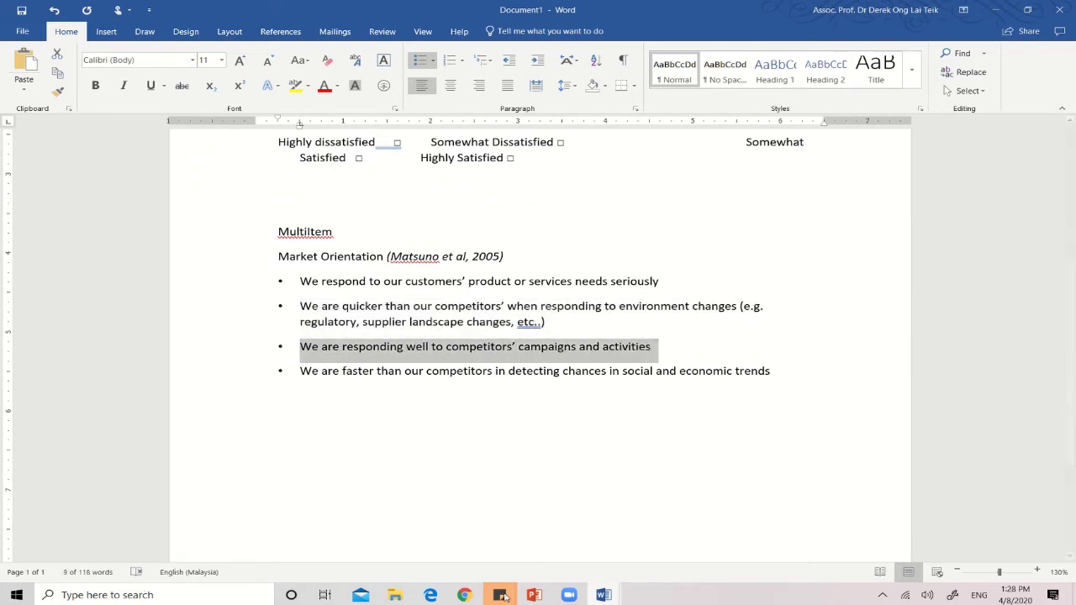
click(458, 597)
key(ctrl+v)
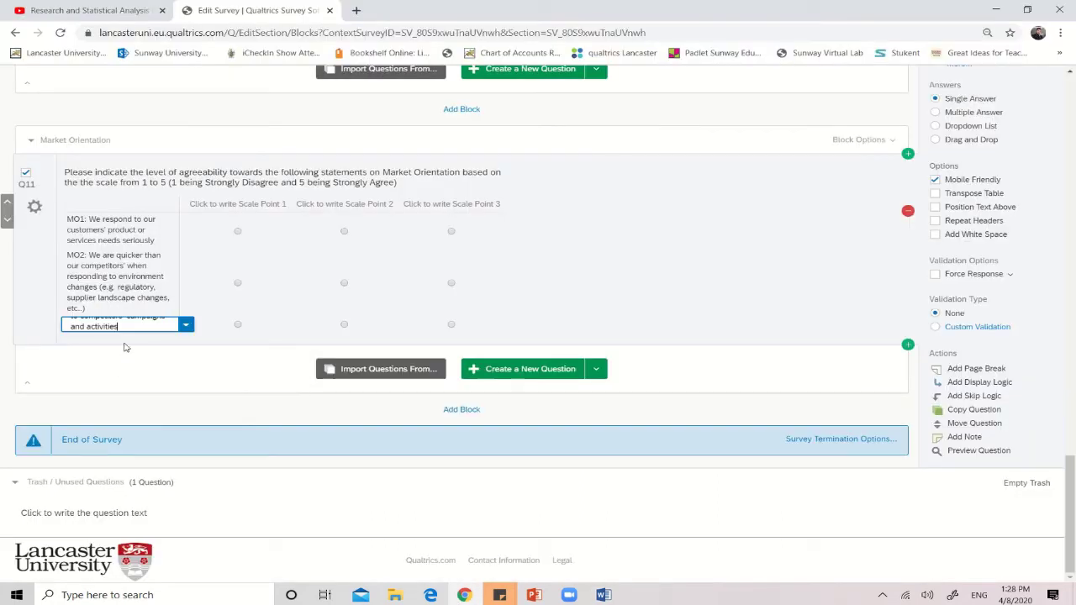
drag(87, 324, 57, 324)
key(BackSpace)
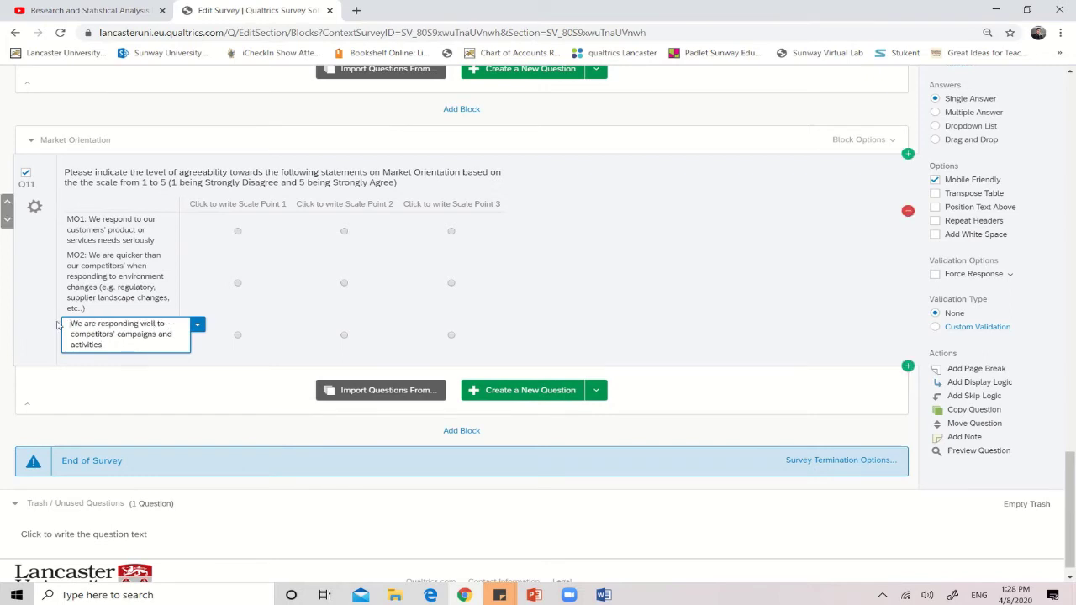
text(MO3:)
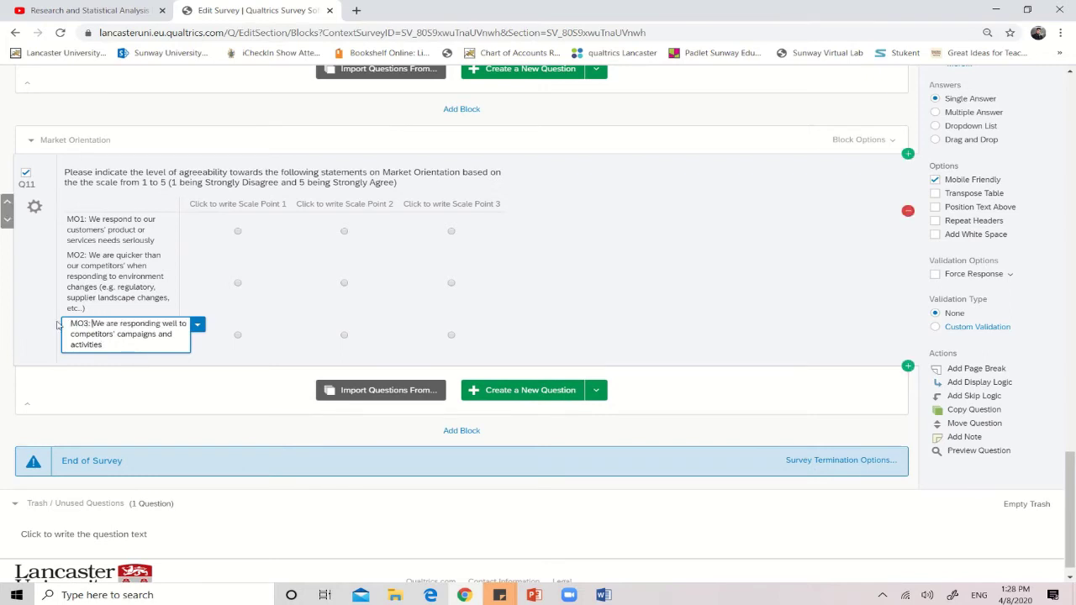
click(124, 378)
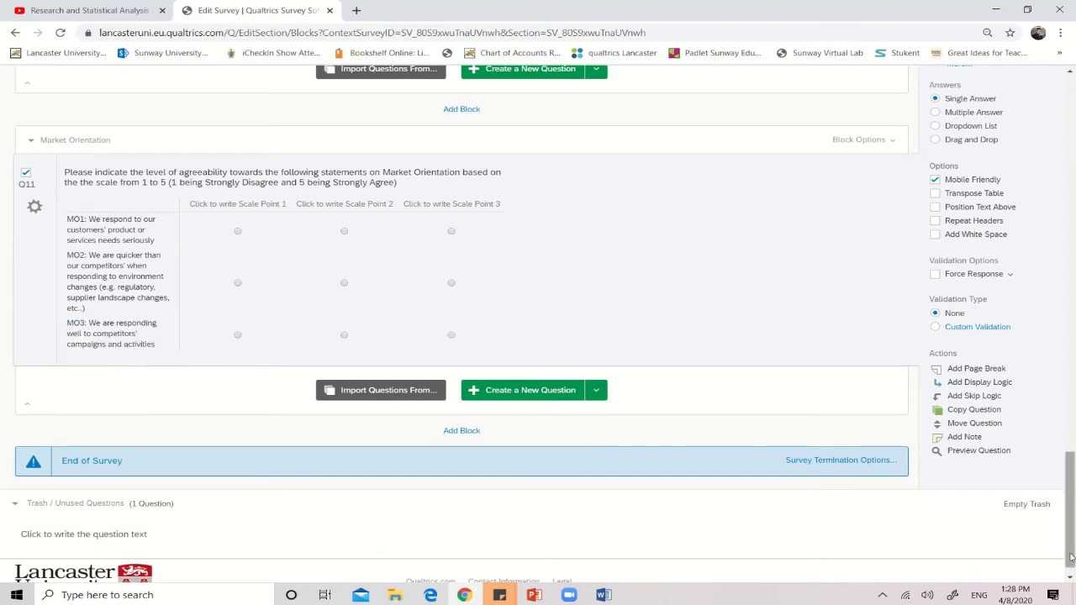
- Add a fourth statement row to the Q11 matrix table
drag(1071, 557, 1074, 500)
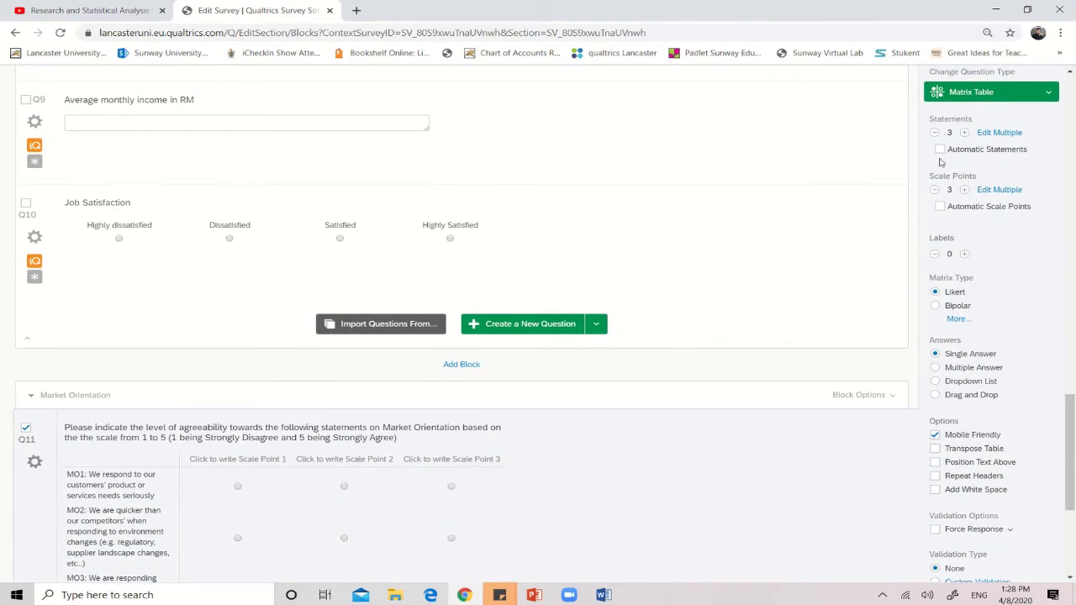
click(965, 134)
drag(1073, 413, 1072, 492)
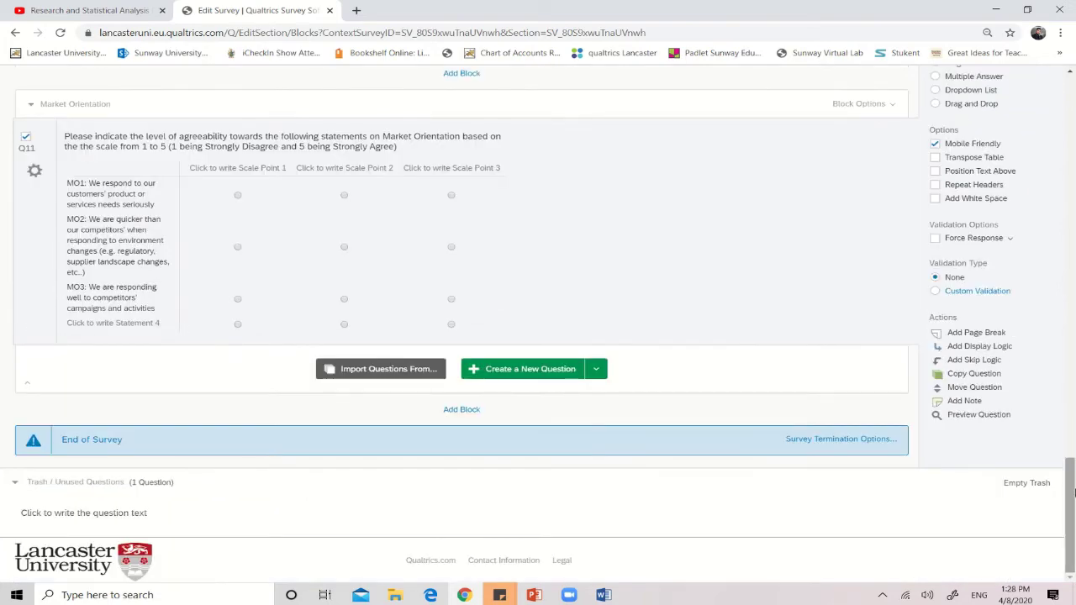
- Copy "We are faster than our competitors in detecting chances in social and economic trends" from Word's Document1 and return to Qualtrics
click(603, 594)
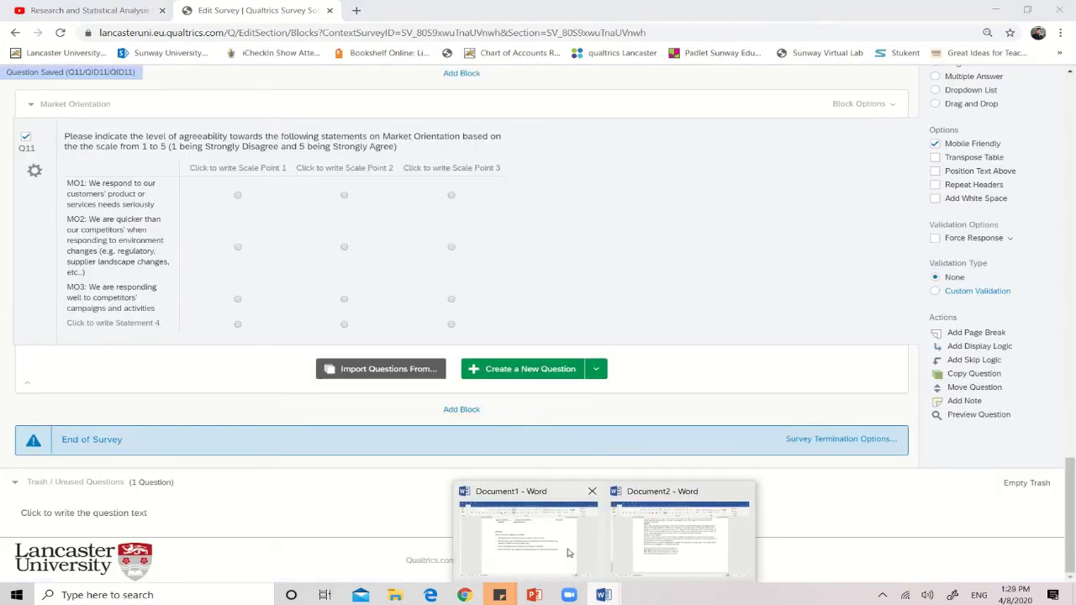
click(567, 552)
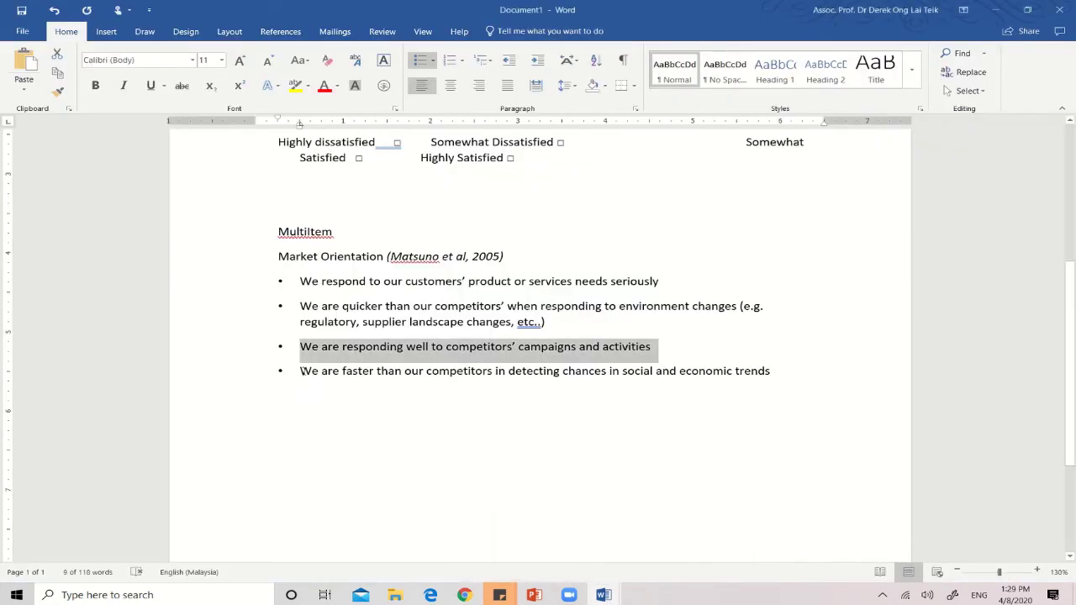
drag(301, 371, 765, 389)
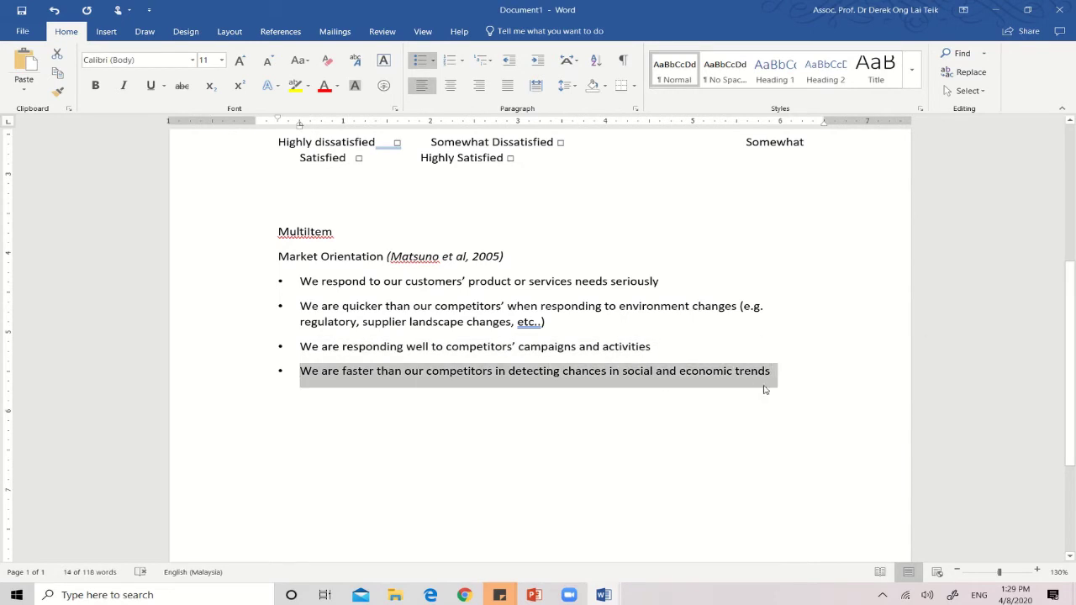
click(464, 594)
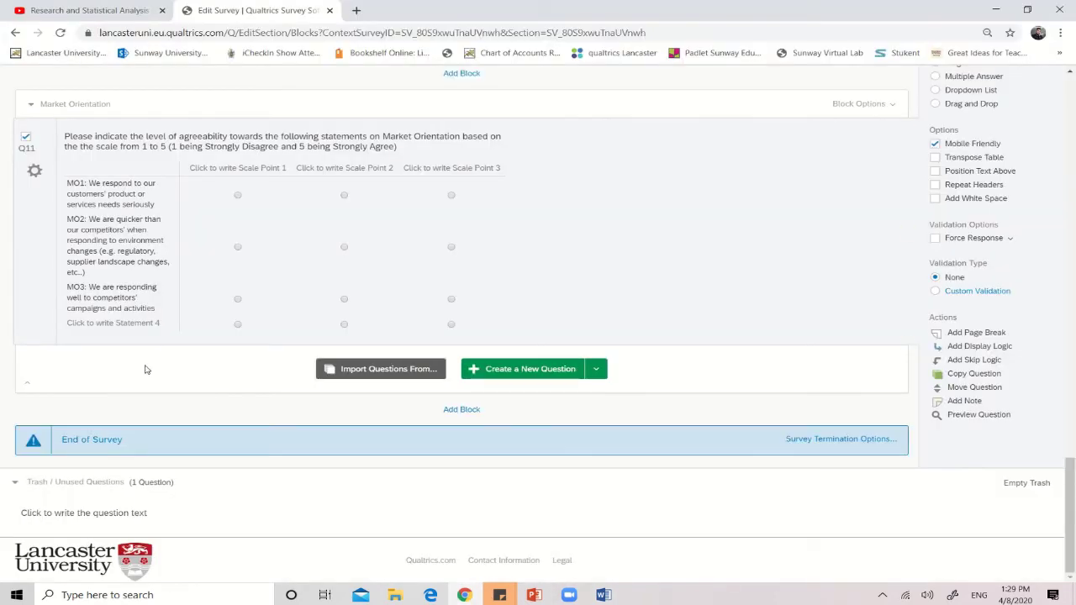
- Replace the Statement 4 placeholder with "MO 4:" followed by the copied "We are faster than our competitors" item, without its bullet
click(143, 325)
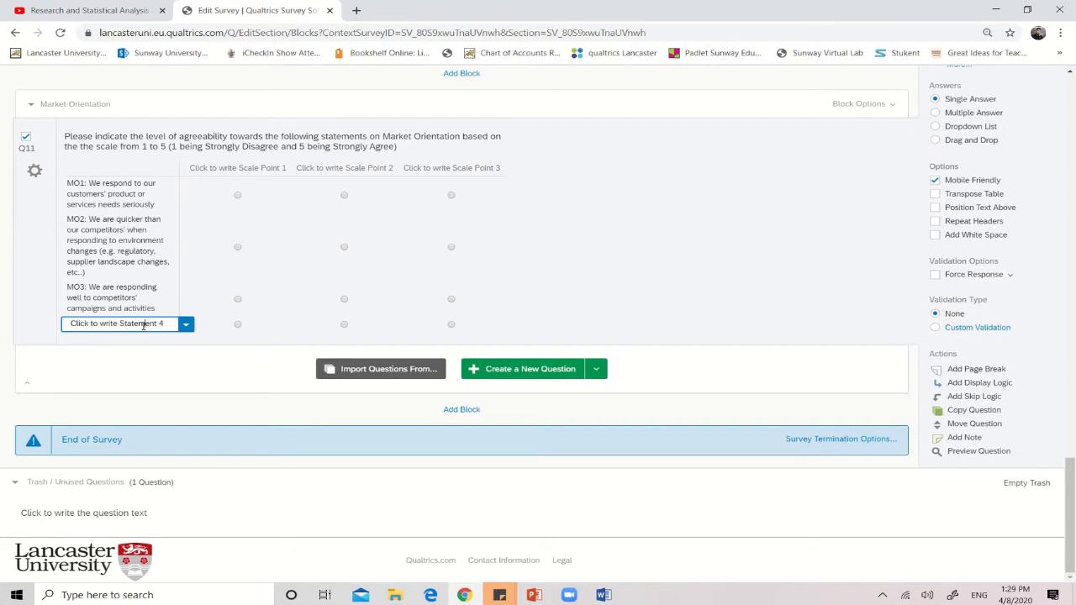
triple_click(143, 326)
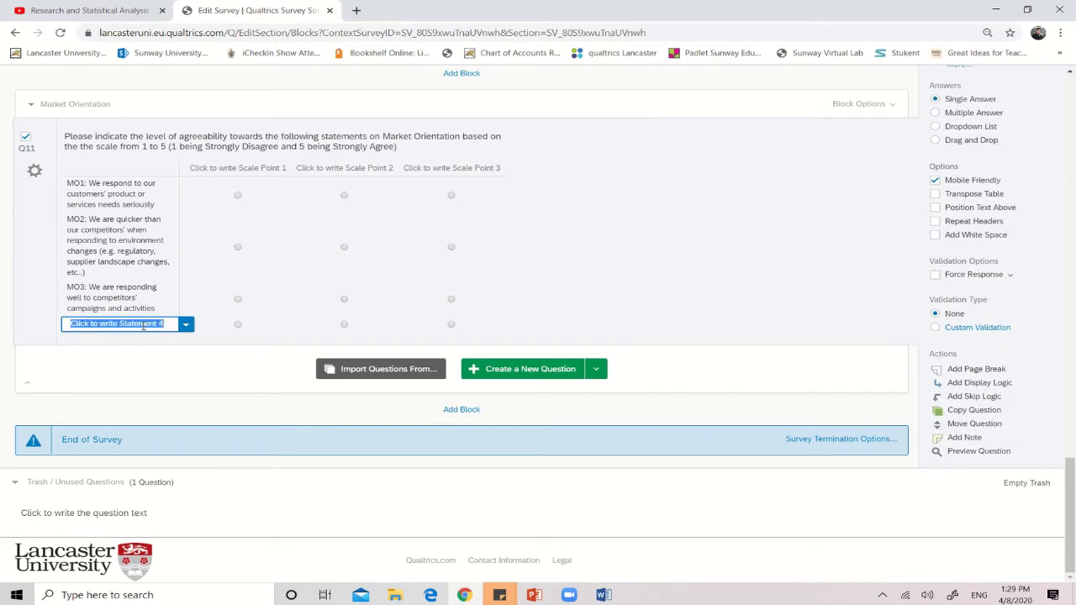
text(MO:)
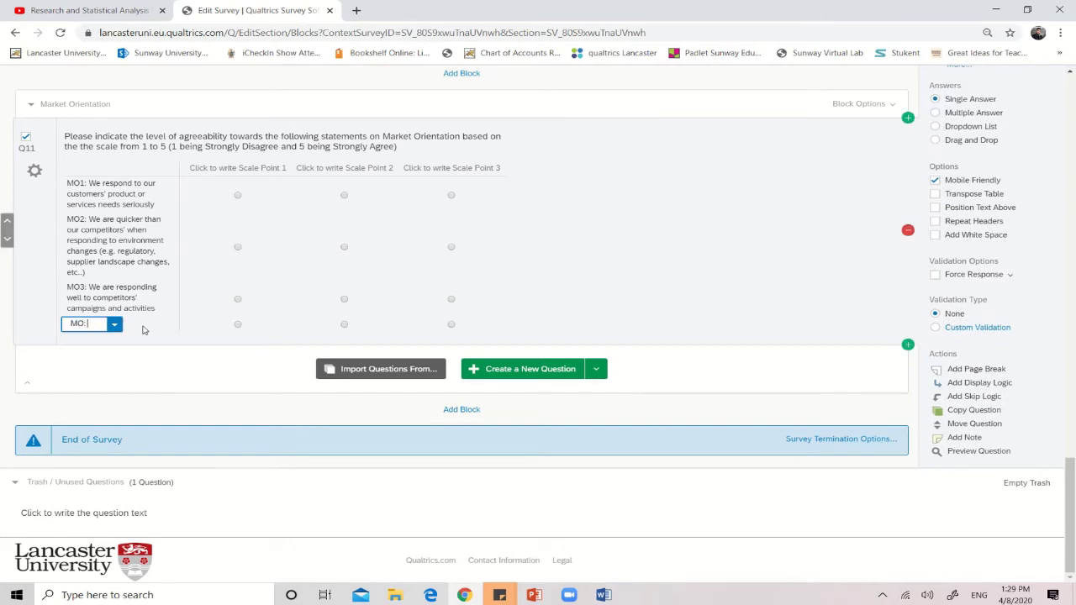
text( 4)
key(BackSpace)
key(BackSpace)
key(BackSpace)
text(4:)
text(•  We are faster than our competitors in detecting chances in social and economic trends)
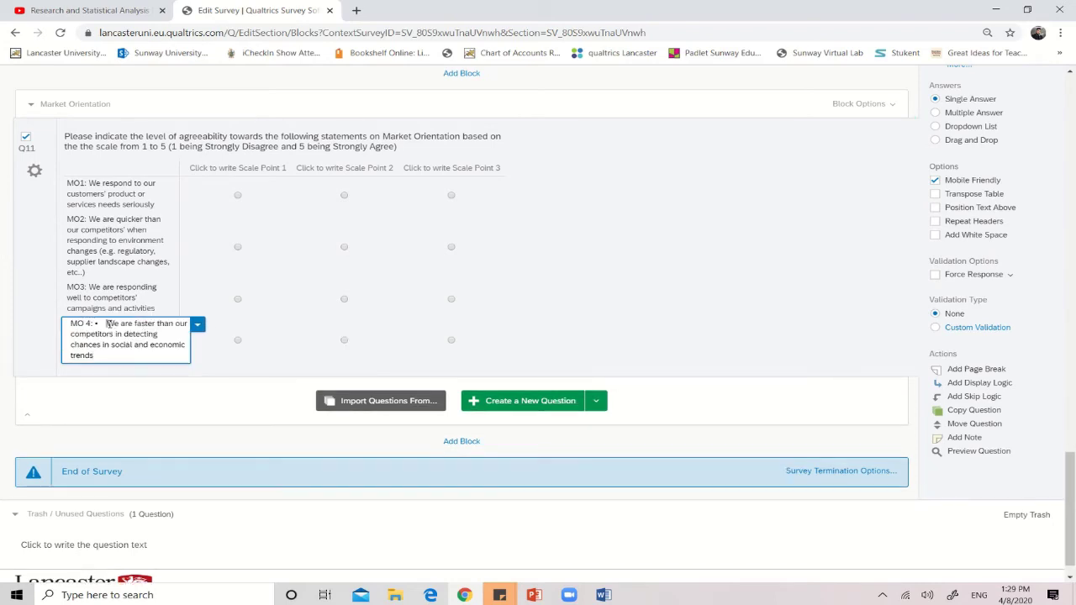
click(107, 324)
key(BackSpace)
key(BackSpace)
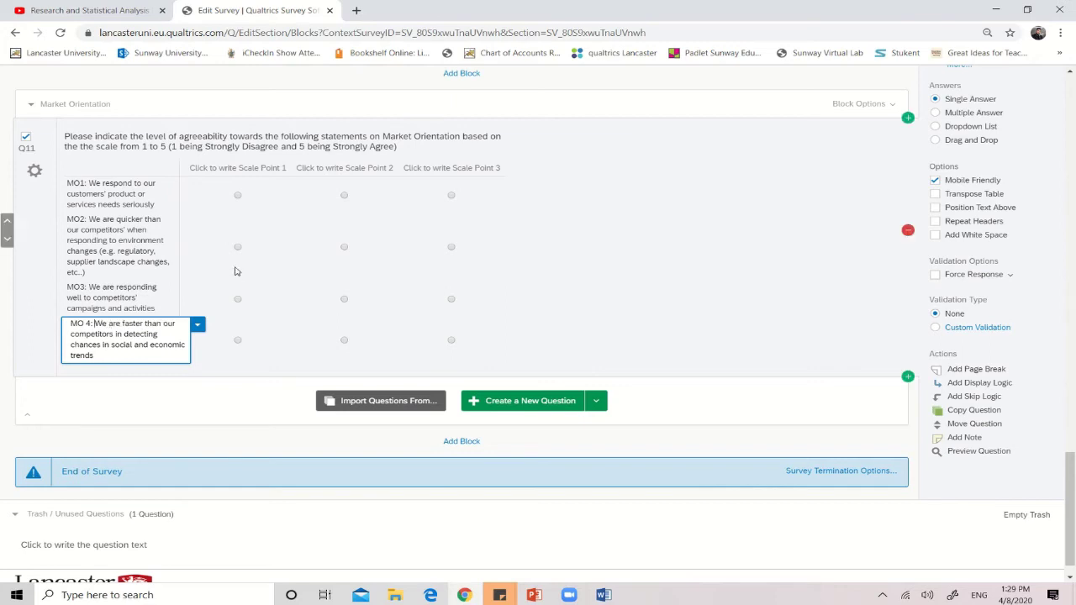
- Label the first scale point of Q11 "Strongly Disagree" and accept the automatic Disagree - Agree scale
click(244, 168)
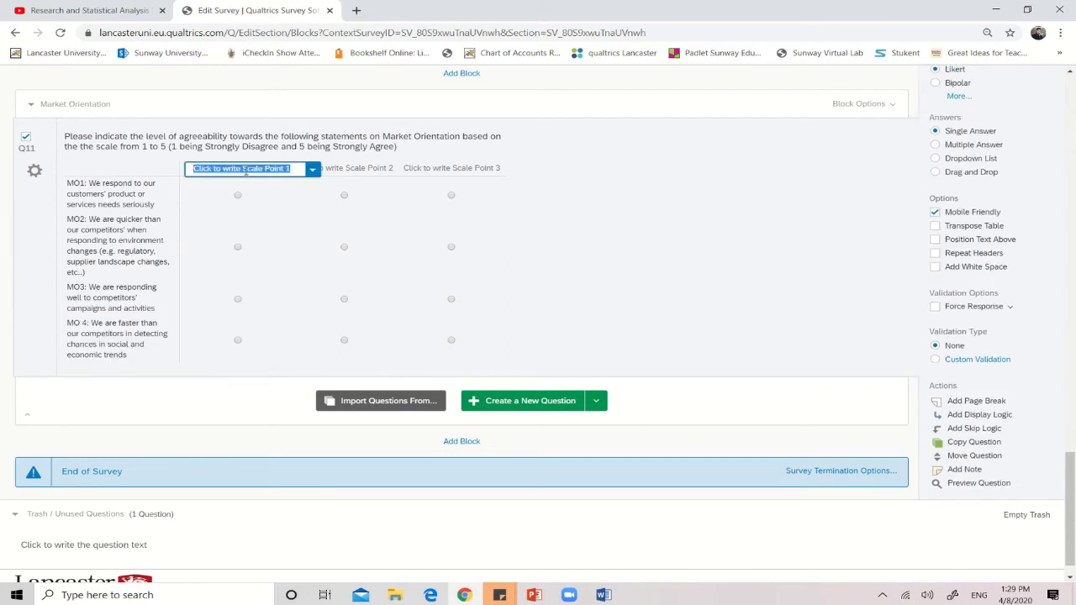
text(Str)
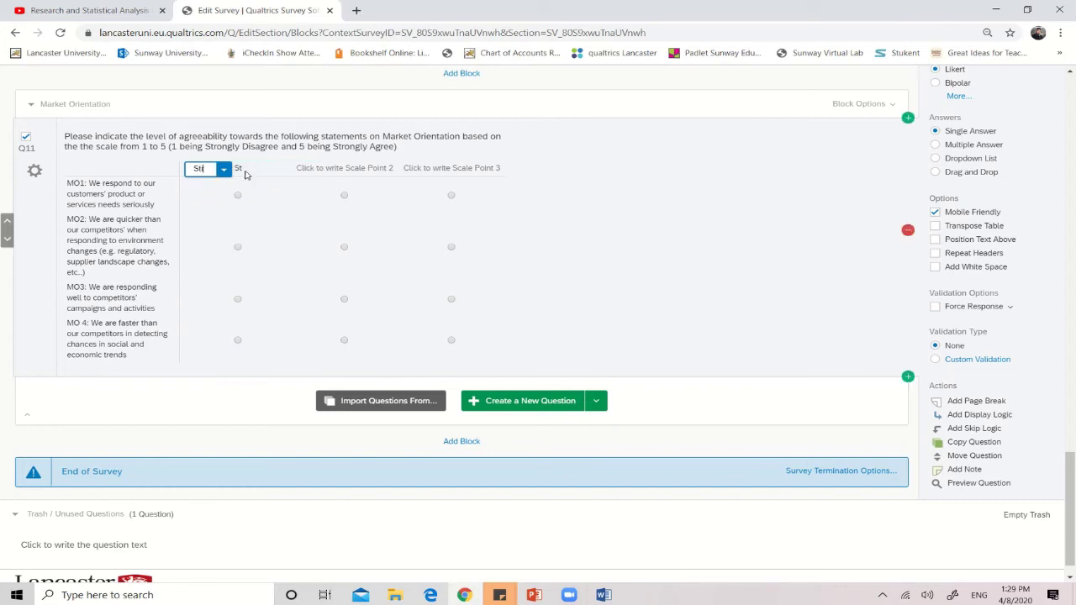
text(ongl)
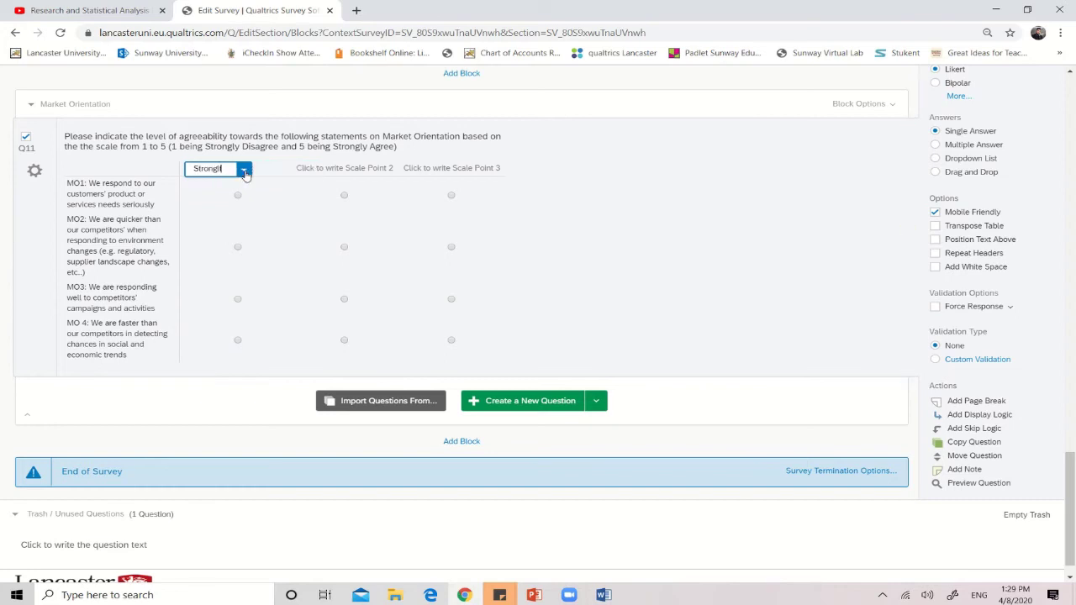
text(y Disagree)
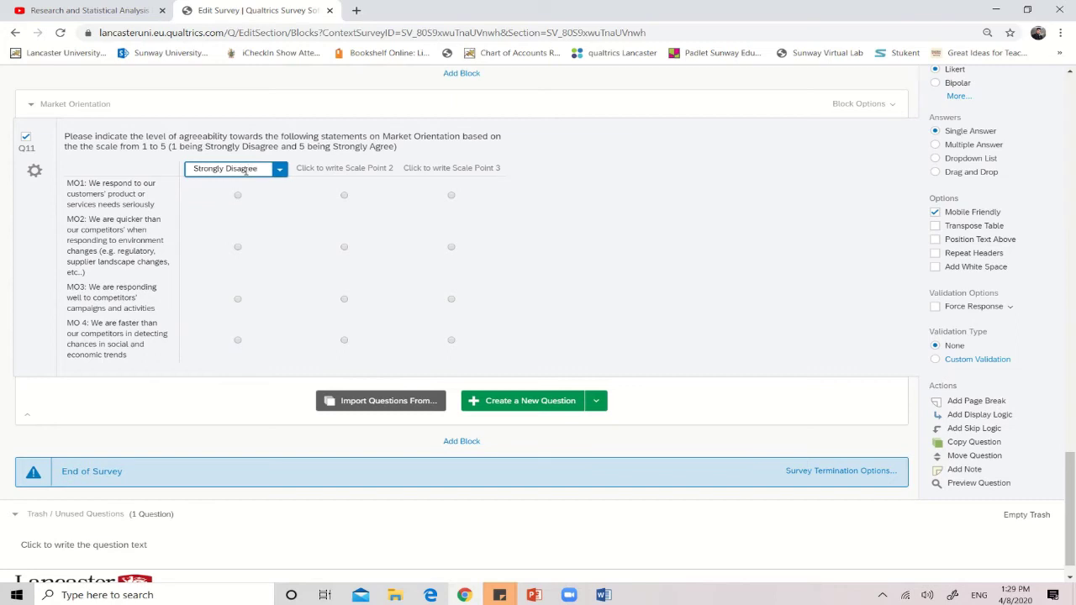
key(Tab)
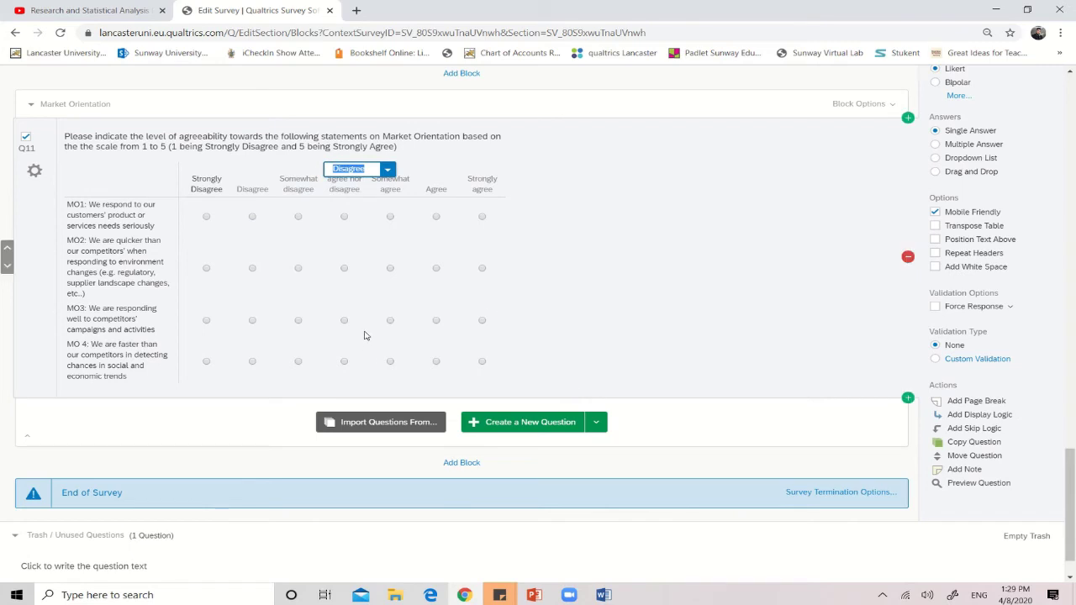
click(635, 344)
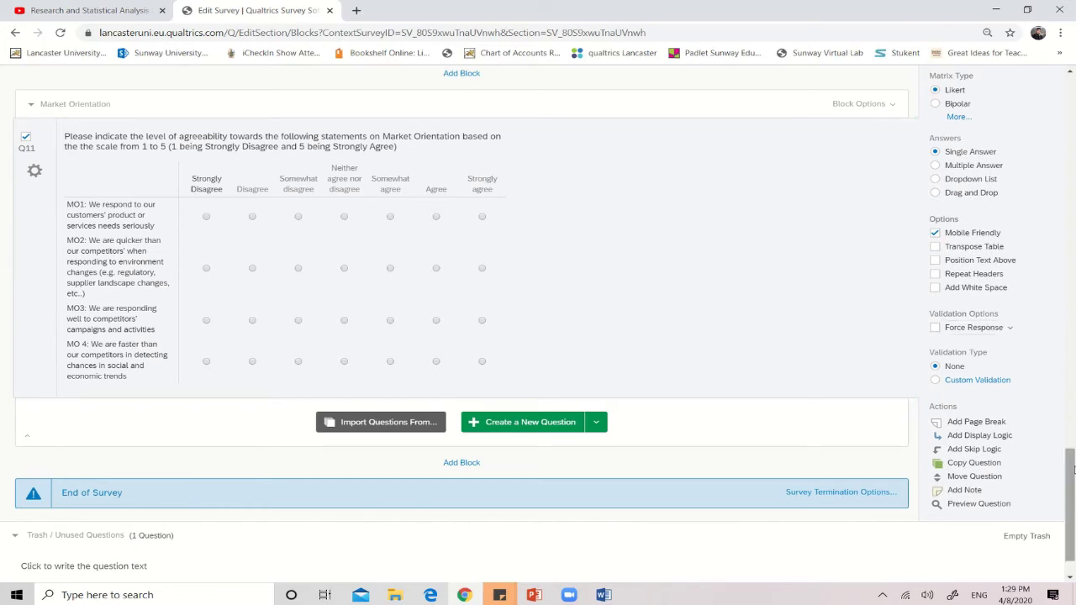
- Set the number of scale points in Q11 to 5 and turn on Force Response
drag(1073, 470, 1073, 397)
click(934, 312)
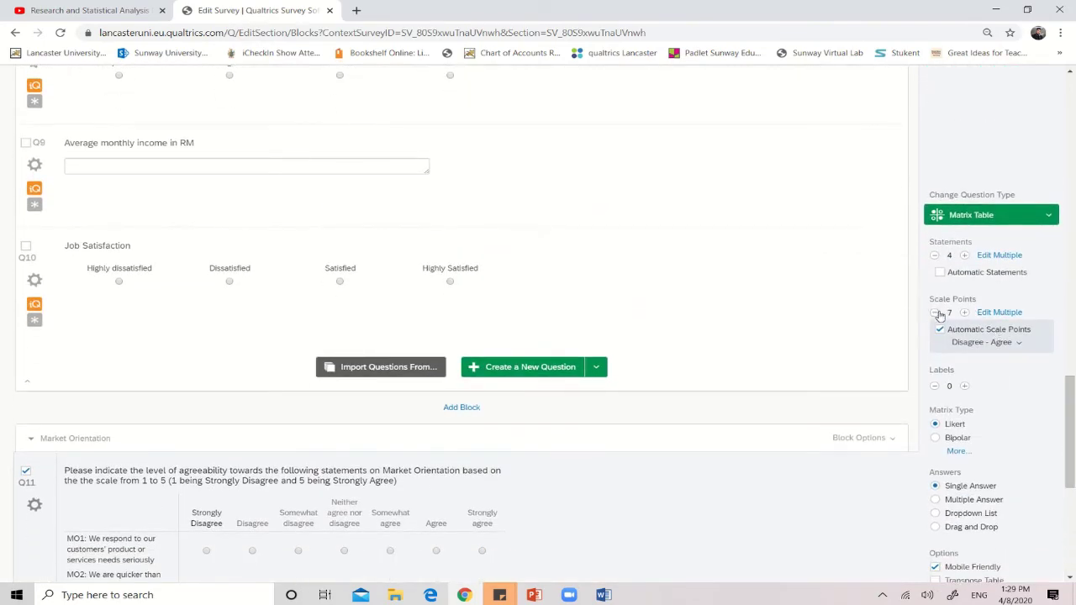
click(935, 313)
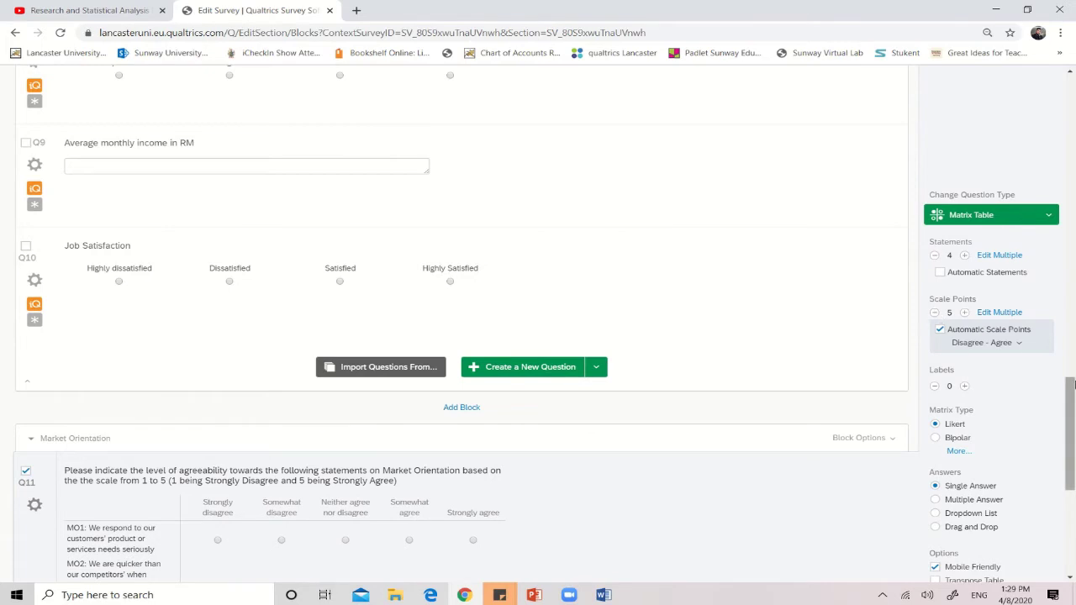
drag(1072, 389, 1070, 418)
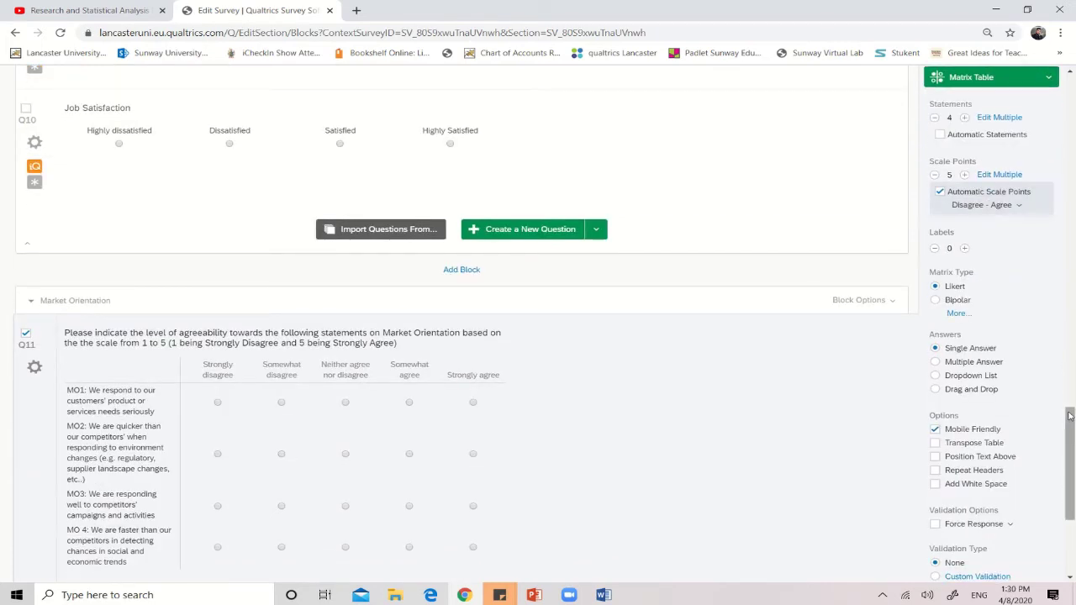
click(952, 177)
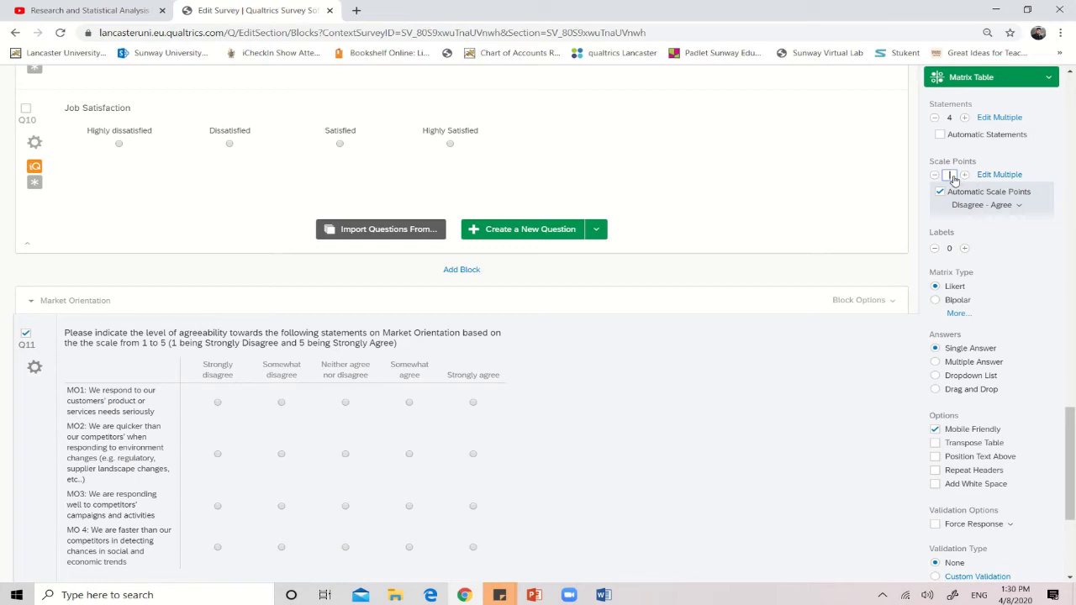
click(761, 463)
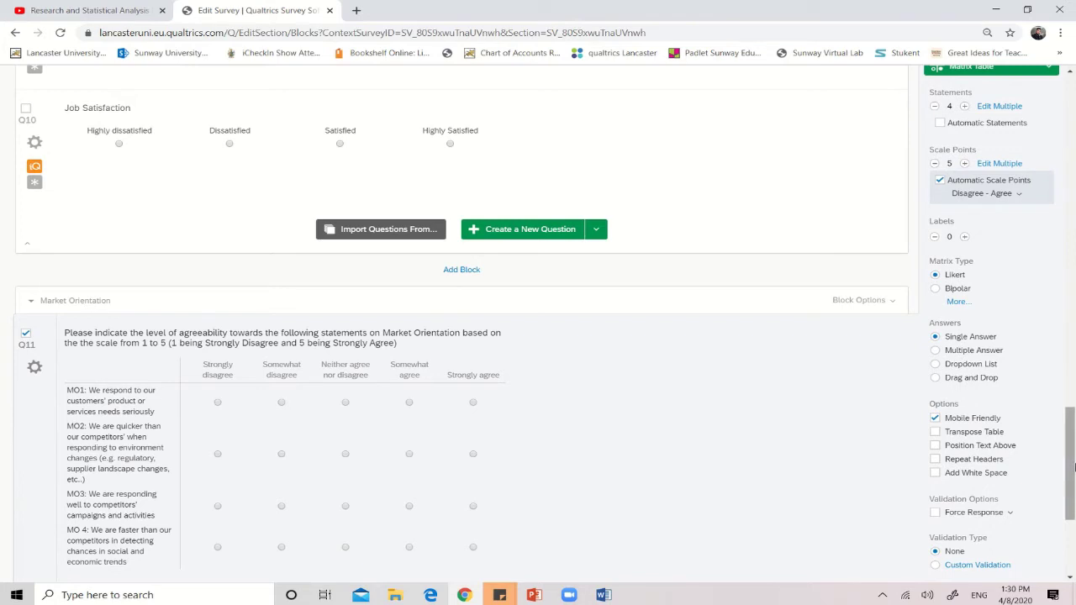
click(934, 514)
scroll(1071, 521, down, 3)
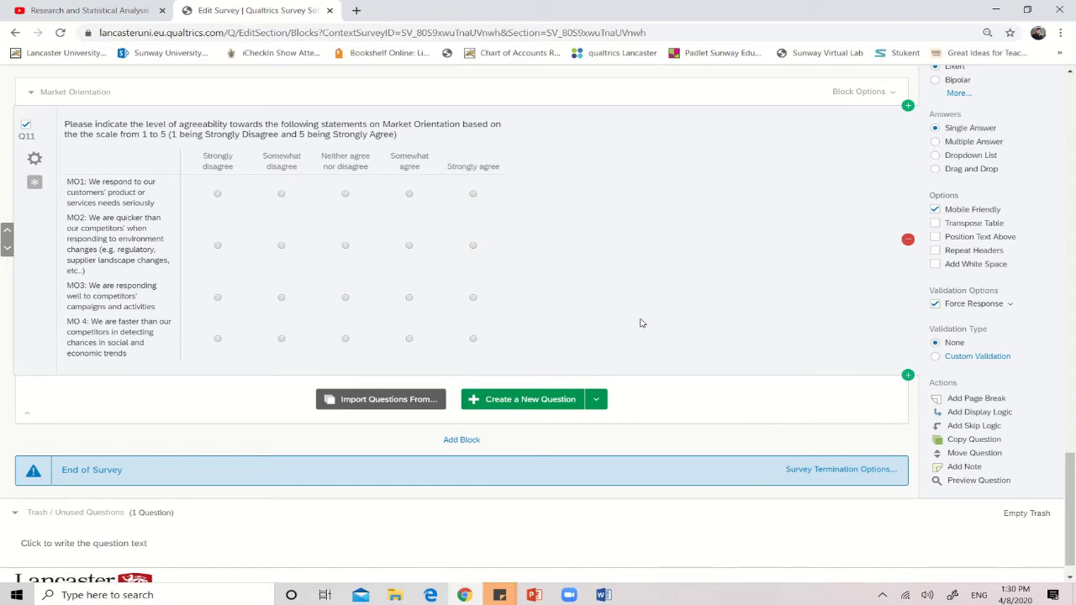
click(605, 596)
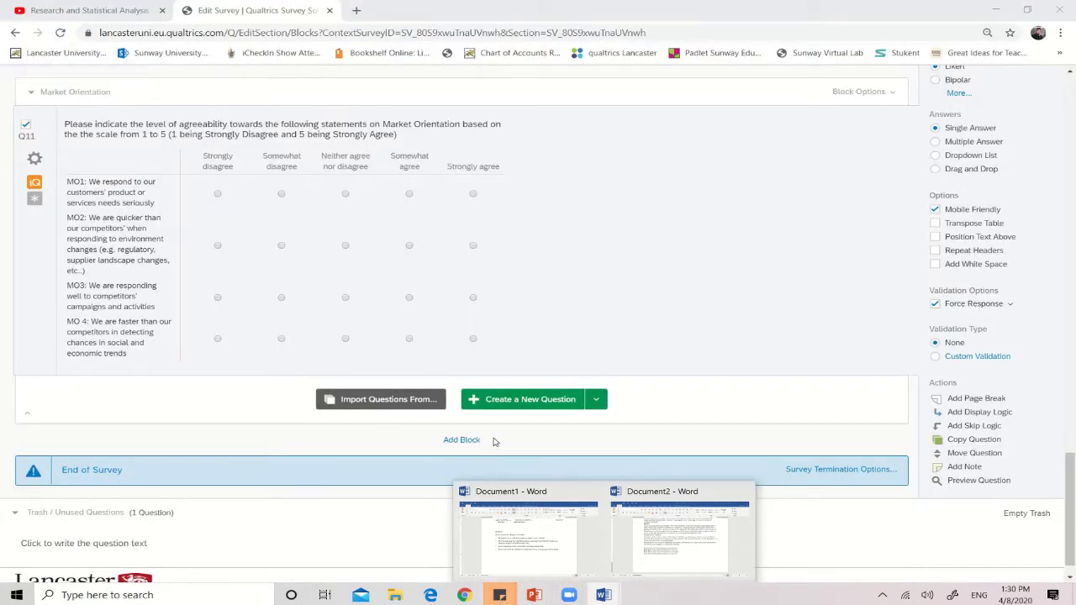
click(469, 440)
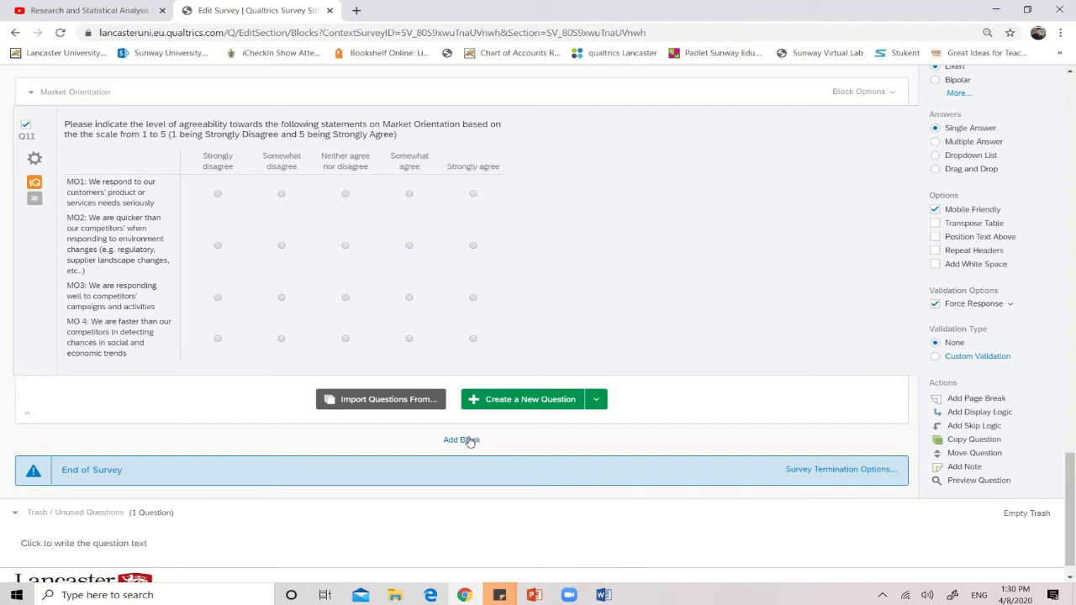
click(470, 441)
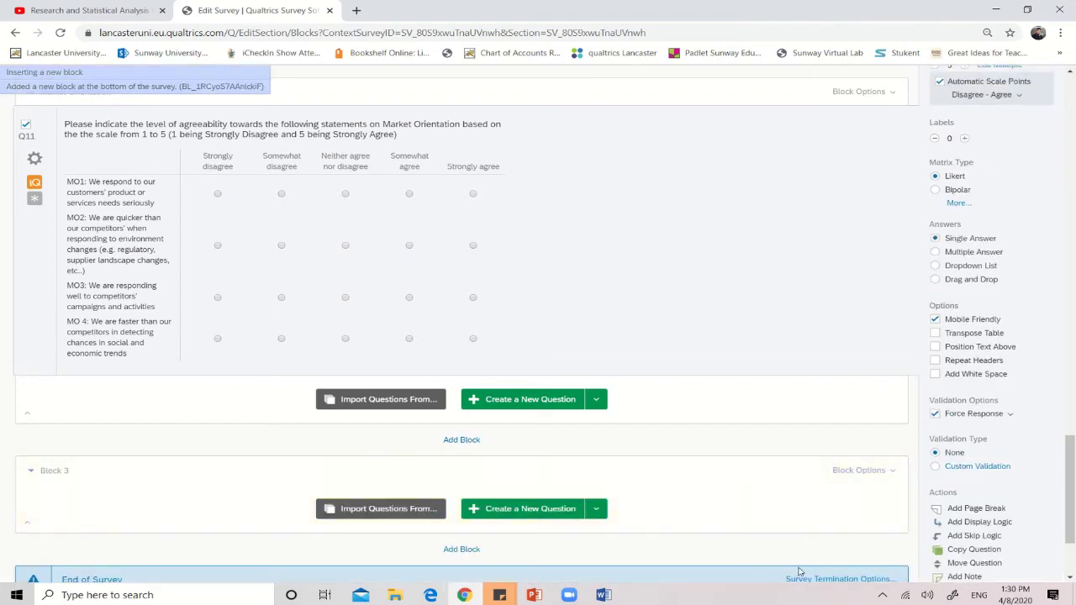
click(891, 471)
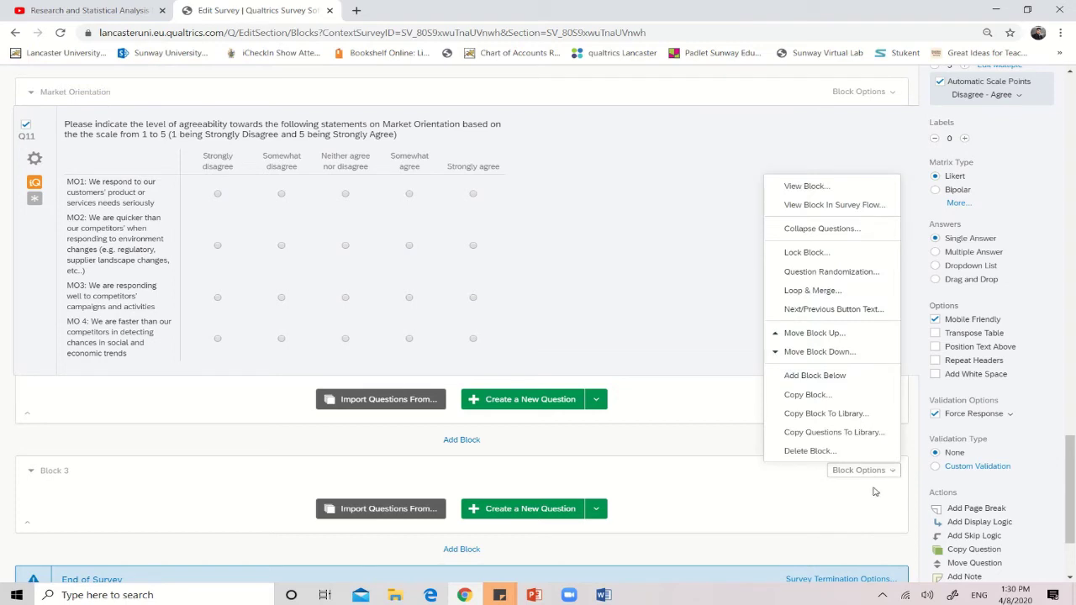
click(812, 452)
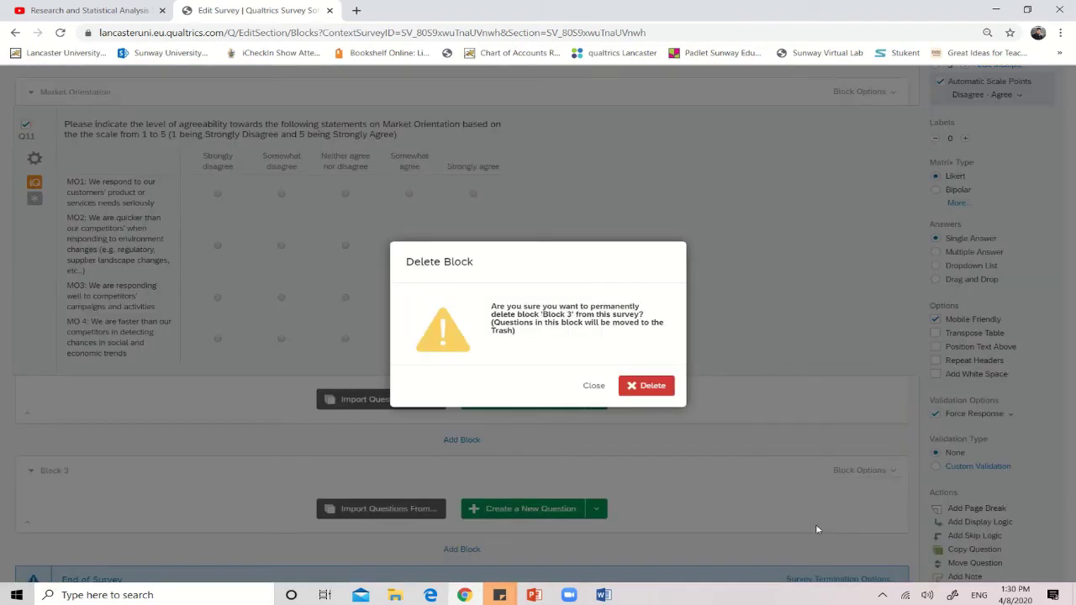
click(642, 387)
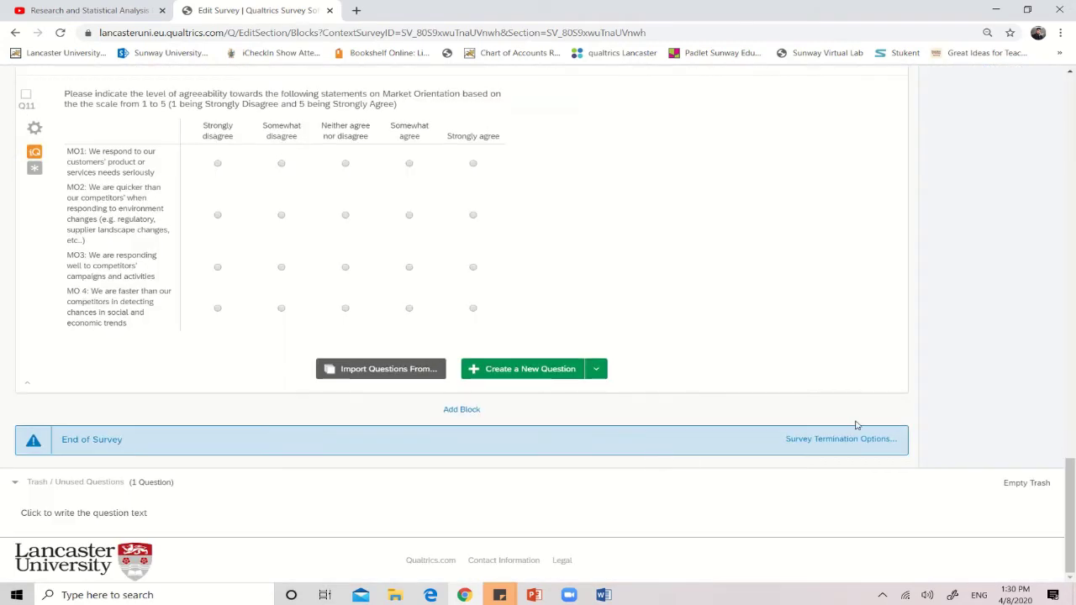
- Try the custom end of survey message in the survey termination options, restoring the default message before saving
click(847, 442)
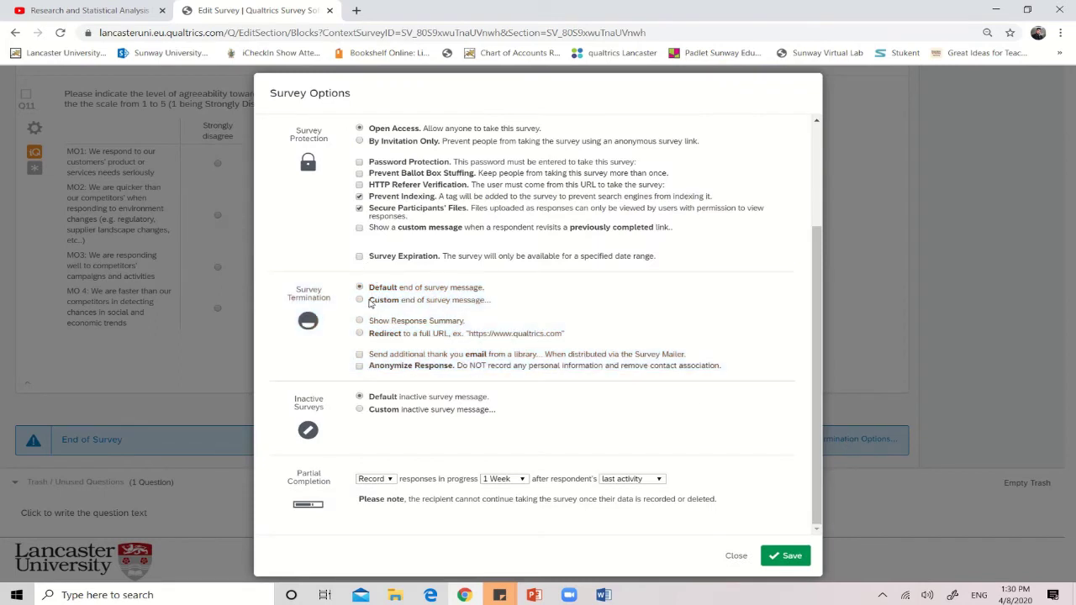
right_click(363, 301)
click(359, 299)
click(360, 300)
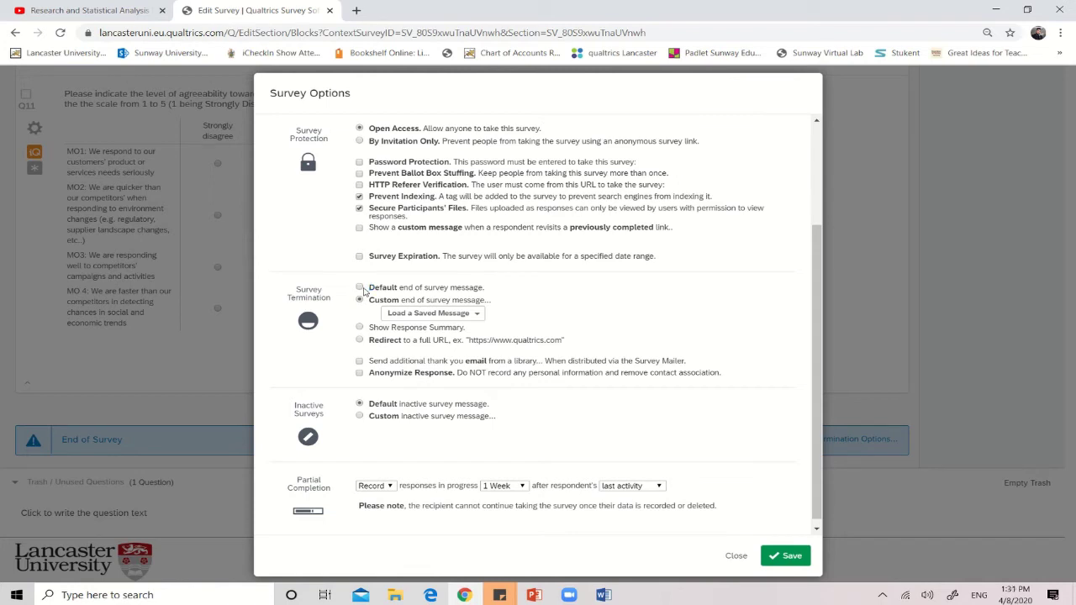
click(359, 287)
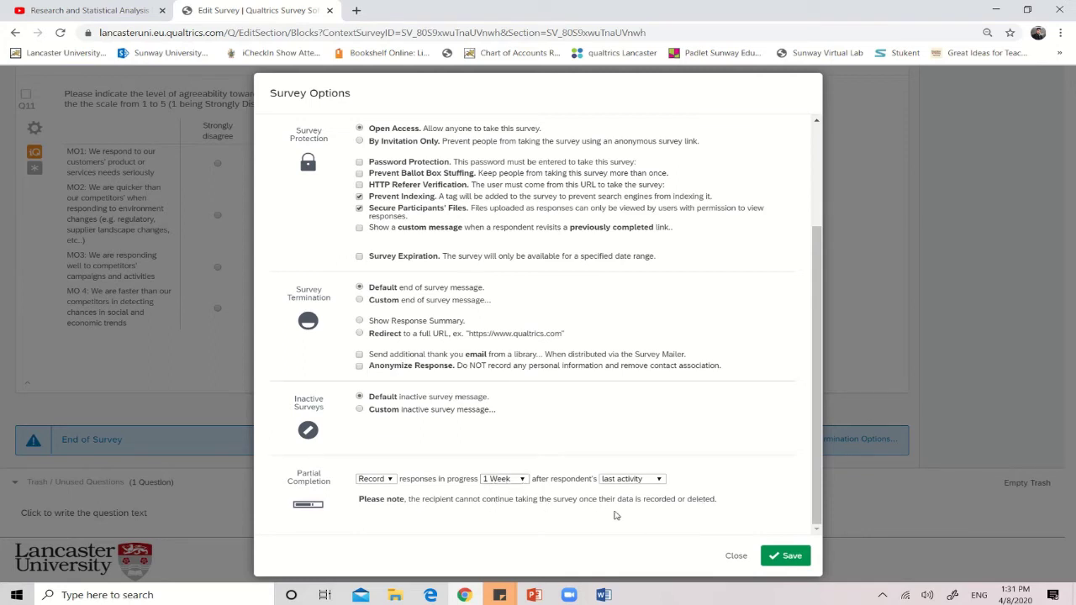
click(783, 555)
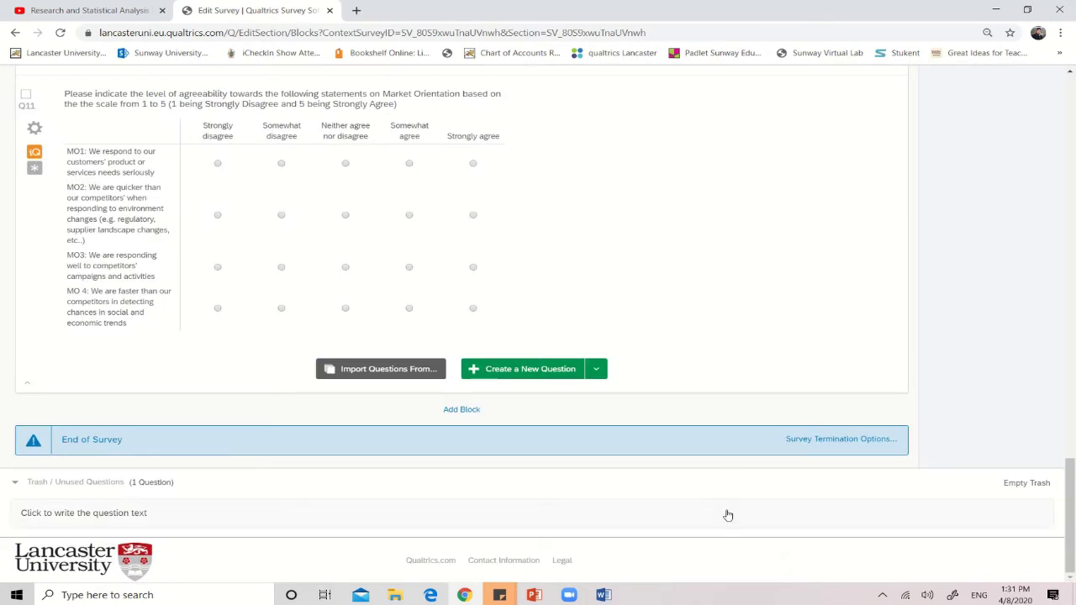
- Add a new block below the Market Orientation block and name it "Thank you for completing this survey"
click(471, 411)
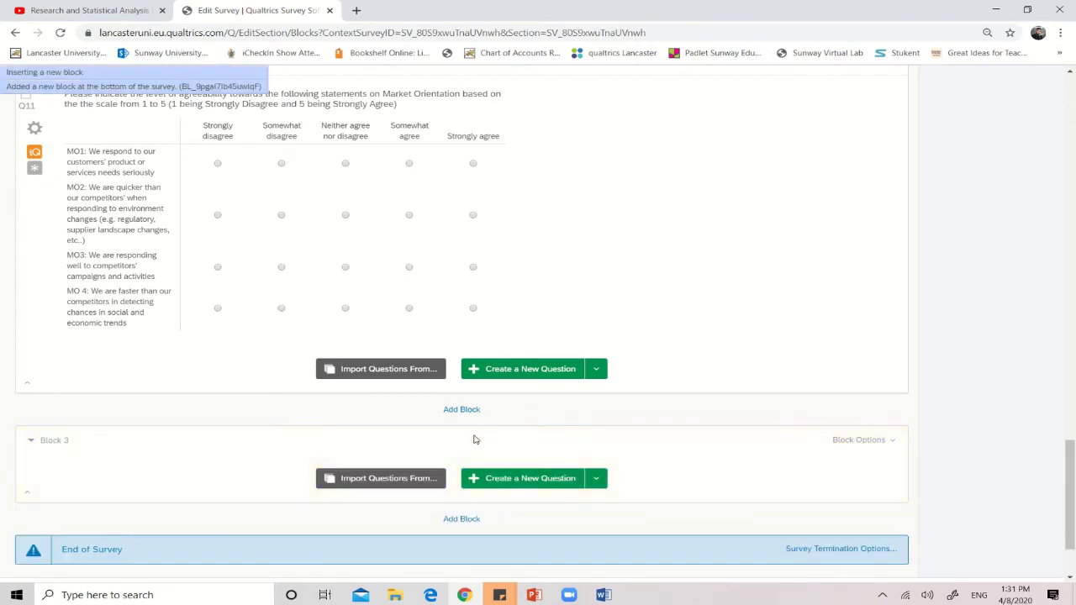
click(62, 441)
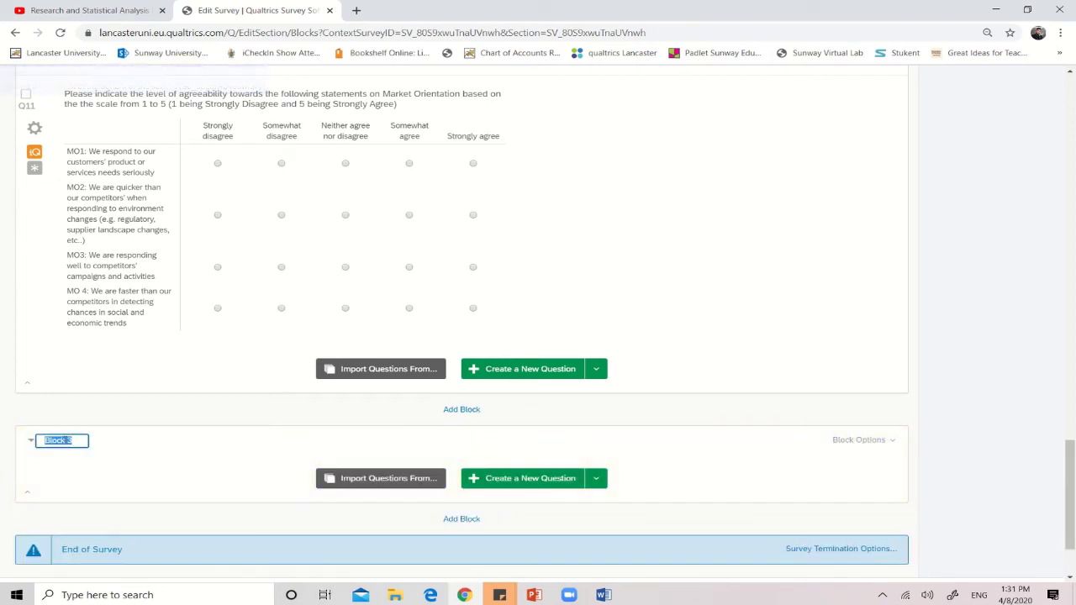
text(Thanks you for co)
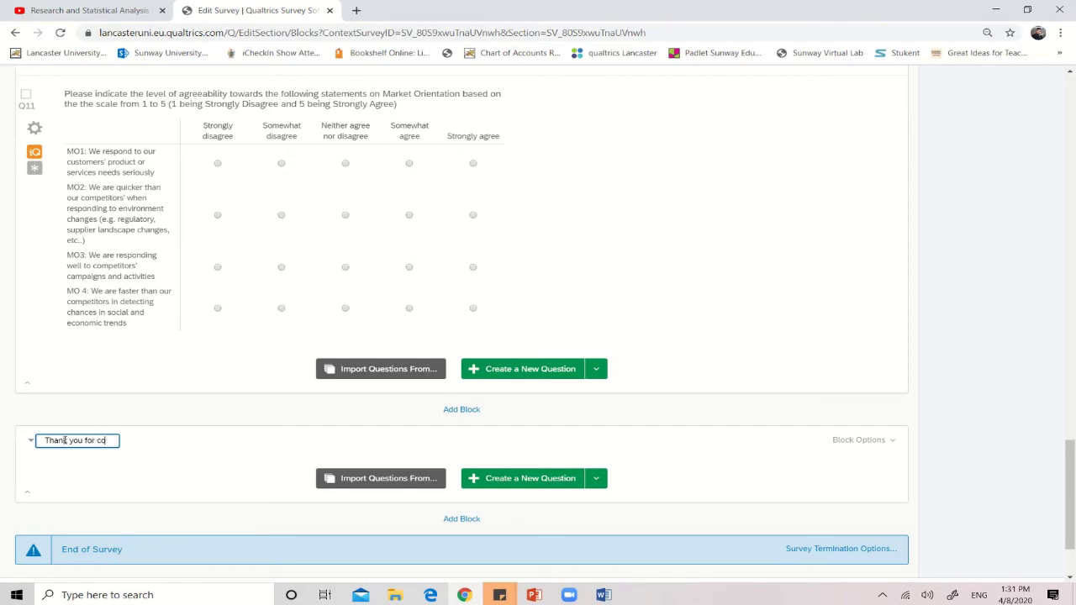
text(mpleating)
key(BackSpace)
key(BackSpace)
key(BackSpace)
key(BackSpace)
text(ting this survey)
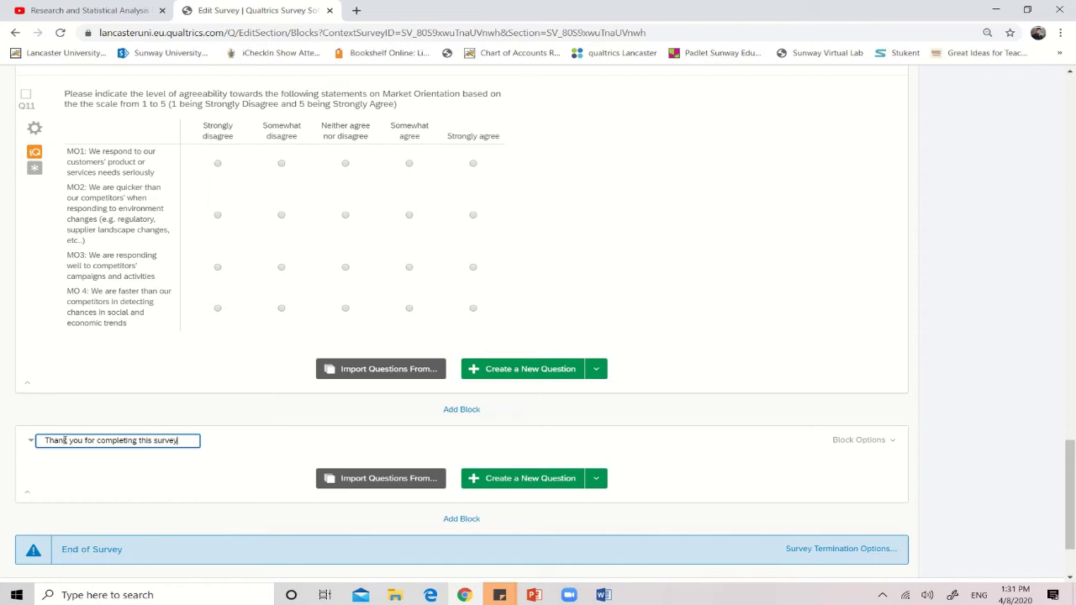
- Finish the closing block's name as "Thank you for completing this survey...." and look back over the preceding questions
text(....)
drag(1072, 495, 1054, 431)
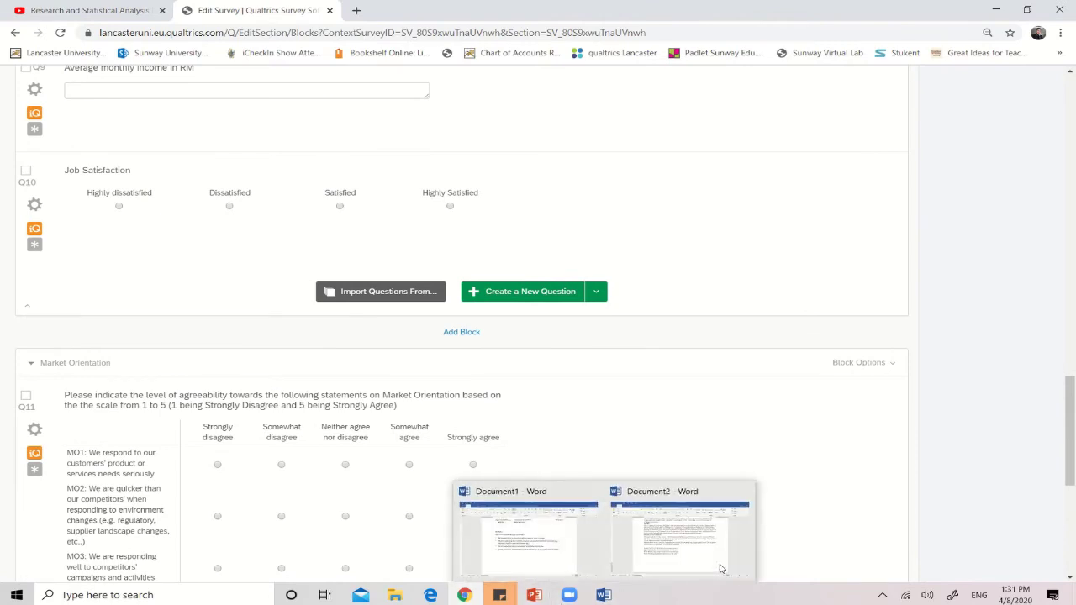
drag(1072, 389, 1073, 500)
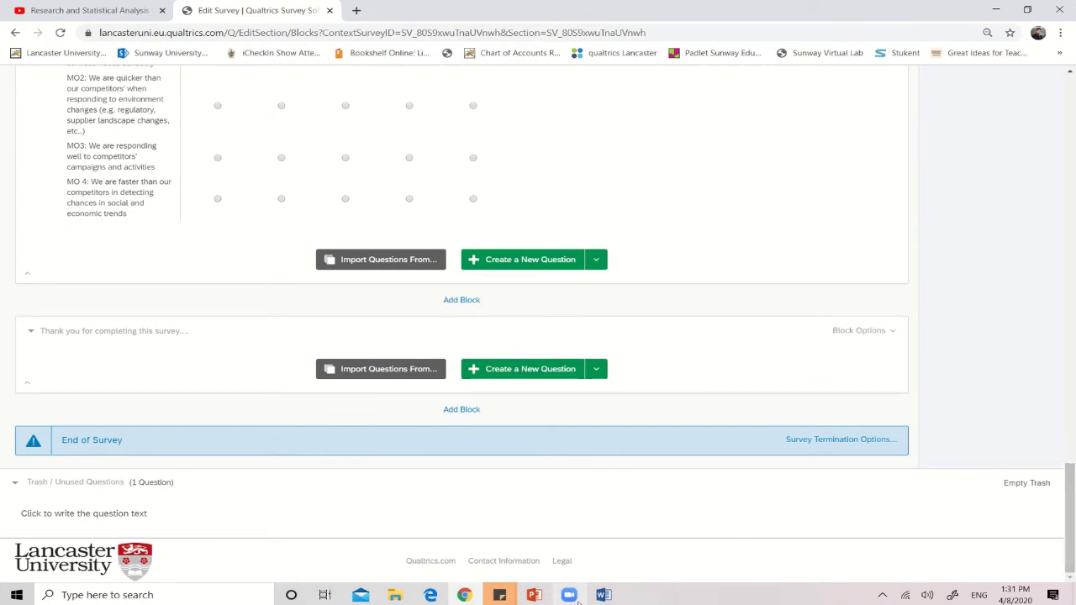
mouse_move(516, 7)
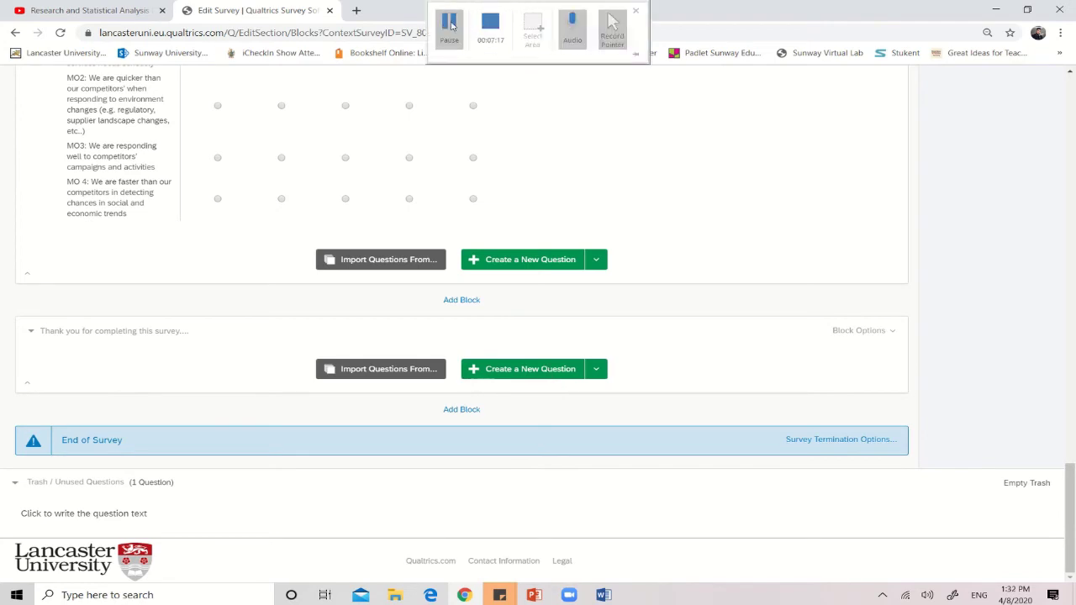
click(497, 31)
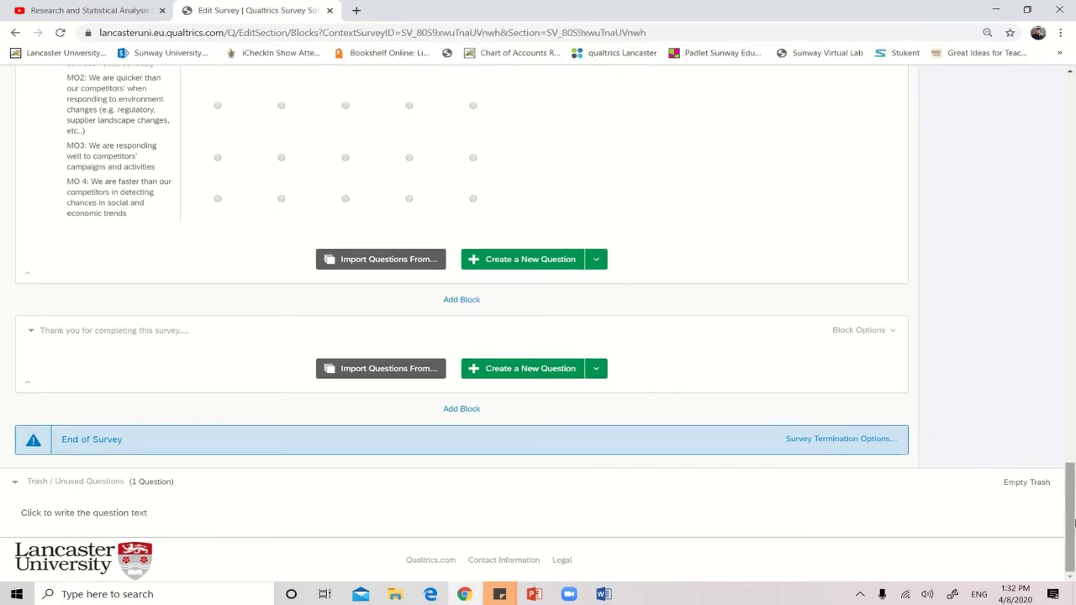
- Open the survey's distribution options and choose social media as the distribution method
drag(1073, 519, 1074, 84)
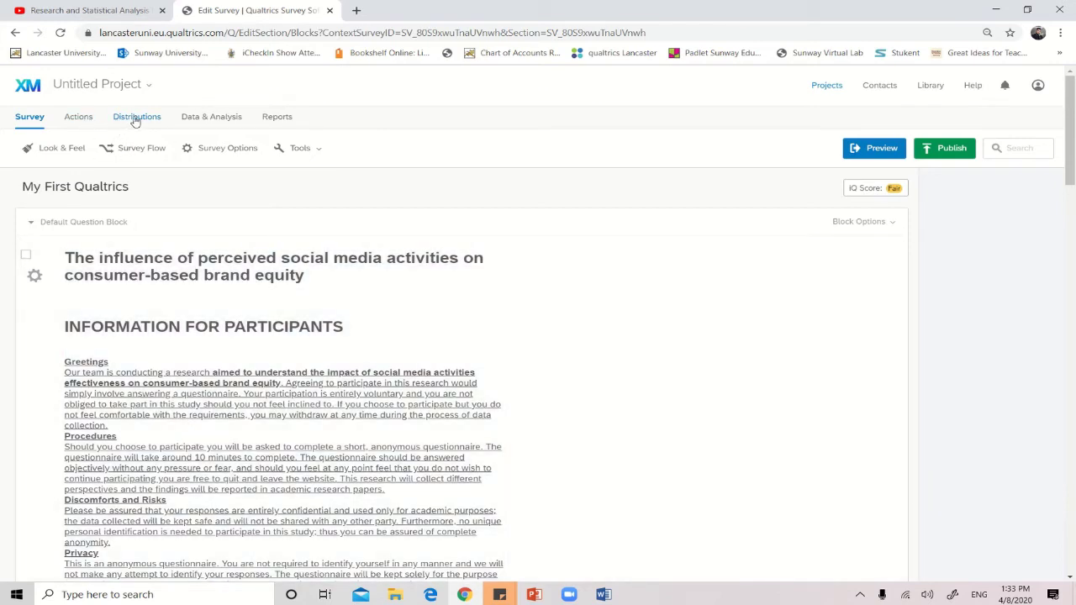
click(135, 117)
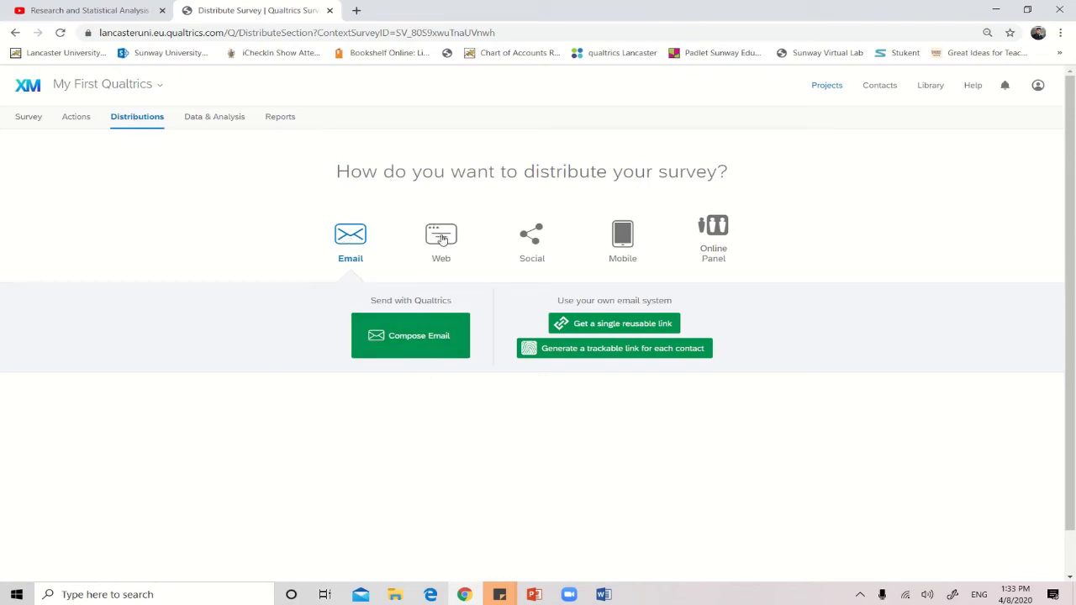
click(538, 234)
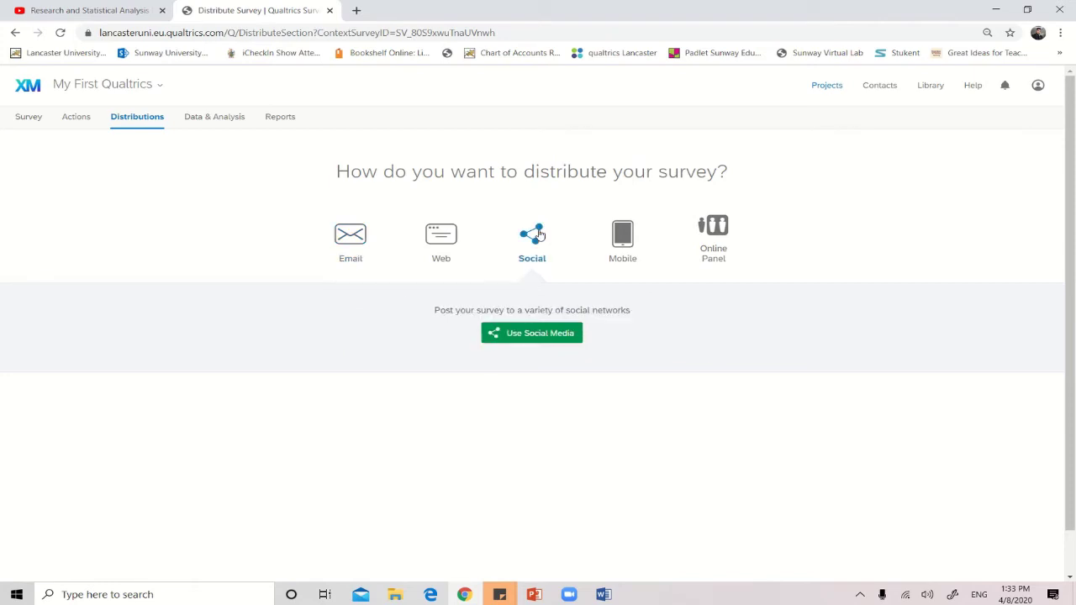
click(533, 333)
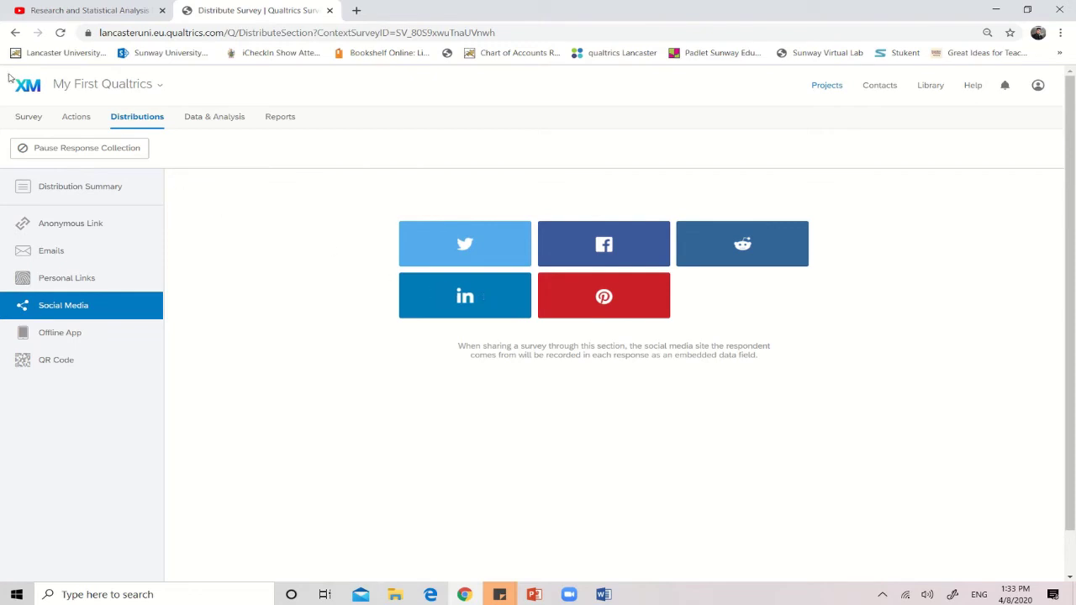
- Return to the survey's distribution options and look at the QR Code and Offline App methods
click(13, 33)
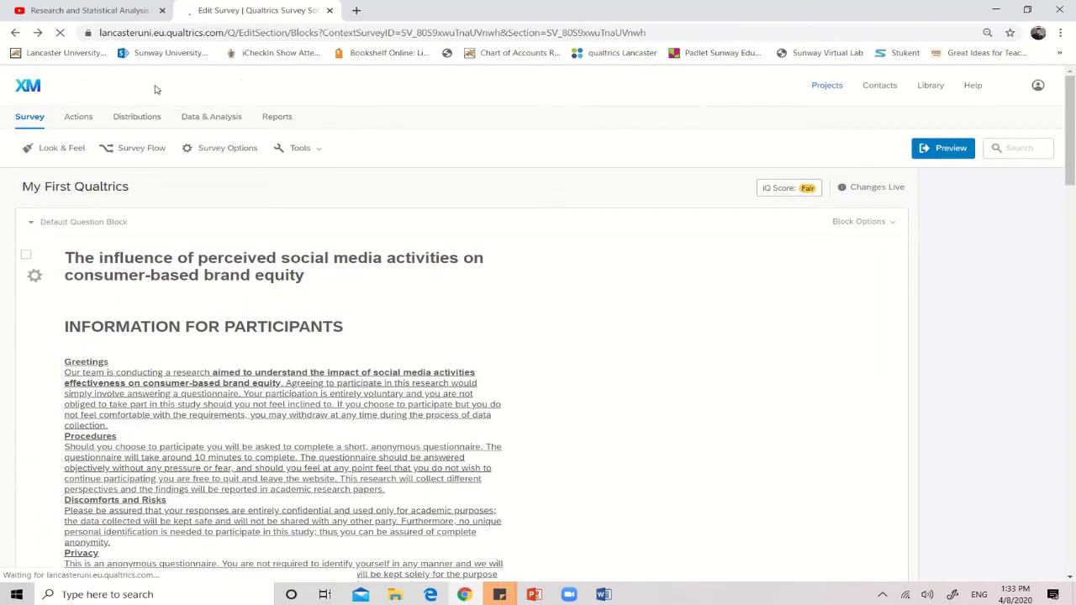
click(143, 123)
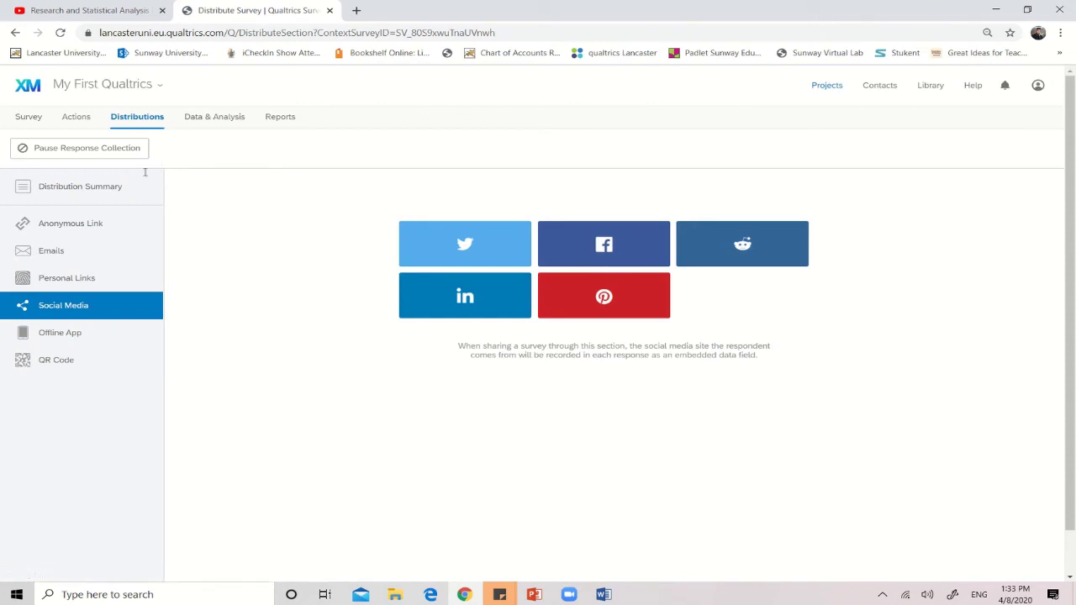
click(61, 363)
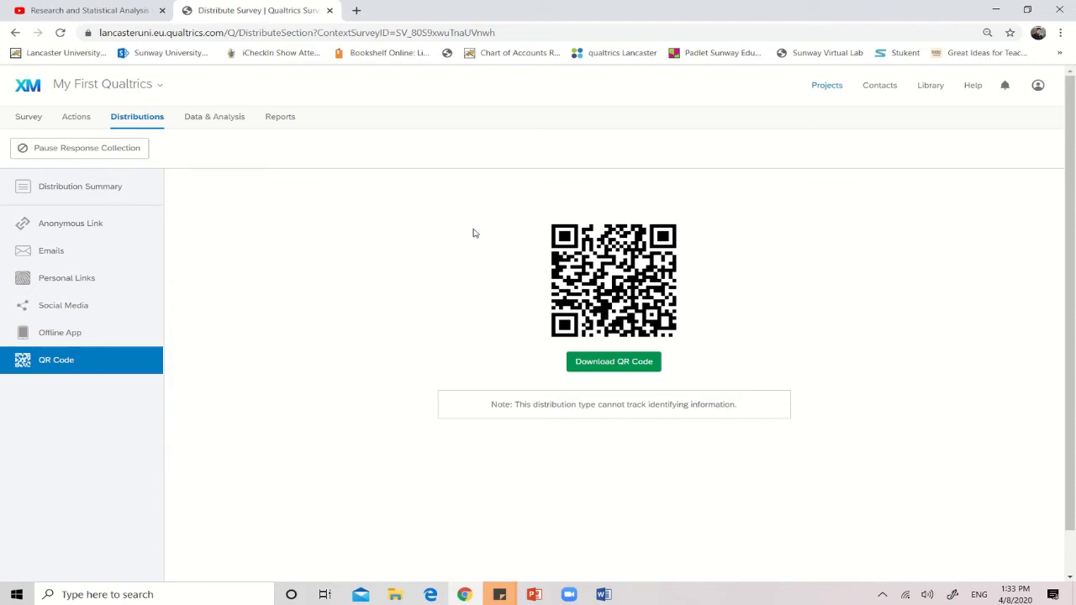
click(65, 334)
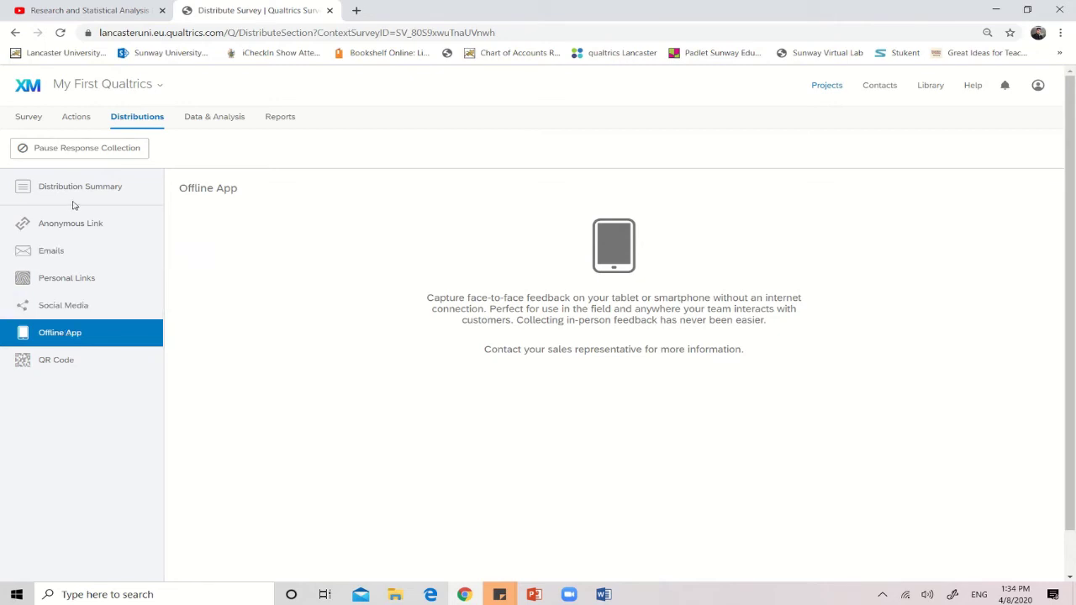
- Preview the survey from the editor, read through the participant information page and continue to the demographic questions
click(32, 121)
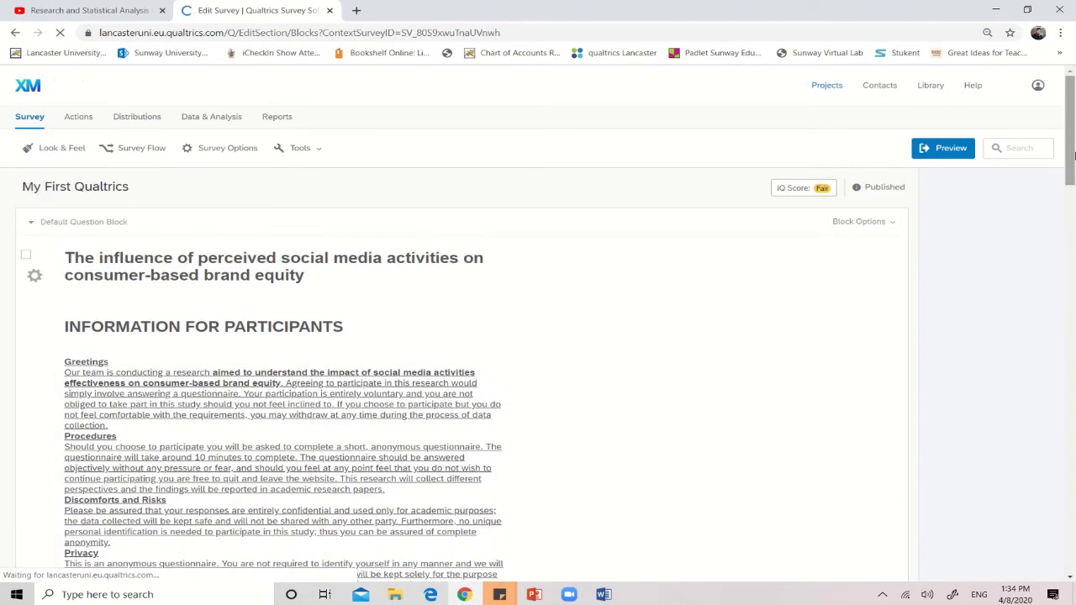
click(866, 151)
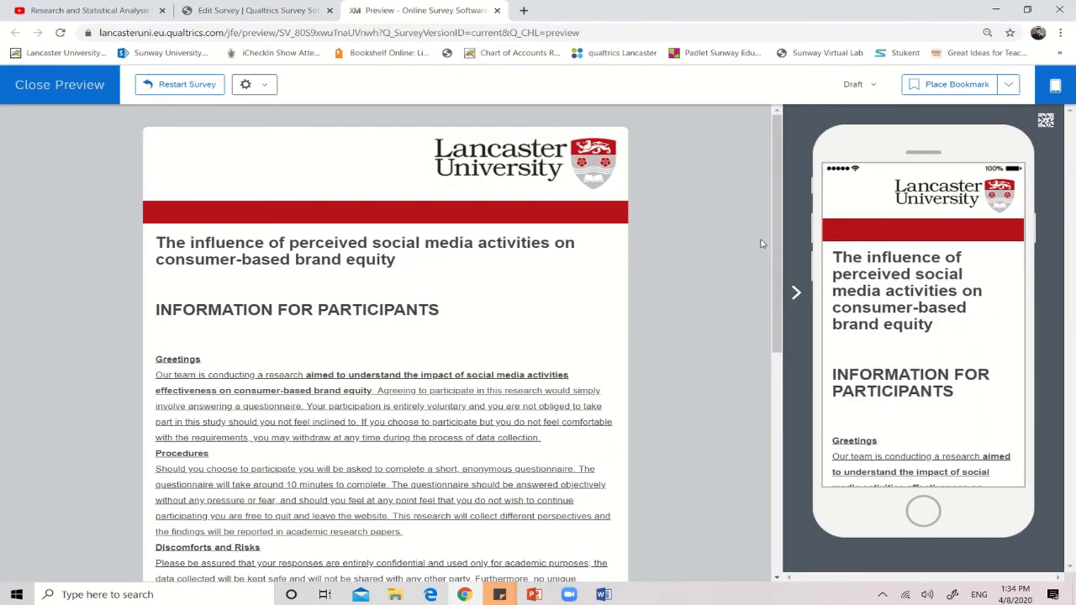
drag(773, 257, 763, 479)
scroll(763, 479, up, 7)
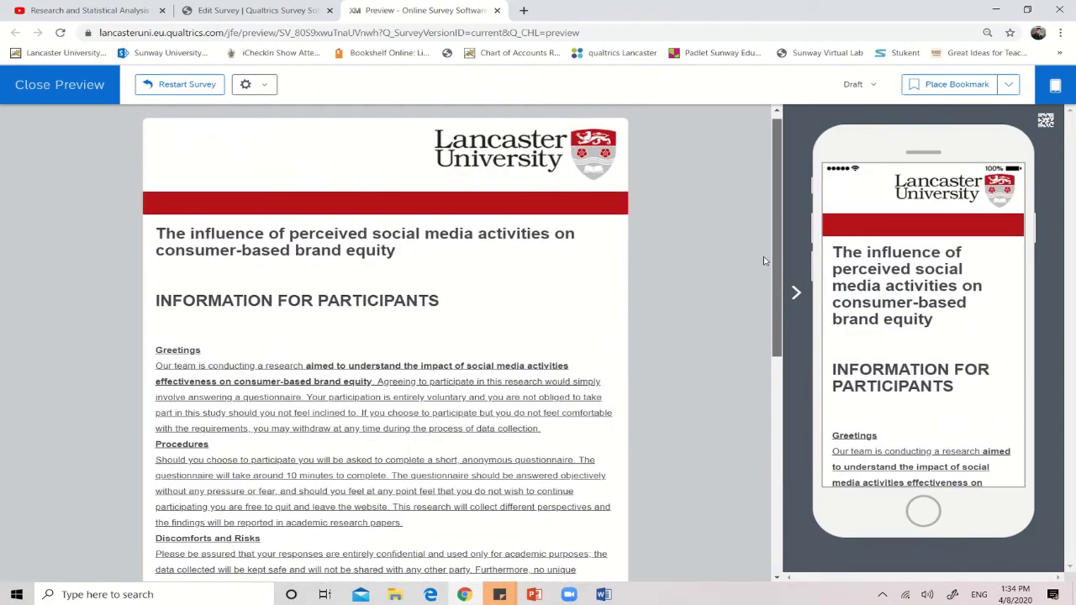
scroll(760, 472, down, 7)
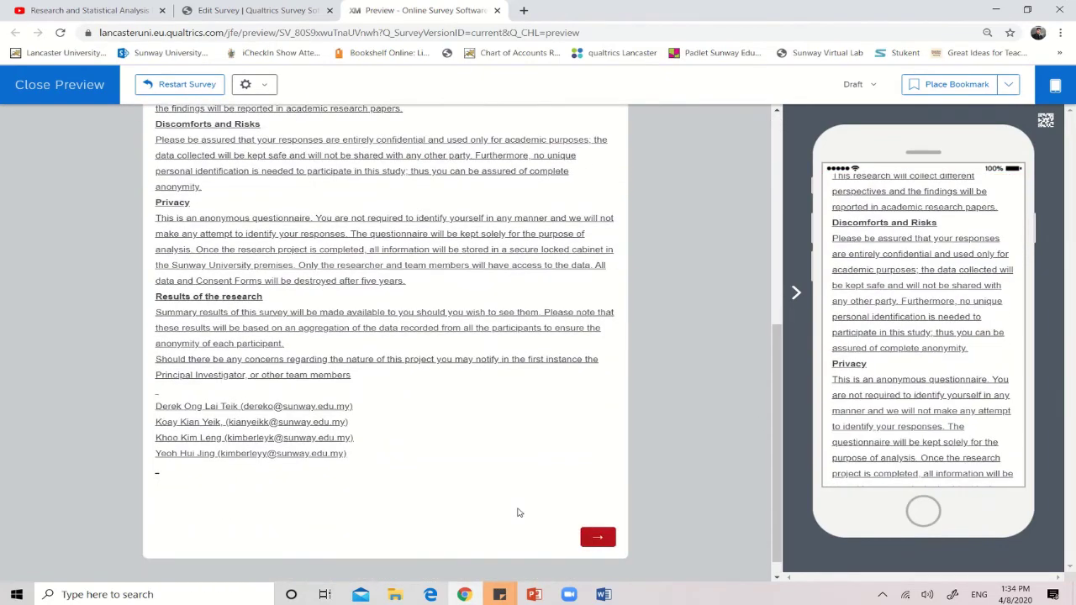
click(596, 537)
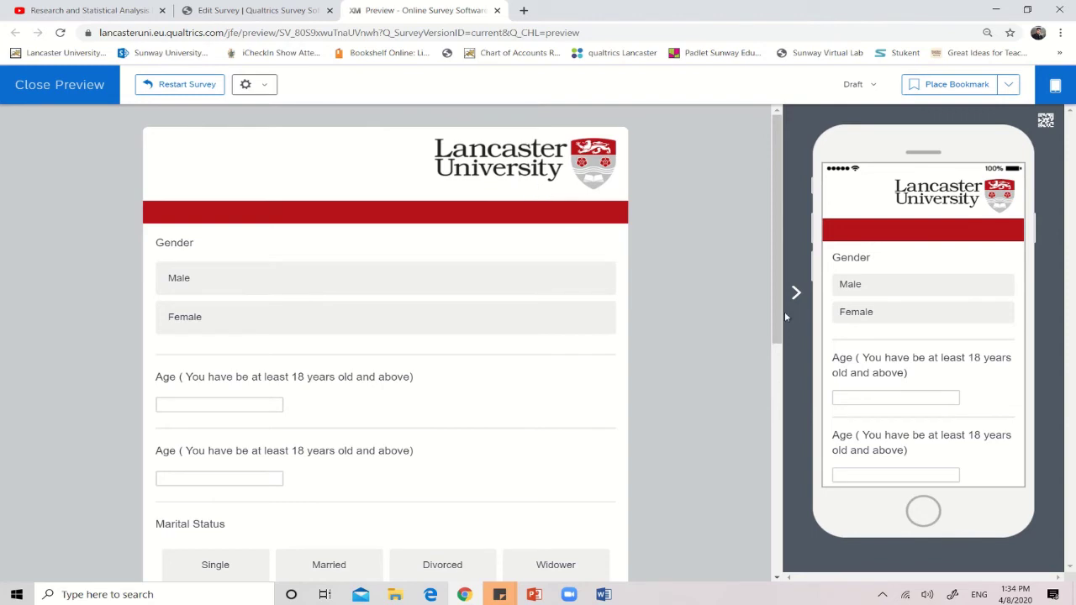
- Look through the demographic questions in the preview and try to continue without answering any of them
drag(778, 317, 715, 553)
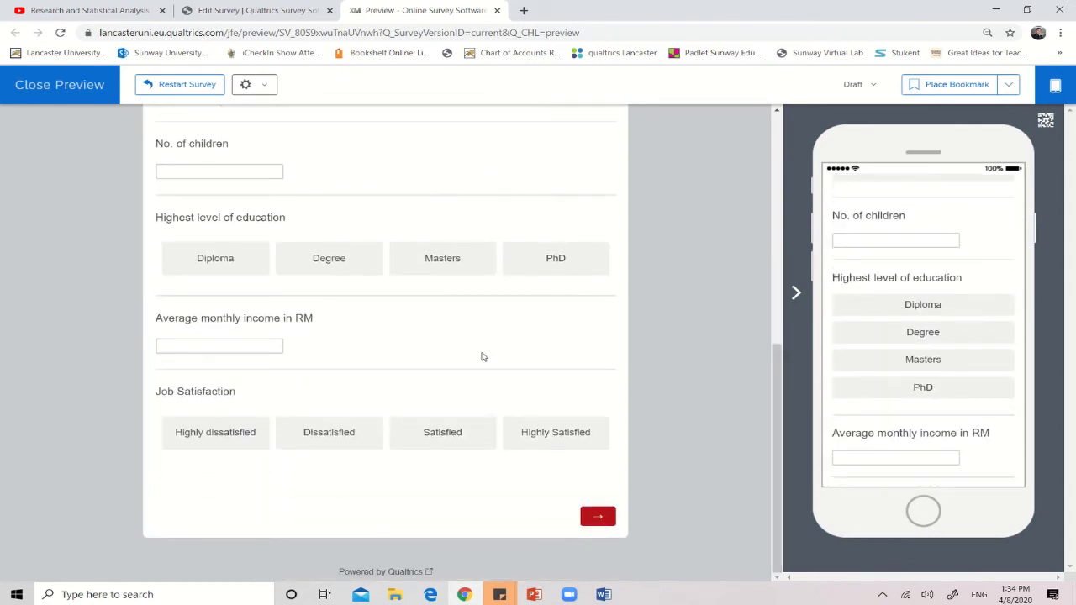
drag(780, 455, 823, 503)
click(596, 519)
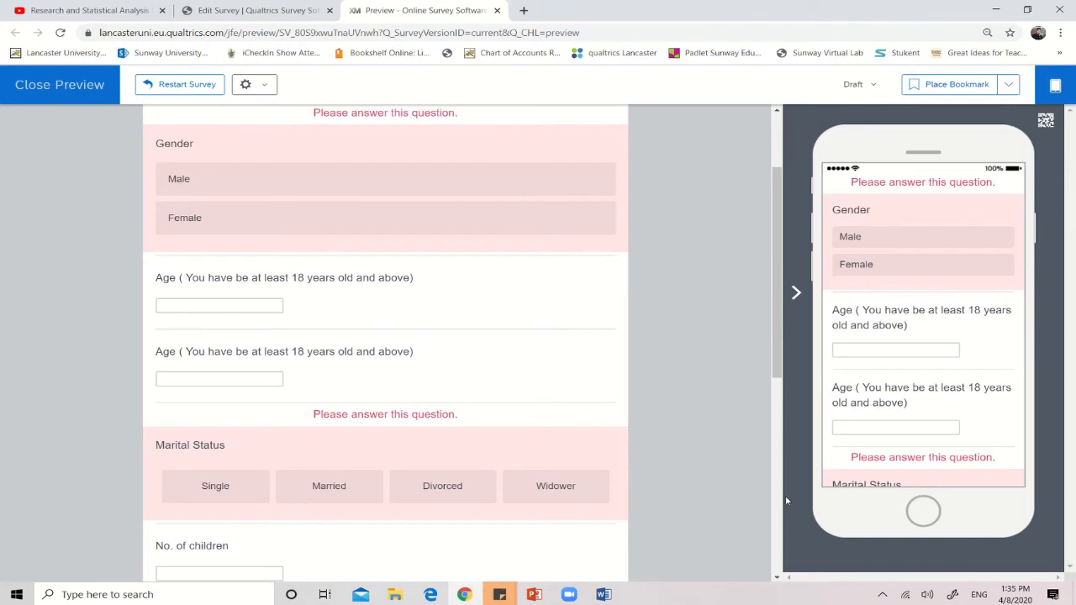
- Answer the preview's Gender question with Male and enter 18 in both Age fields
drag(777, 375, 772, 324)
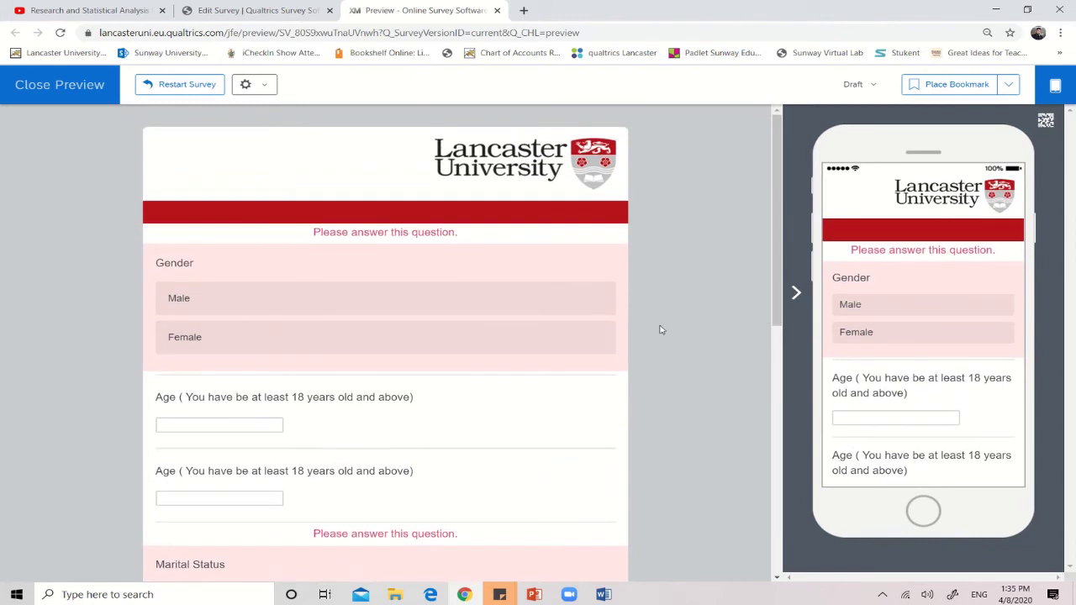
click(571, 314)
click(265, 422)
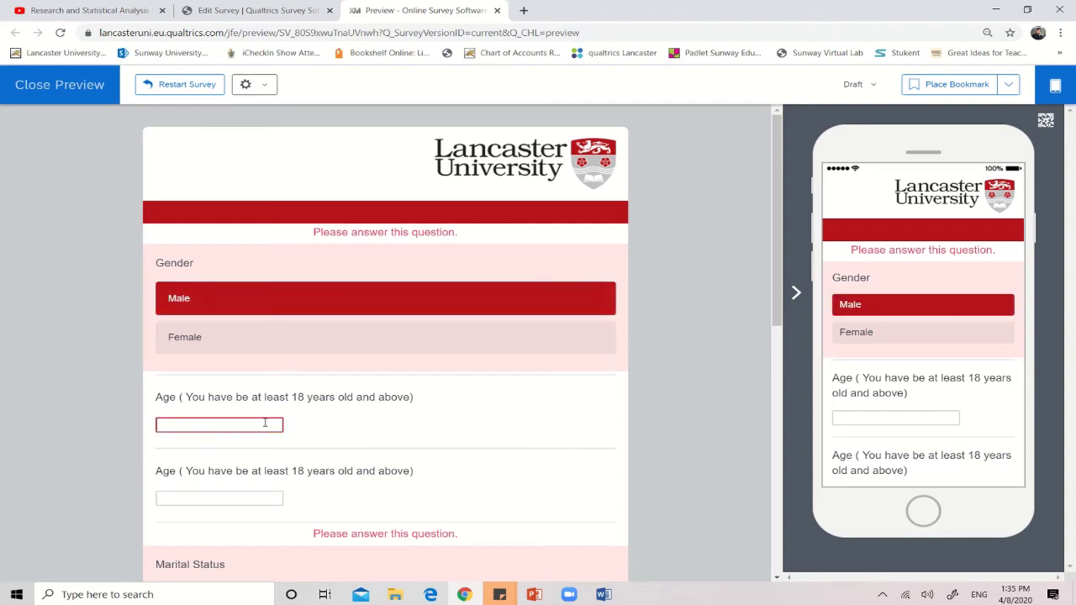
click(208, 499)
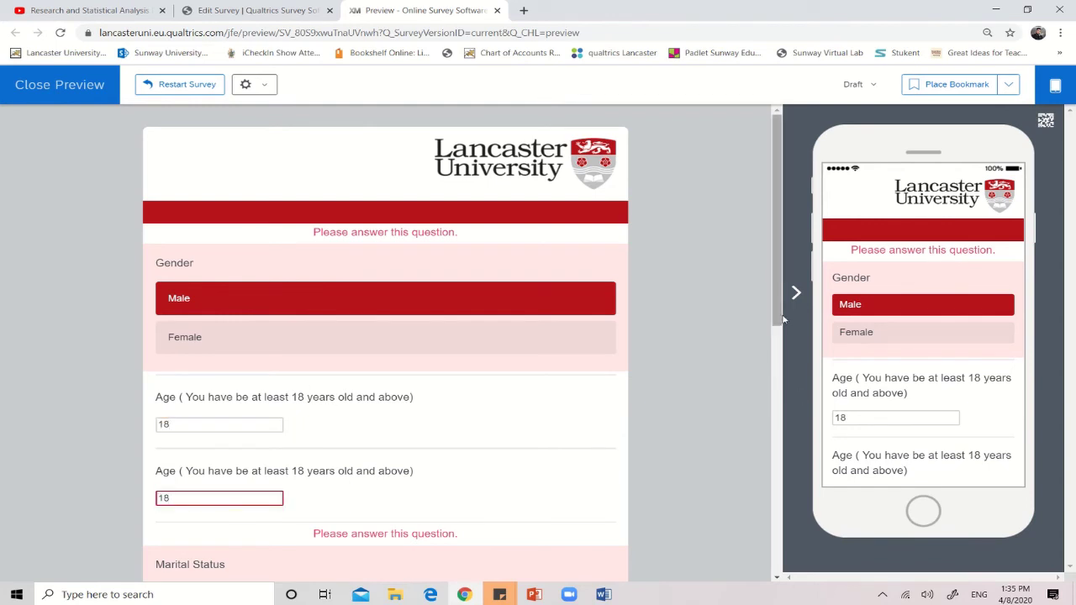
- Set Marital Status to Single, No. of children to 0 and Highest level of education to Masters in the preview
scroll(788, 388, down, 2)
scroll(788, 393, down, 1)
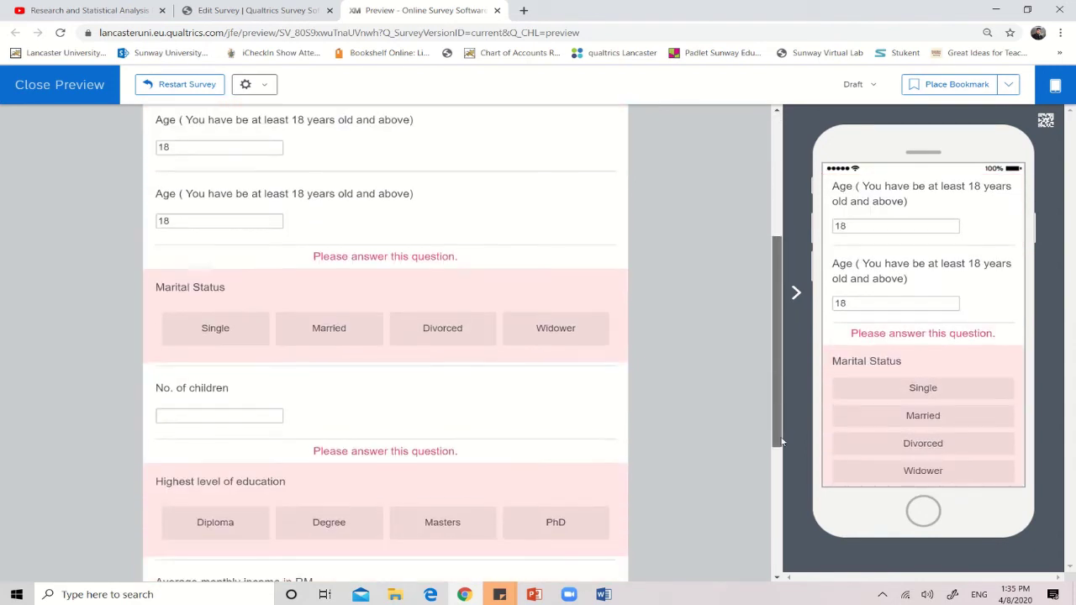
click(194, 335)
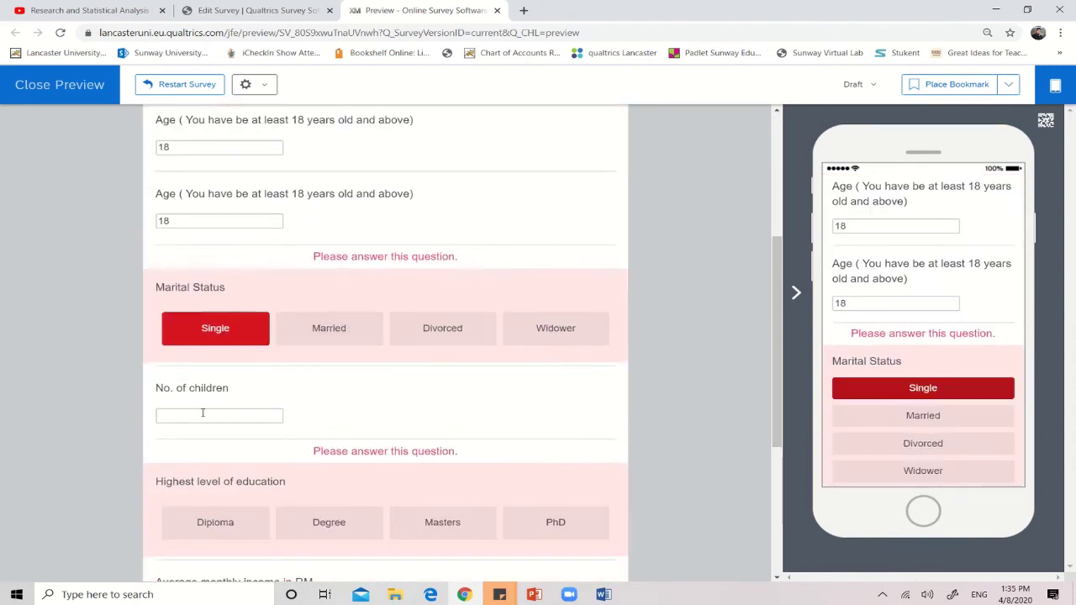
click(205, 417)
text(0)
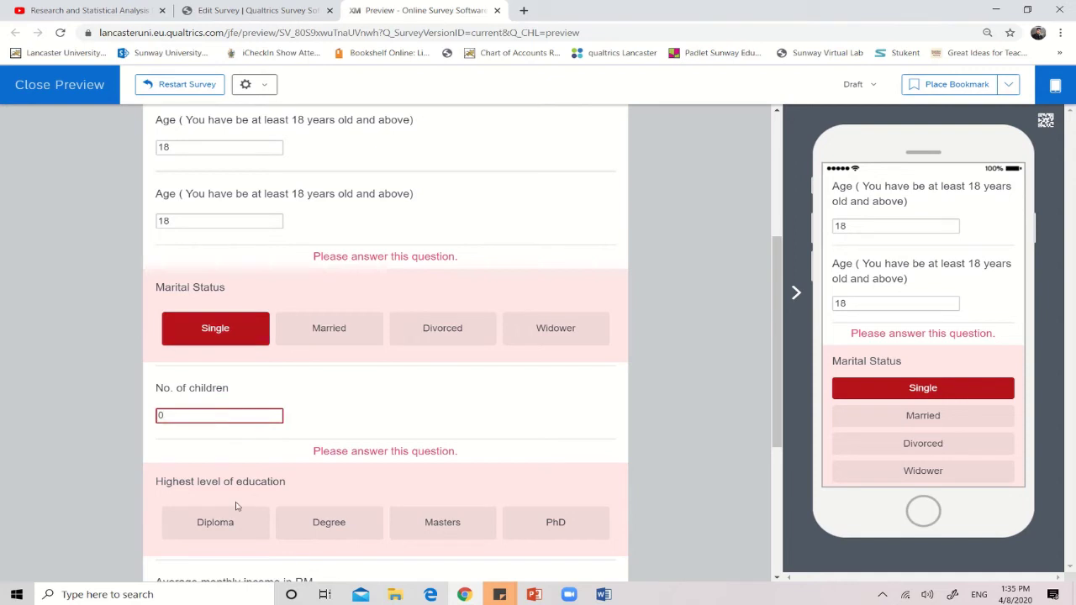
click(443, 528)
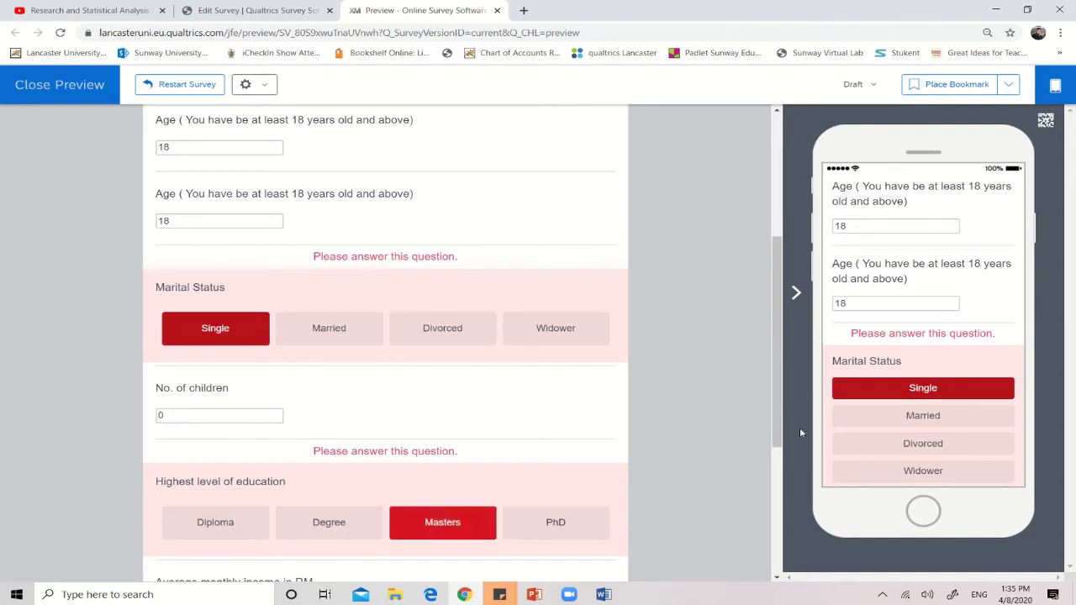
- Enter 20 as the average monthly income, set Job Satisfaction to Satisfied and continue to the Market Orientation page
scroll(784, 452, down, 3)
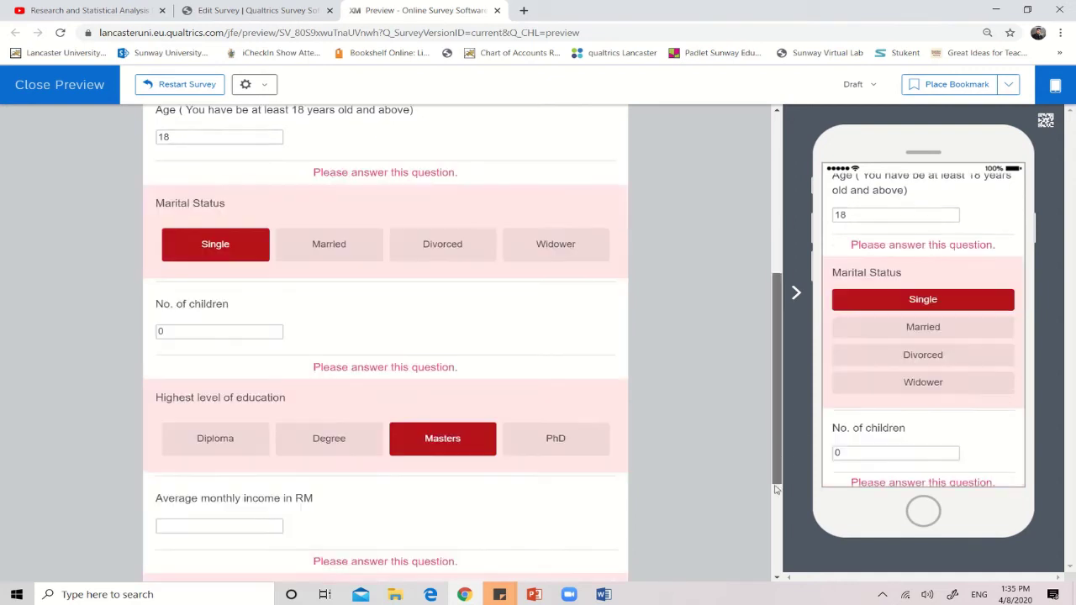
click(211, 379)
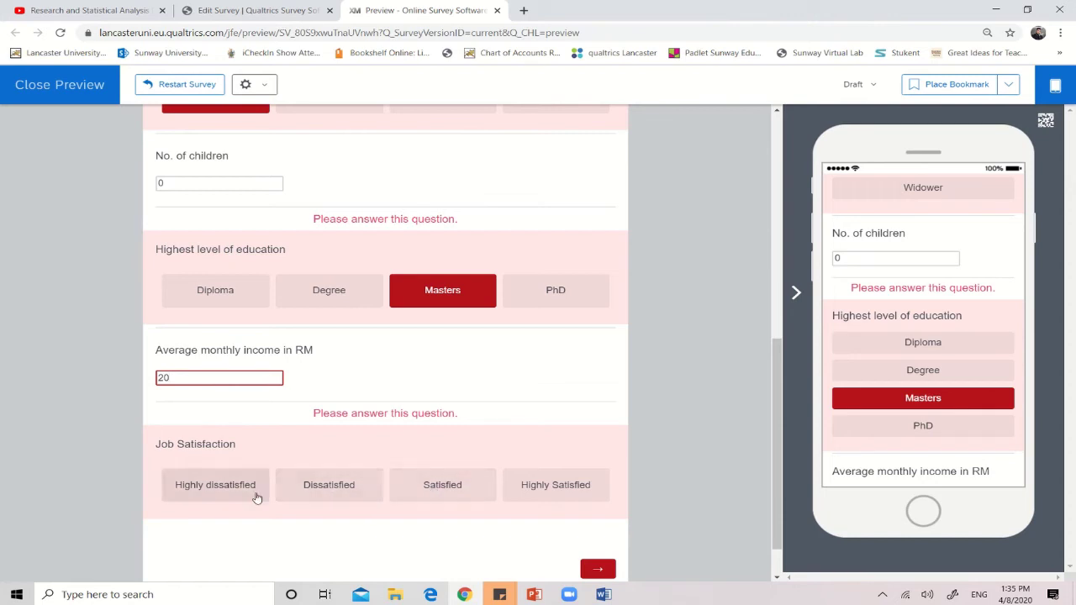
click(438, 496)
click(599, 570)
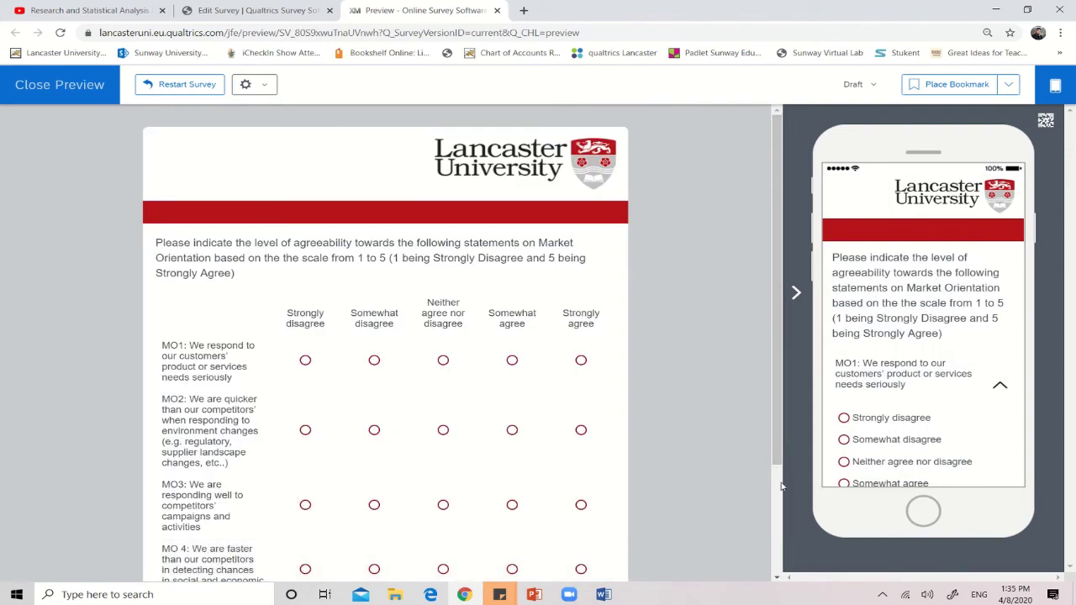
- Rate statements MO1 and MO3 as Somewhat disagree and MO2 and MO4 as Somewhat agree in the Market Orientation matrix
drag(779, 463, 785, 495)
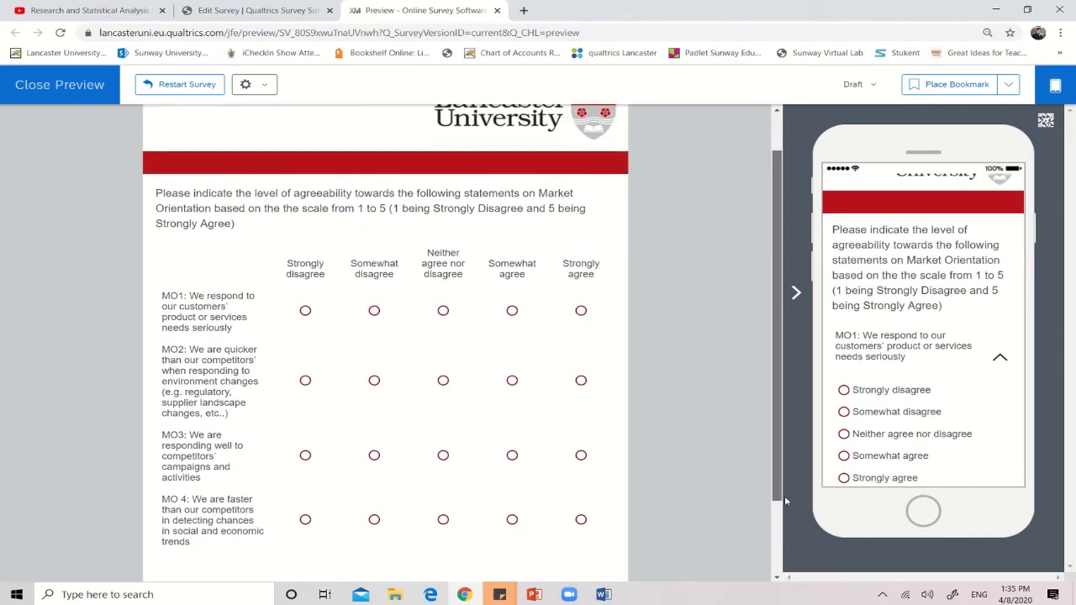
click(374, 310)
click(511, 381)
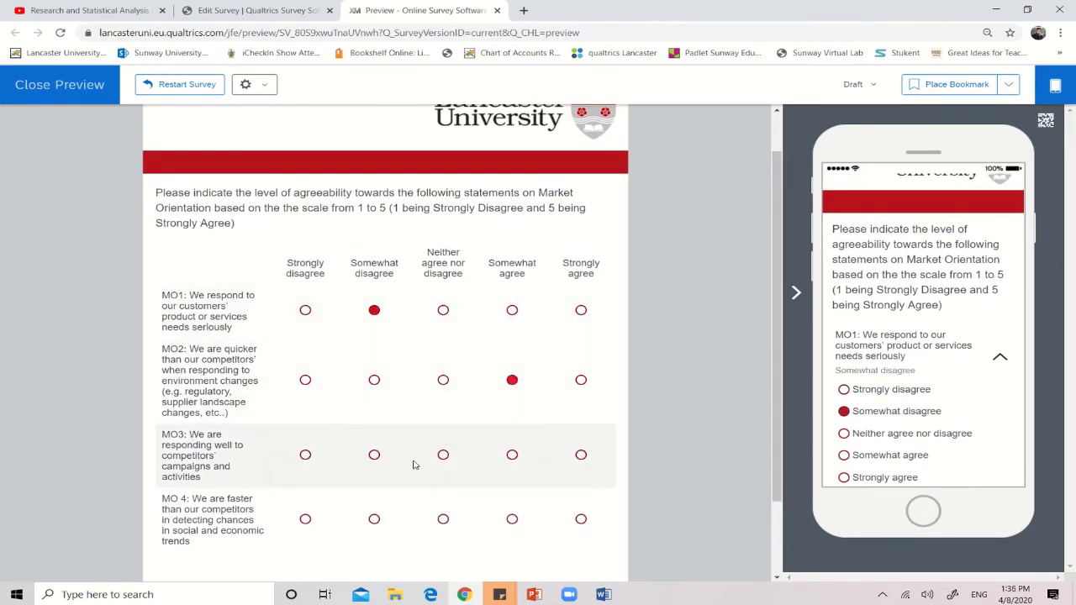
click(374, 455)
click(512, 519)
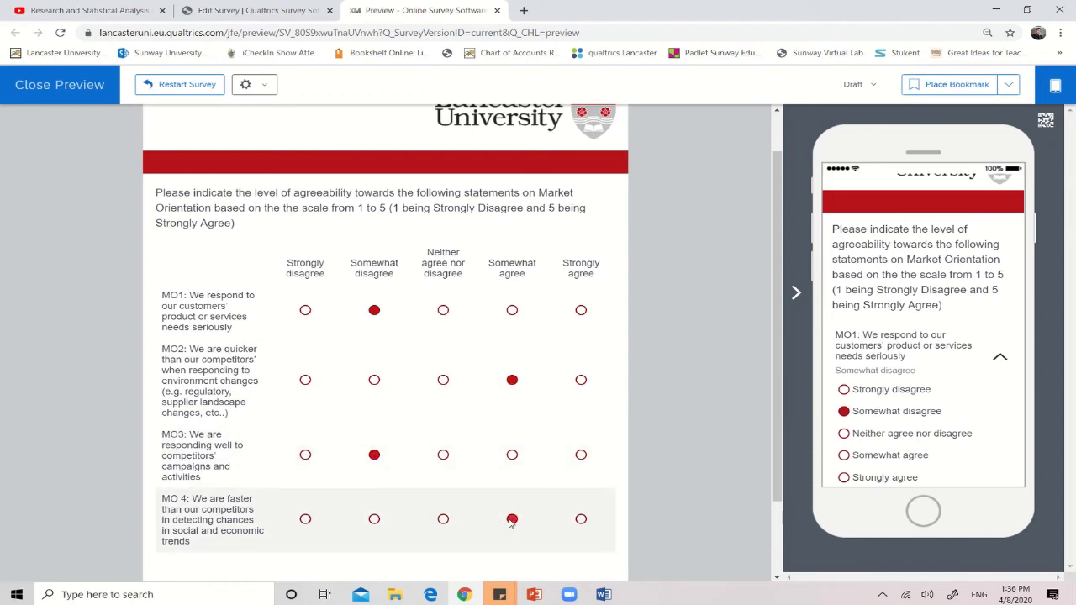
- Submit the test response and close the survey preview to return to the editor
scroll(778, 474, down, 1)
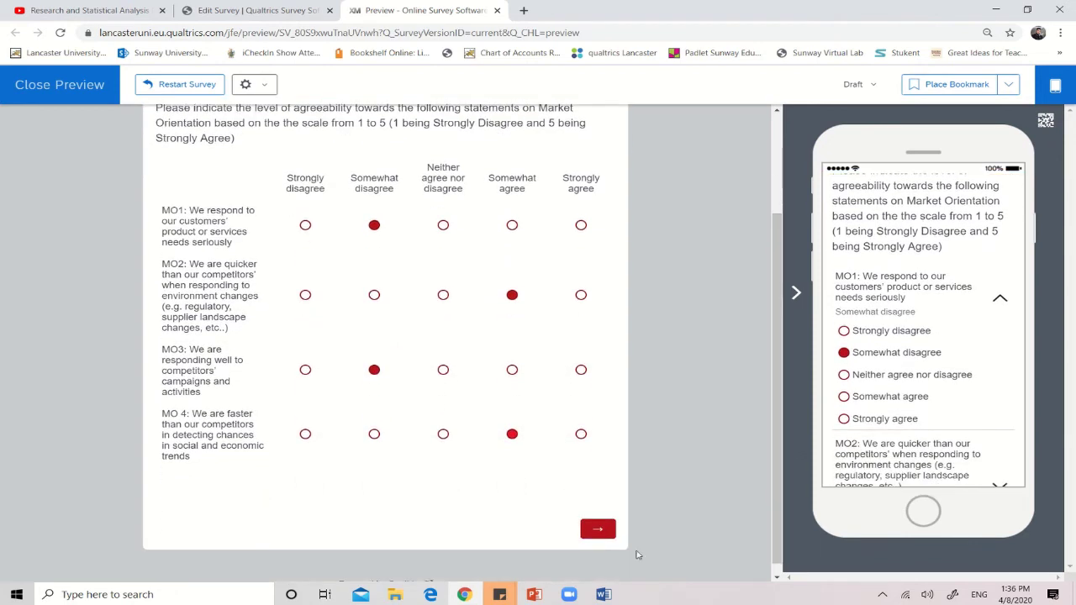
click(597, 529)
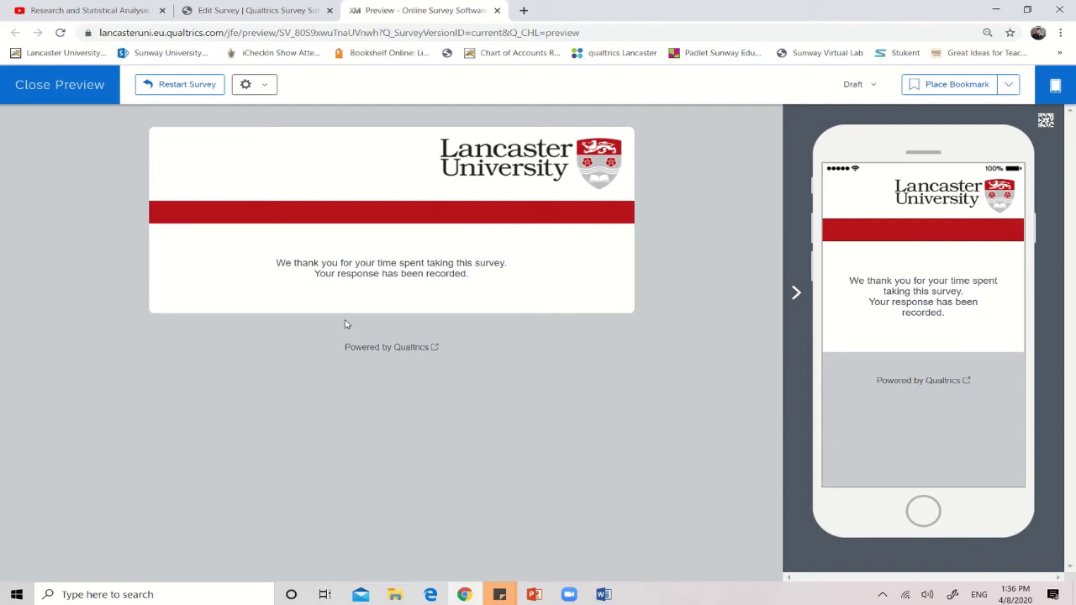
click(67, 88)
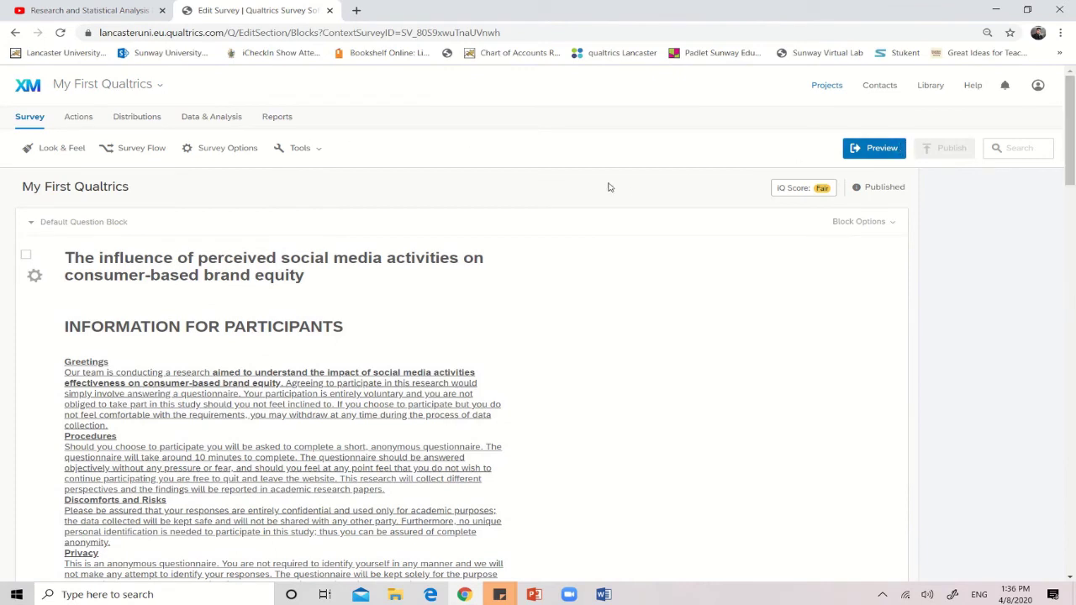
- Open the survey's default results report and reload it to view the response data
click(280, 122)
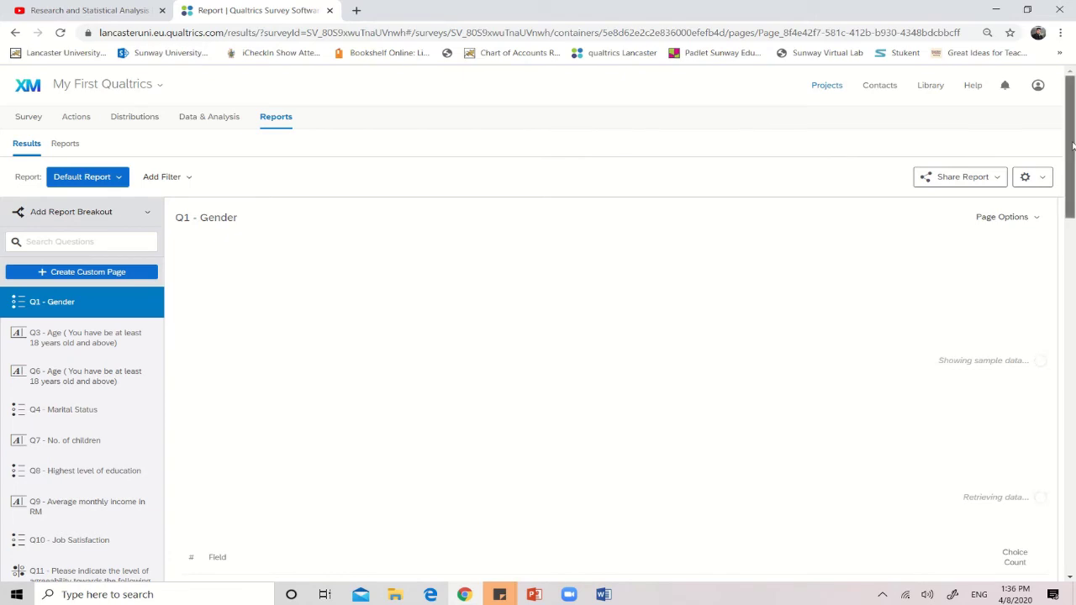
drag(1072, 146, 1074, 232)
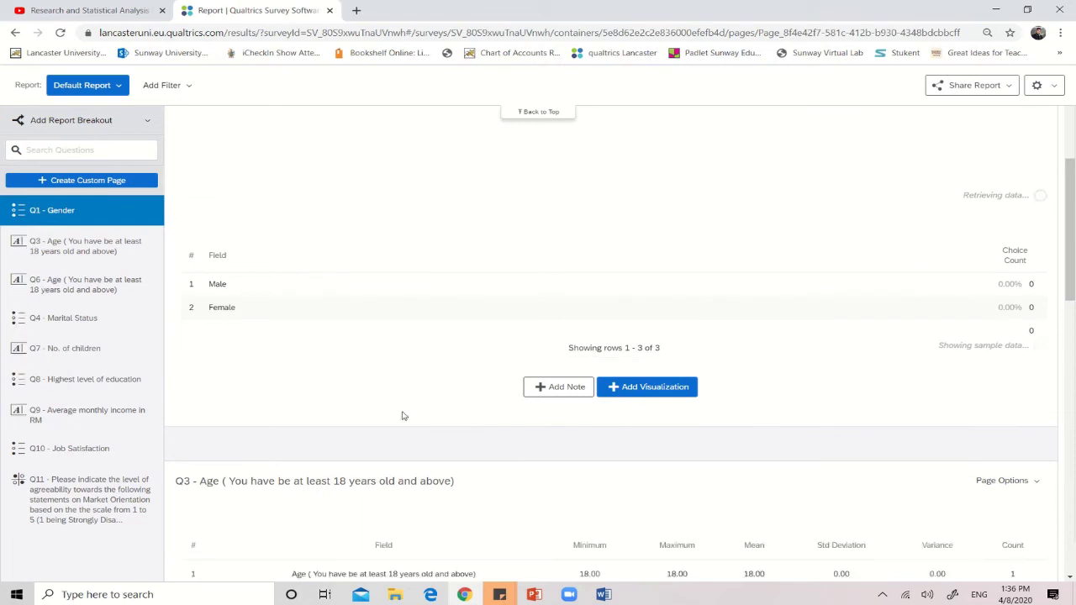
drag(1071, 247, 1060, 149)
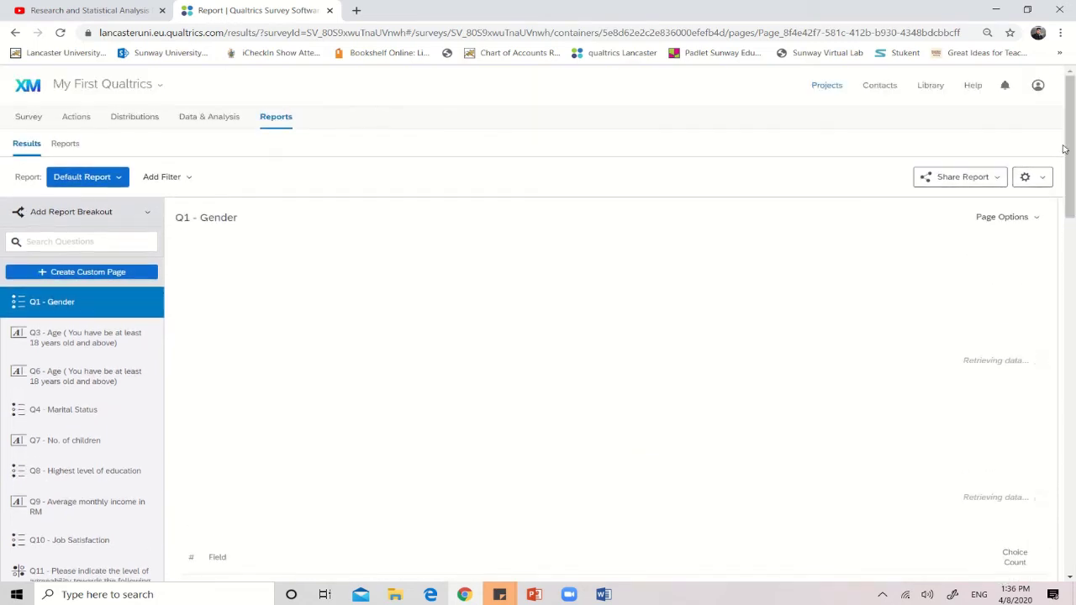
drag(1072, 154, 1074, 208)
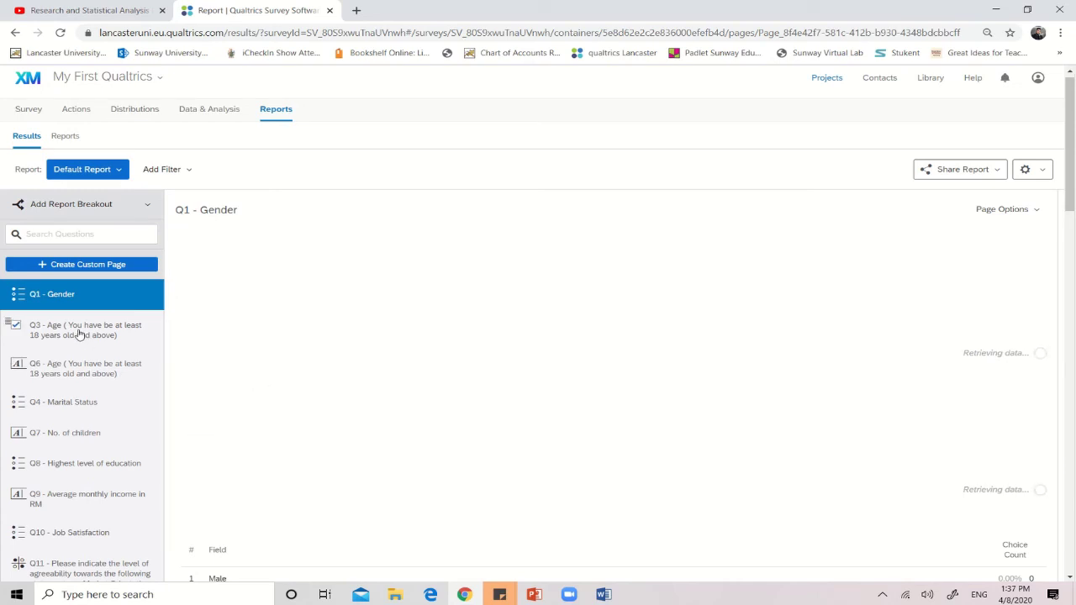
click(15, 34)
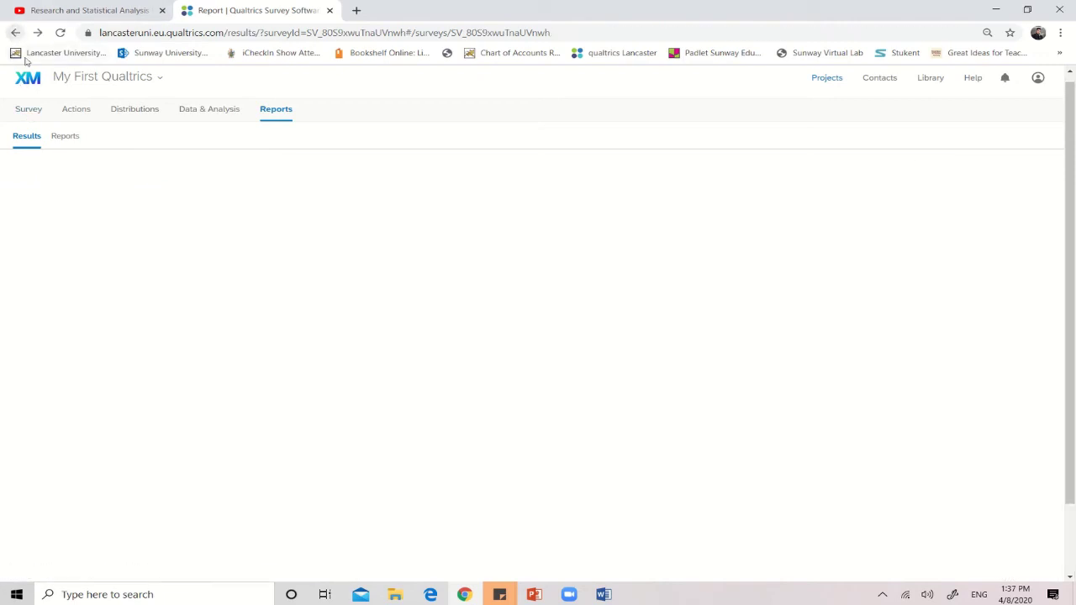
click(15, 37)
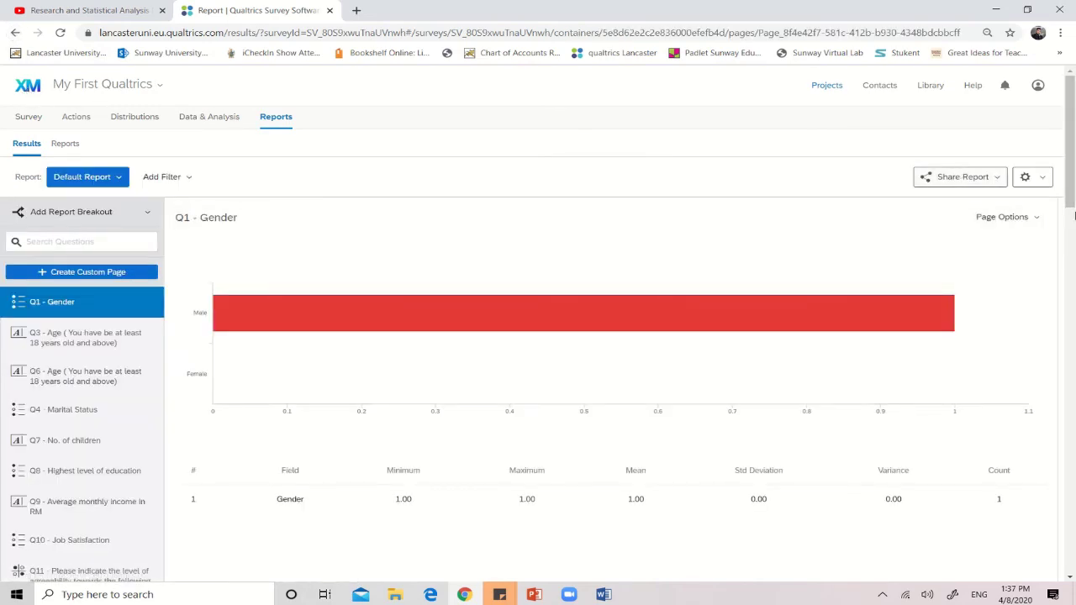
- Examine the report's charts and statistics tables from Q1 Gender through the Q11 Market Orientation statements
mouse_move(1074, 187)
mouse_down()
mouse_move(1073, 250)
mouse_move(1071, 196)
mouse_up()
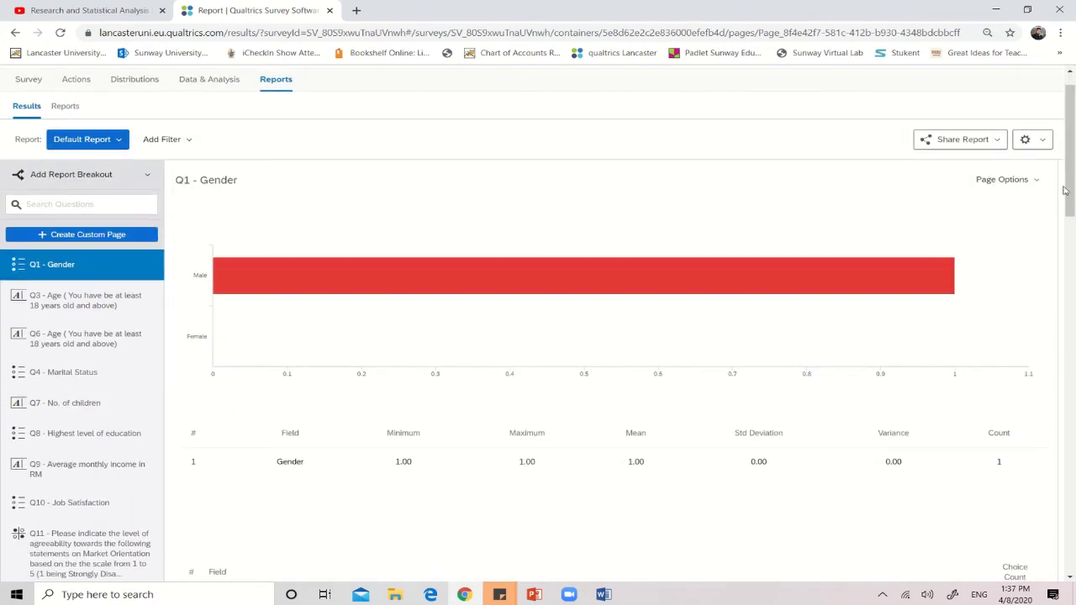
drag(1071, 186, 1074, 457)
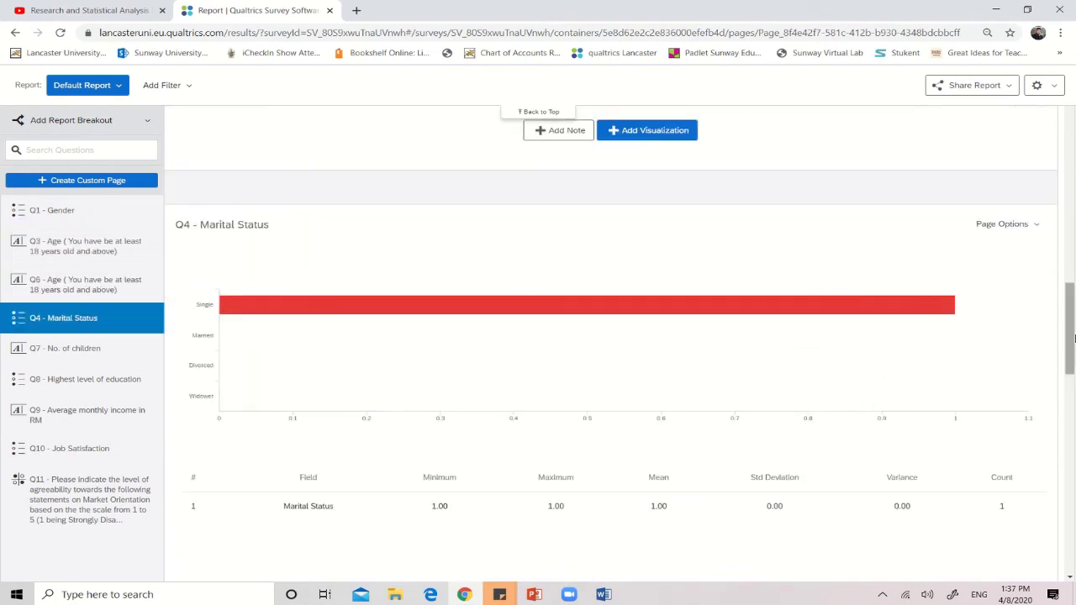
drag(1071, 362, 1075, 477)
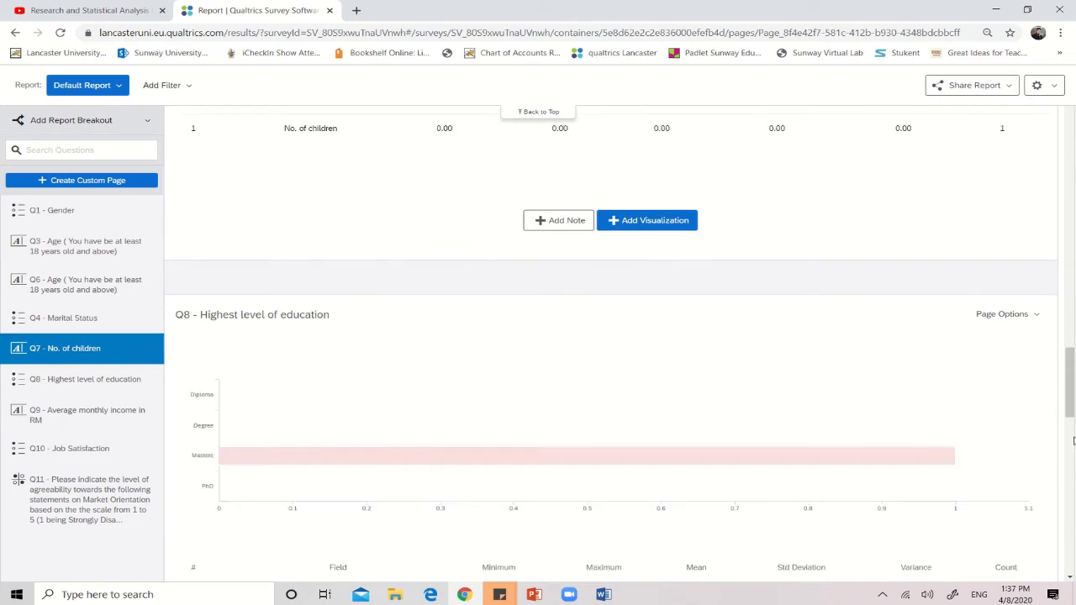
drag(1070, 400, 1073, 504)
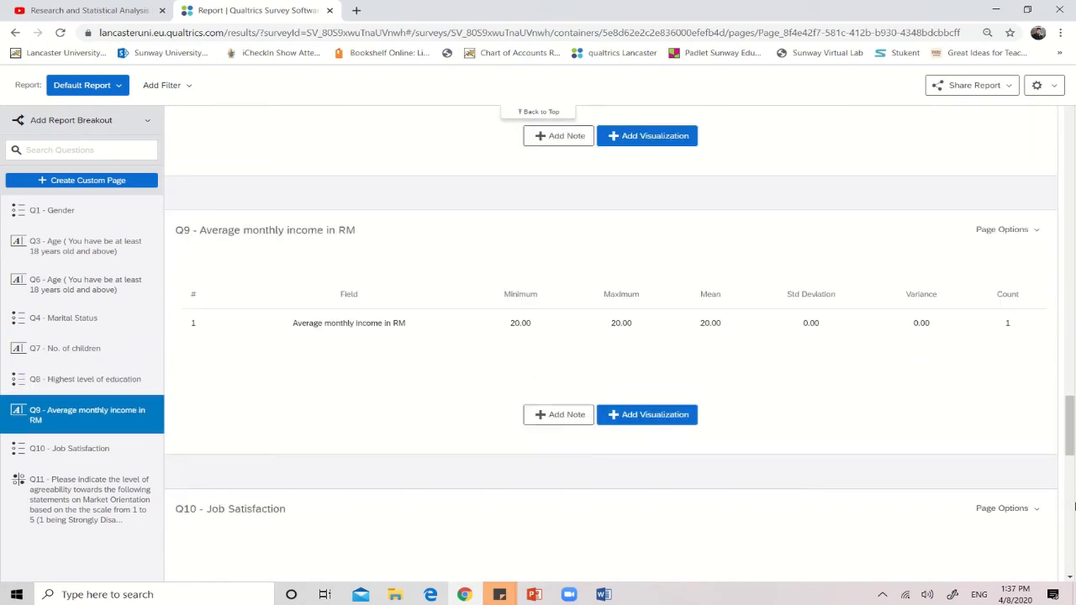
click(31, 507)
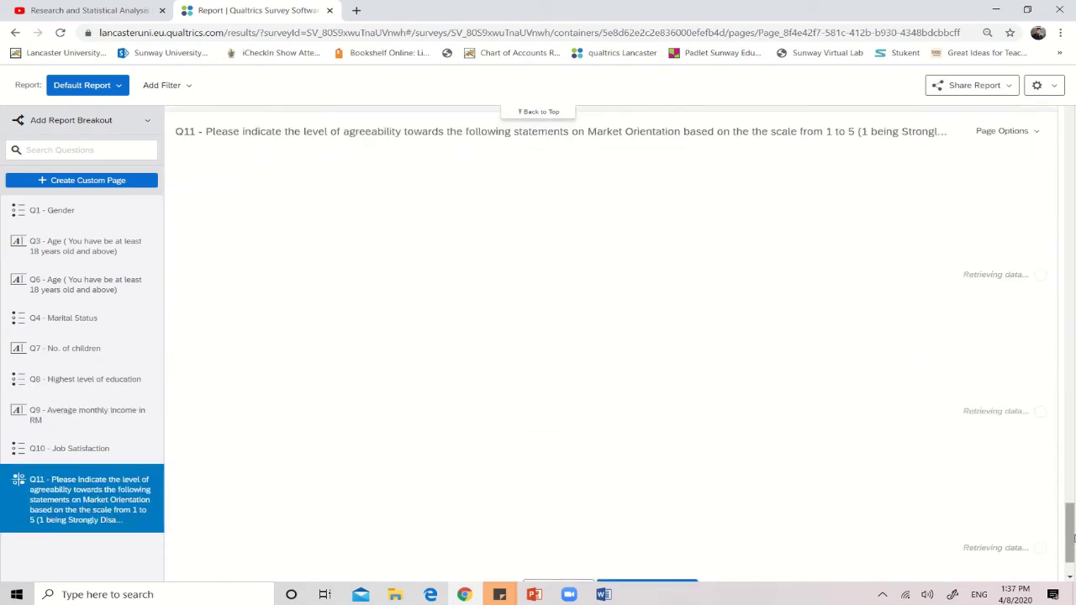
drag(1071, 514, 1070, 584)
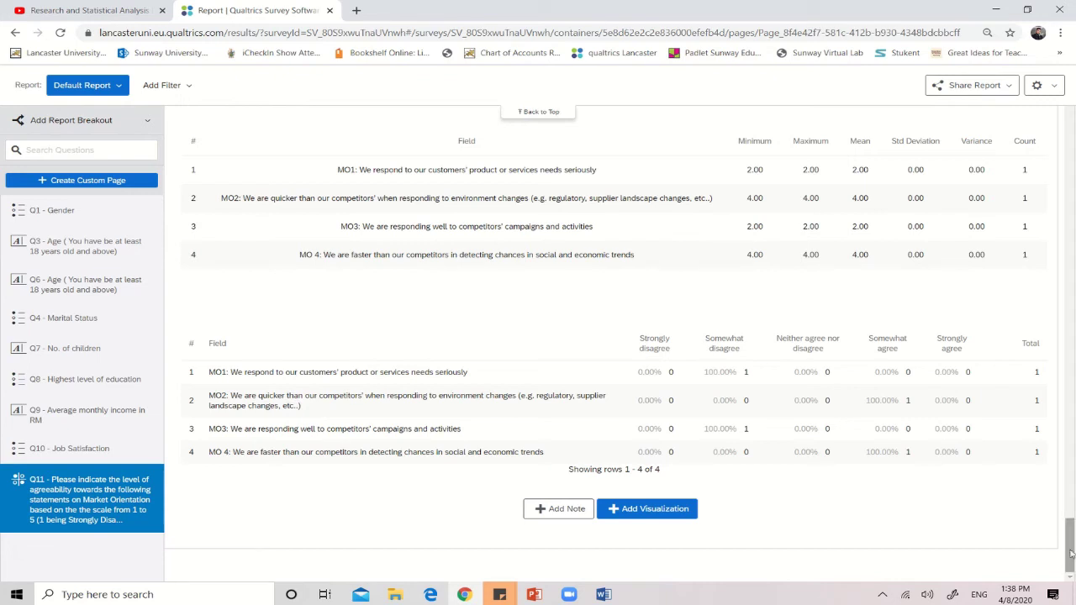
- Review the report results in reverse, from Q10 Job Satisfaction and Q9 income back to Q1 Gender
drag(1070, 552, 1073, 455)
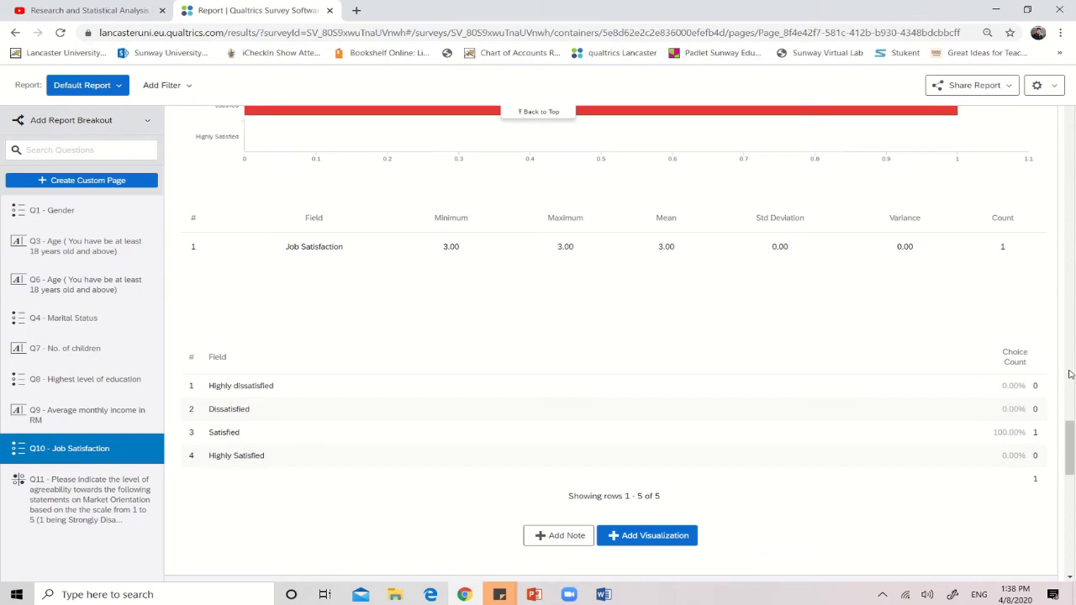
scroll(1073, 376, up, 5)
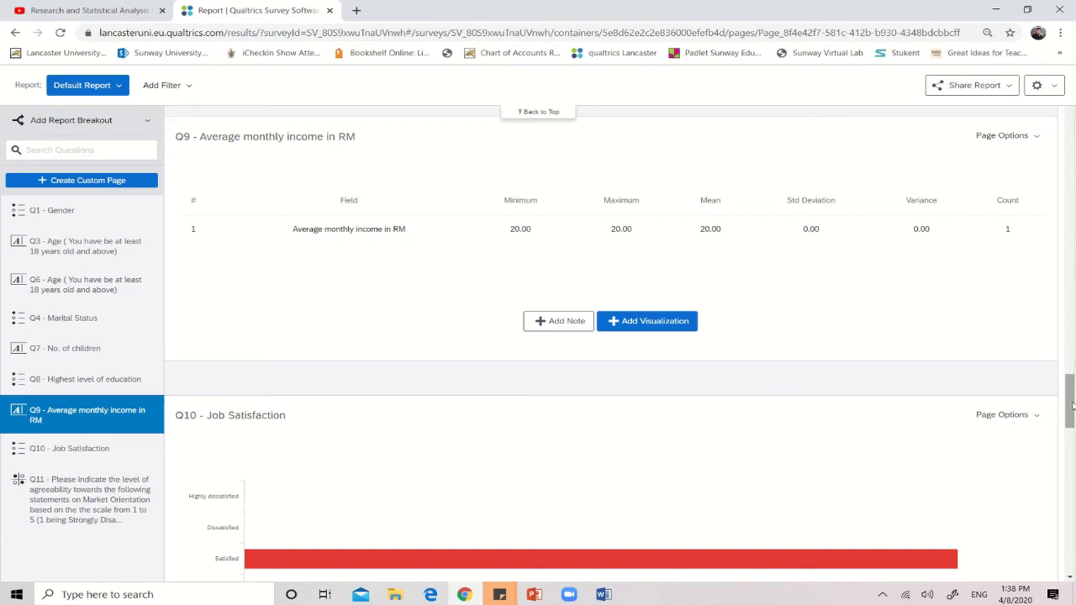
drag(1071, 407, 1071, 189)
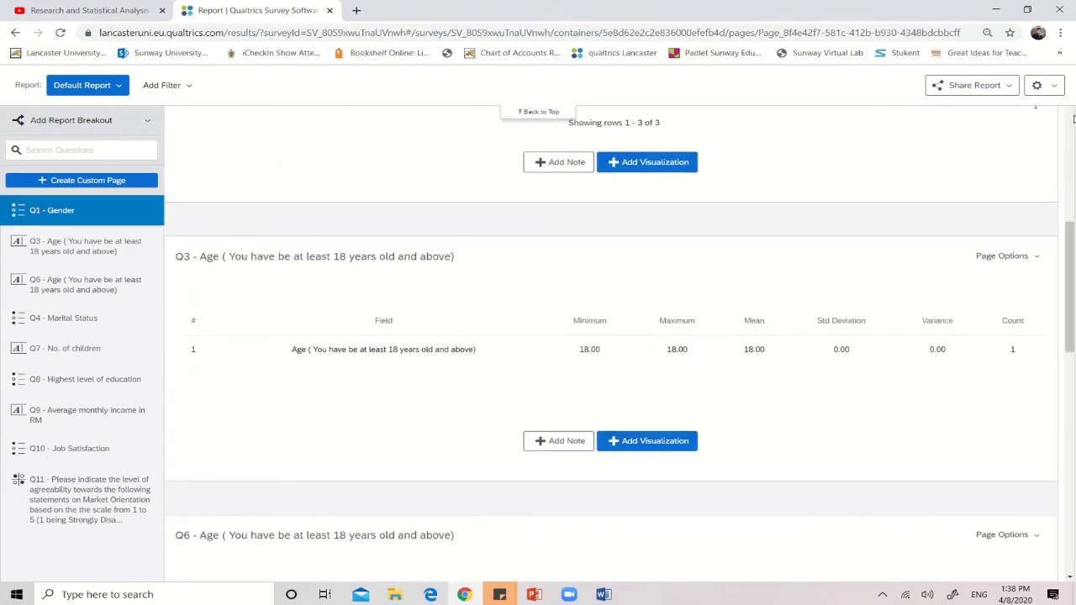
right_click(1071, 118)
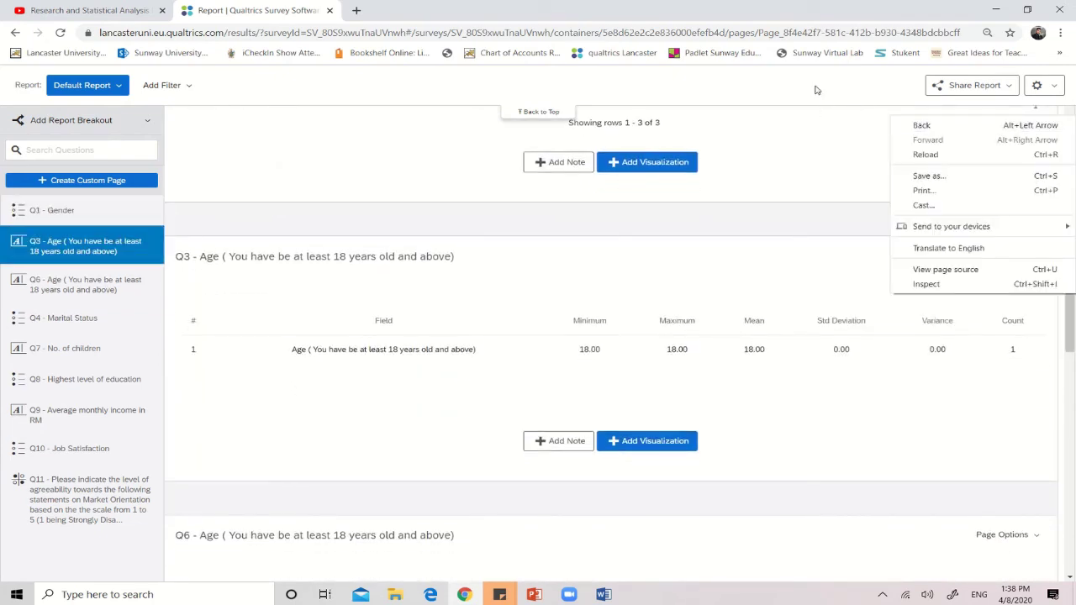
click(815, 89)
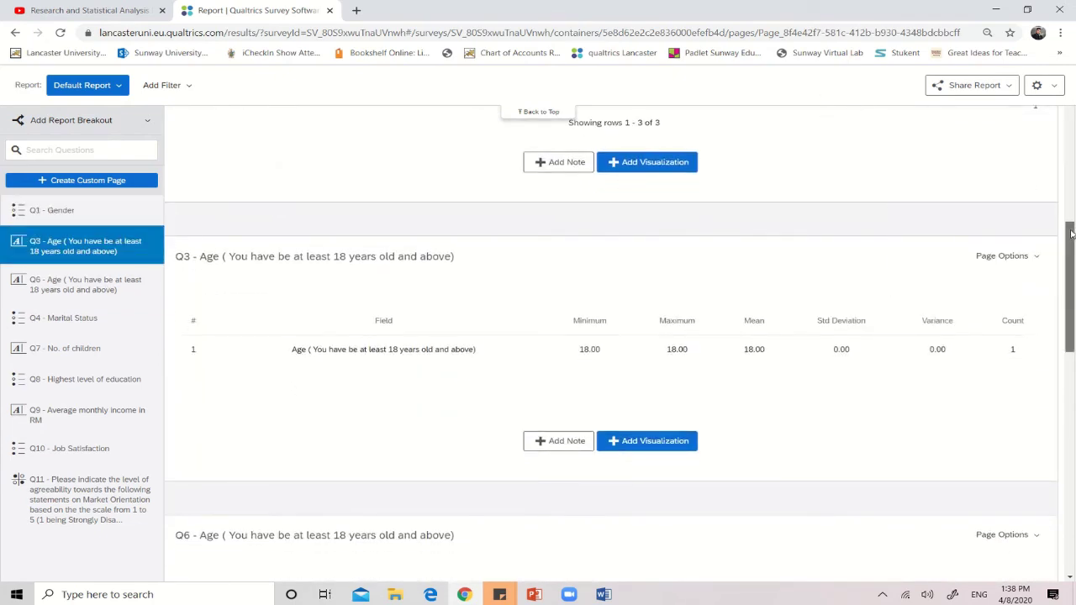
drag(1072, 226, 1072, 102)
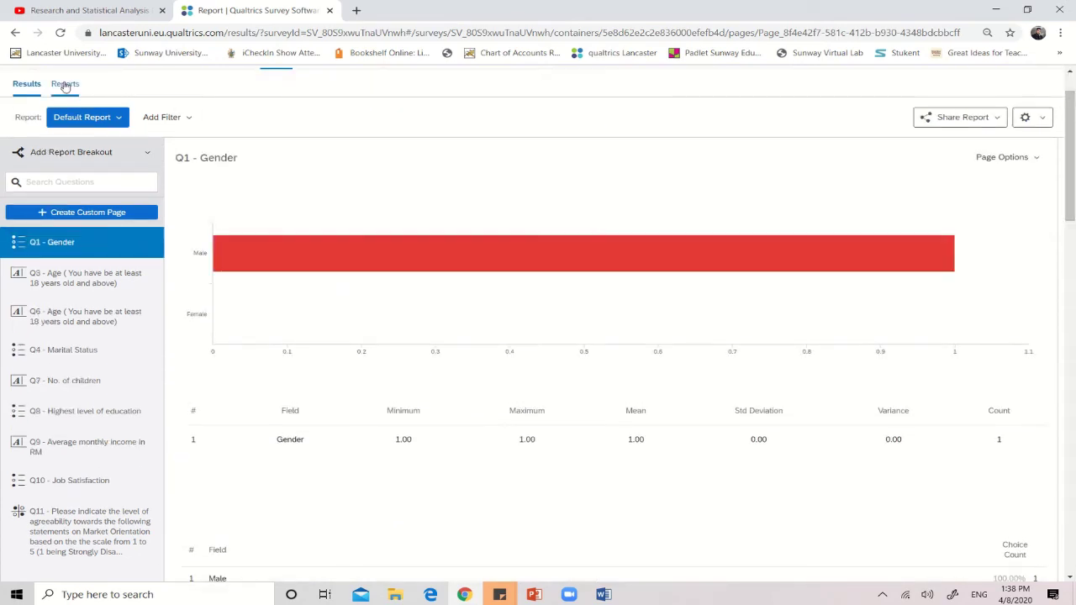
mouse_move(538, 597)
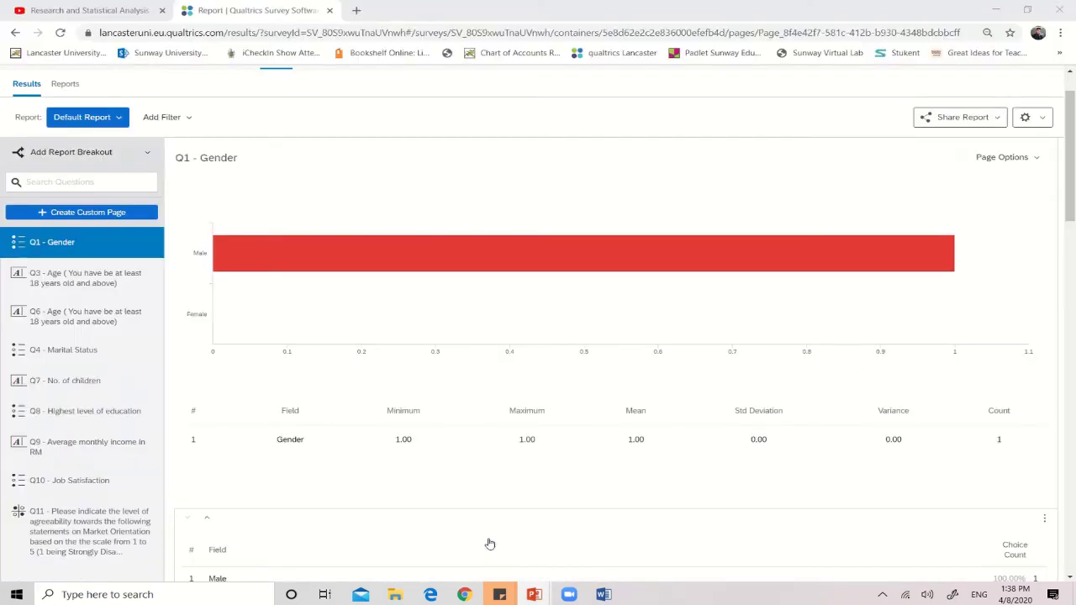
click(444, 561)
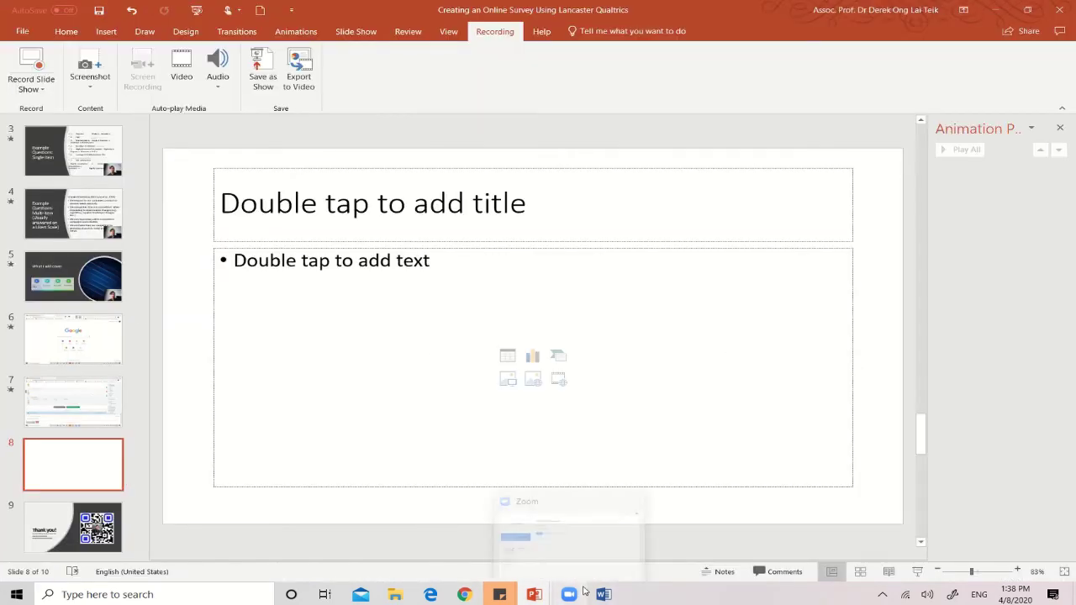
mouse_move(492, 26)
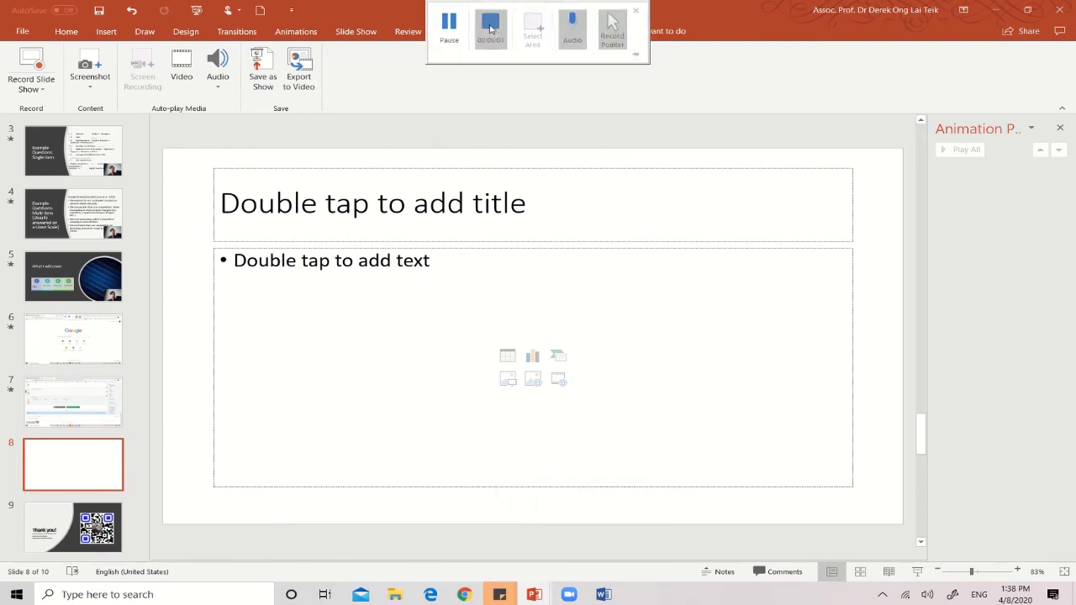
click(495, 32)
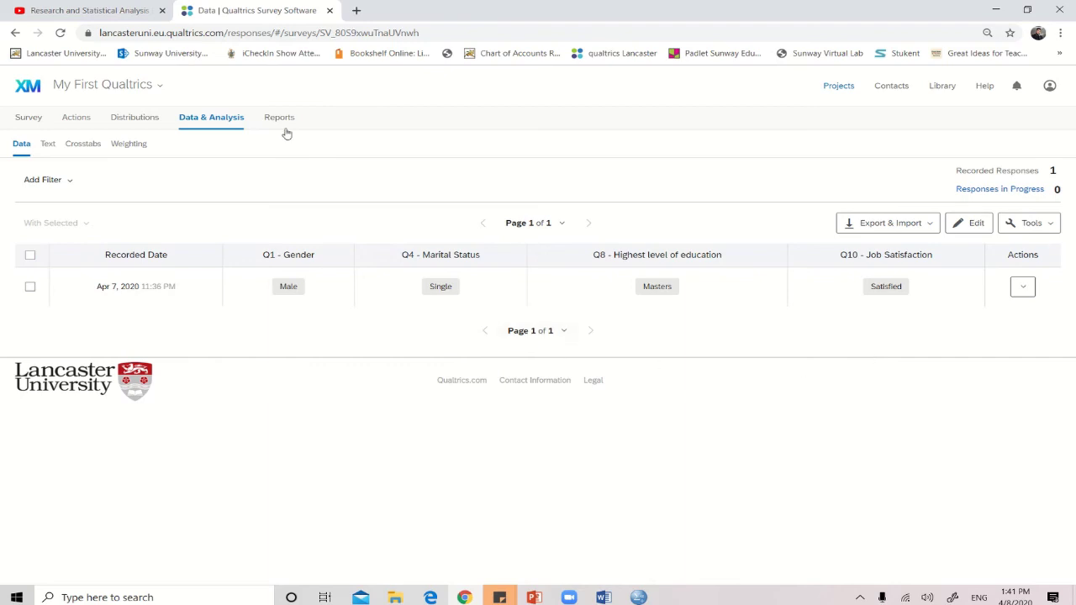
- View the survey's Distributions and Actions pages, then return to the recorded responses in Data & Analysis
click(150, 125)
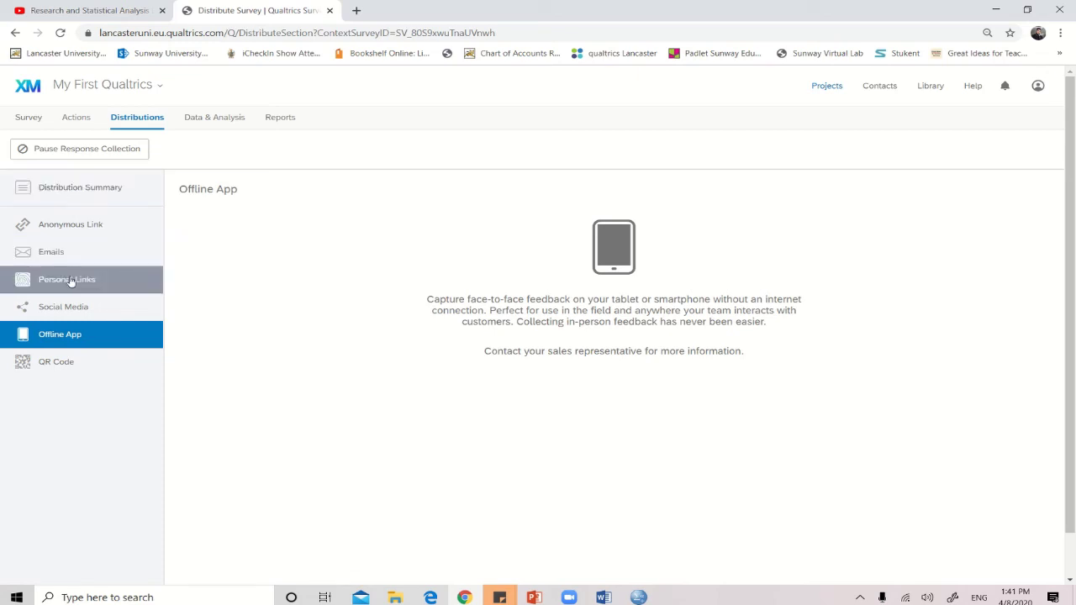
click(78, 124)
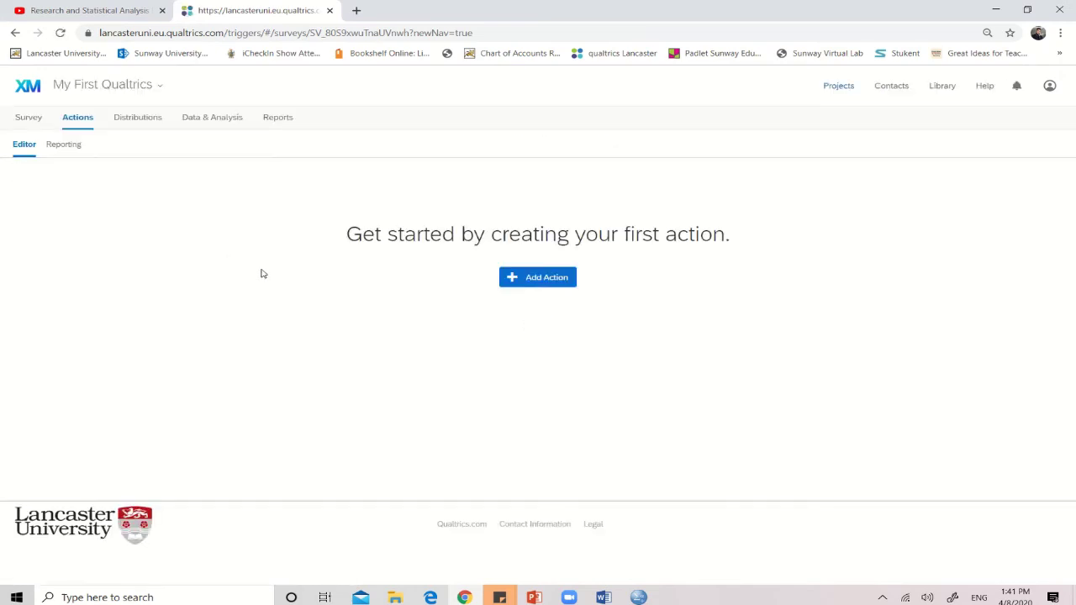
click(203, 124)
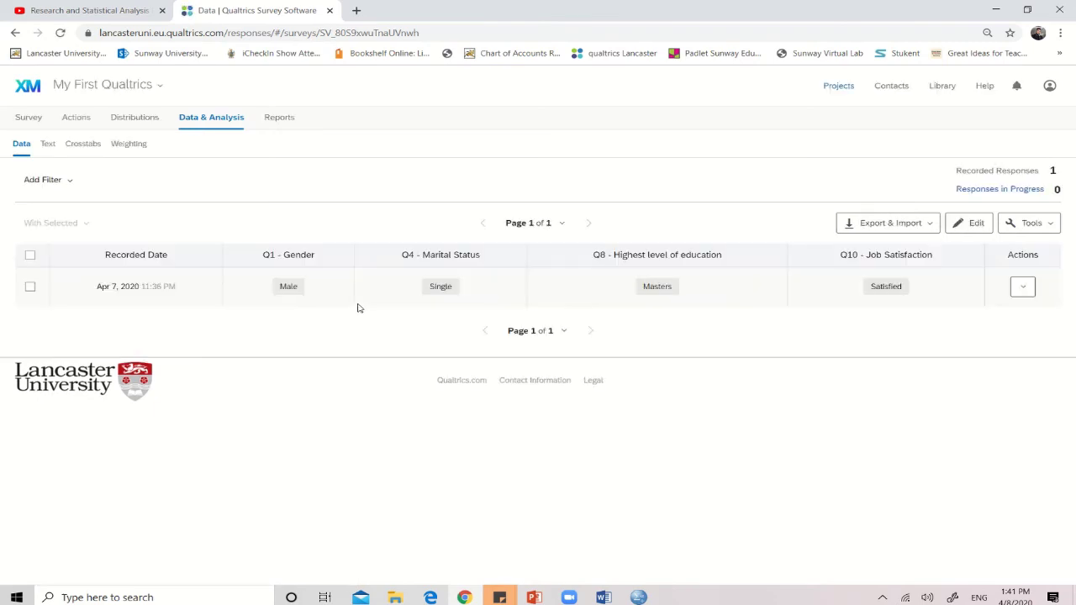
mouse_move(636, 597)
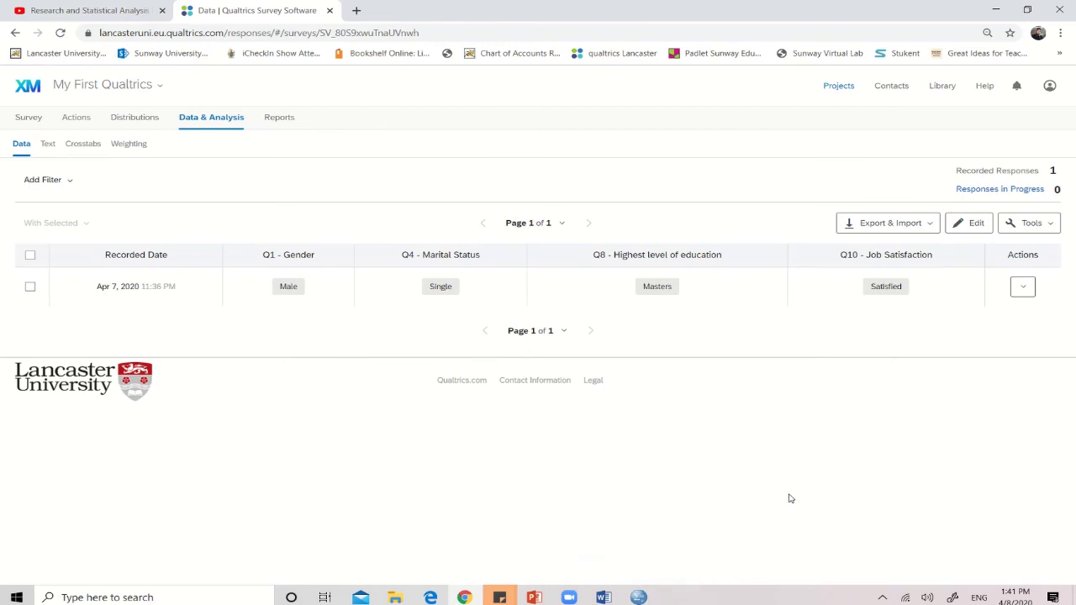
click(894, 229)
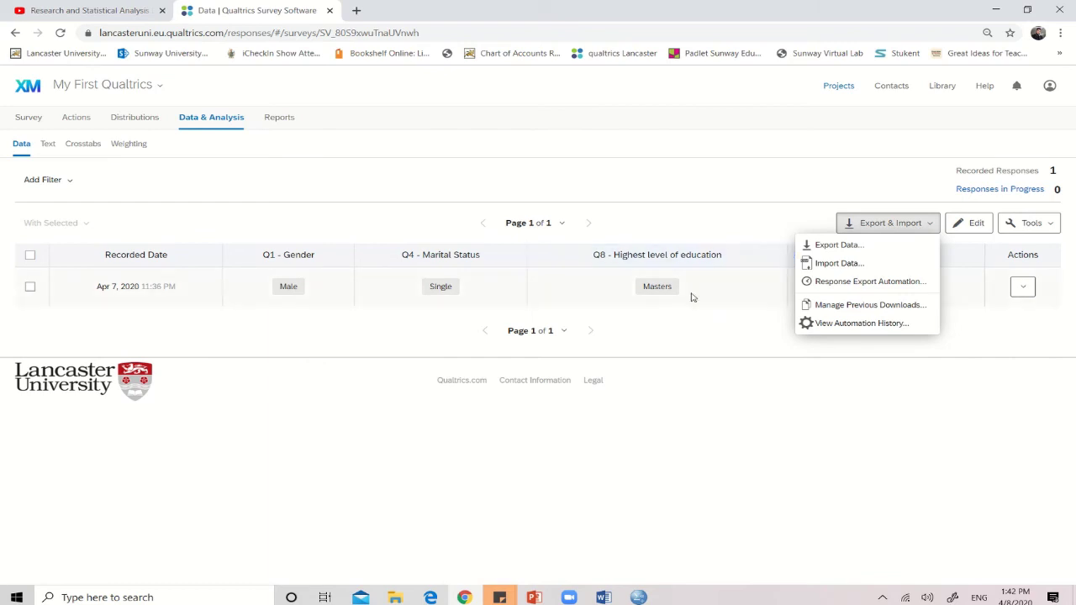
click(840, 264)
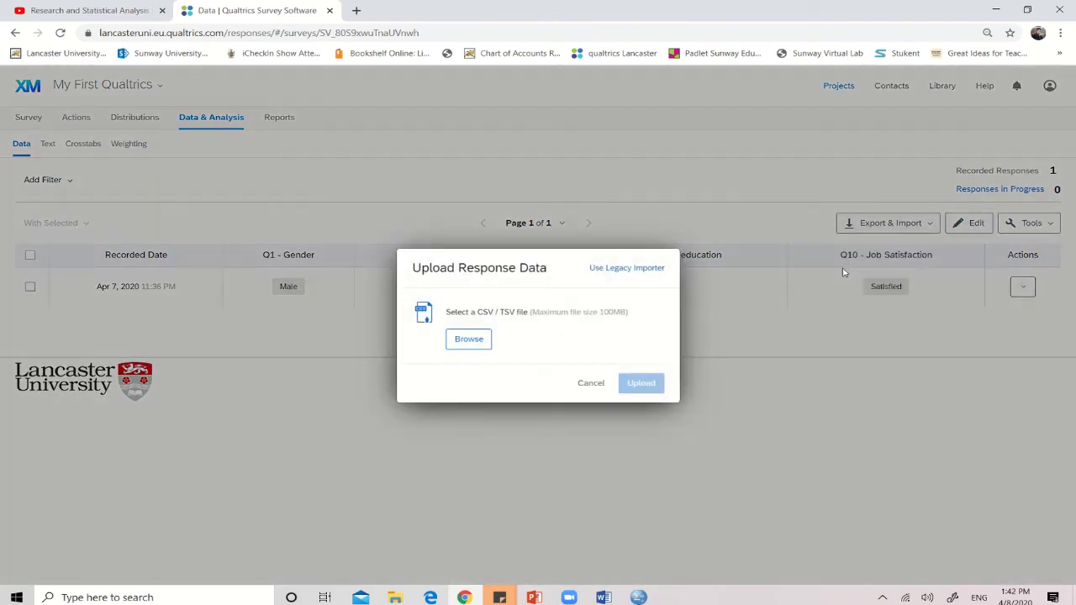
click(590, 385)
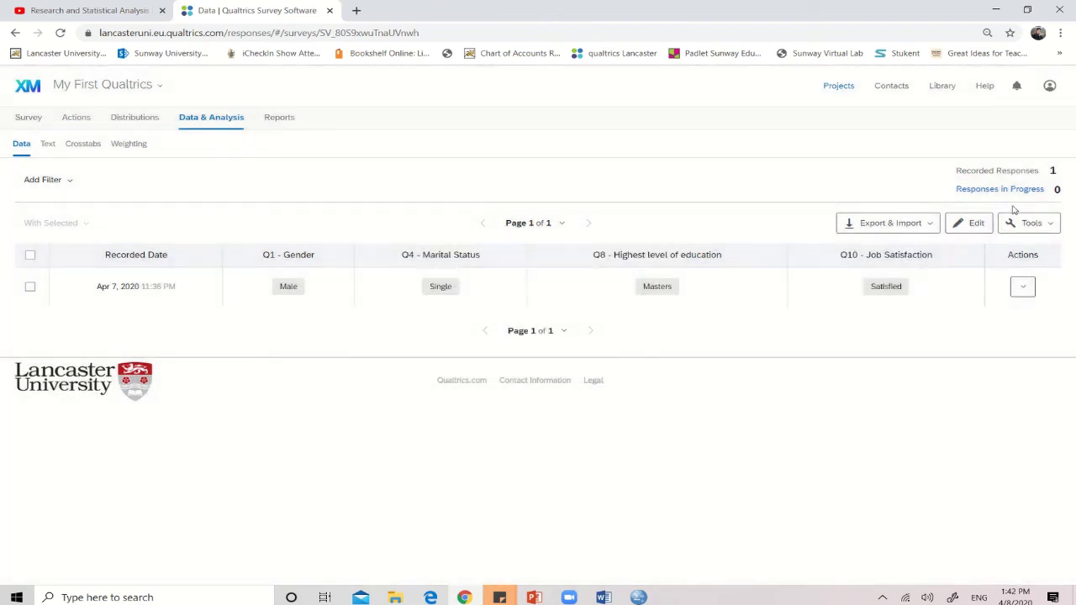
- Export the response data as a CSV file with all fields included and numeric values used
click(927, 228)
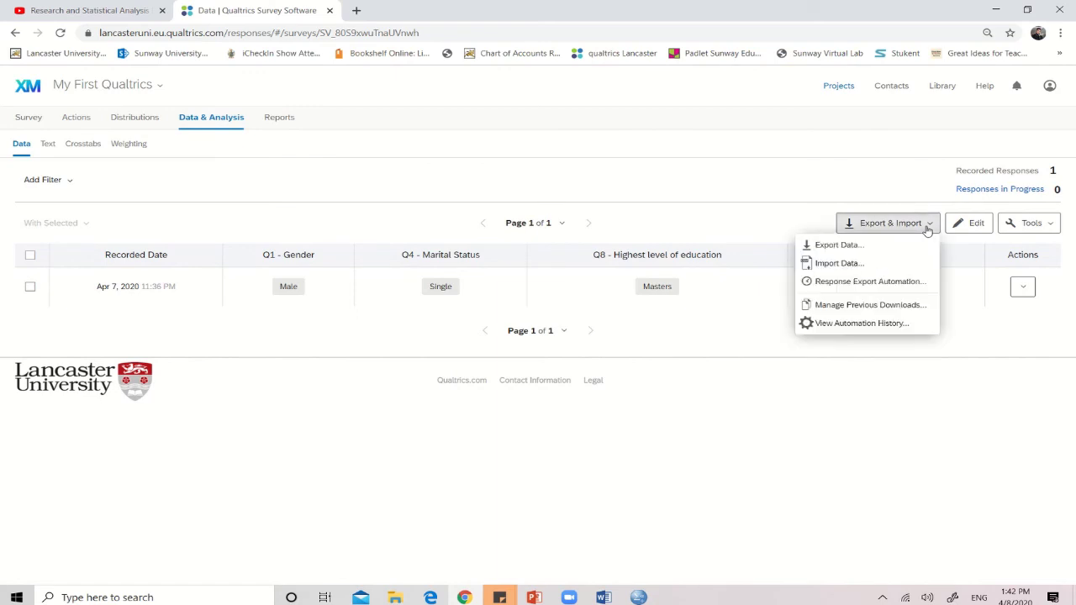
click(895, 246)
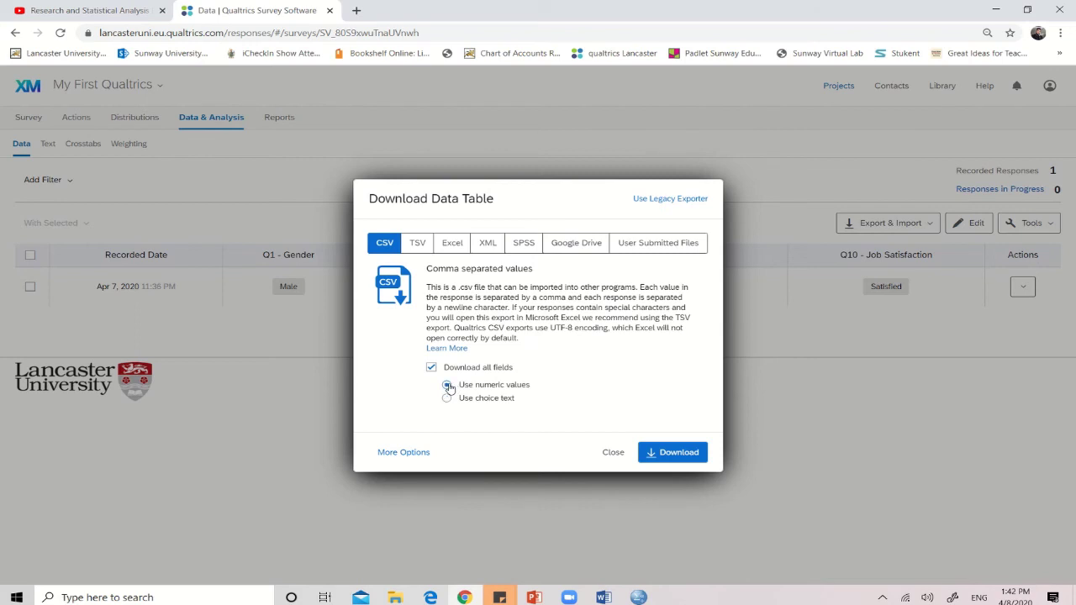
click(659, 455)
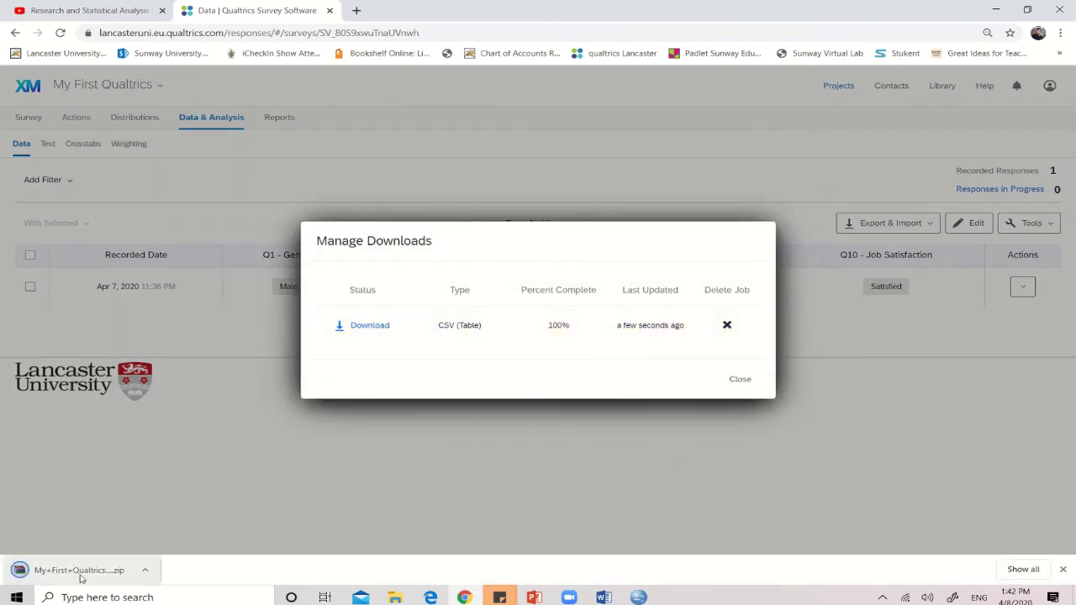
- Show the downloaded My First Qualtrics archive in its folder and open its extraction options
click(144, 573)
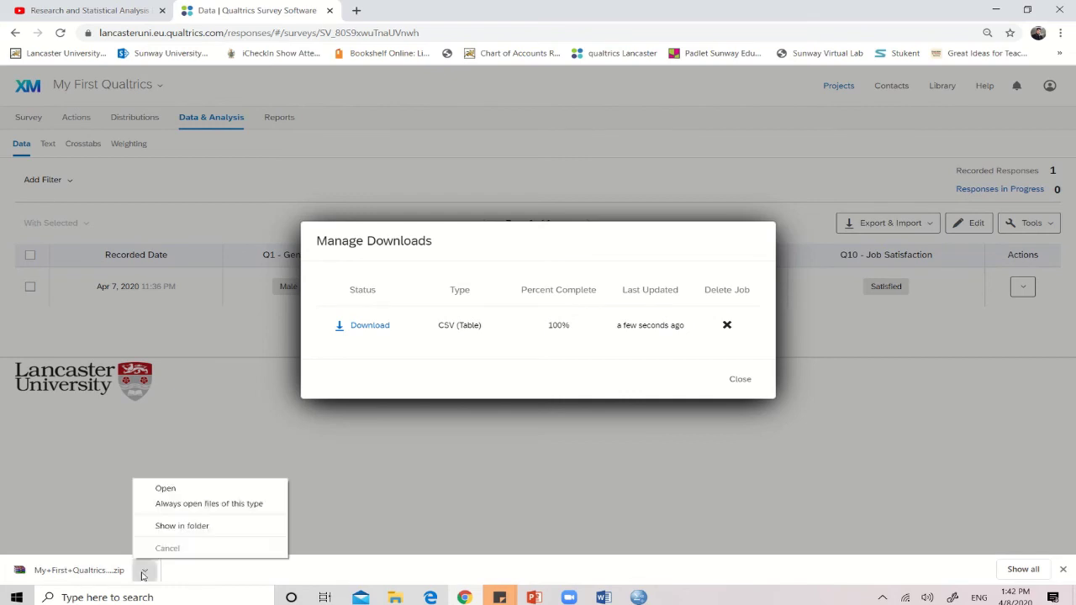
click(164, 525)
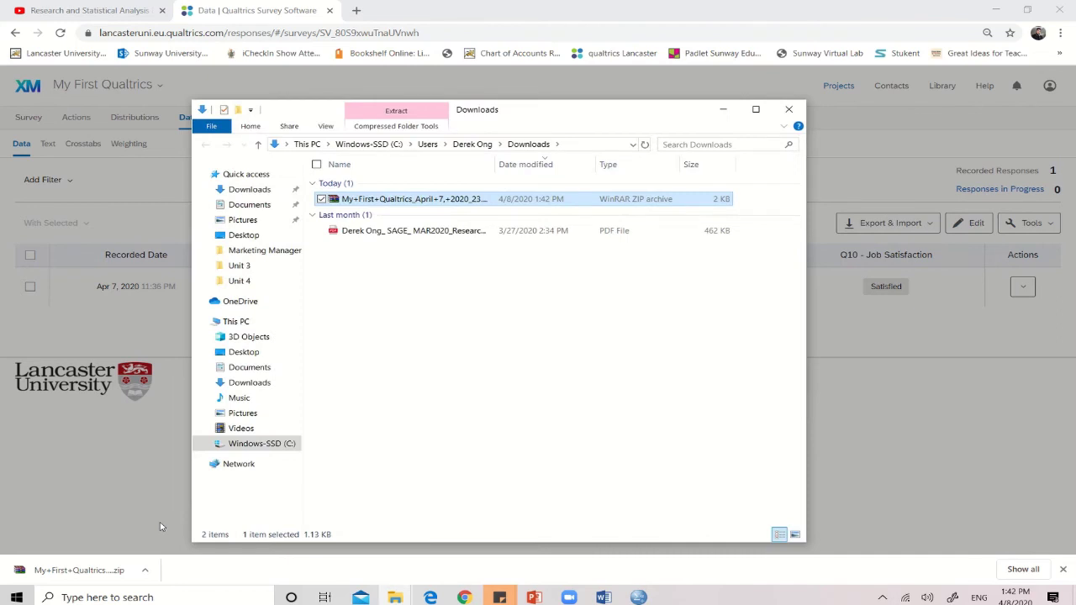
right_click(400, 200)
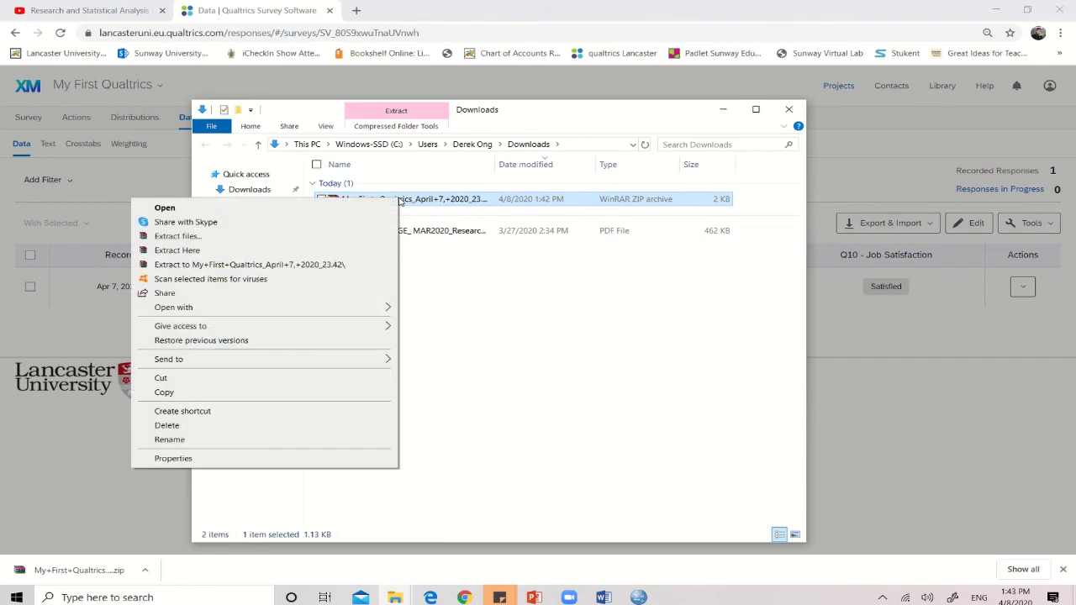
click(381, 248)
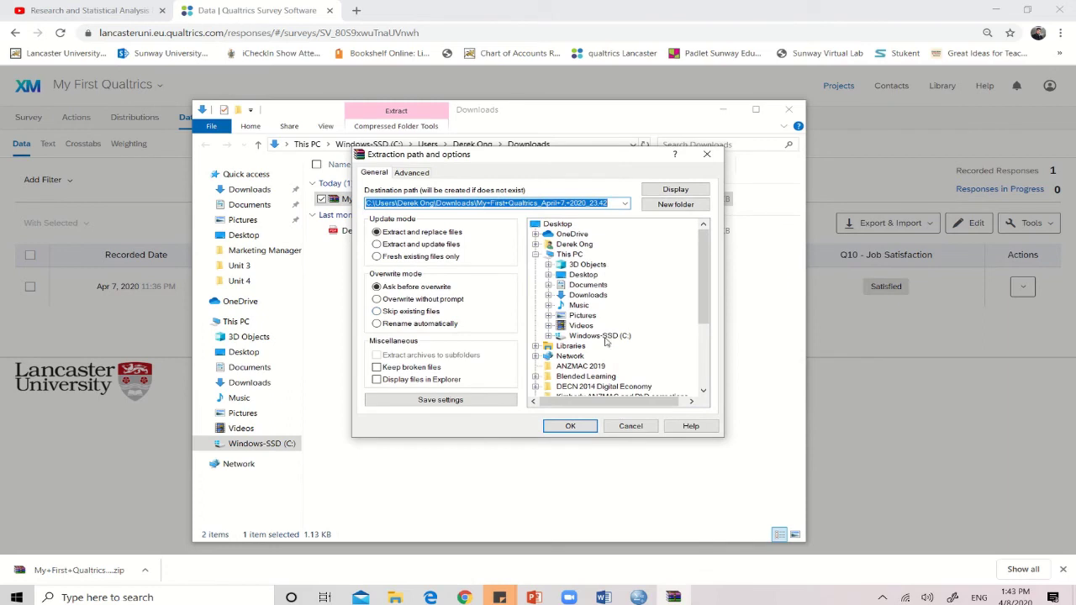
- Extract the archive into a new folder named Qualtrics on the Desktop
drag(711, 316, 714, 376)
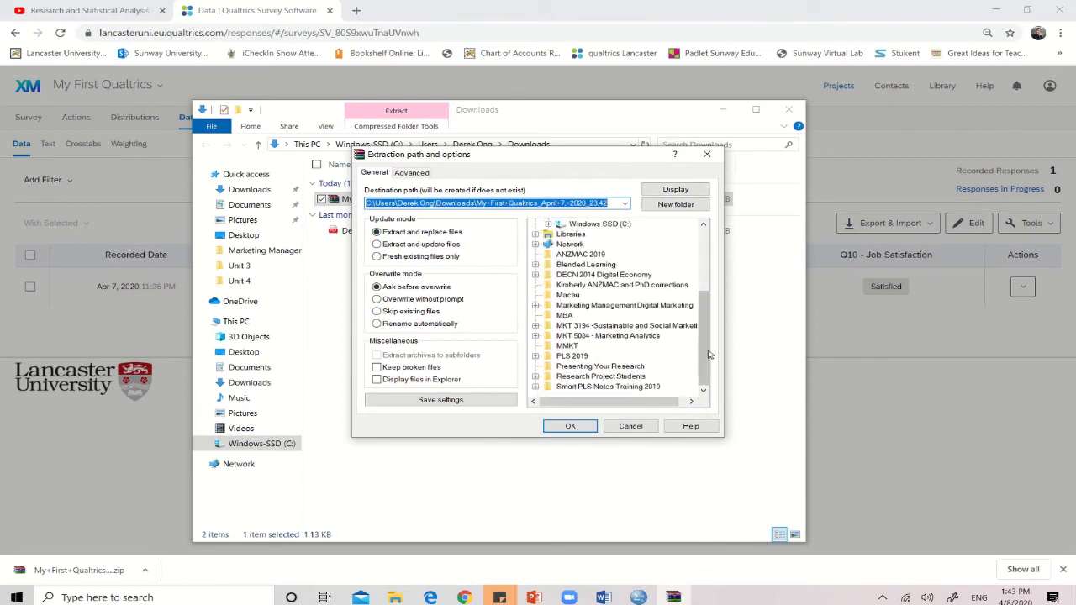
scroll(708, 348, up, 4)
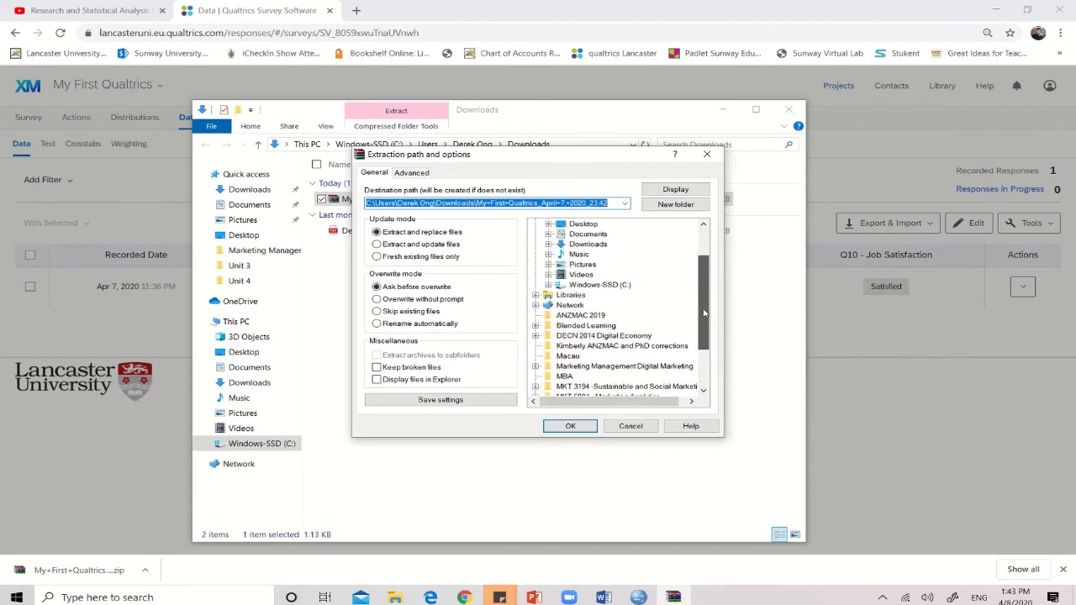
click(586, 275)
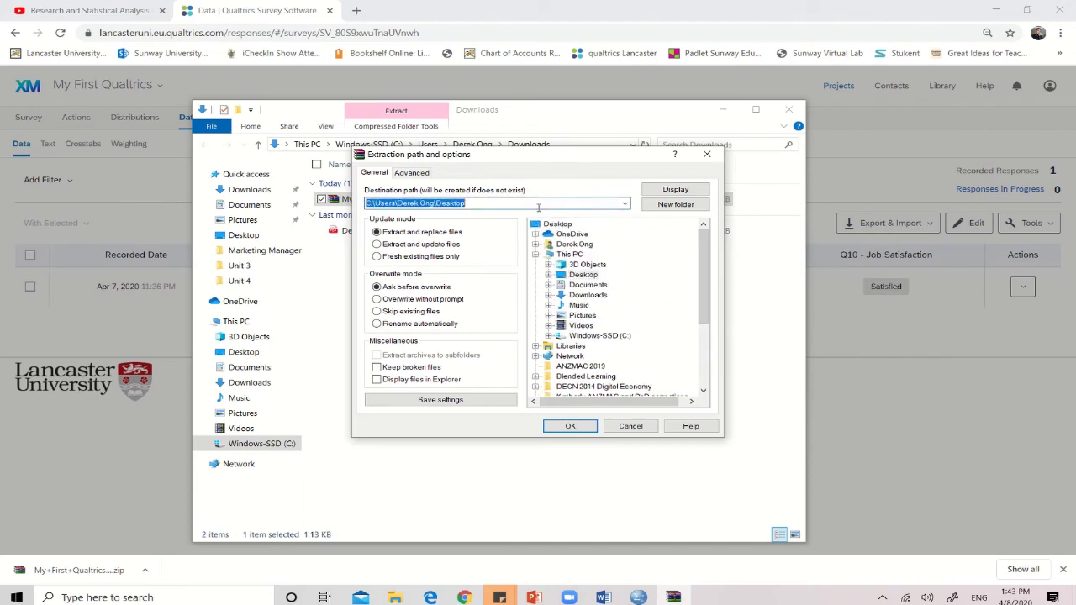
double_click(539, 201)
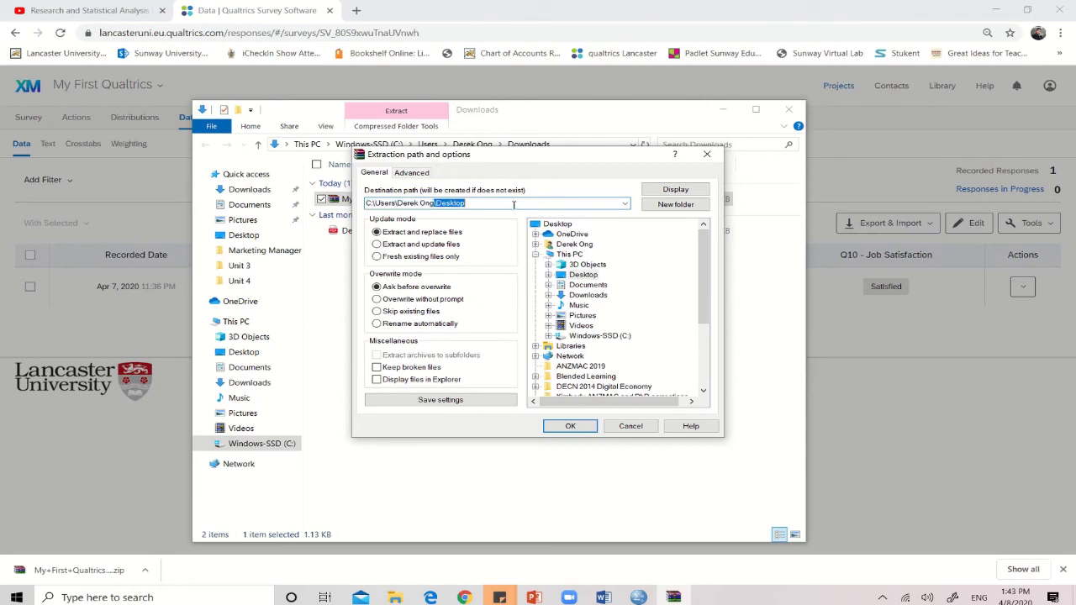
click(514, 204)
text(\Qualtrics)
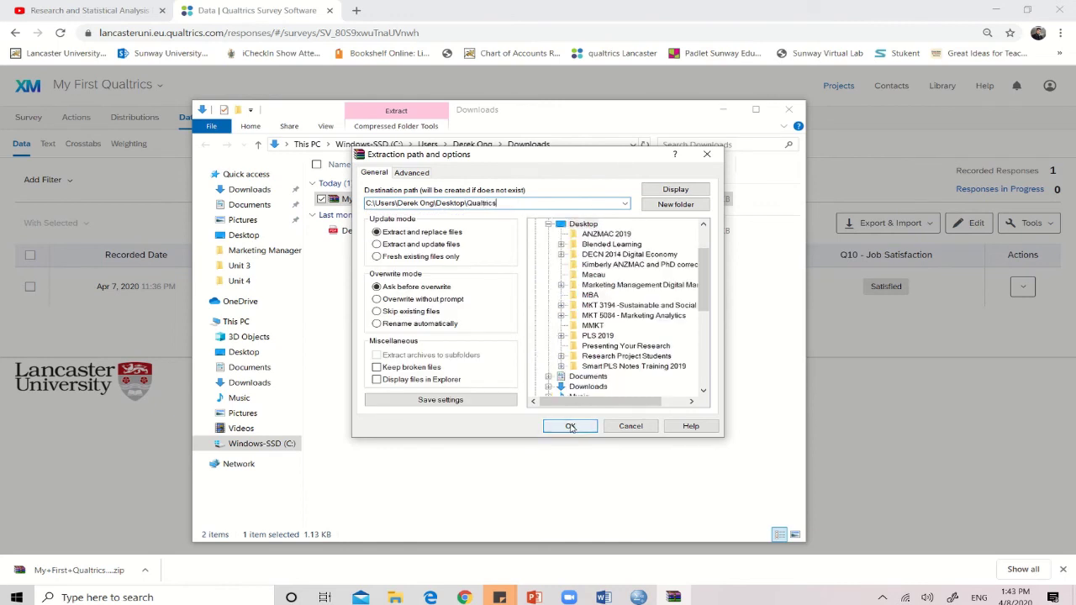
click(569, 427)
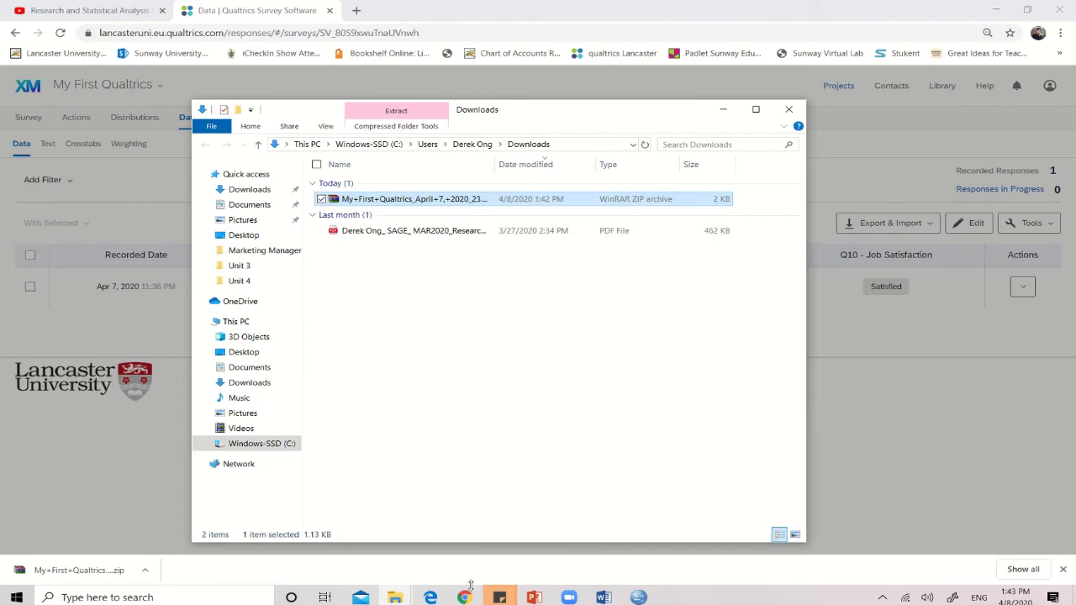
- Minimize all open application and folder windows to reach the desktop
click(993, 11)
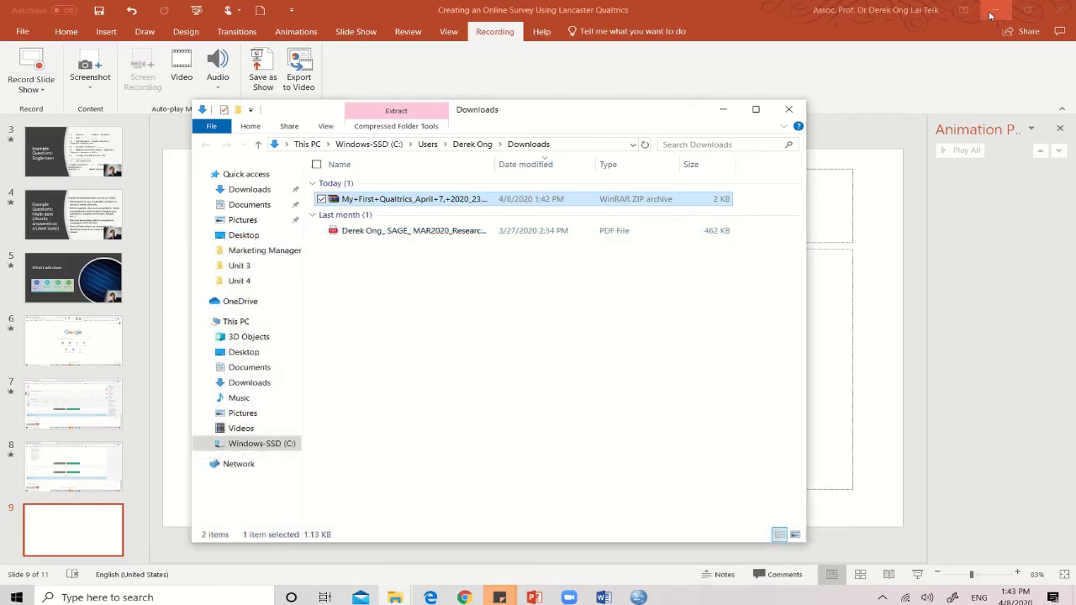
click(991, 12)
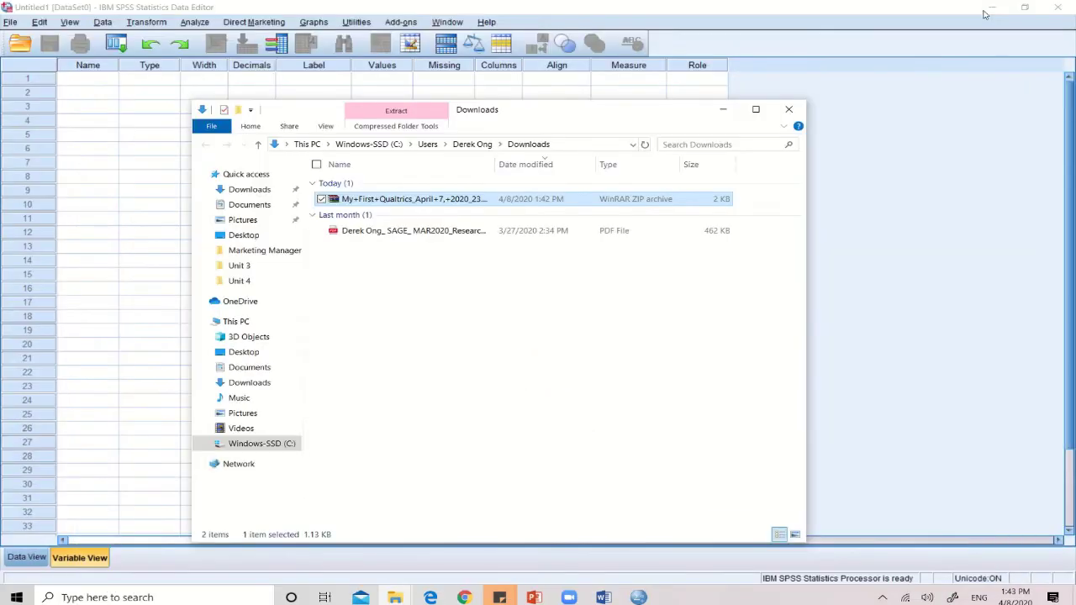
click(985, 14)
click(985, 13)
click(987, 13)
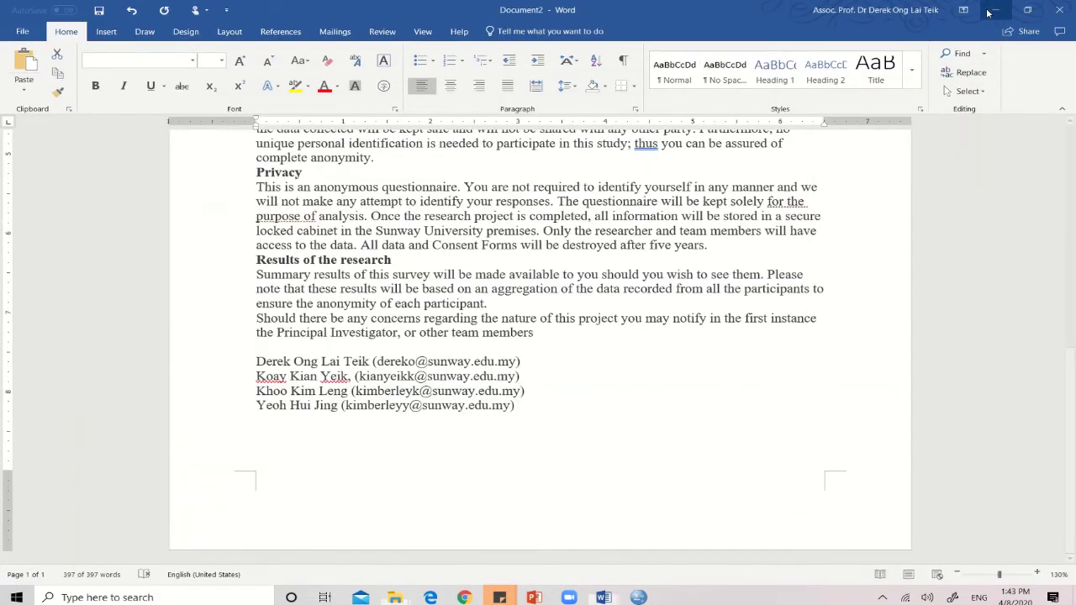
click(987, 12)
click(987, 13)
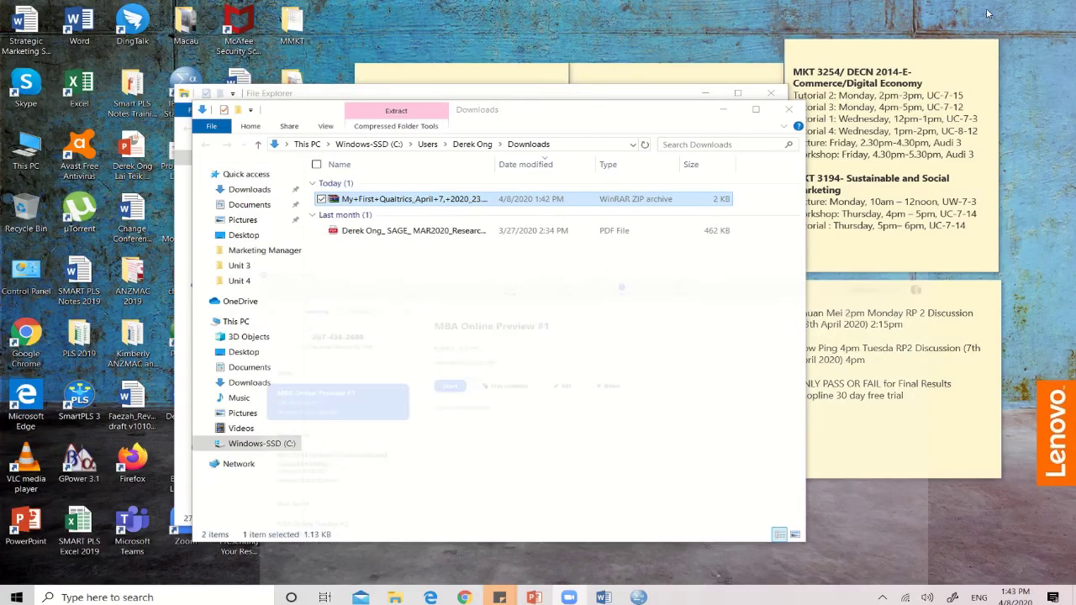
click(721, 109)
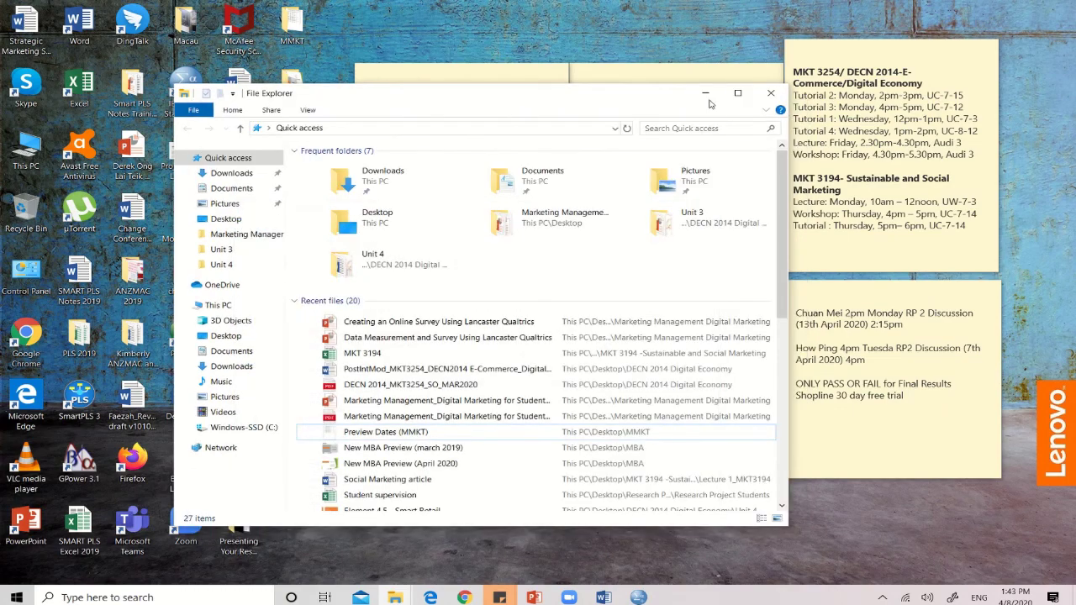
click(706, 94)
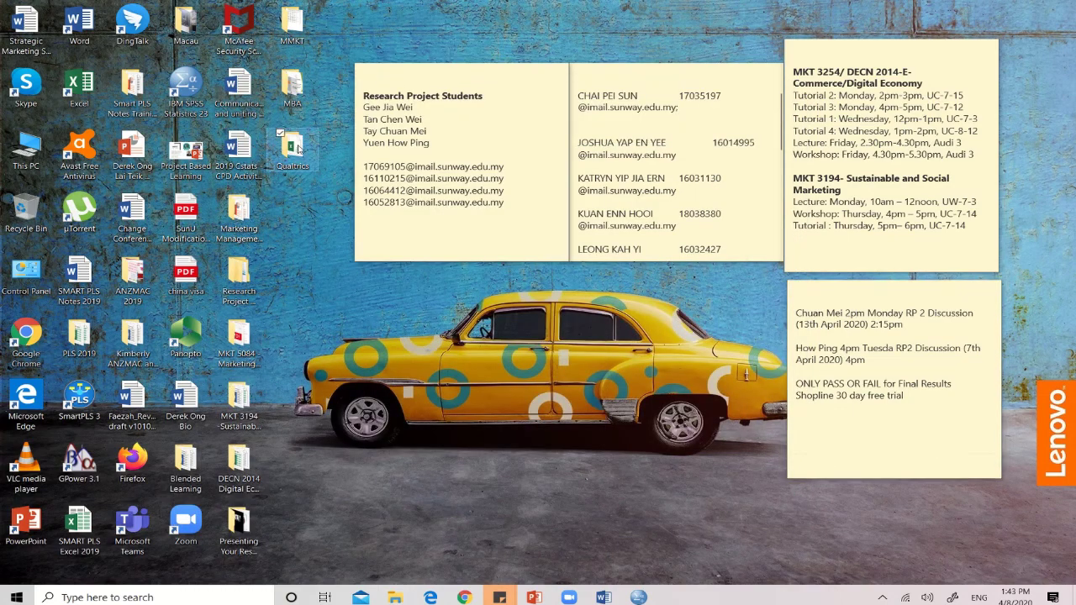
- Open the My First Qualtrics_April 7, 2020_23.42 file from the desktop's Qualtrics folder in Excel
double_click(294, 147)
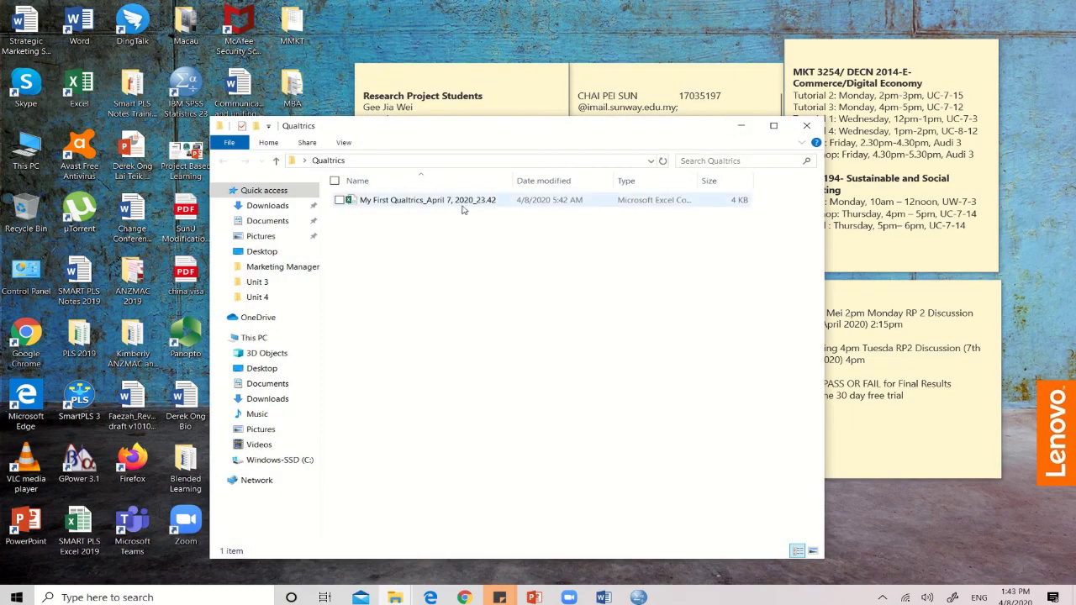
click(464, 210)
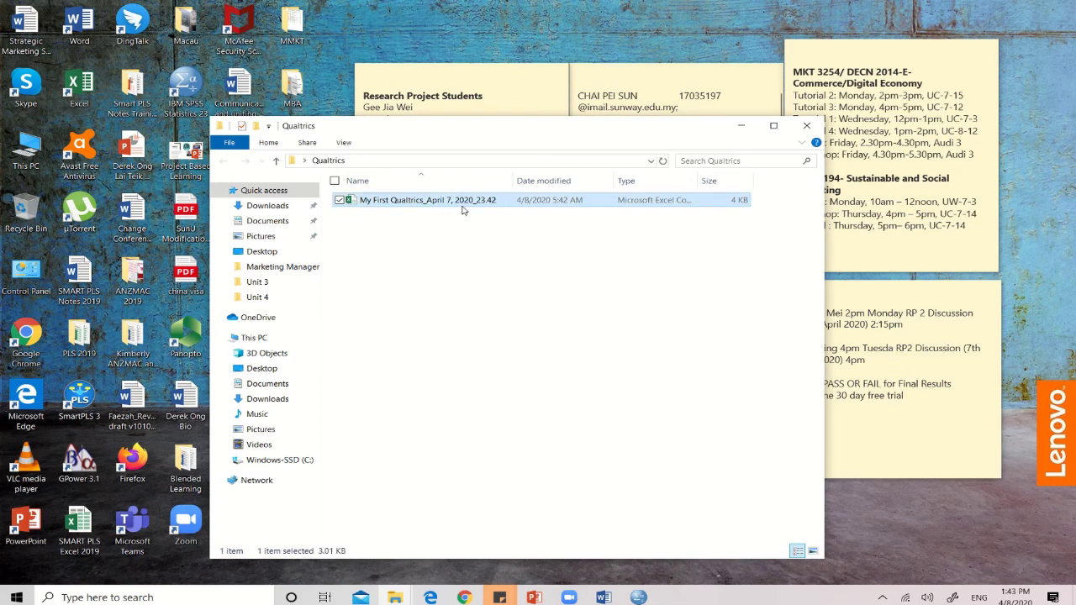
click(452, 200)
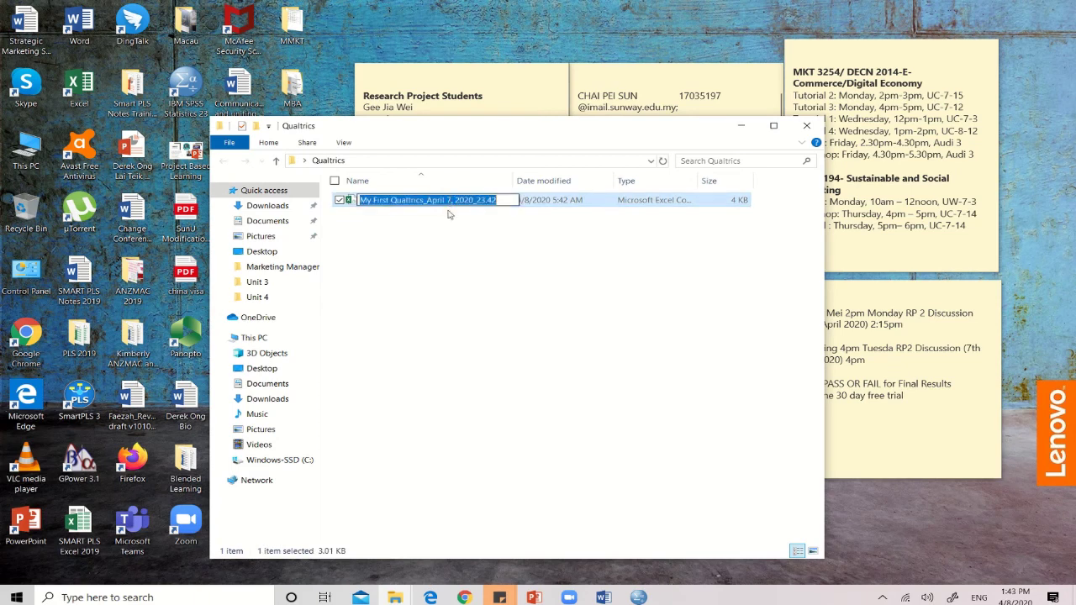
click(450, 234)
click(390, 202)
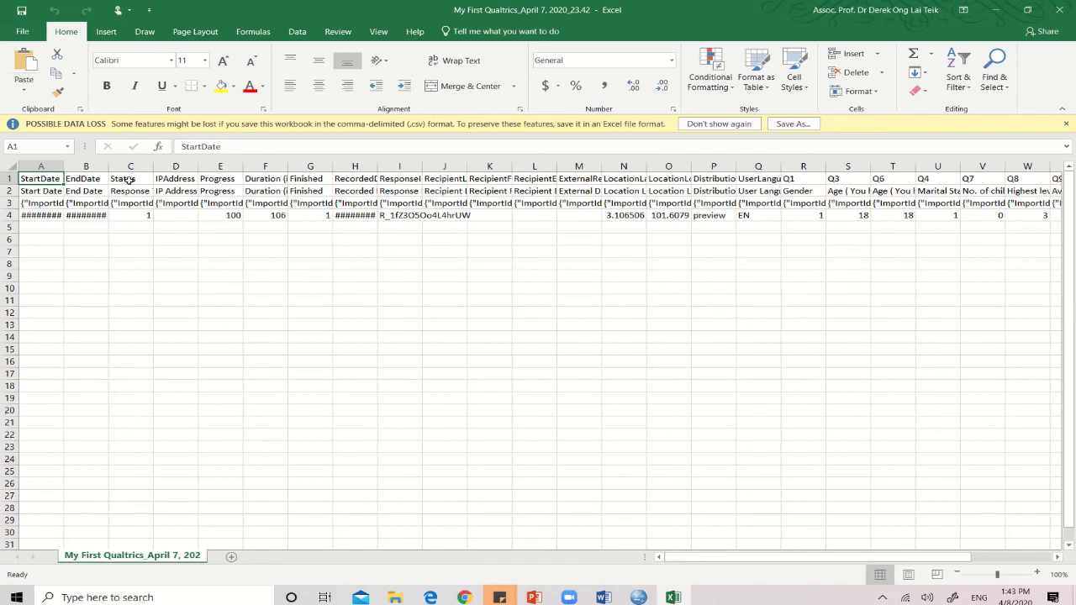
- Delete the metadata columns A through Q, from StartDate to UserLanguage, leaving only the question columns
click(758, 167)
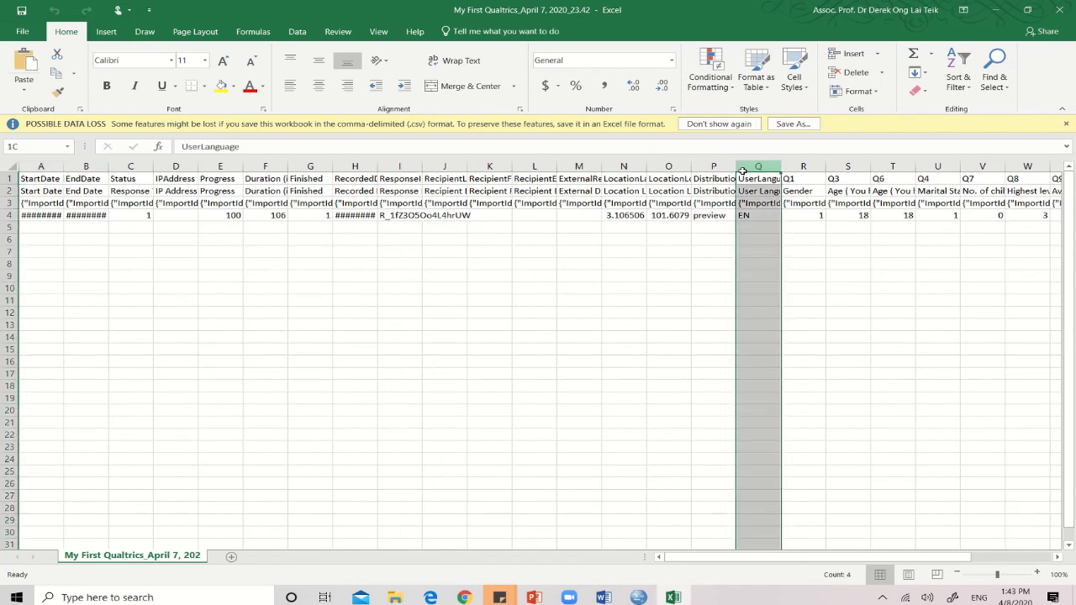
drag(743, 171, 50, 174)
drag(48, 174, 48, 173)
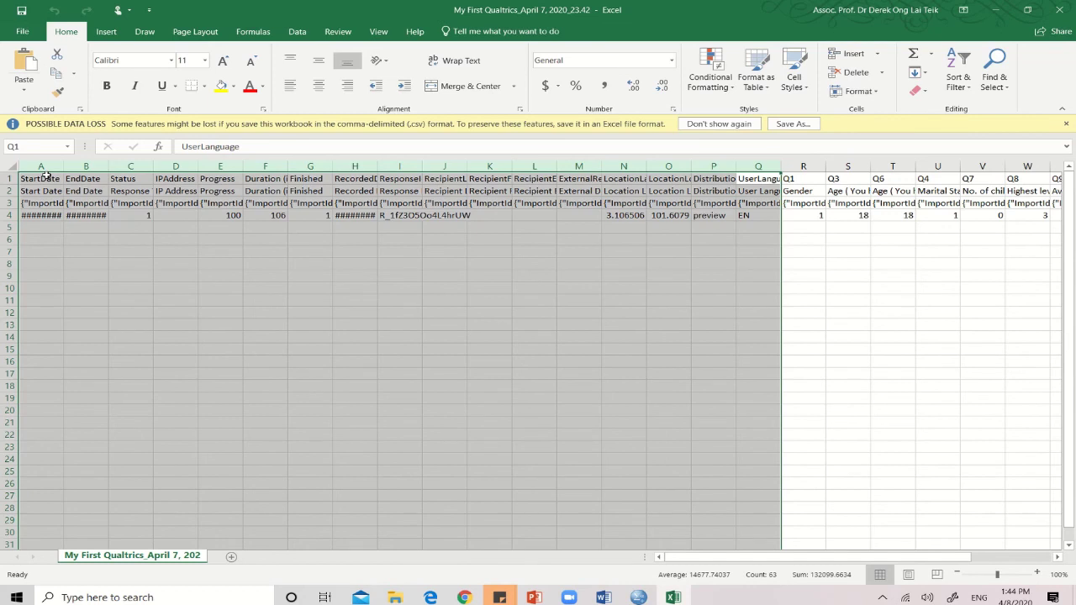
key(Delete)
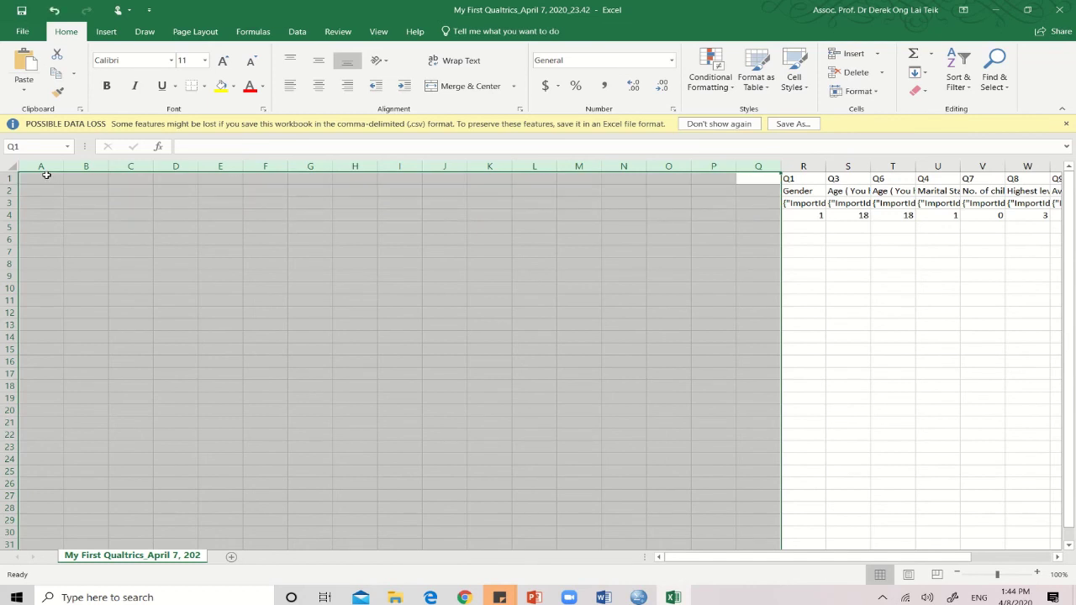
right_click(47, 168)
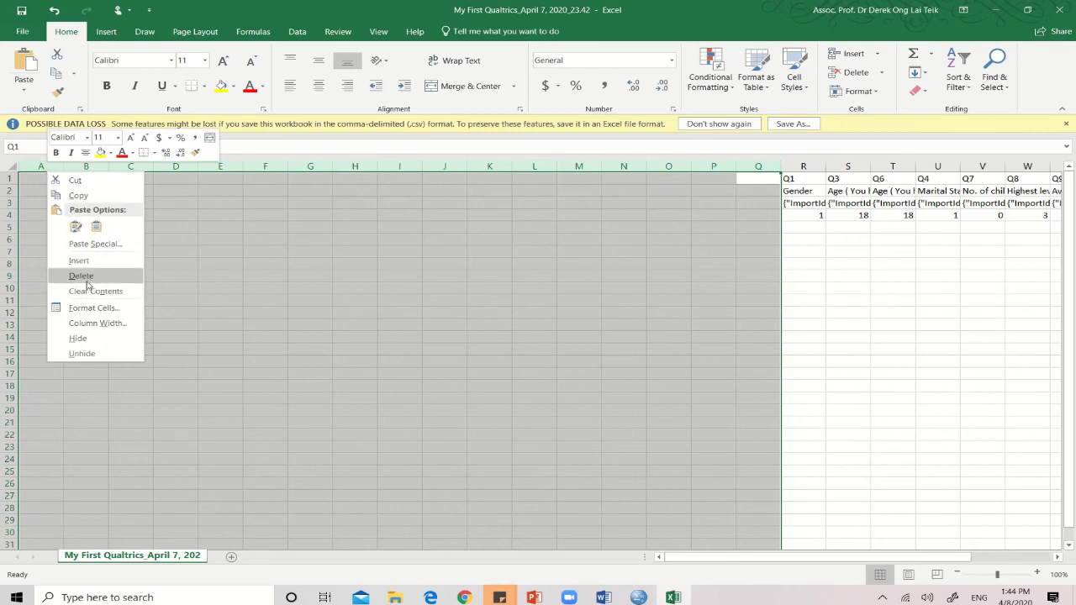
right_click(155, 168)
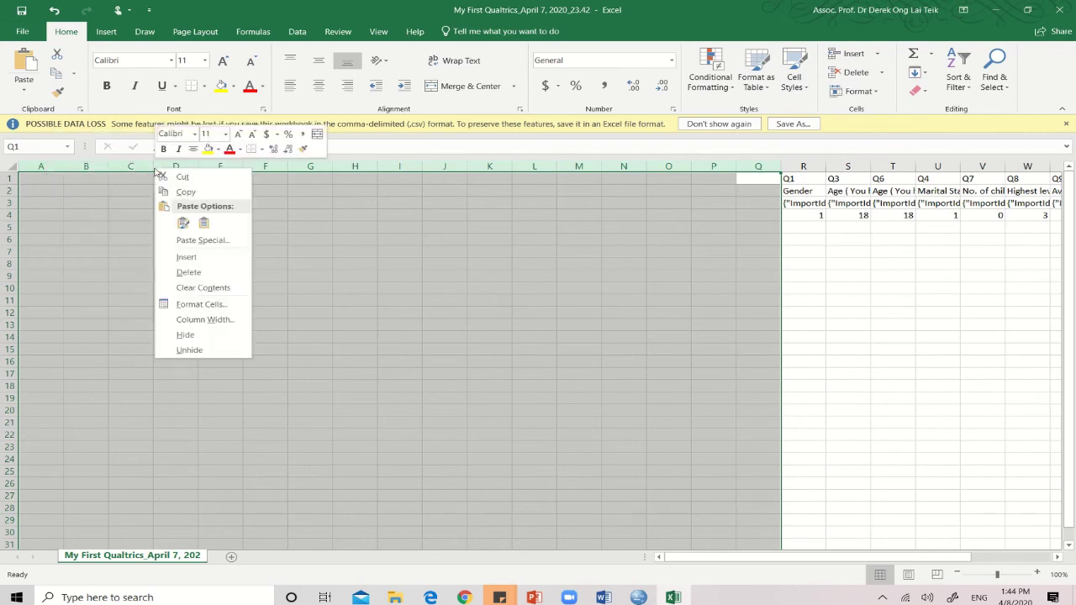
right_click(330, 168)
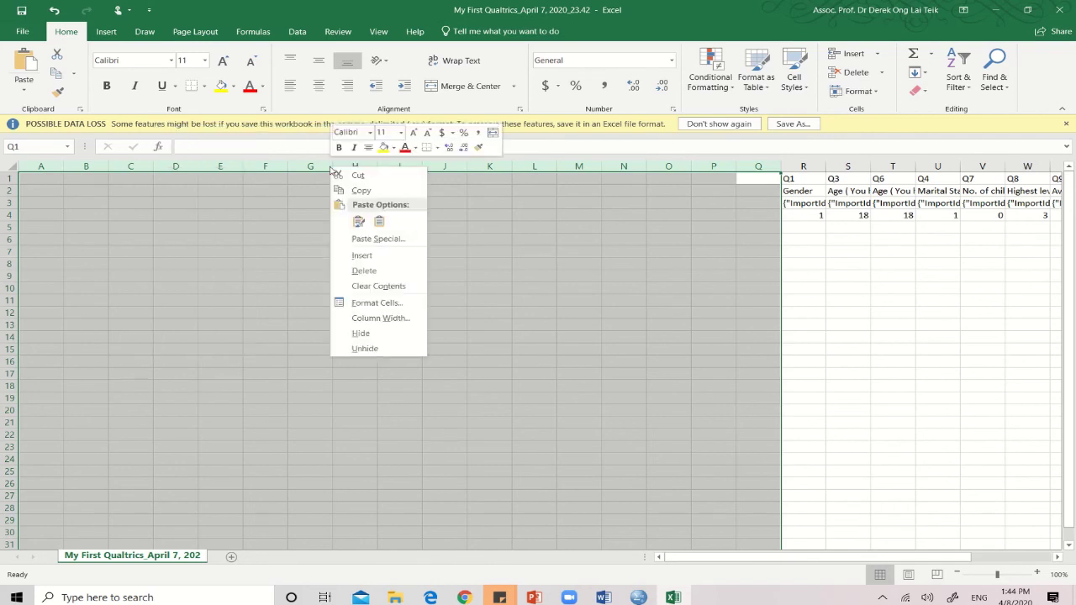
click(355, 274)
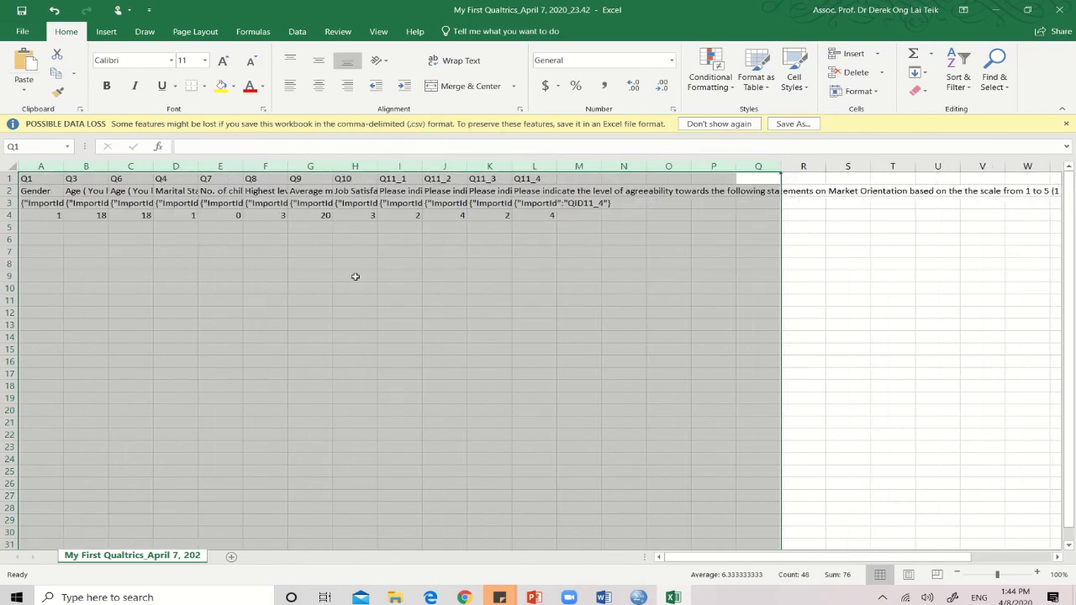
- Check the numeric response values in row 4, from Q1 Gender through the Q9 column
click(45, 217)
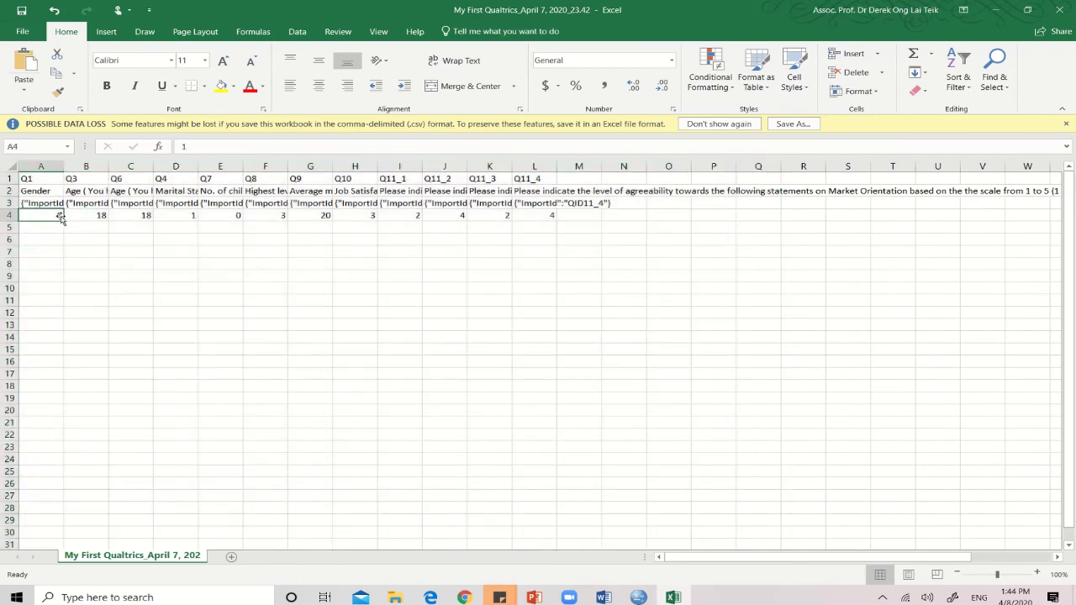
click(73, 217)
click(141, 219)
click(168, 220)
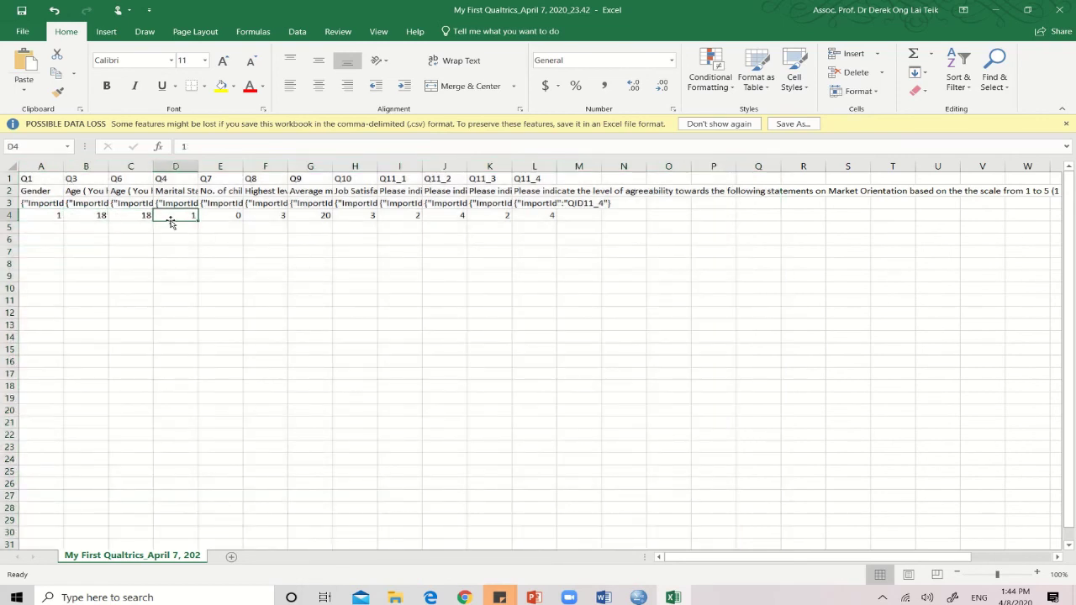
click(239, 216)
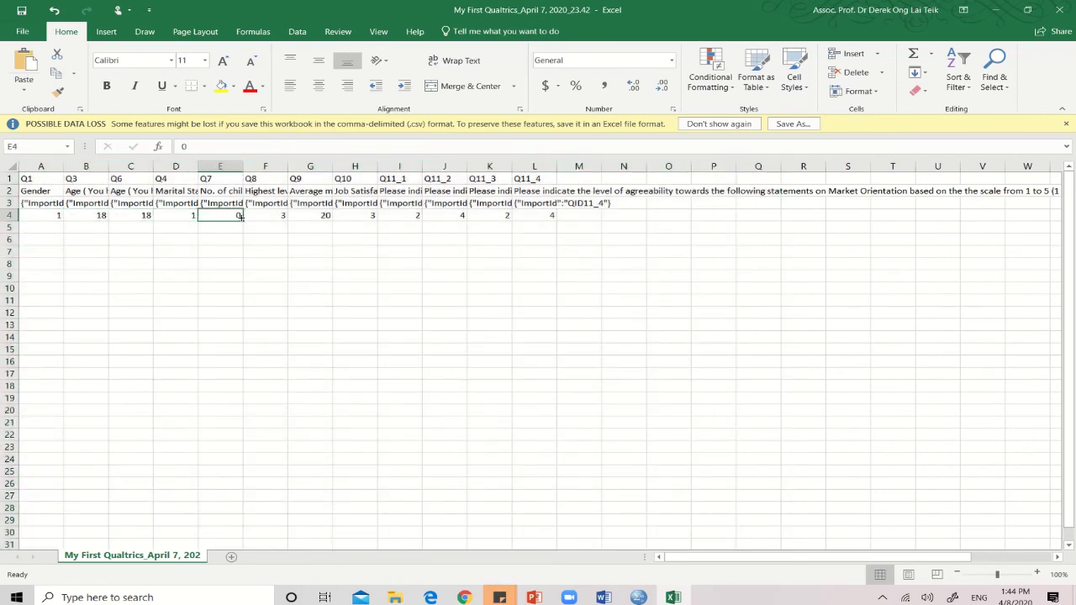
click(325, 219)
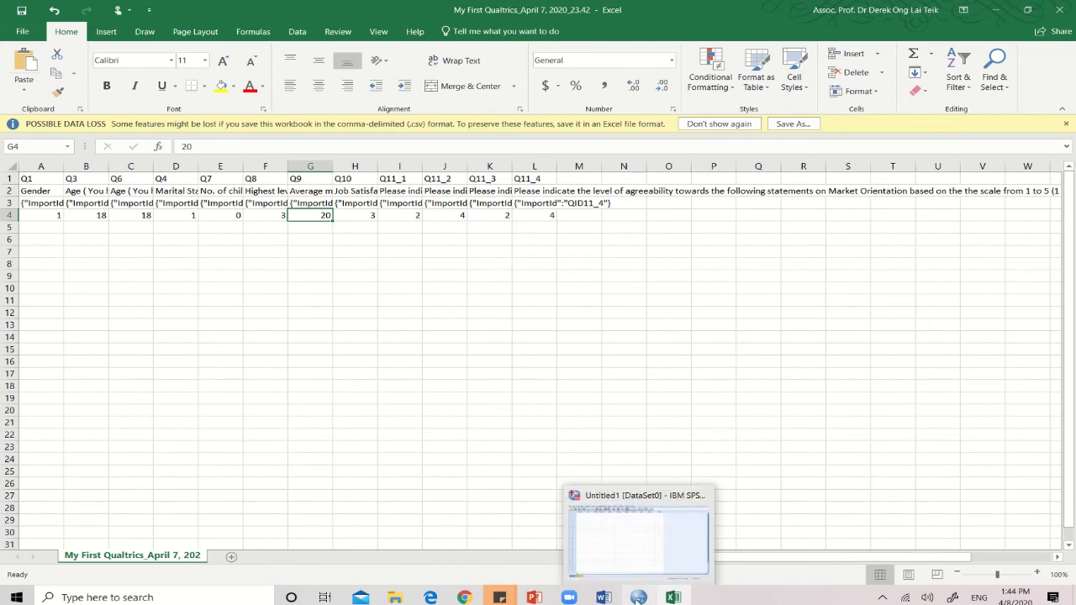
- Switch back to Qualtrics in Chrome, delete the CSV job in Manage Downloads and close the dialog
mouse_move(464, 597)
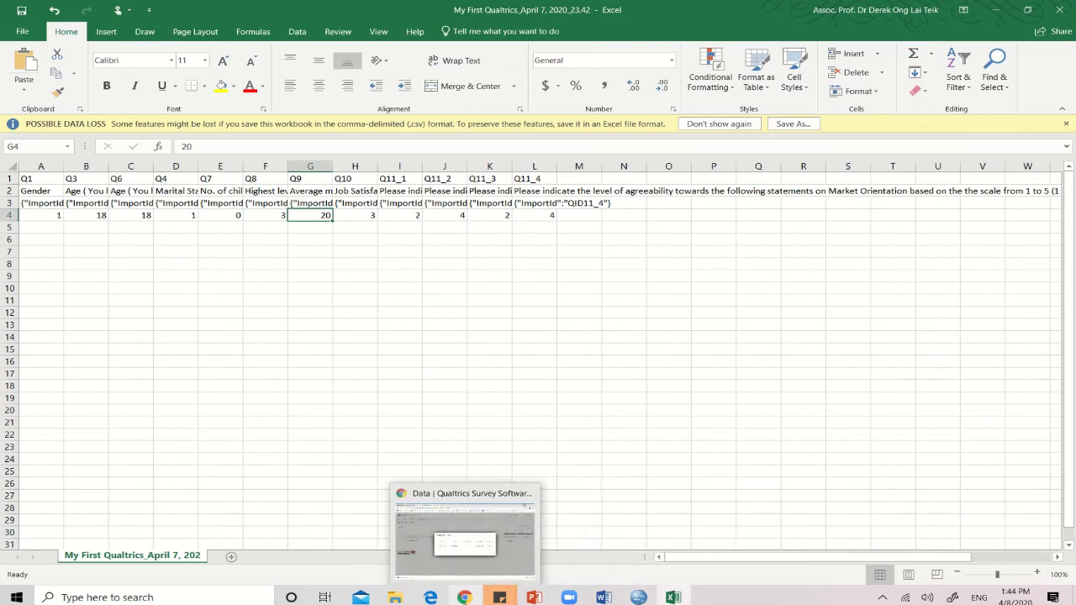
click(464, 525)
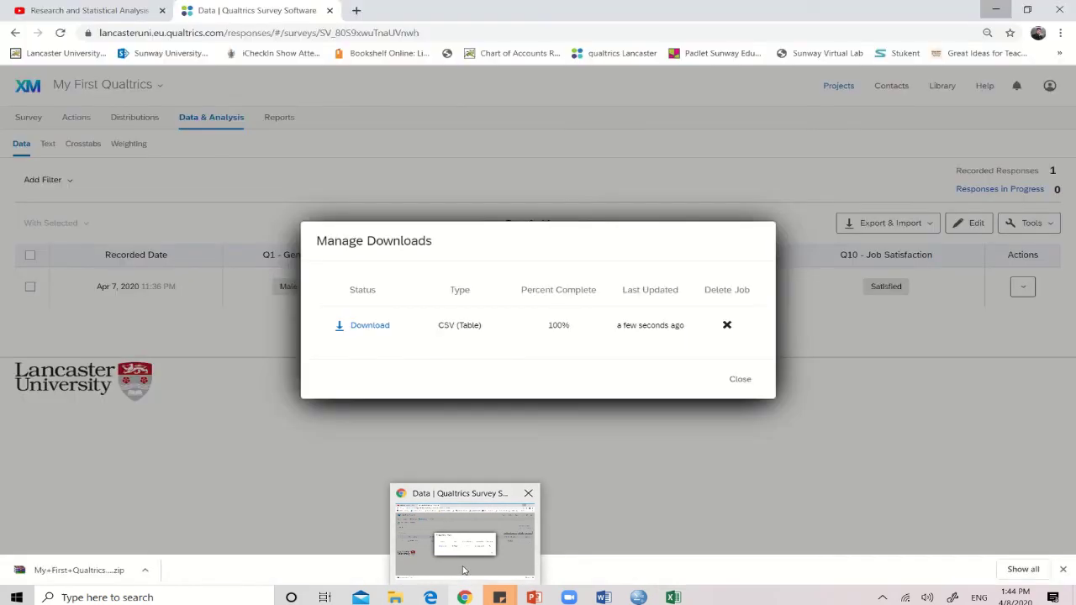
click(726, 325)
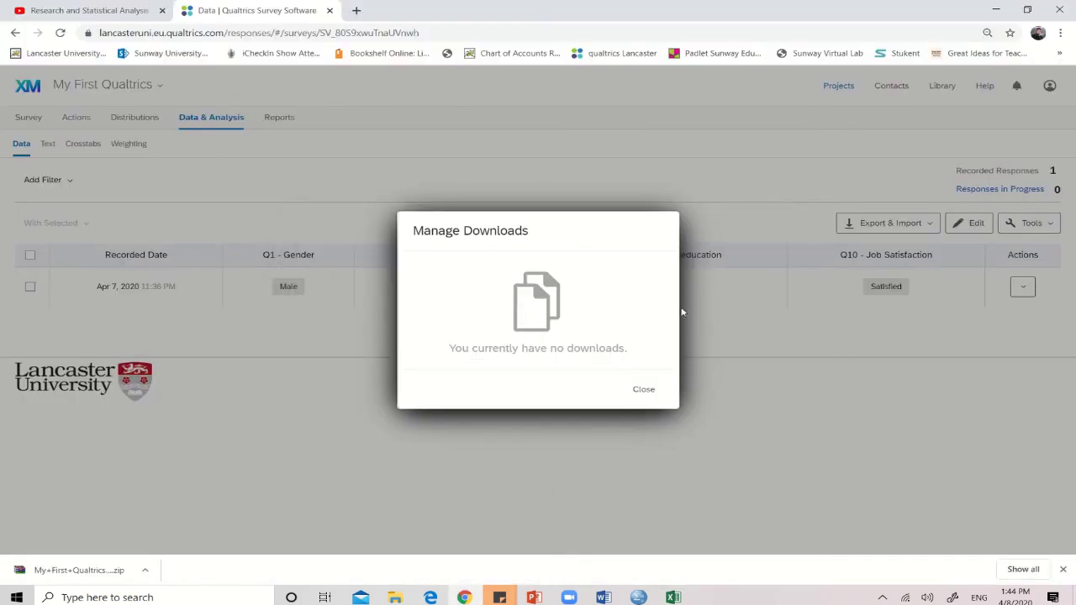
click(643, 392)
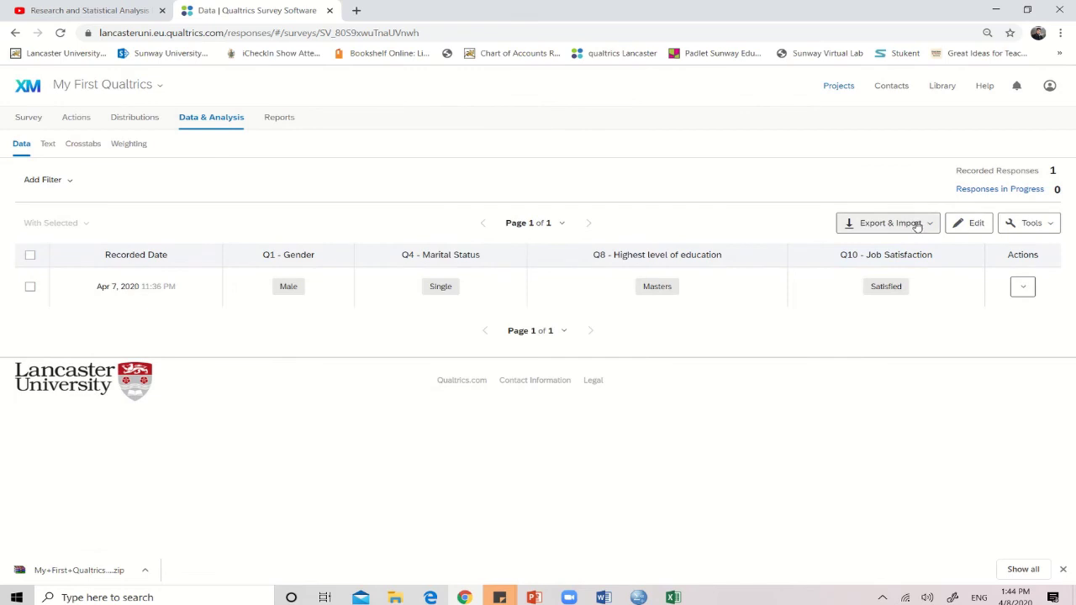
- Export the survey's response data in SPSS format with all fields included and download it
click(917, 227)
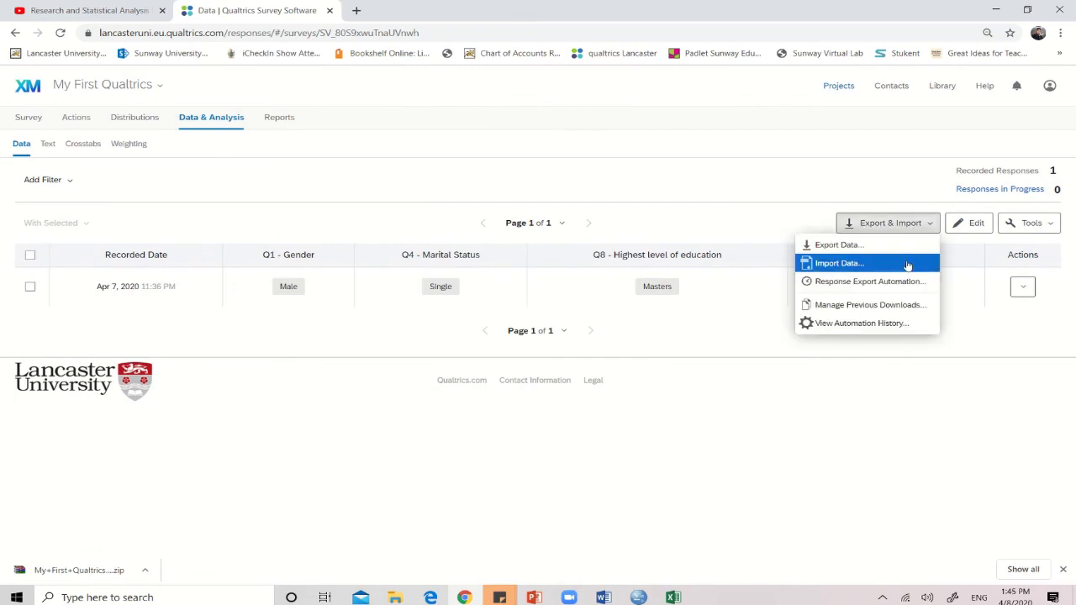
click(900, 248)
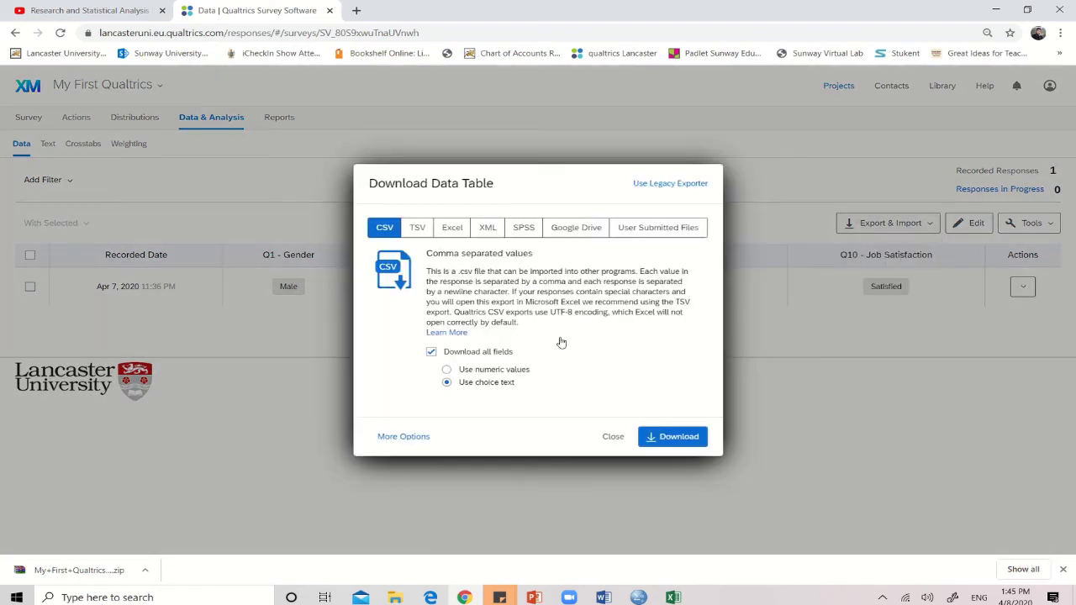
click(524, 230)
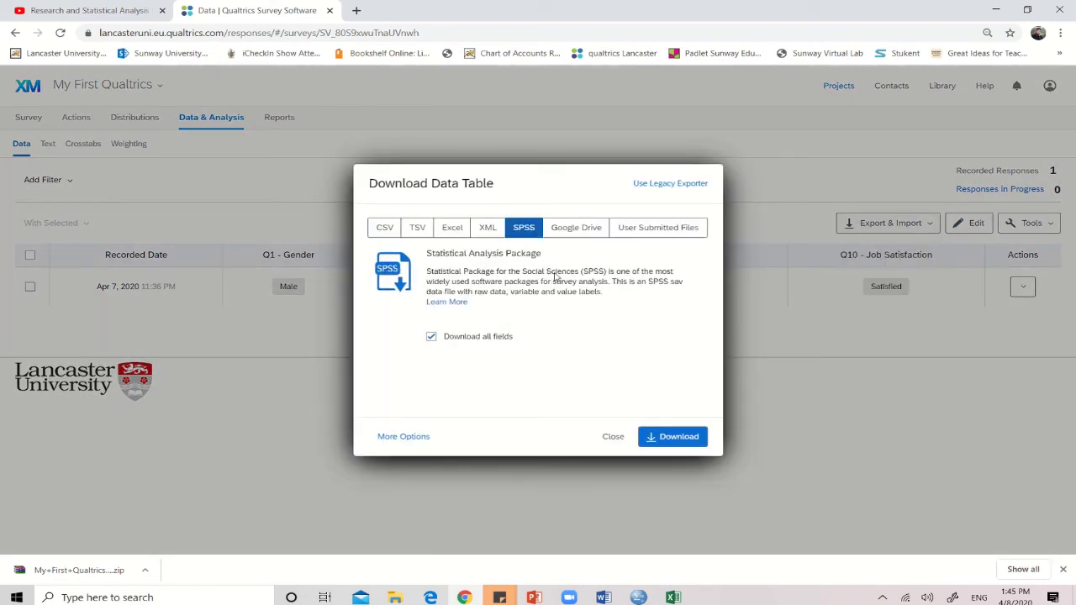
click(671, 437)
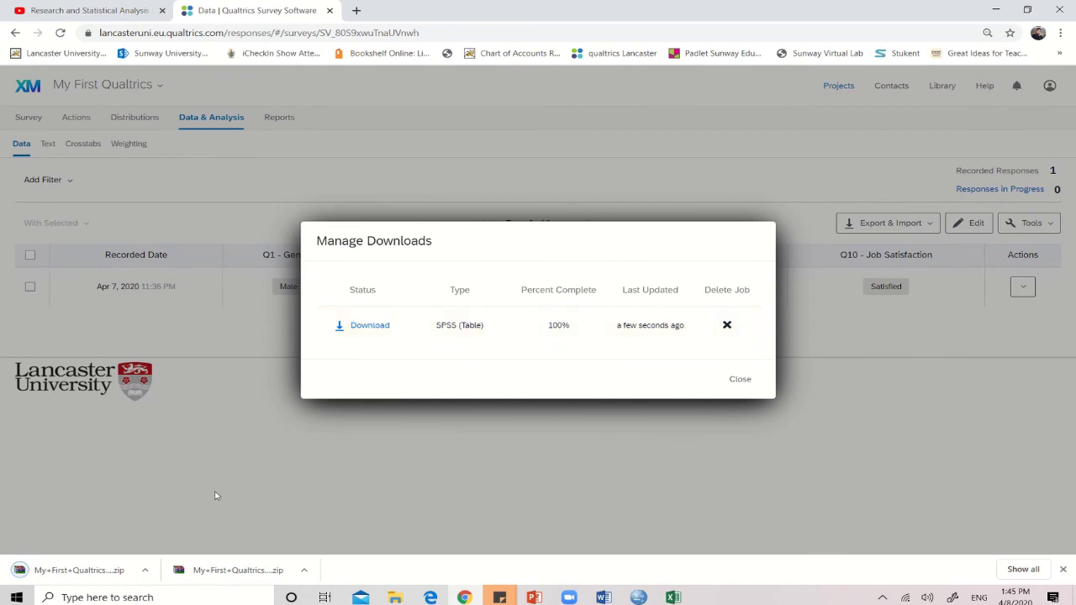
- Locate the newly downloaded 23.45 zip archive in its folder and extract it to the desktop's Qualtrics folder
click(144, 570)
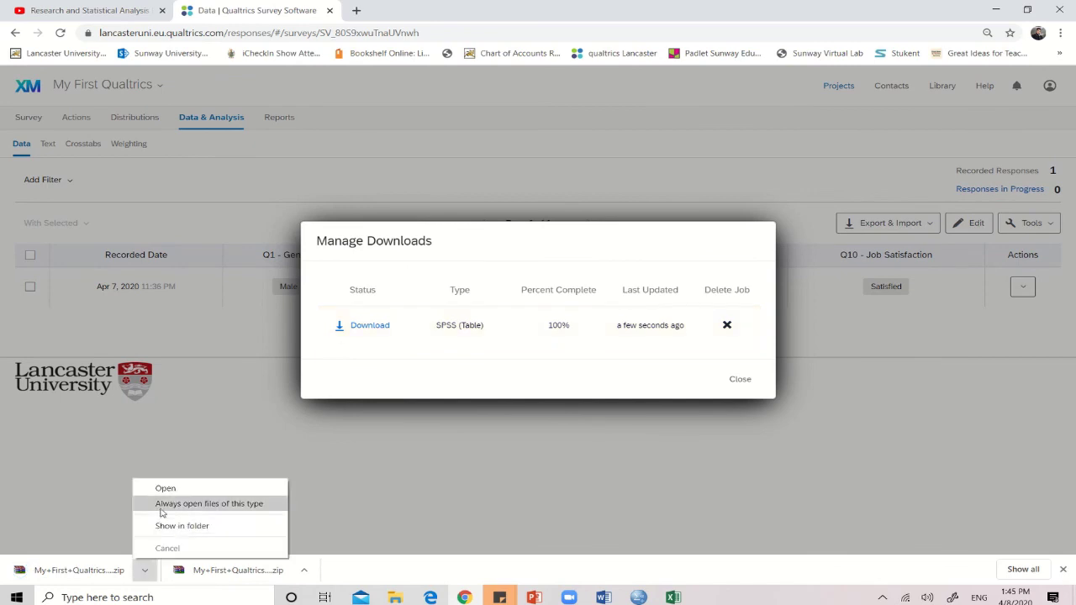
click(164, 525)
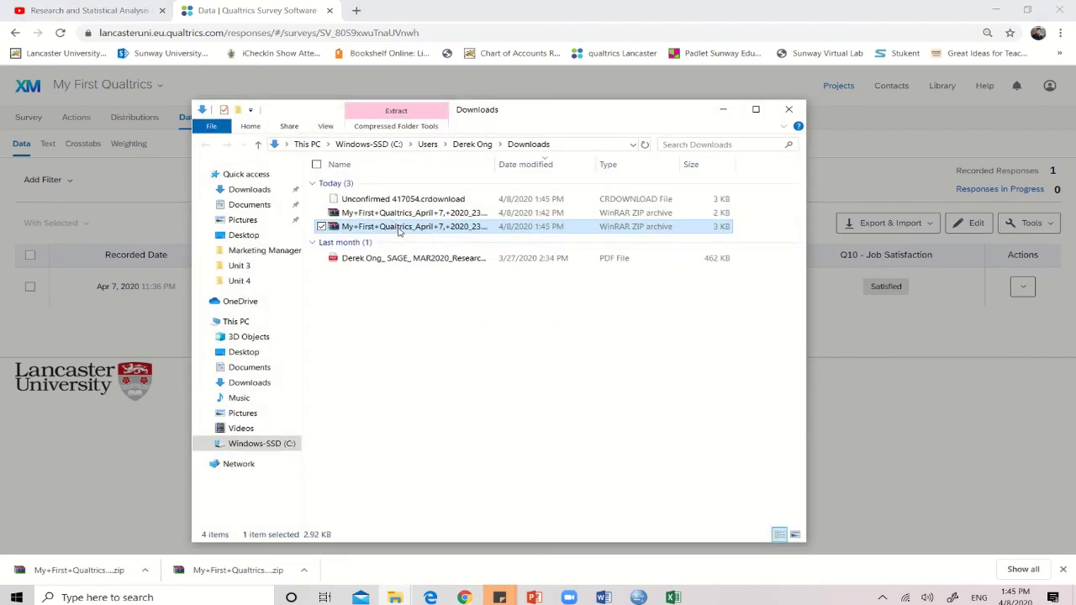
right_click(399, 230)
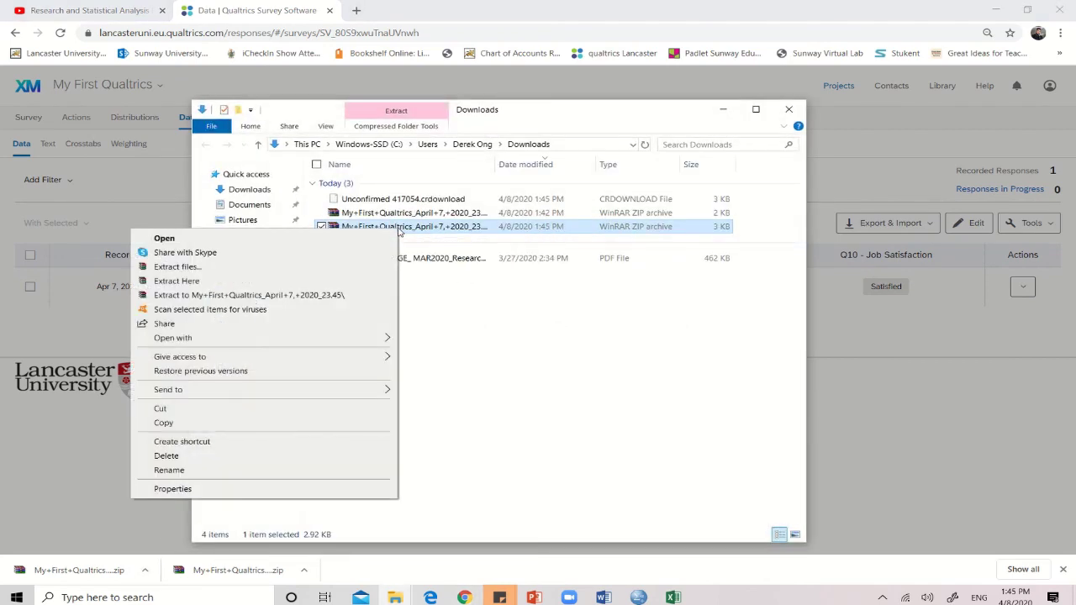
click(360, 272)
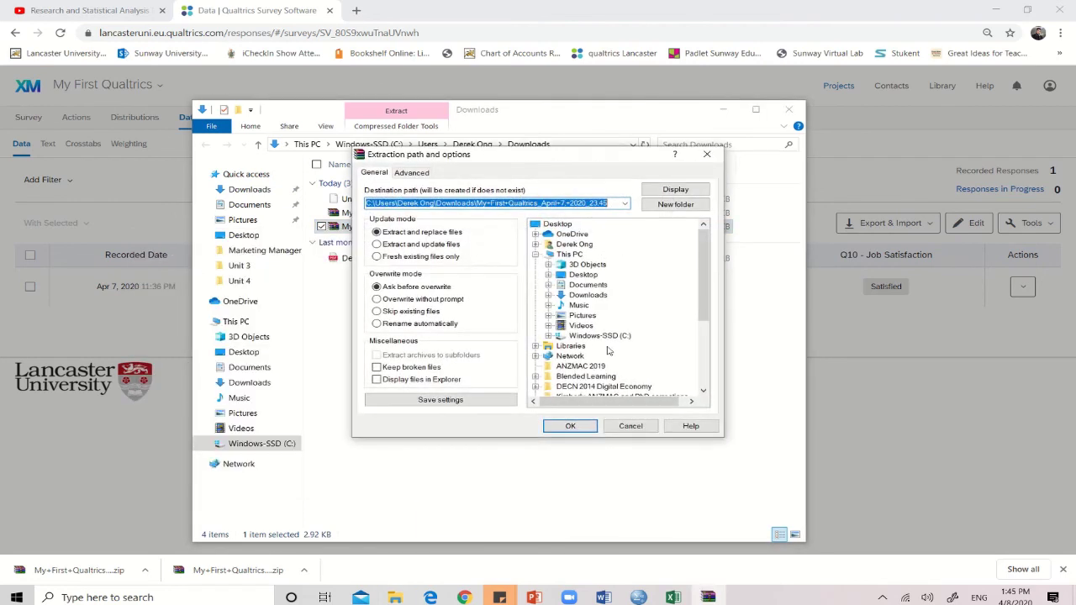
drag(703, 313, 703, 380)
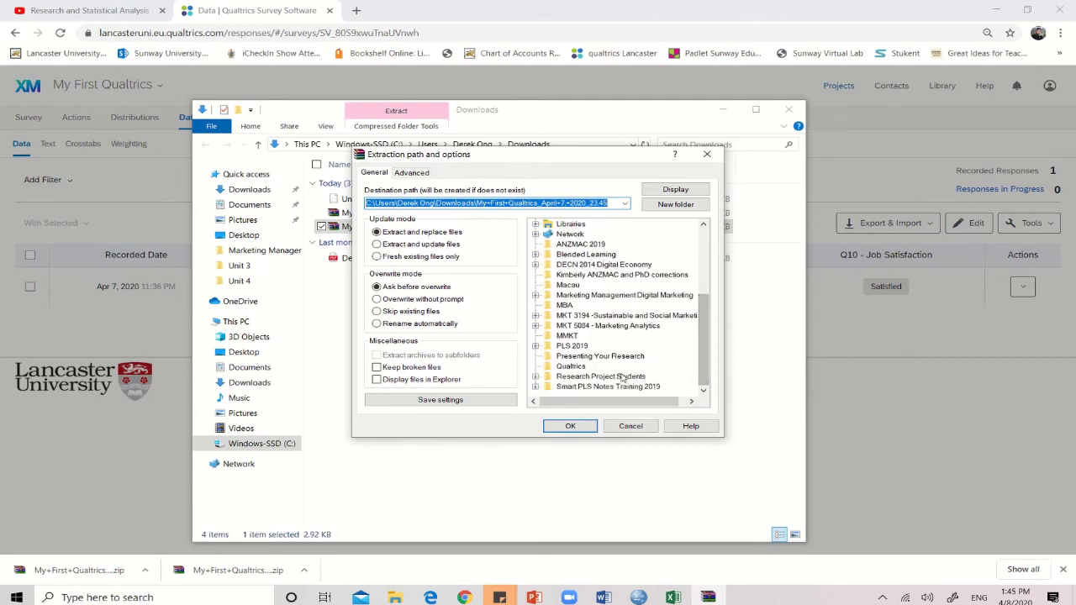
click(556, 366)
click(568, 426)
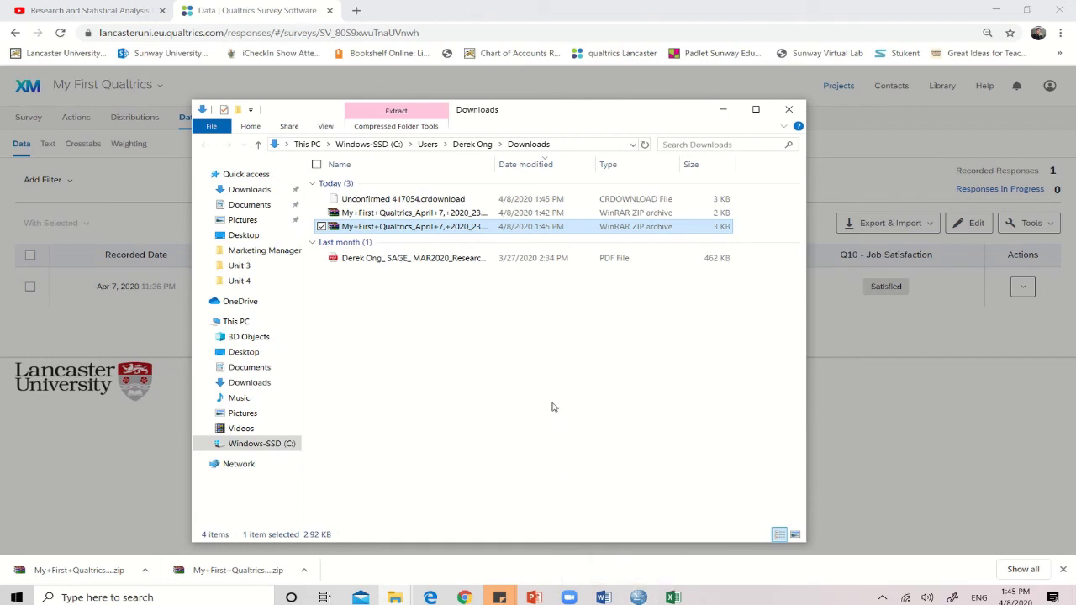
- Open the My First Qualtrics_April 7, 2020_23.45 data file from the desktop's Qualtrics folder in SPSS
mouse_move(403, 597)
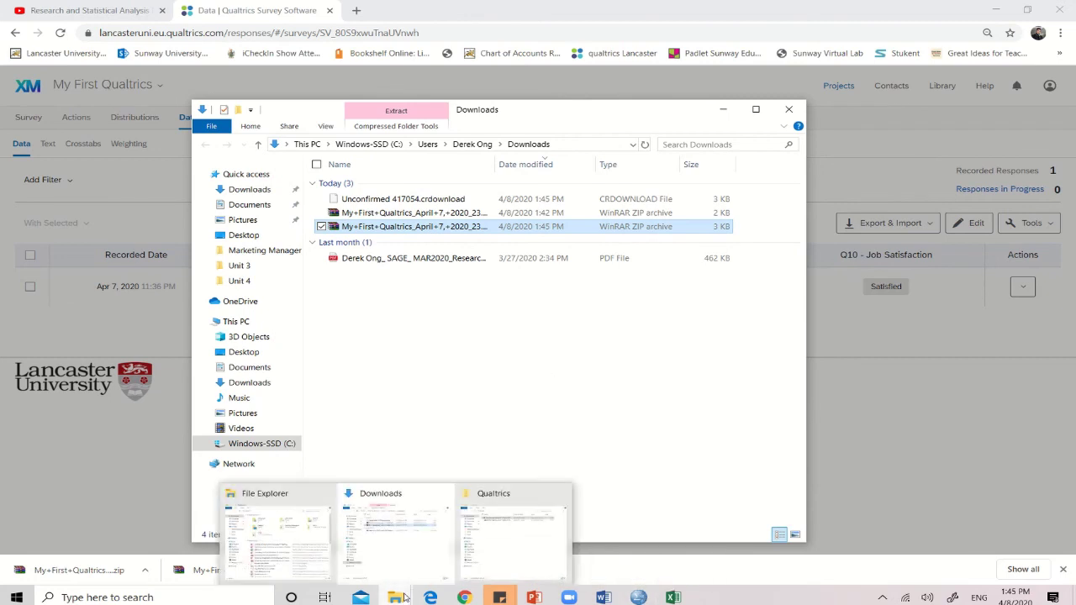
click(261, 240)
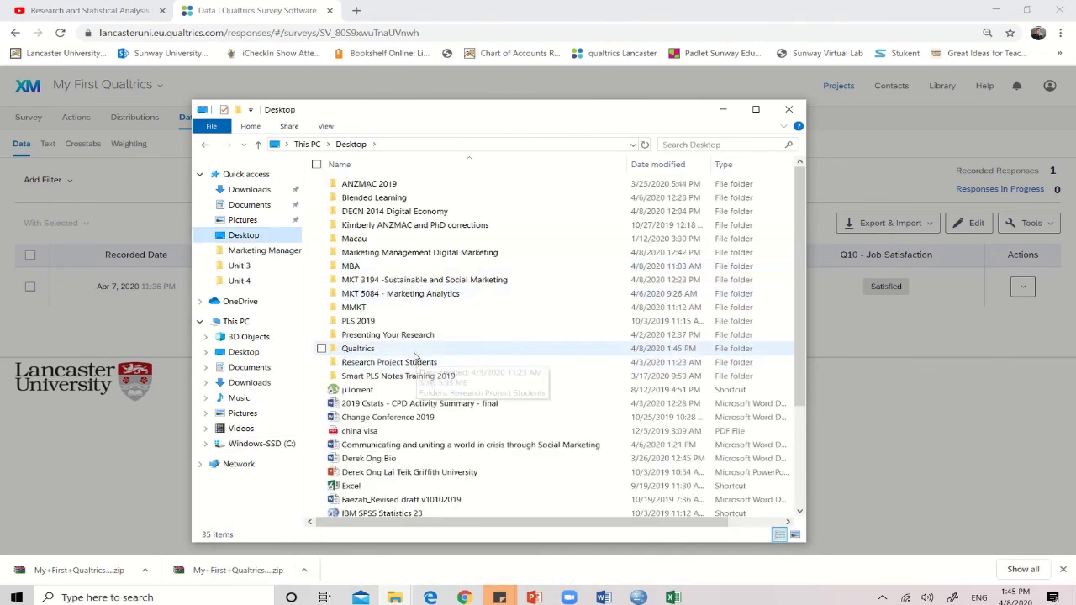
double_click(413, 352)
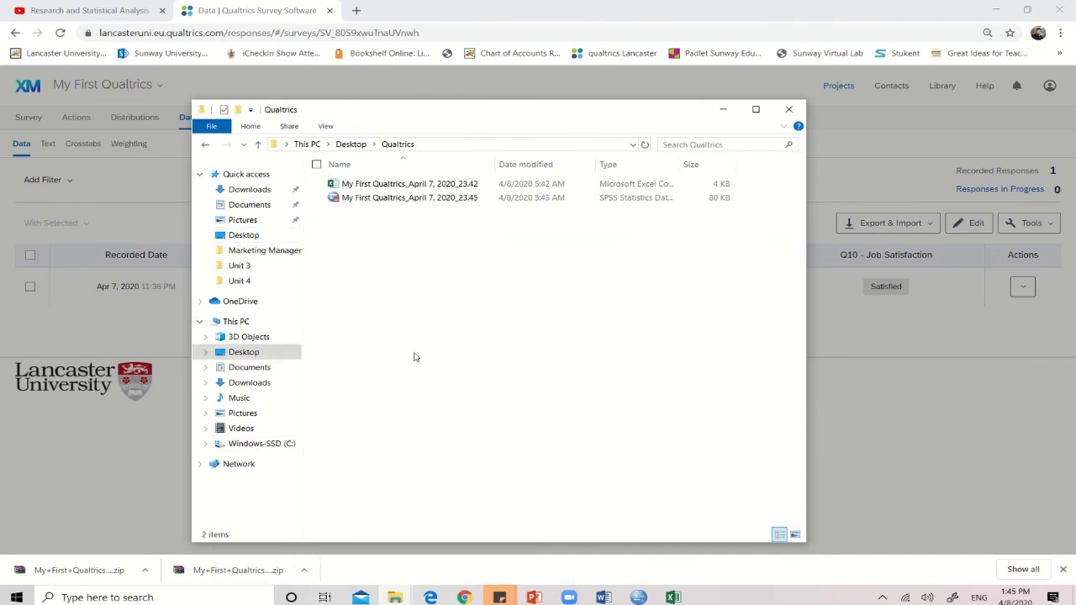
click(401, 202)
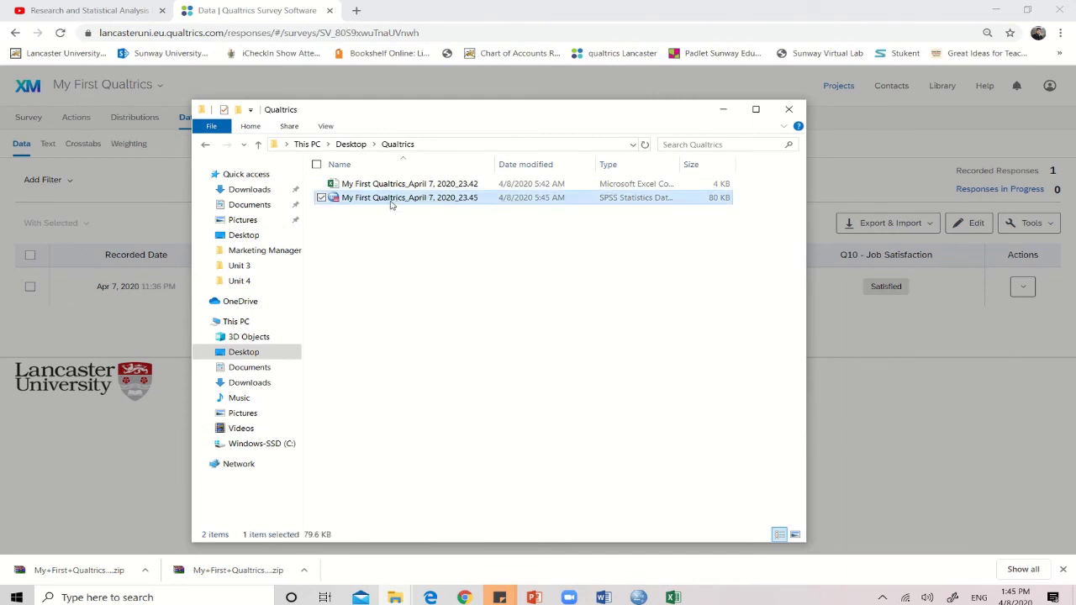
double_click(391, 205)
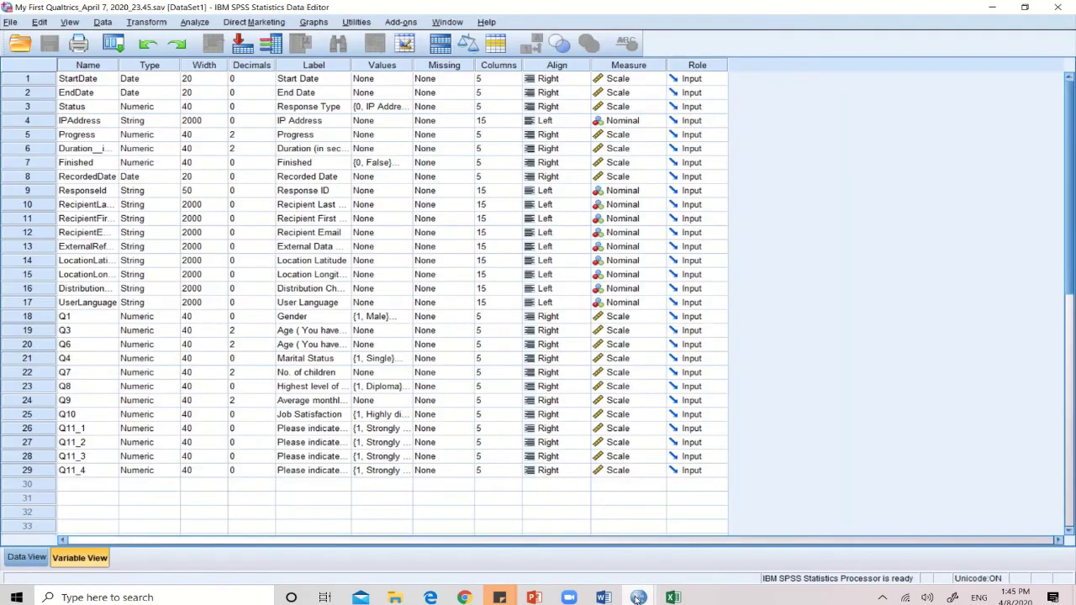
mouse_move(638, 598)
- Look over the response data, return to the variable definitions and widen the Values column
click(28, 558)
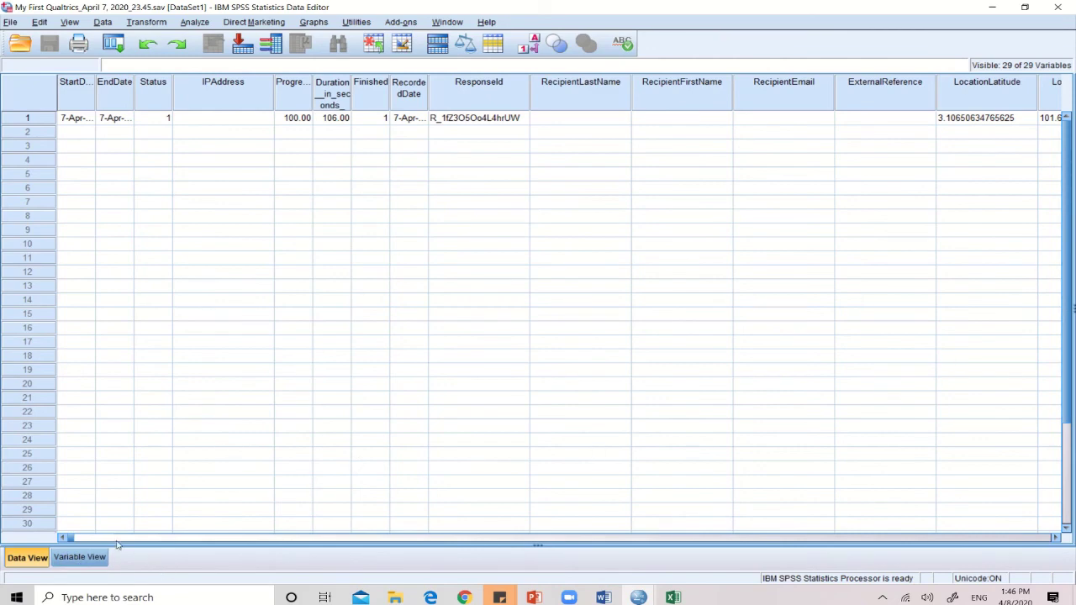
click(93, 557)
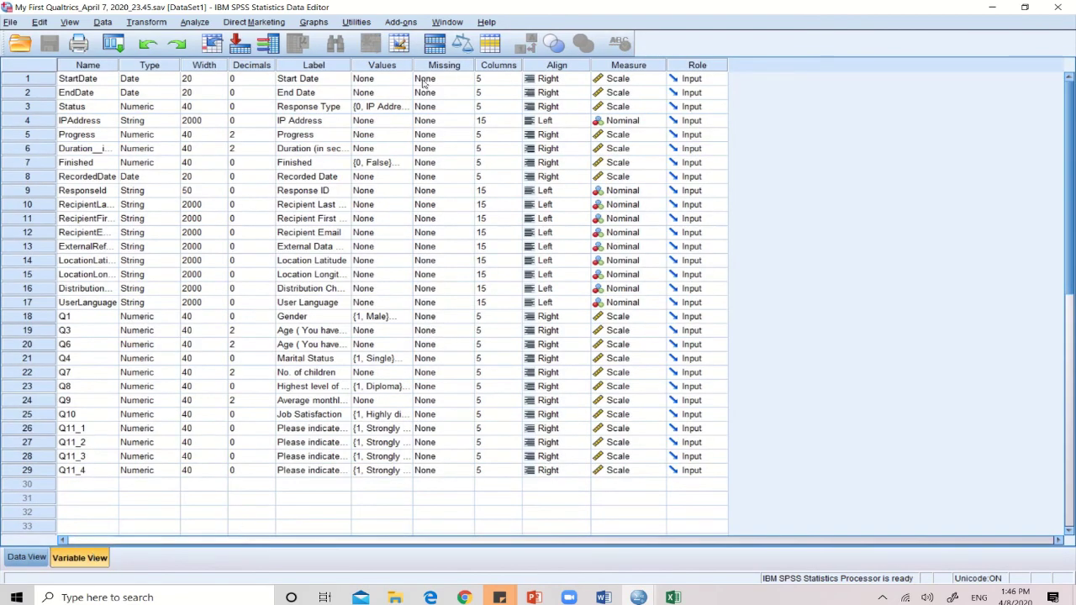
drag(412, 64, 498, 65)
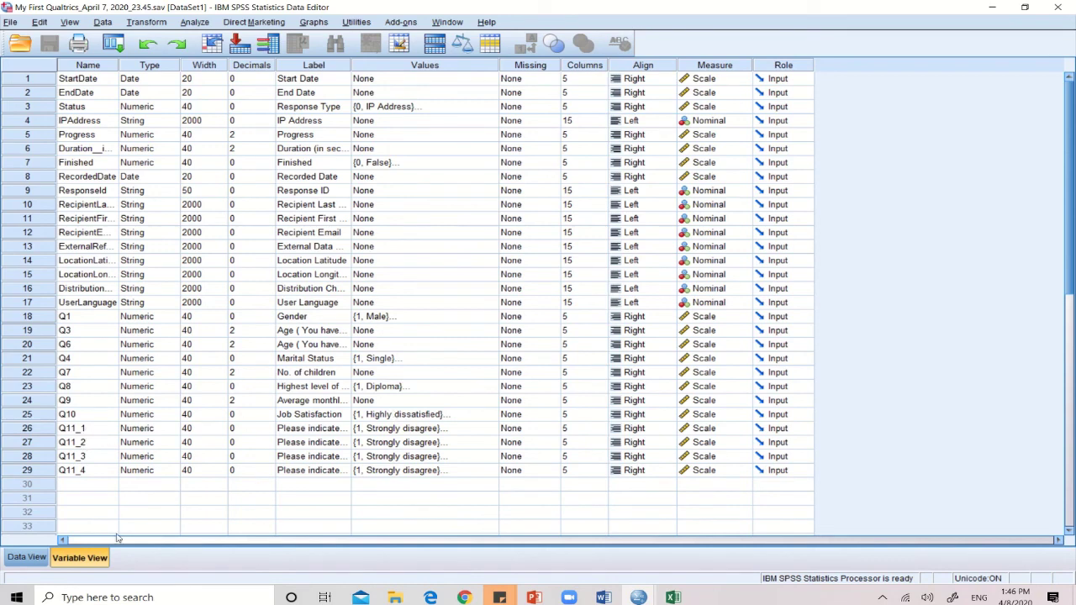
- Check the variables Q11_1 to Q11_4 and the value codings of Q1 Gender, Q4 Marital Status and Q8 education
click(99, 432)
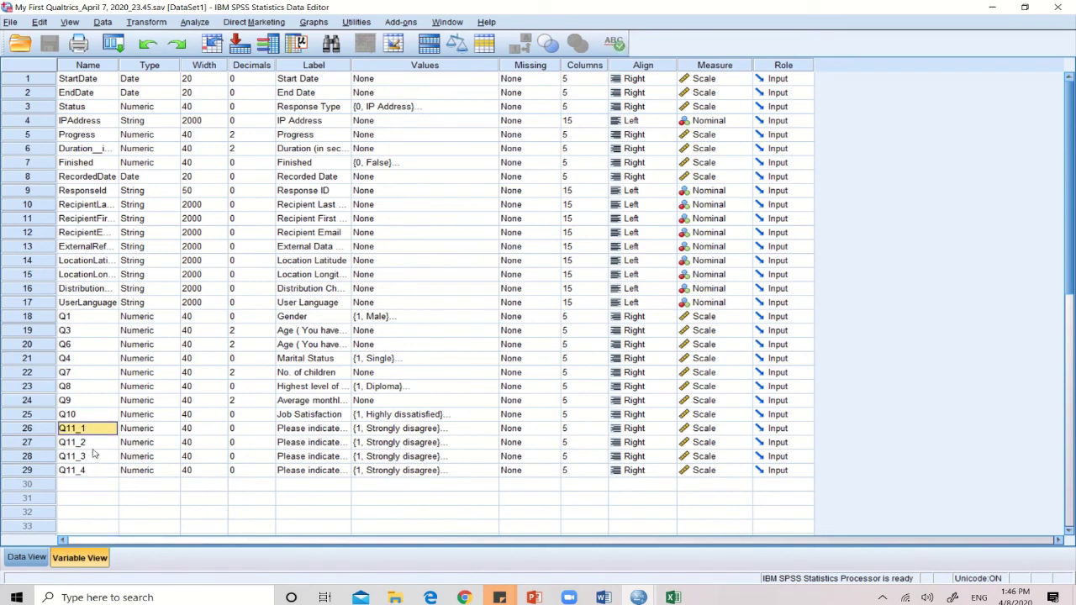
click(95, 442)
click(94, 457)
click(93, 470)
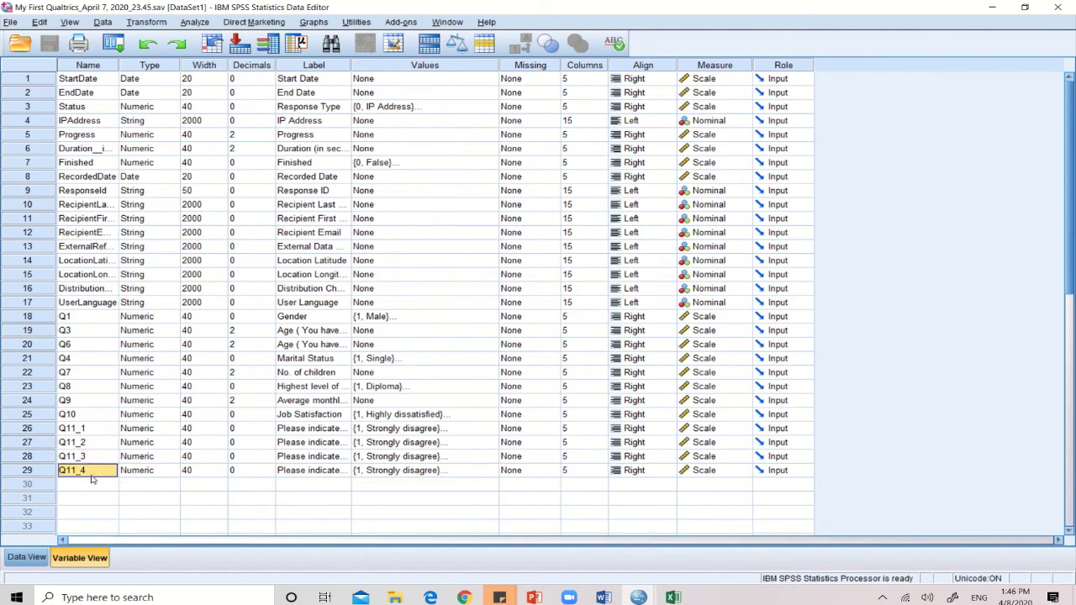
click(389, 321)
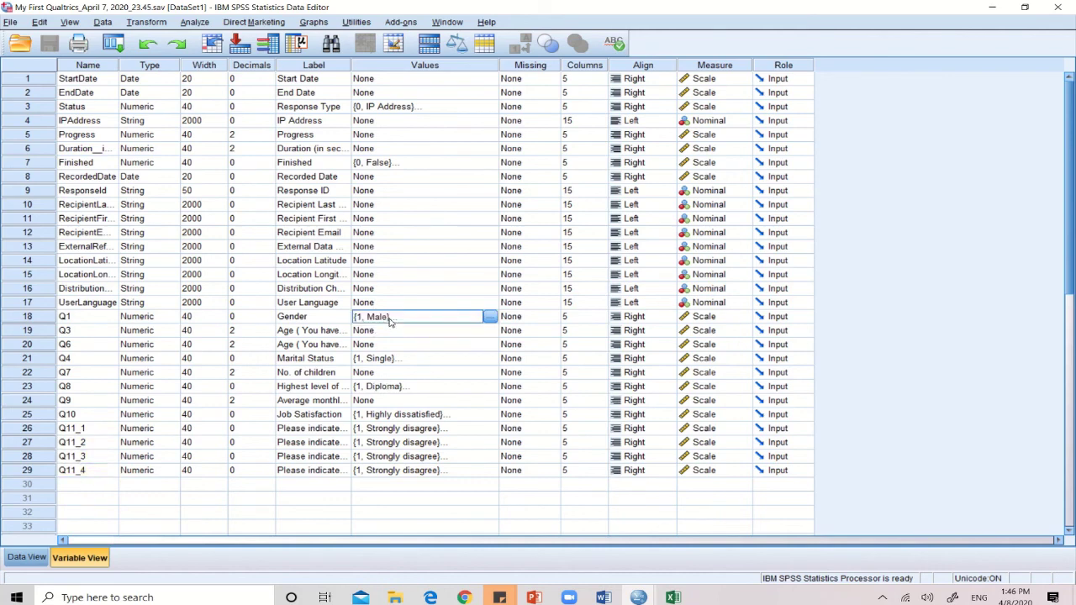
click(450, 362)
click(439, 389)
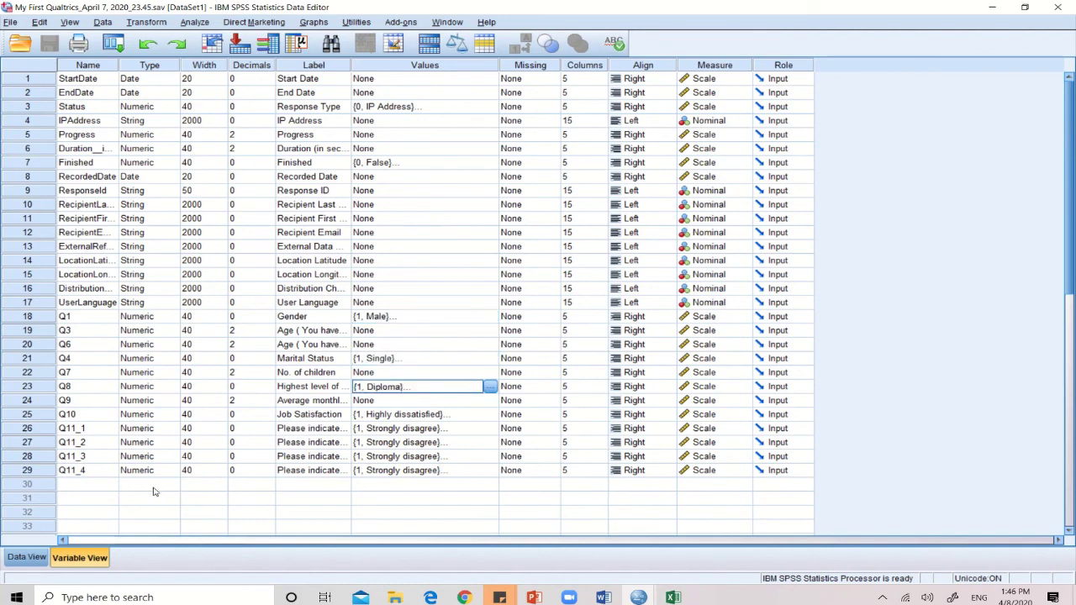
- View the Q1 to Q11_4 responses in the data table with value labels on, and switch back to numeric codes
click(46, 558)
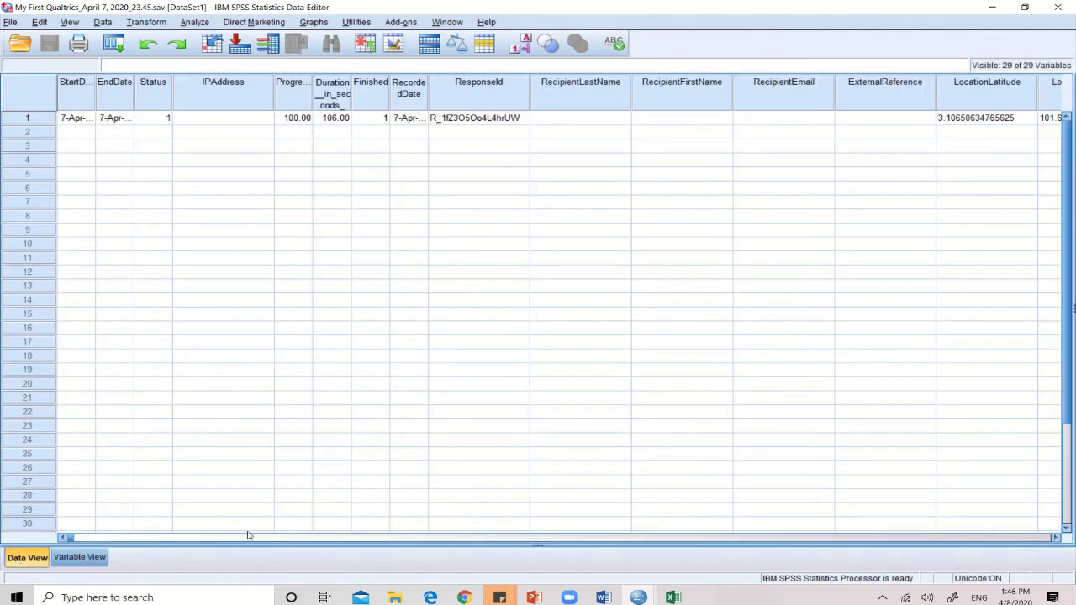
click(275, 538)
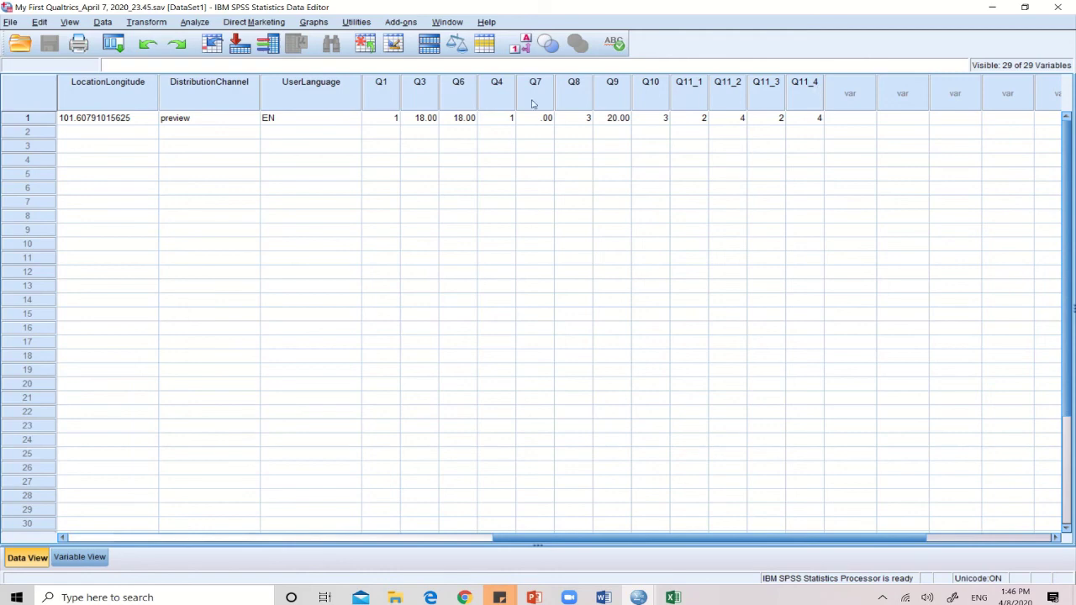
click(524, 48)
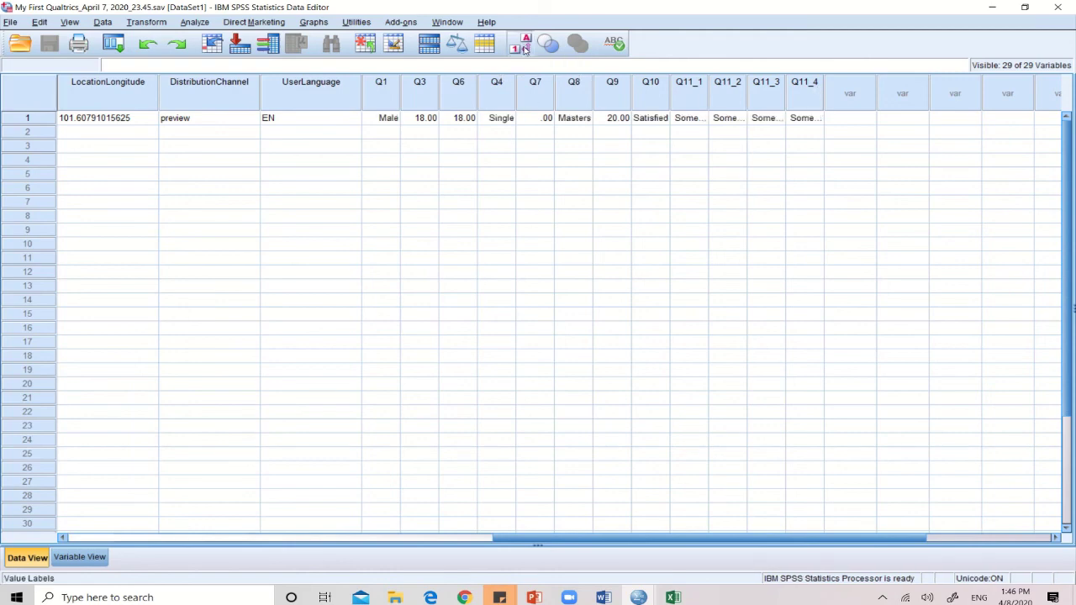
click(525, 49)
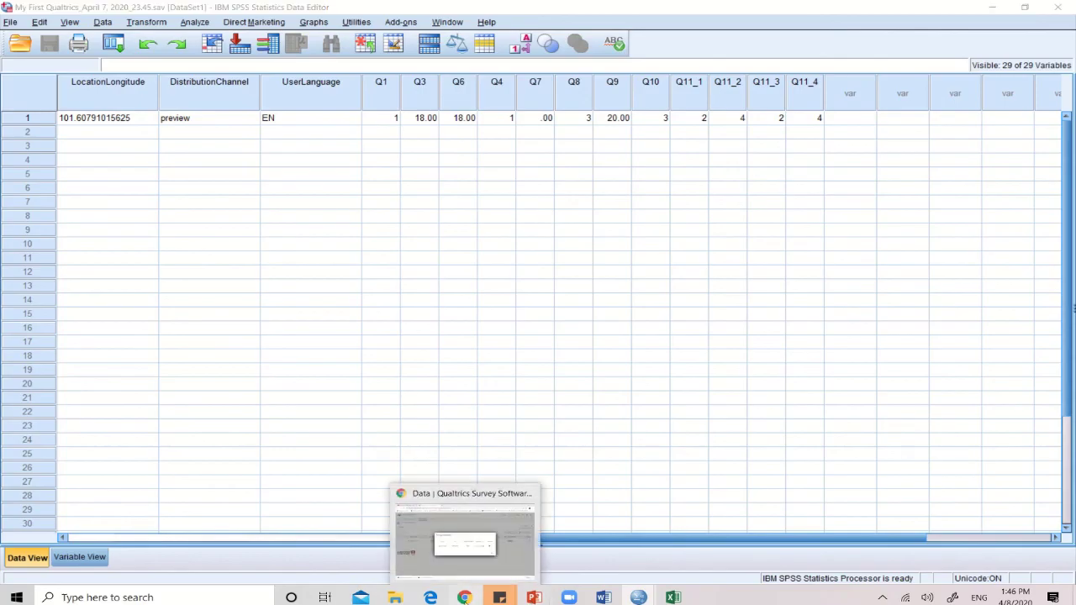
- Switch back to Qualtrics in Chrome, delete the SPSS export job in Manage Downloads and close the dialog
click(465, 597)
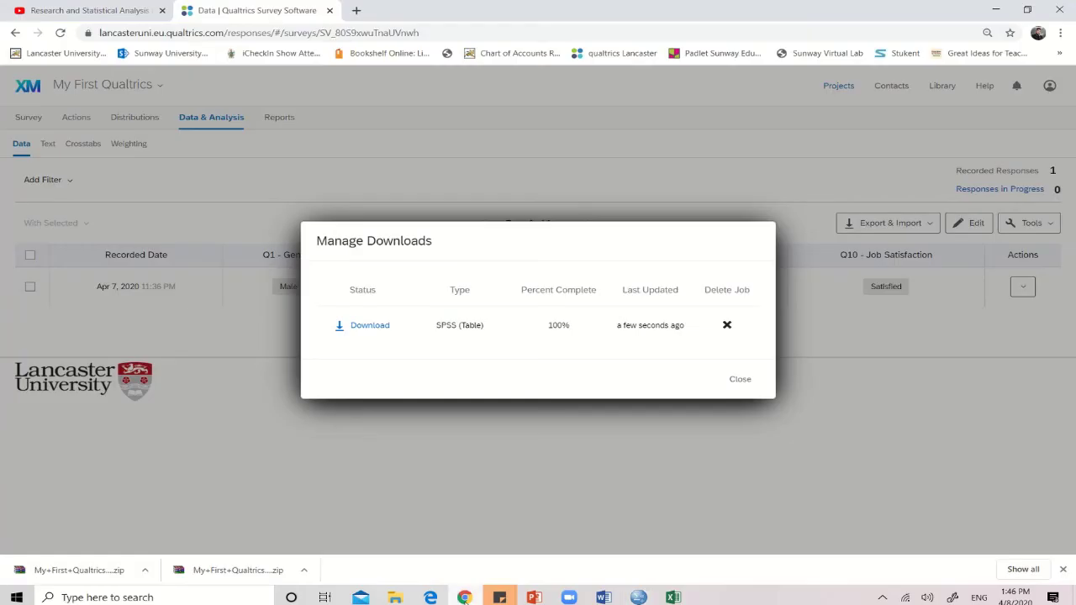
click(727, 327)
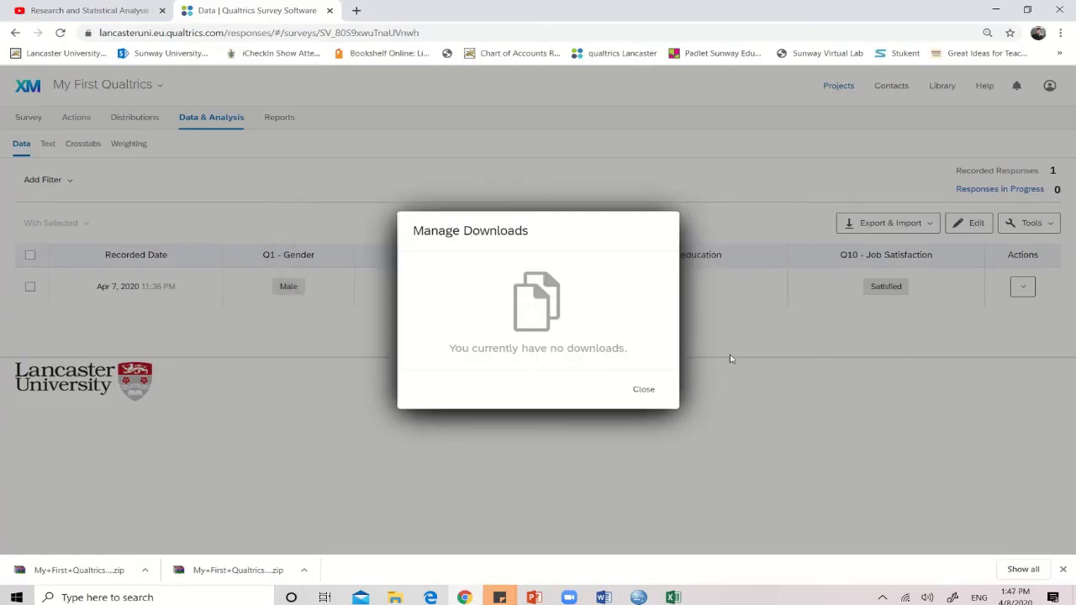
click(646, 393)
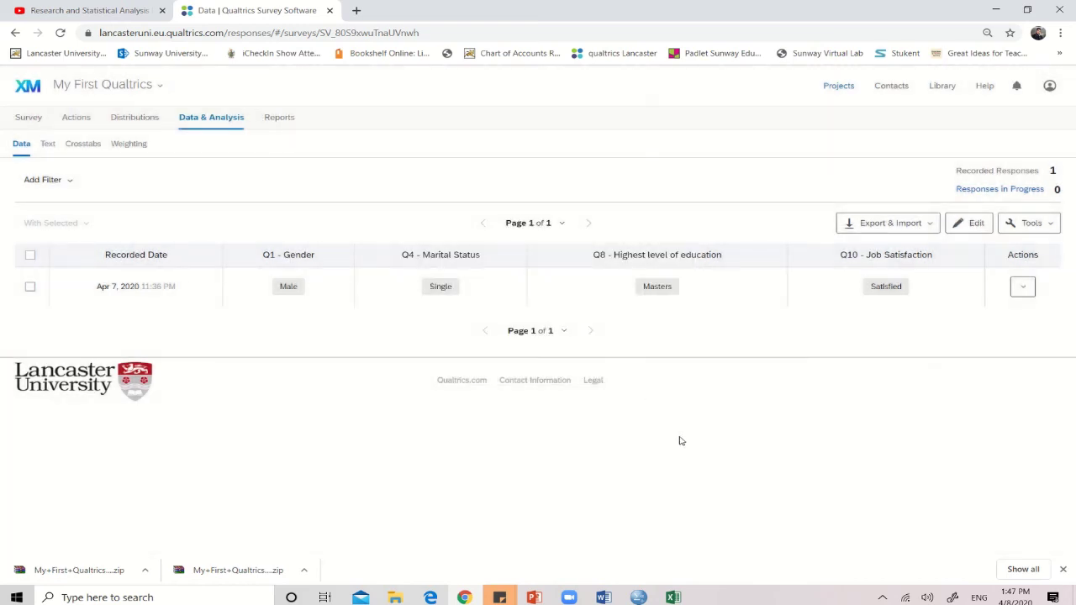